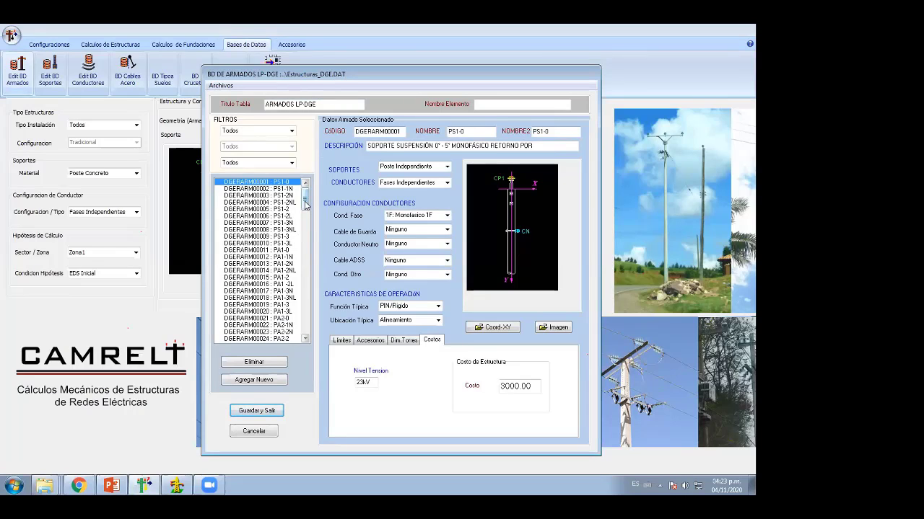
Go through the DGE assemblies one by one from PS1-0 to PA1-2L, examining each drawing and its data
drag(307, 199, 309, 198)
key(Down)
key(Down)
key(Down)
key(Down)
key(Down)
key(Down)
key(Down)
key(Down)
key(Down)
key(Down)
key(Down)
key(Down)
key(Down)
key(Down)
key(Down)
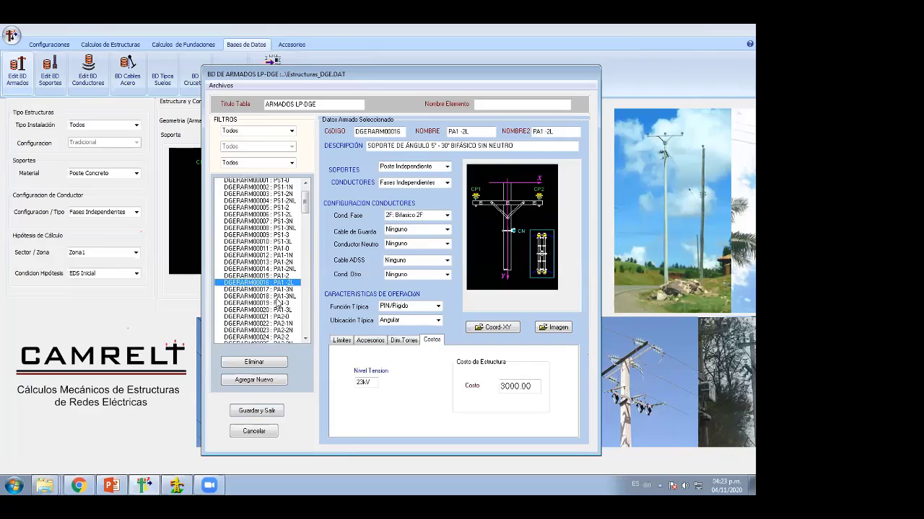
Examine the DGE anchor and terminal assemblies PR3-3, PTV-3 and PTH-3
scroll(285, 303, down, 5)
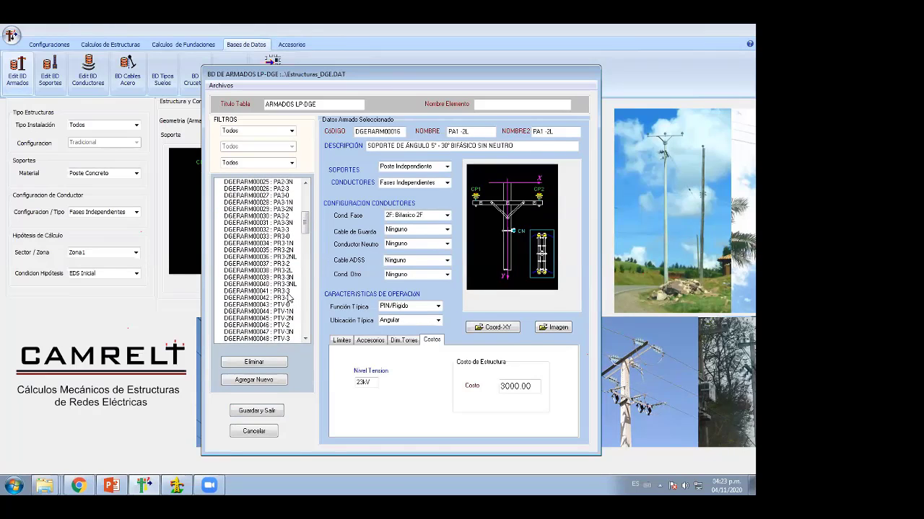
click(289, 291)
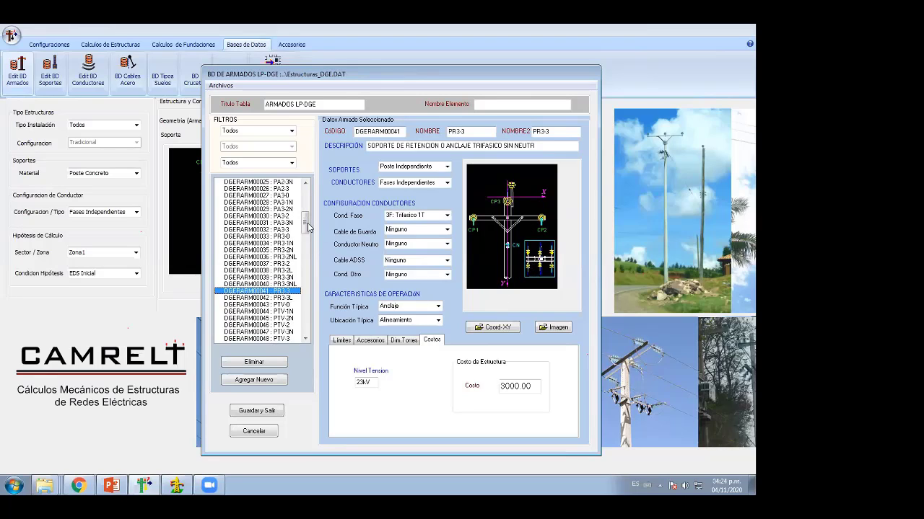
drag(308, 226, 306, 244)
click(282, 279)
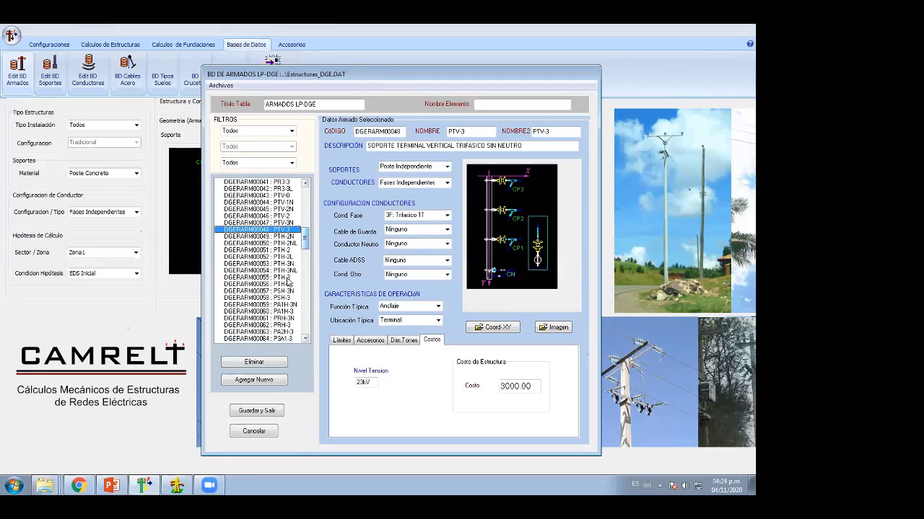
click(289, 278)
drag(304, 236, 305, 246)
Open the assembly table Estructuras_LDS.DAT from the Structures folder
click(221, 85)
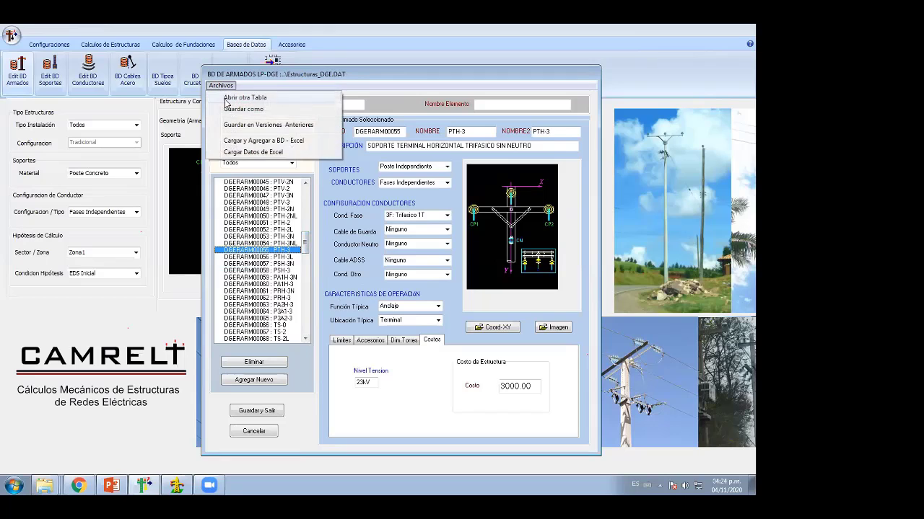
click(242, 94)
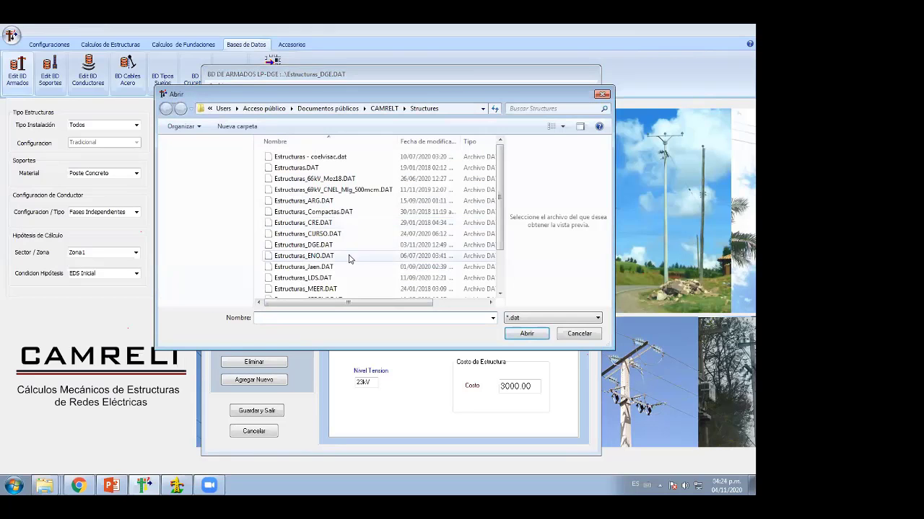
double_click(319, 279)
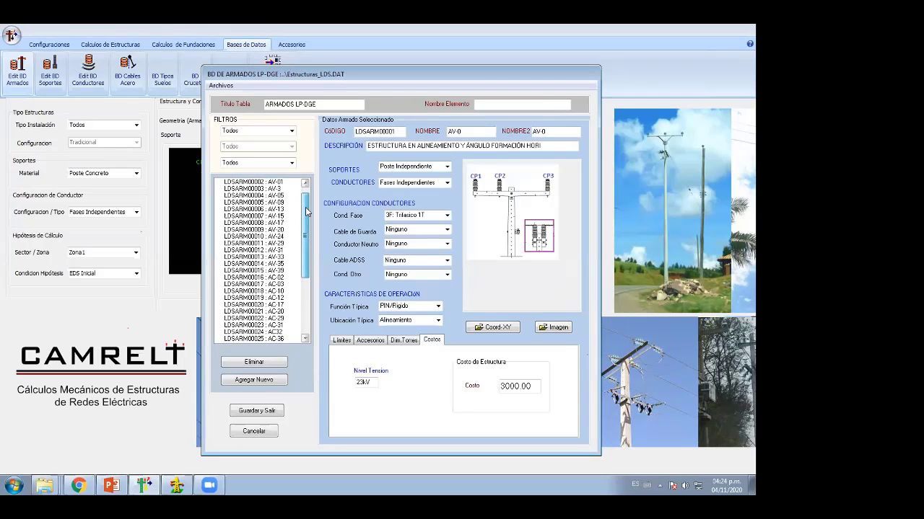
Go through the LDS assemblies of the AV series from AV-01 to AV-39, examining each drawing and configuration
click(278, 190)
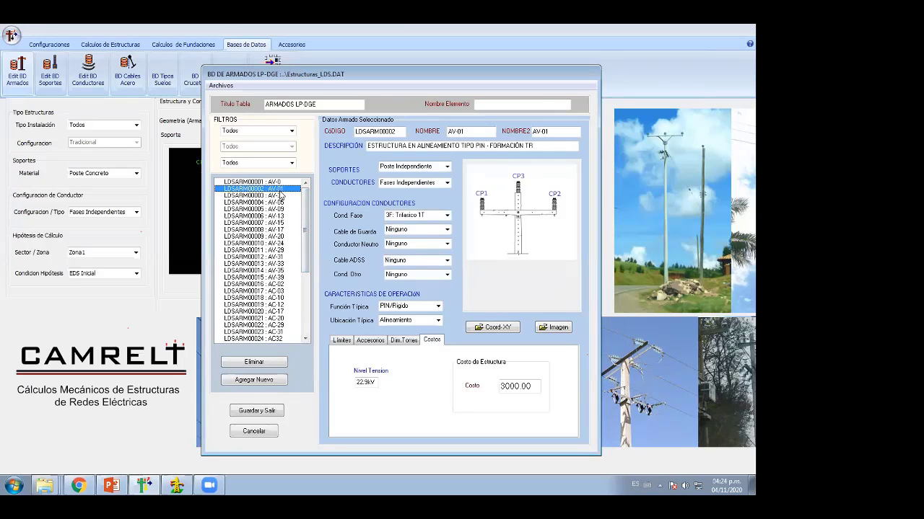
click(280, 195)
click(283, 202)
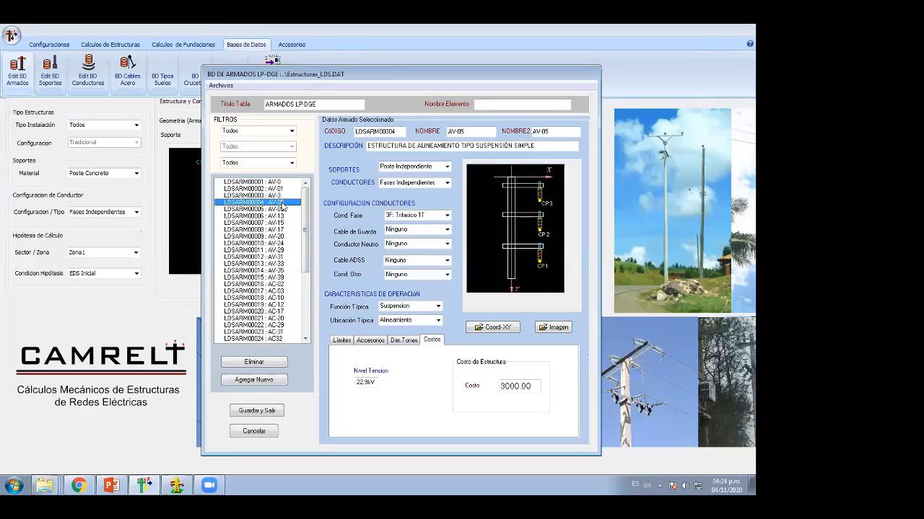
click(283, 208)
key(Down)
key(Down)
key(Down)
key(Down)
key(Down)
key(Down)
key(Down)
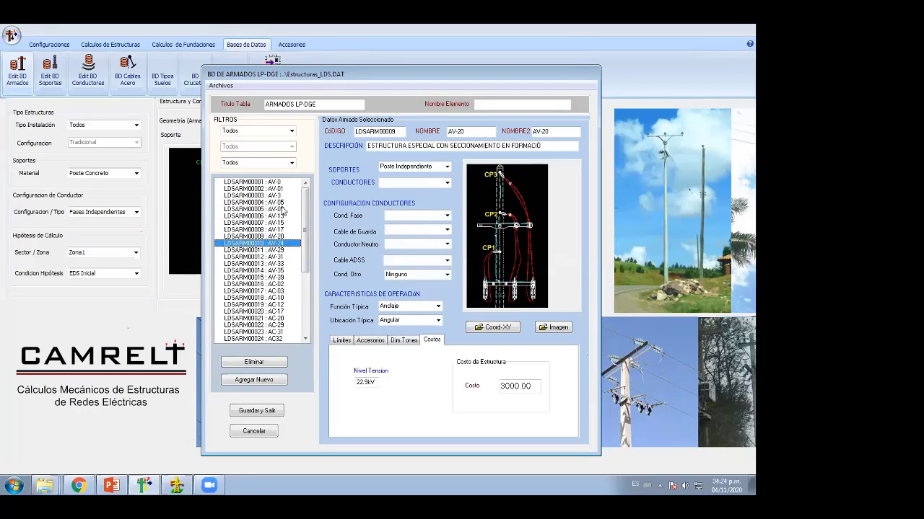
key(Up)
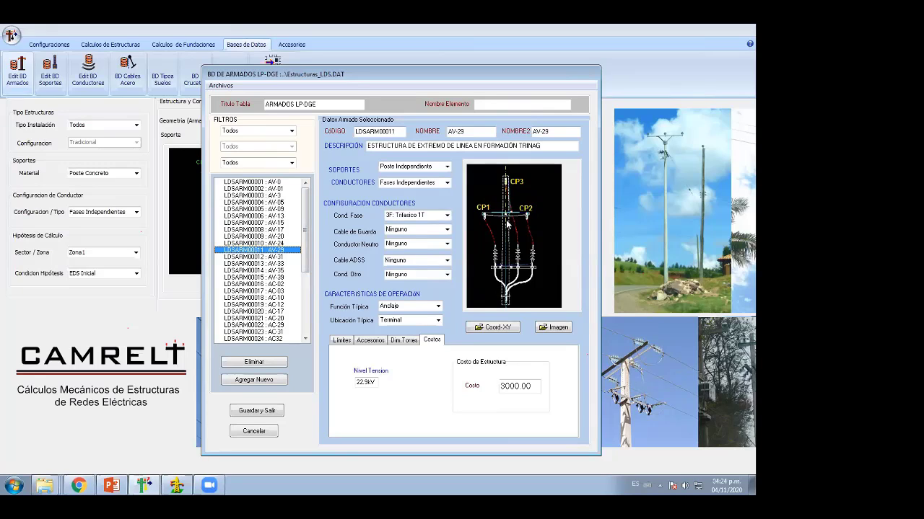
key(Down)
key(Down)
key(Down)
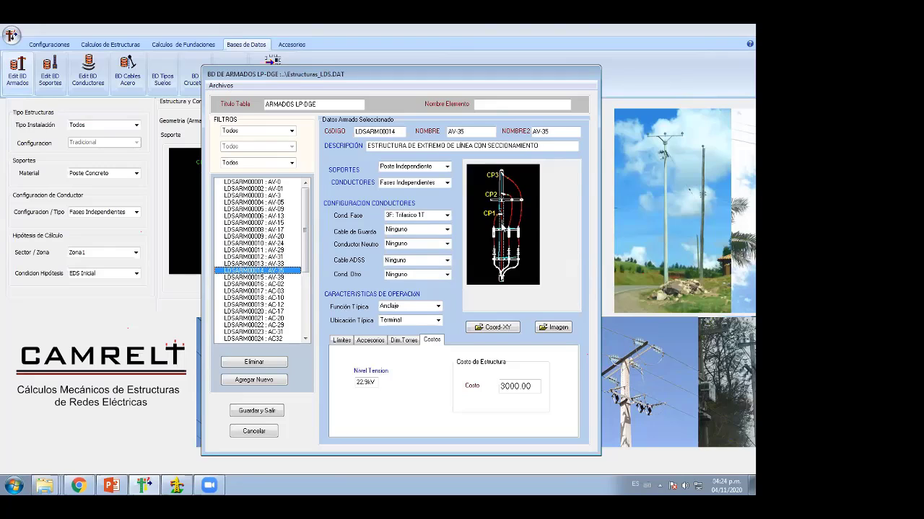
key(Down)
Go through the remaining LDS assemblies from AC-02 to AC-33-I, then return to AC-33-II to examine its drawing
key(Down)
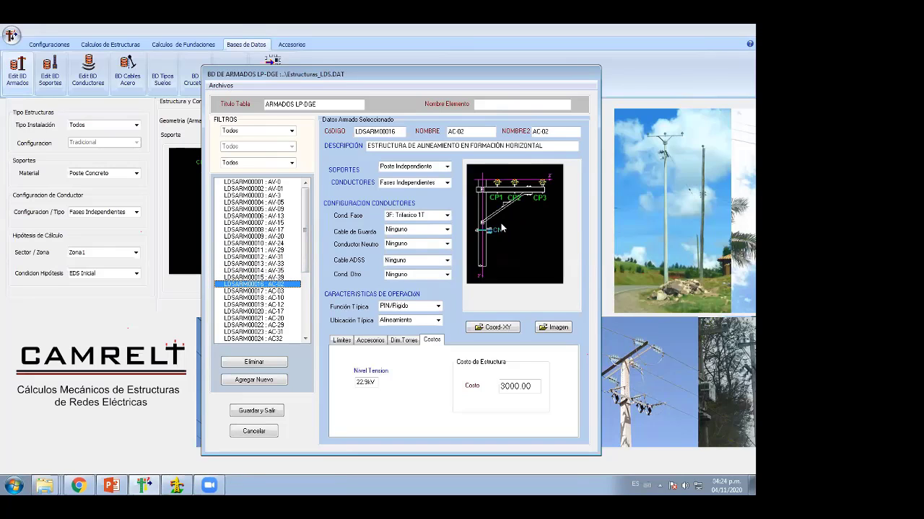
key(Down)
key(Down)
key(Down)
key(Down)
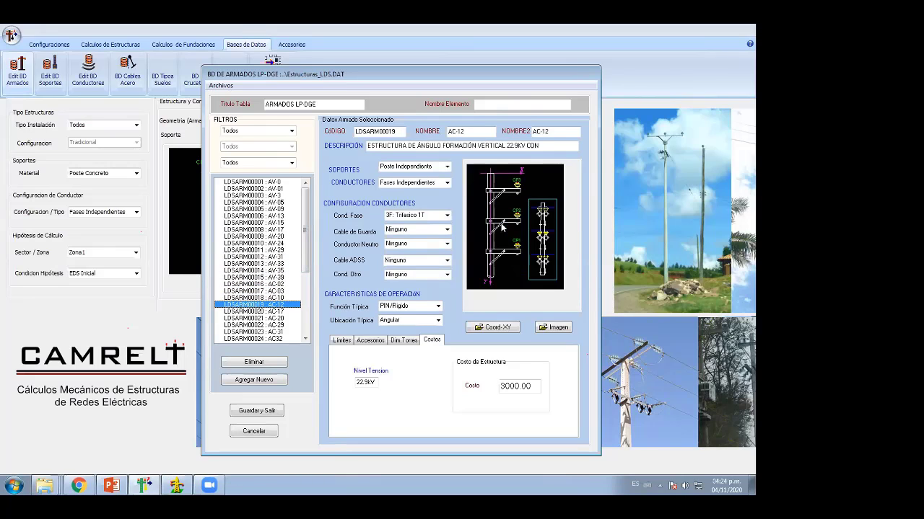
key(Down)
key(Down)
key(Down)
key(Down)
key(Down)
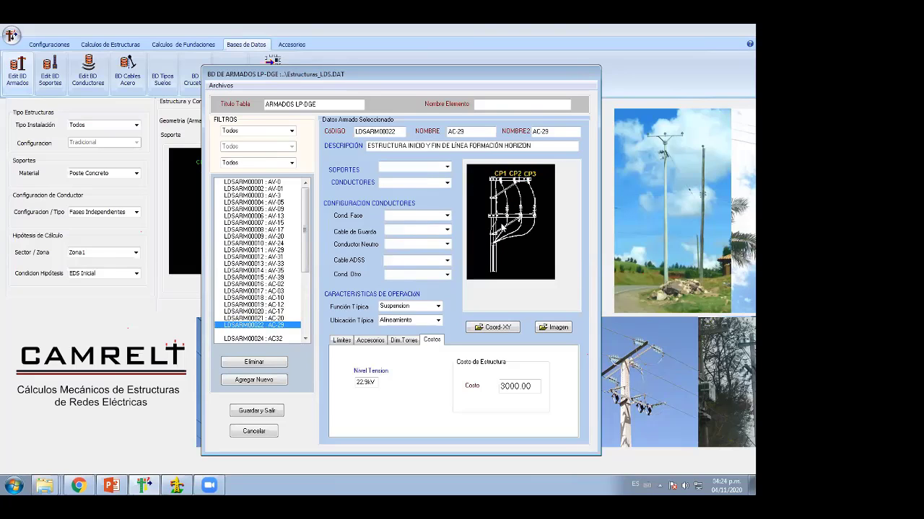
key(Down)
key(Down)
key(Down)
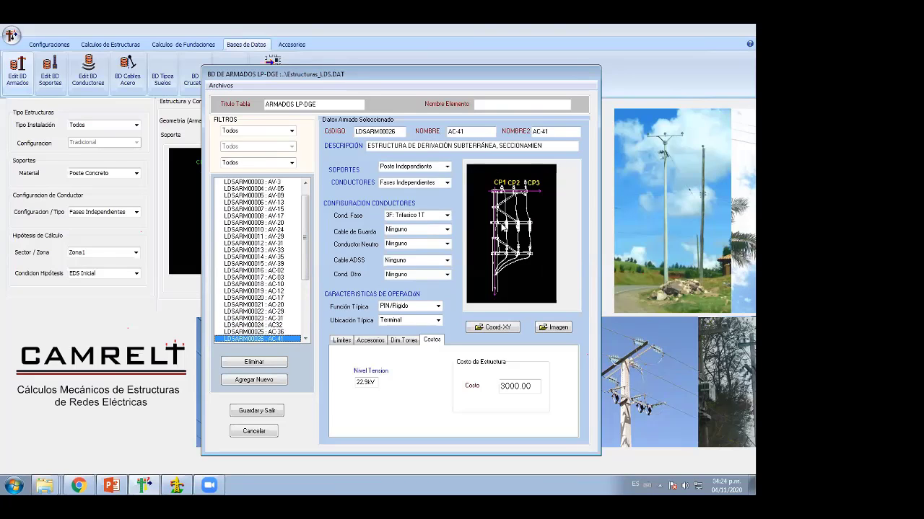
key(Down)
key(Down)
key(Down)
key(Down)
key(Down)
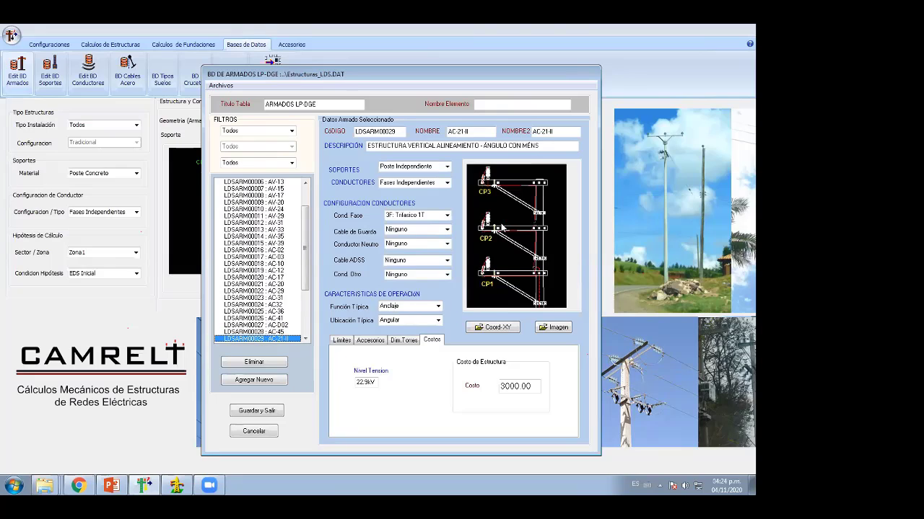
key(Up)
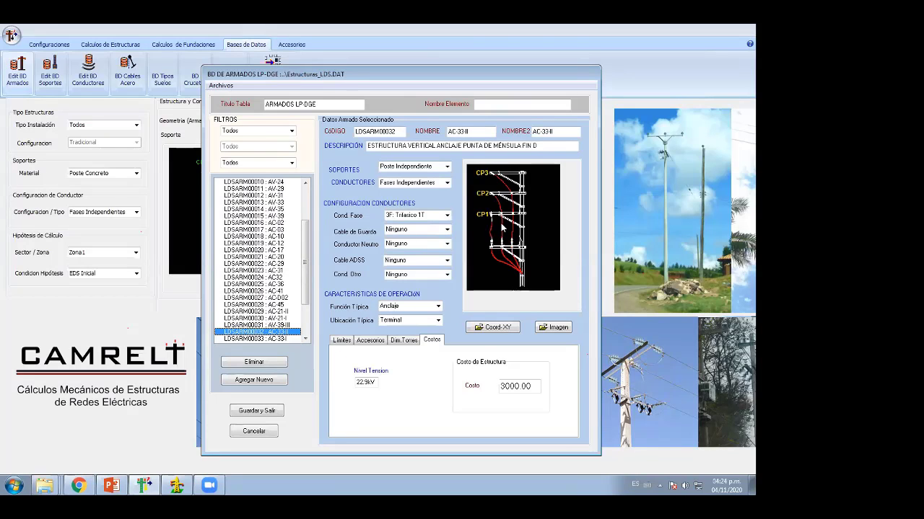
key(Down)
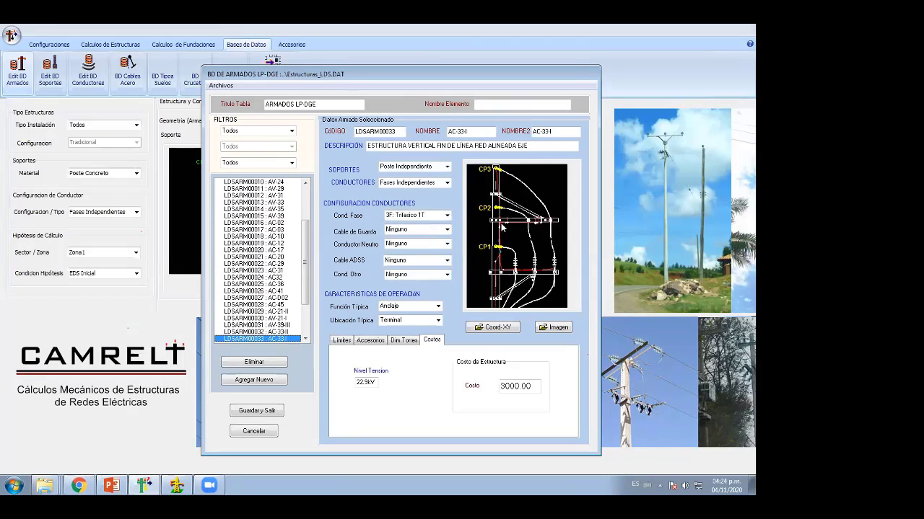
key(Up)
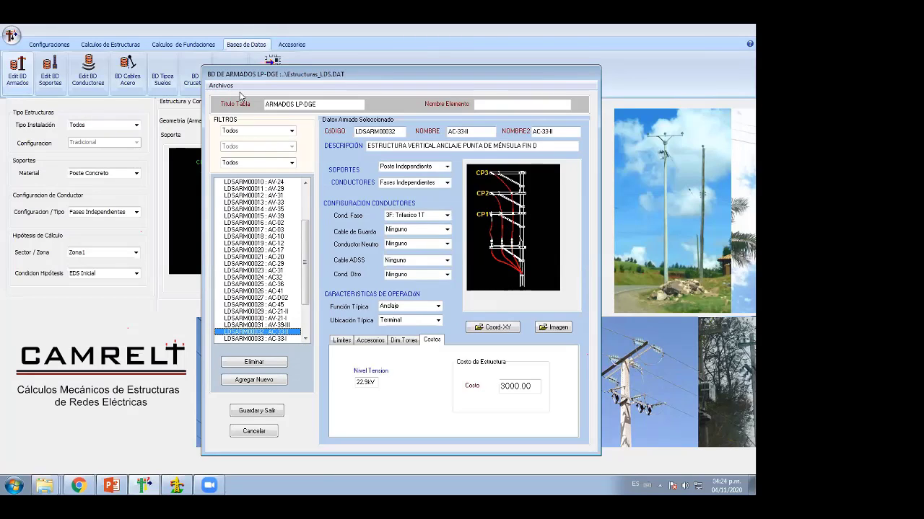
Close the assemblies database without saving and open the supports database for editing
click(220, 85)
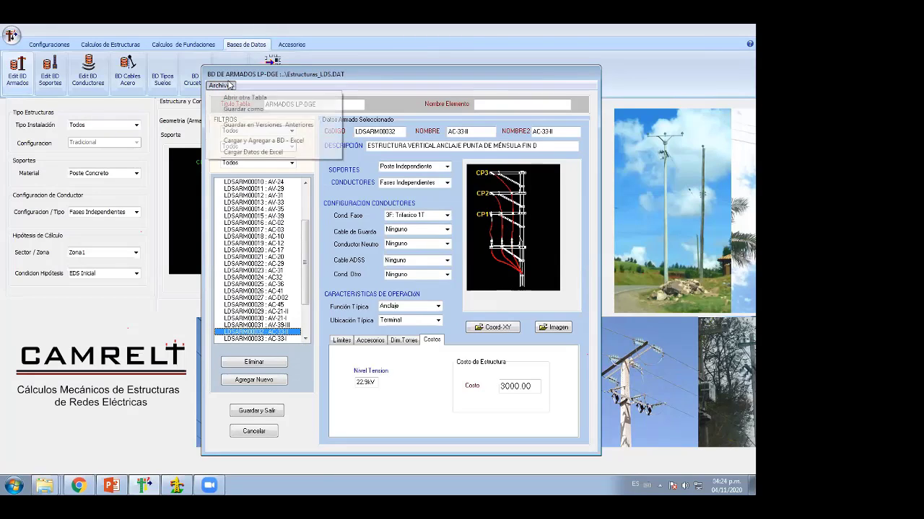
click(256, 432)
click(50, 77)
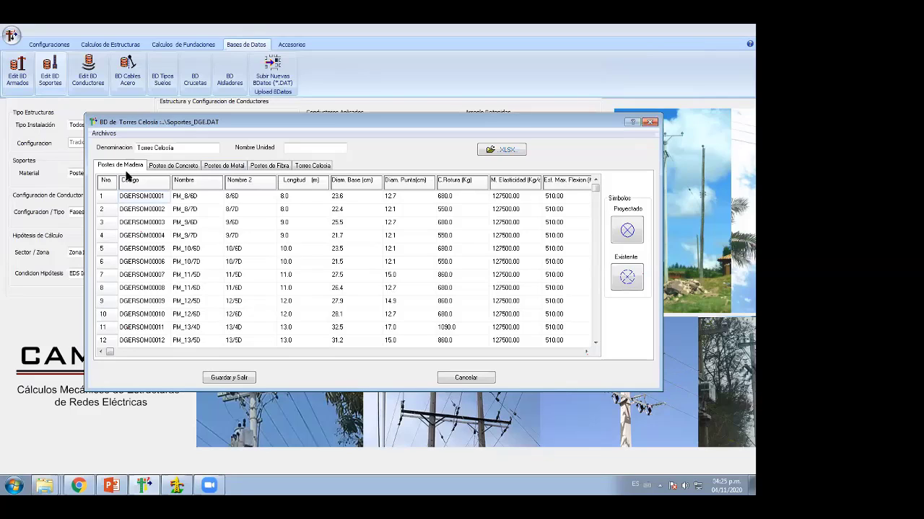
Review the support tables for concrete, metal and fibre poles and for lattice towers
click(166, 168)
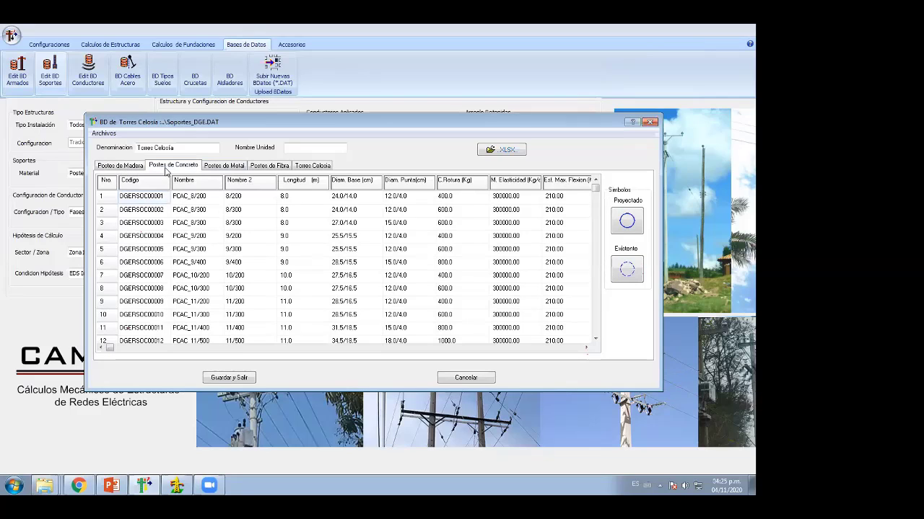
click(220, 165)
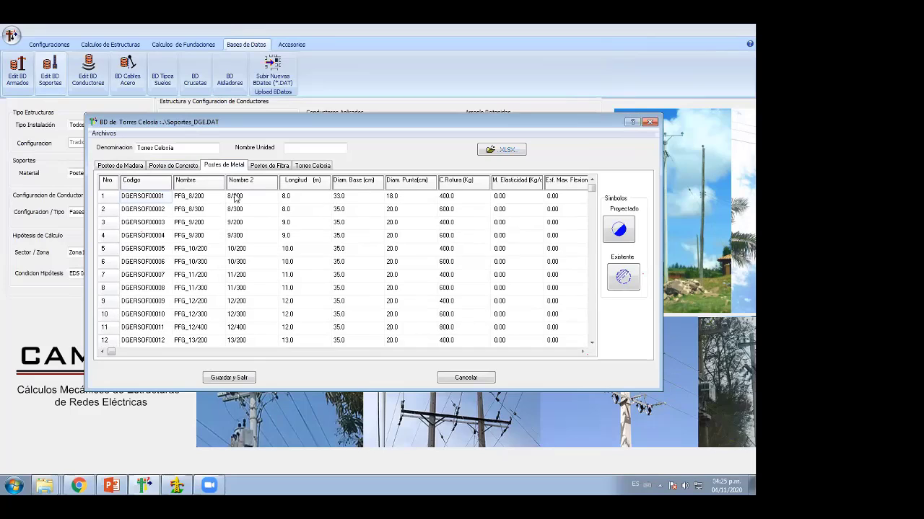
click(273, 167)
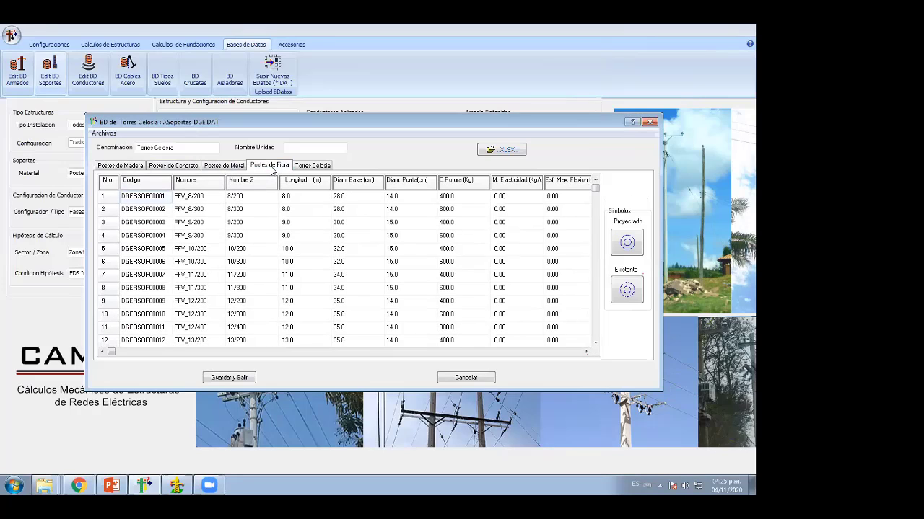
click(311, 167)
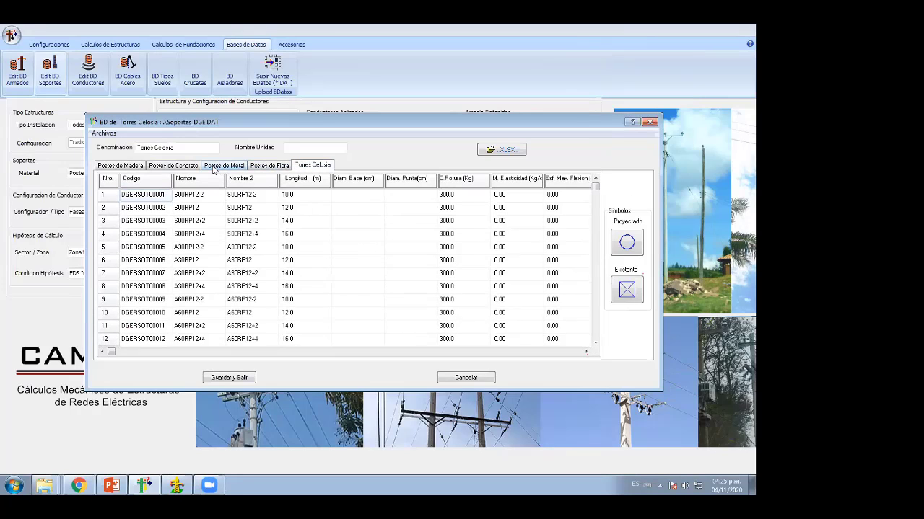
click(214, 169)
In the concrete poles table, examine the name, base diameter and breaking load of the second pole, PCAC_8/300
click(182, 168)
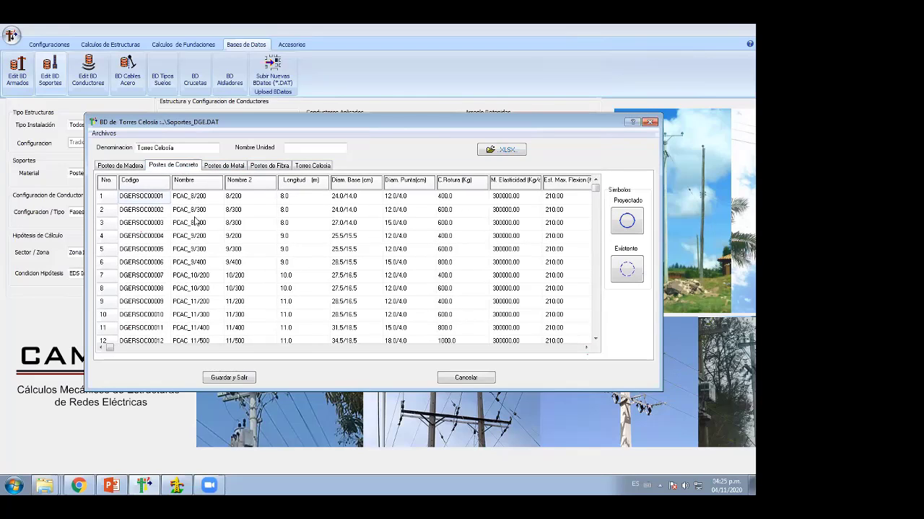
click(194, 215)
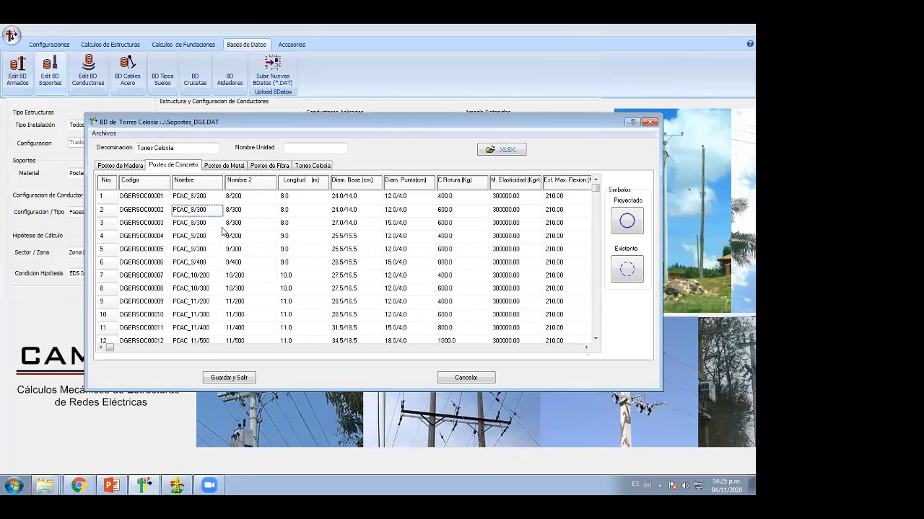
click(360, 212)
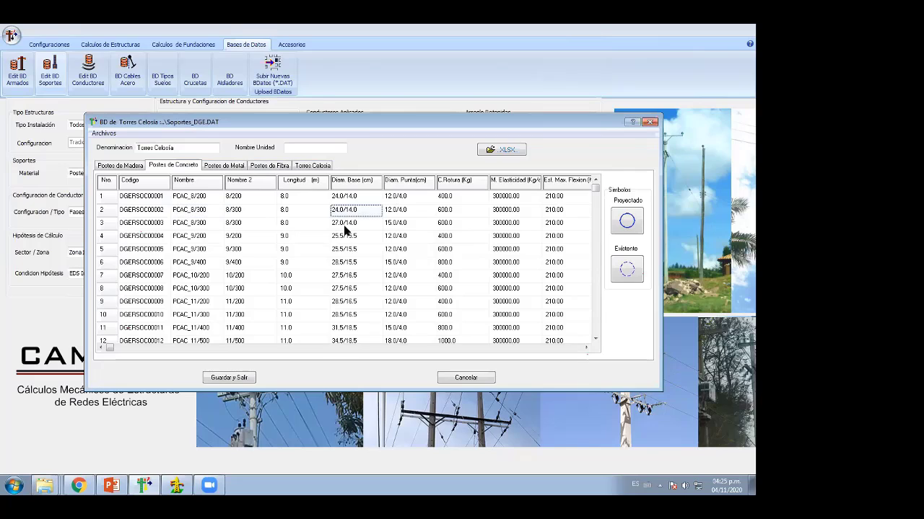
click(461, 210)
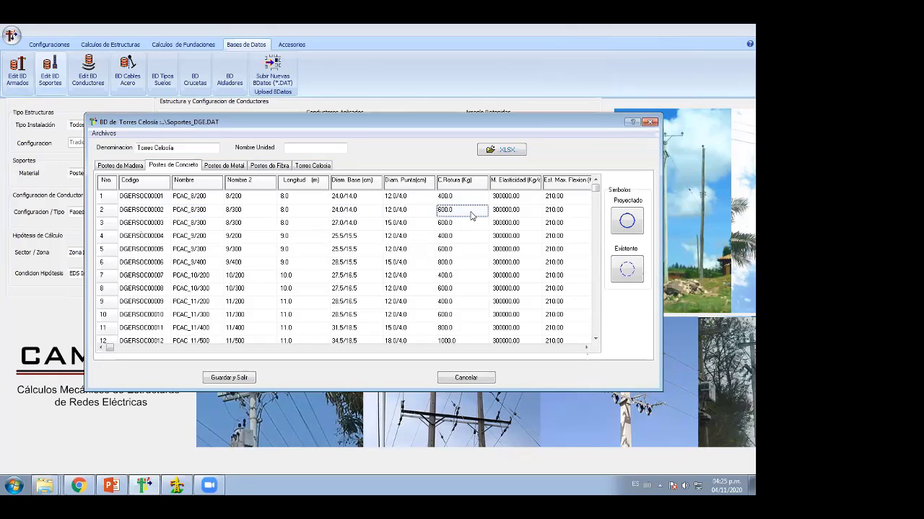
click(448, 210)
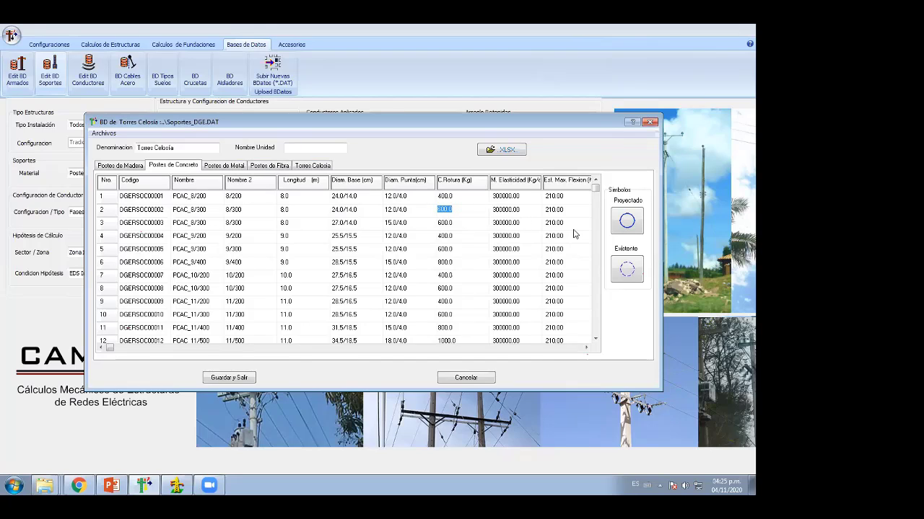
Close the supports database without saving and open the conductors database for editing
click(452, 376)
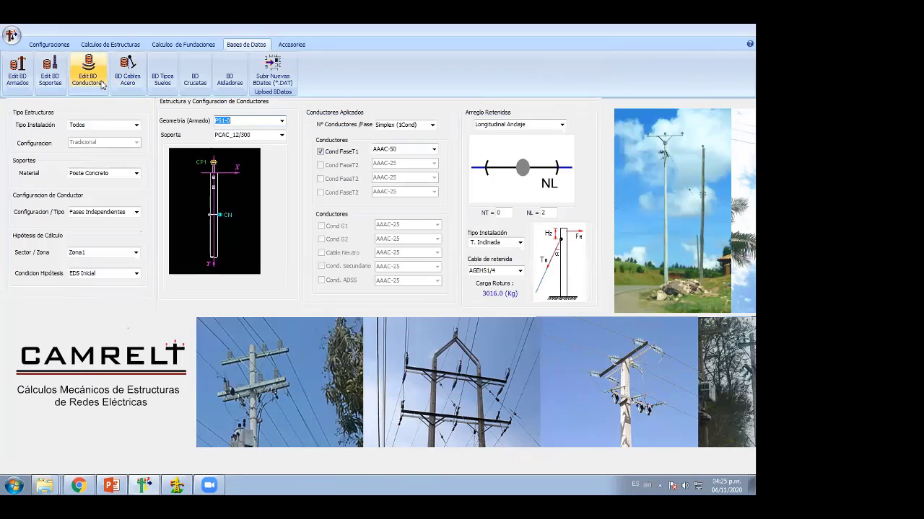
click(97, 76)
Review the conductor tables for independent phases, pre-assembled and compact ecological conductors, and return to the independent phases table
click(103, 122)
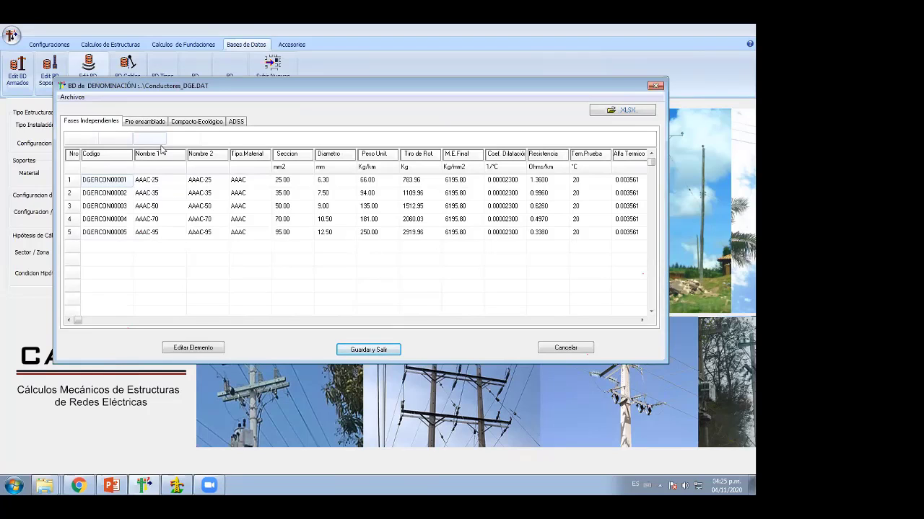
click(149, 124)
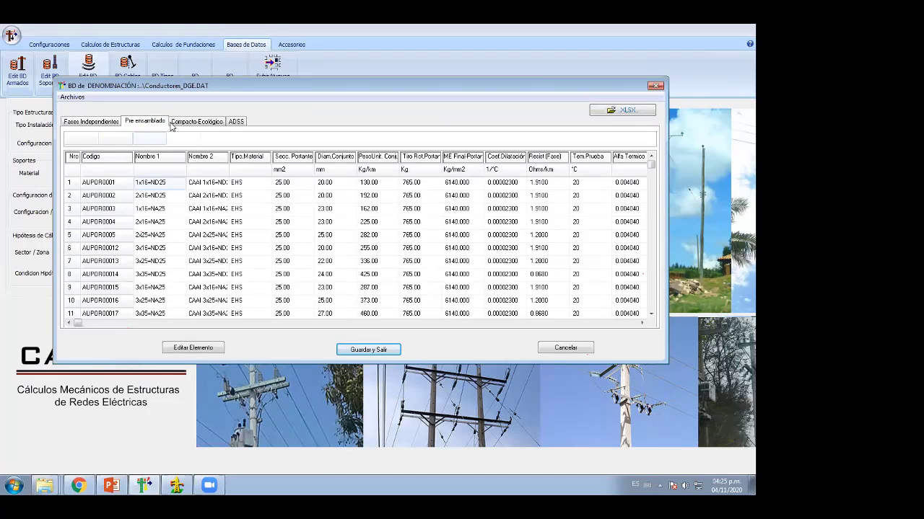
click(199, 124)
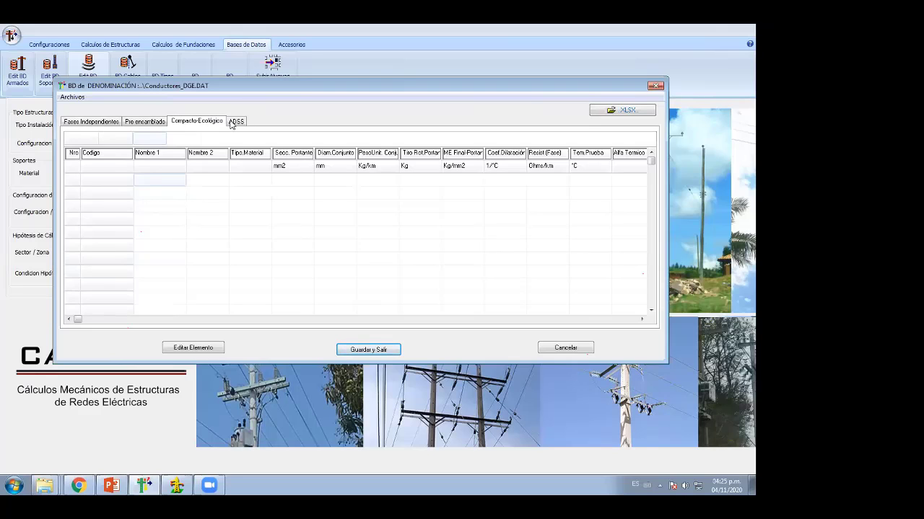
click(116, 127)
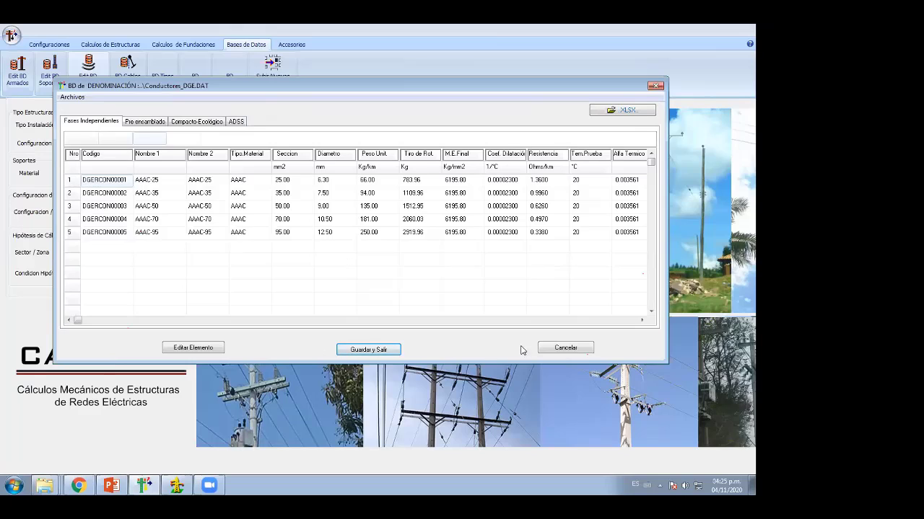
Close the conductors database without saving and choose the ConfiCME_DGE configuration file
click(550, 347)
click(52, 45)
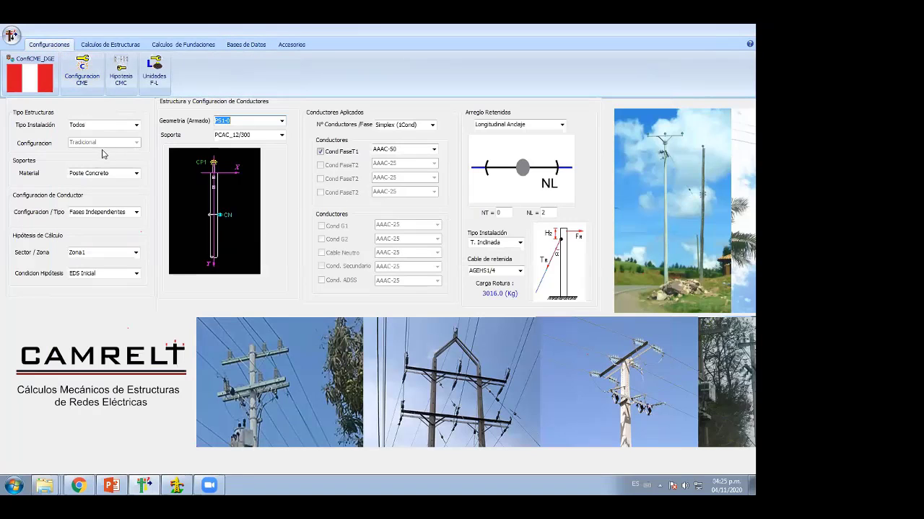
click(30, 74)
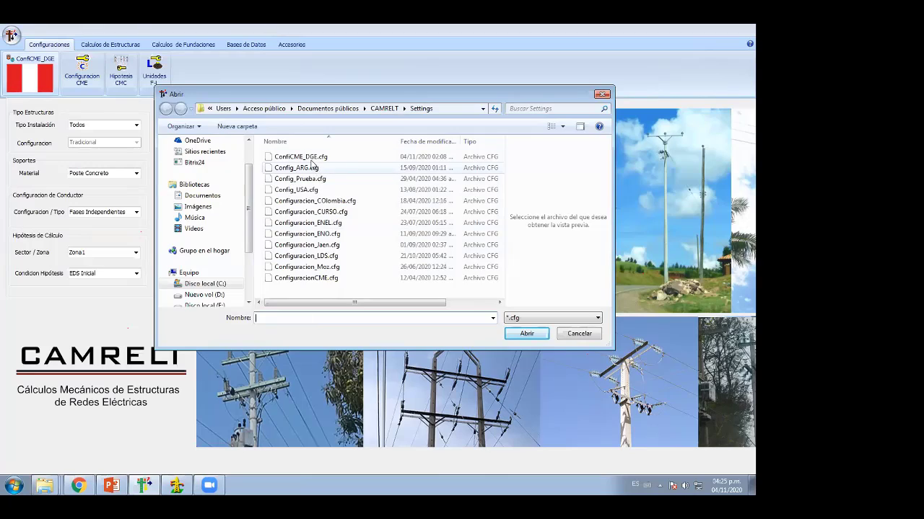
double_click(311, 166)
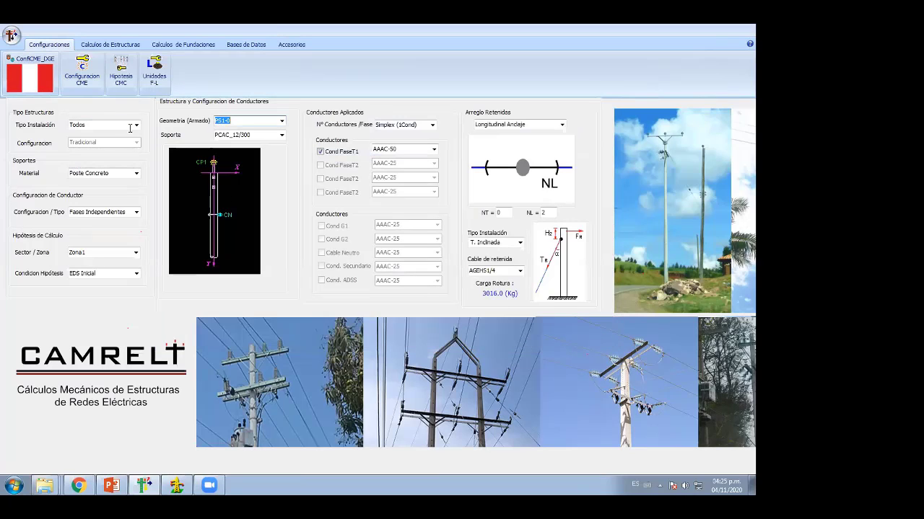
Set the structure installation type to Fases Independientes with configuration 3F: Trifasico 1T, and choose Poste Concreto as the support material
click(130, 127)
click(130, 143)
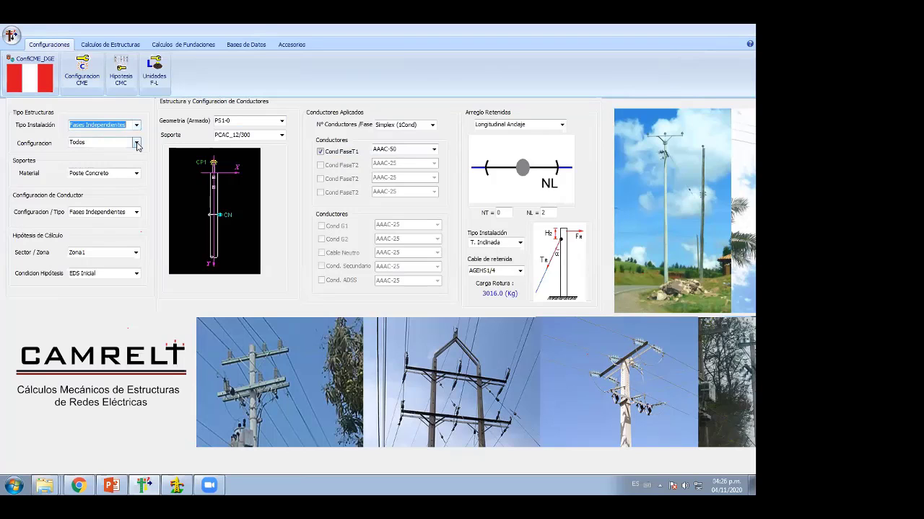
click(136, 142)
click(88, 172)
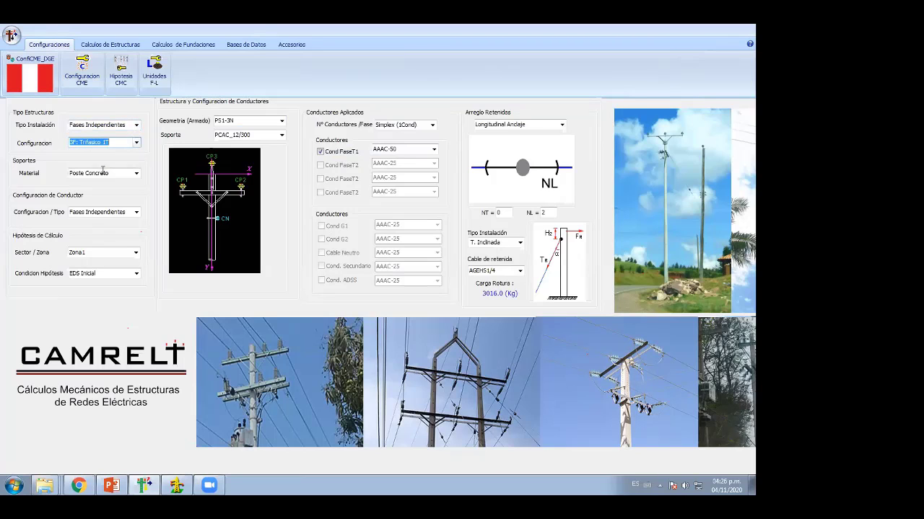
click(135, 175)
click(135, 174)
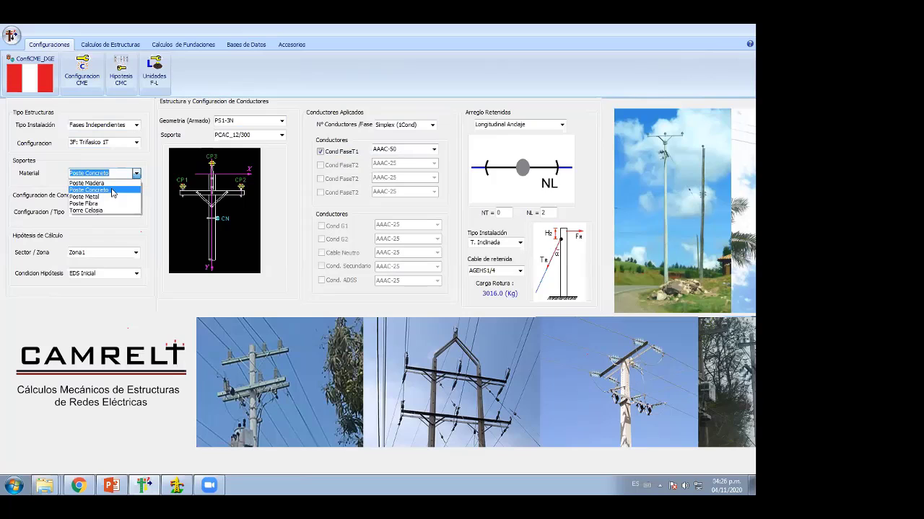
click(113, 191)
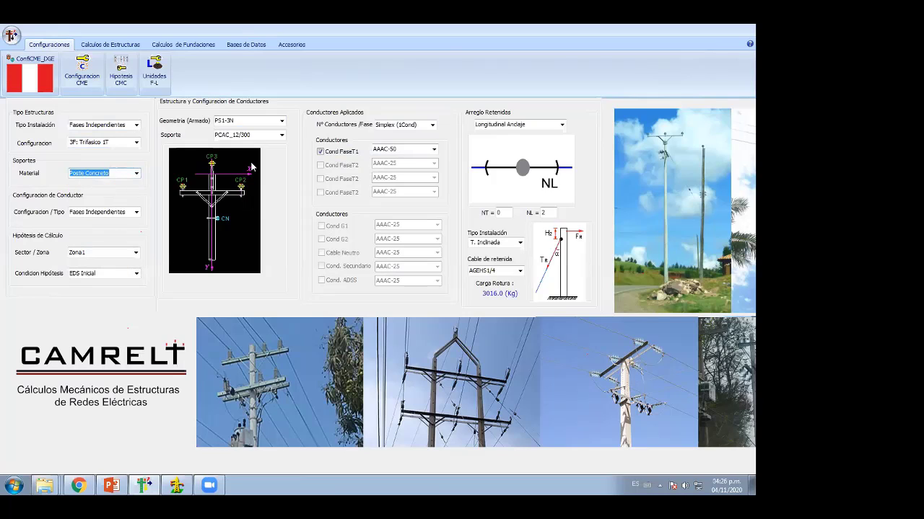
Choose PR3-3 as the assembly geometry of the structure
click(282, 121)
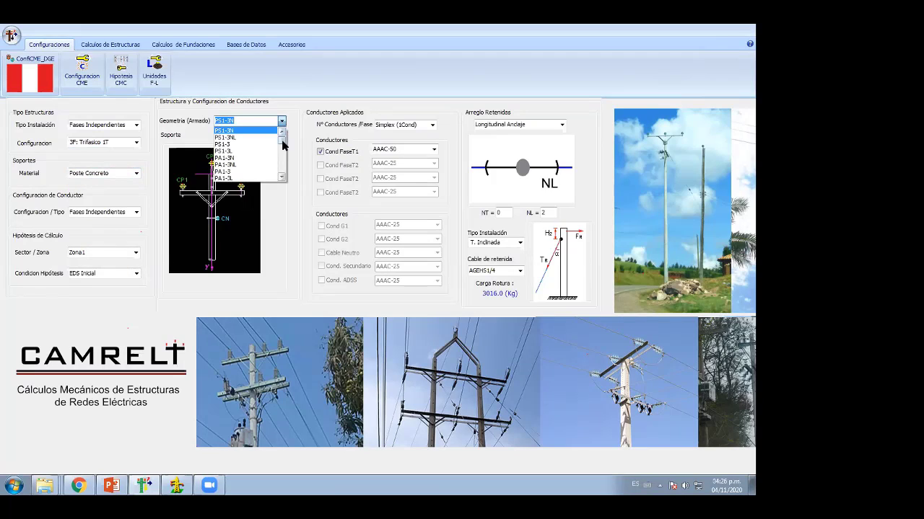
scroll(281, 145, down, 3)
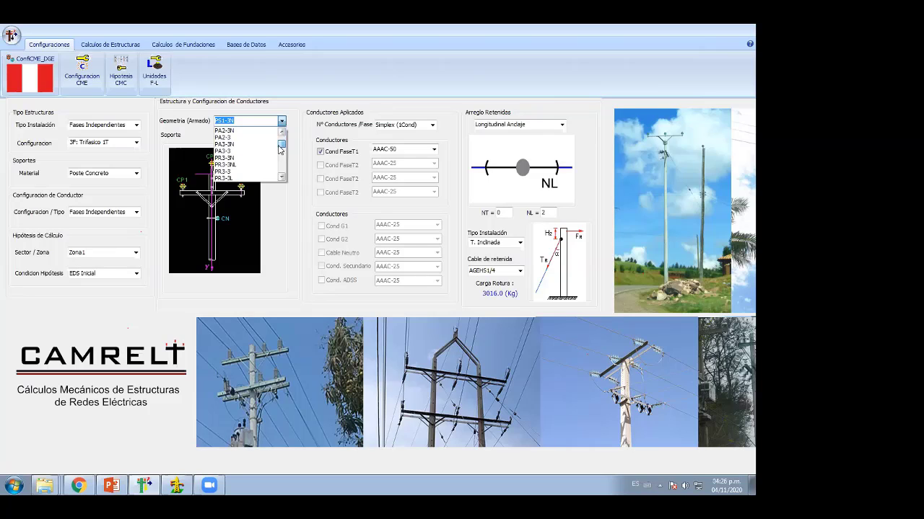
click(237, 172)
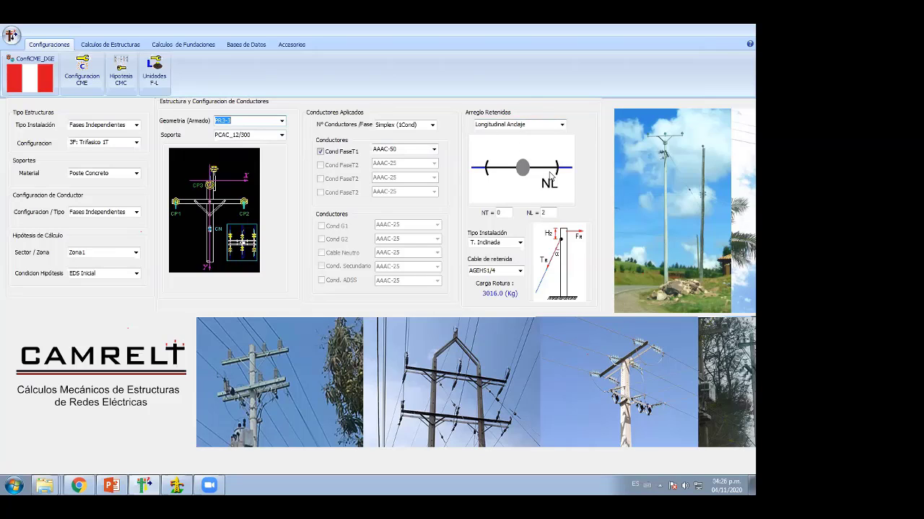
Review the guy arrangement options and select Longitudinal Anclaje with NL = 1
click(560, 125)
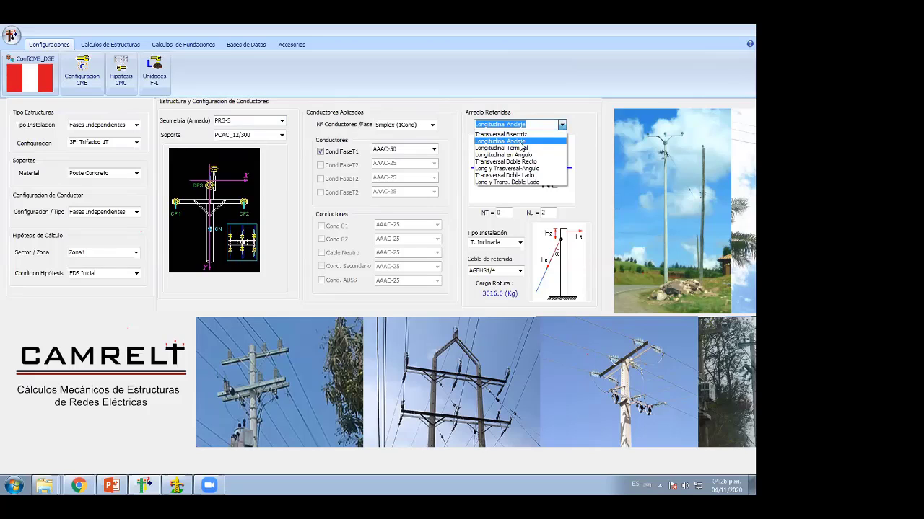
click(563, 127)
click(563, 127)
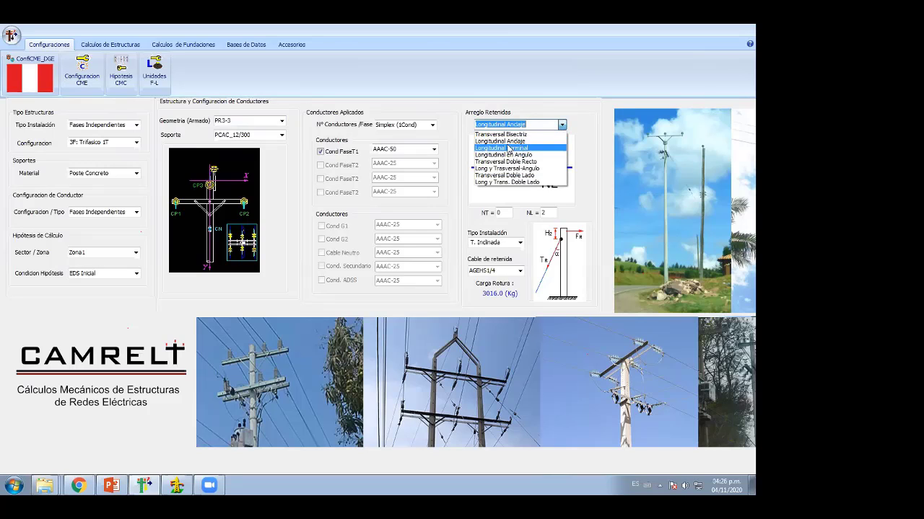
click(536, 141)
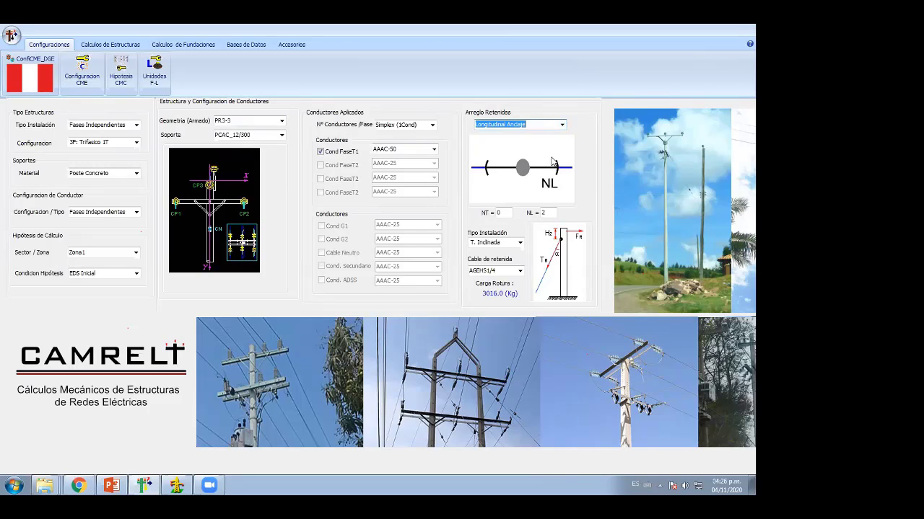
click(518, 173)
Preview the guy installation types T. Vertical, Horizontal - Poste and Puntal - Poste, and return to T. Inclinada
click(519, 243)
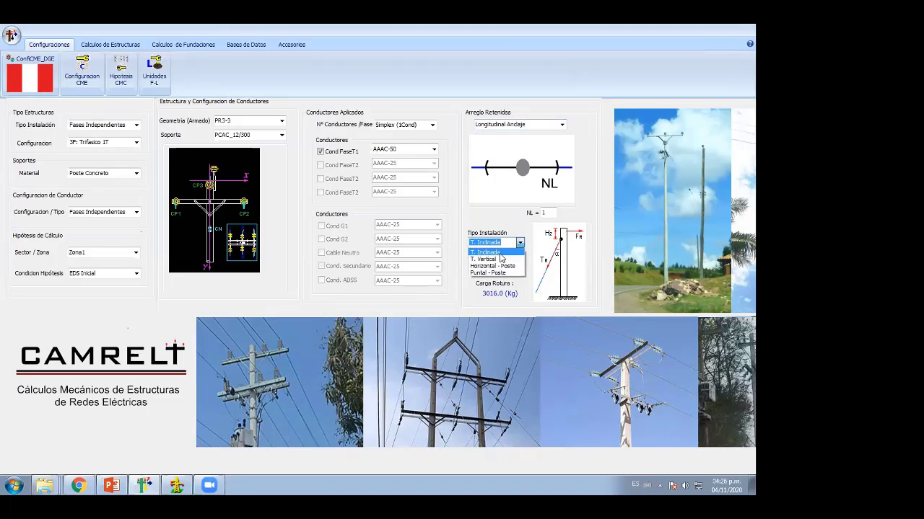
click(498, 259)
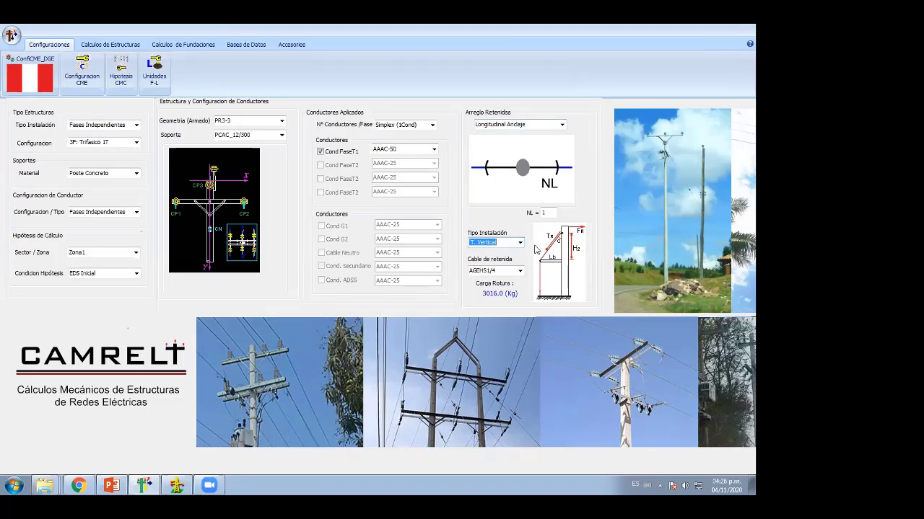
click(519, 243)
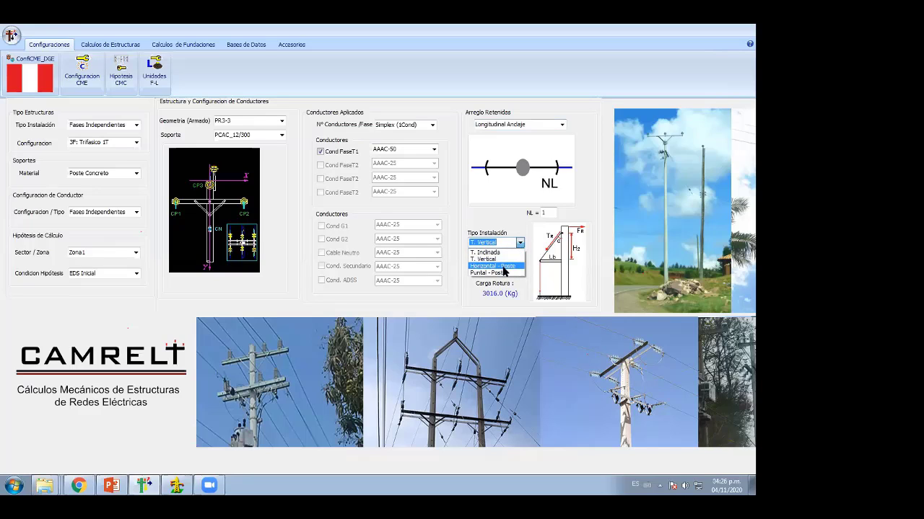
click(503, 267)
click(520, 243)
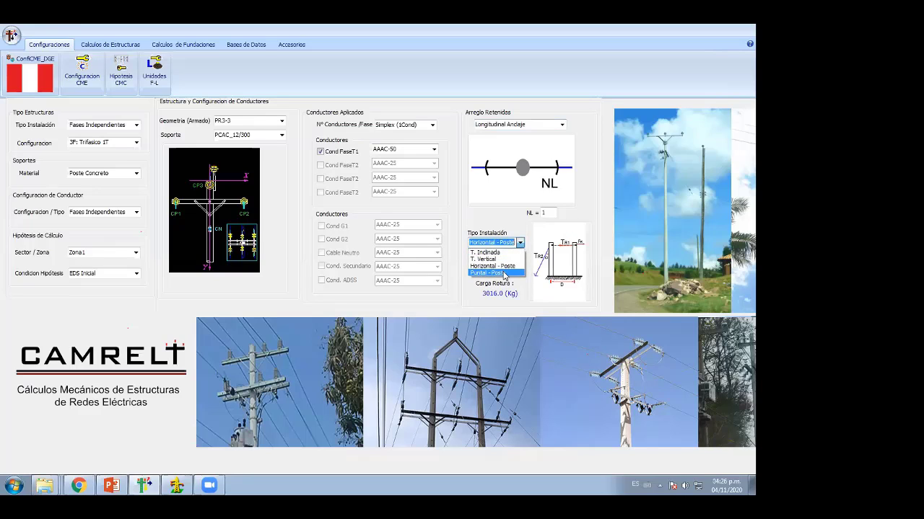
click(503, 272)
click(520, 243)
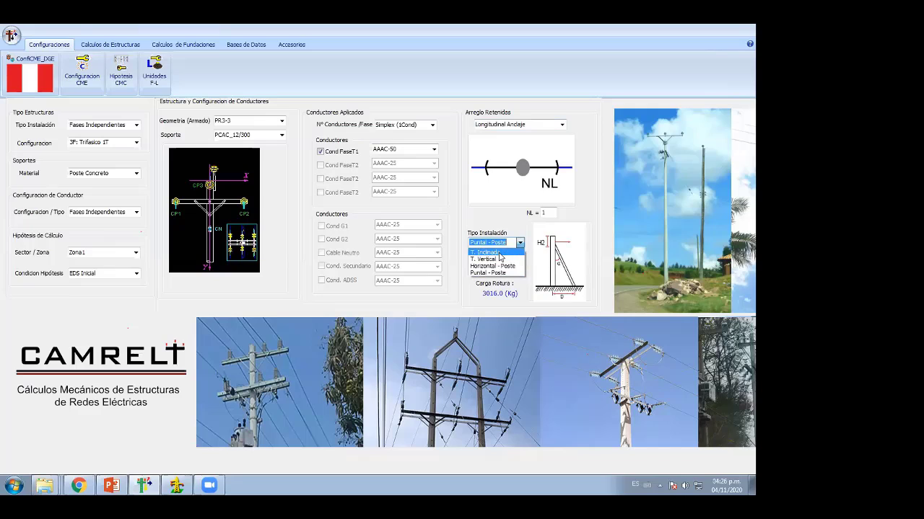
click(503, 252)
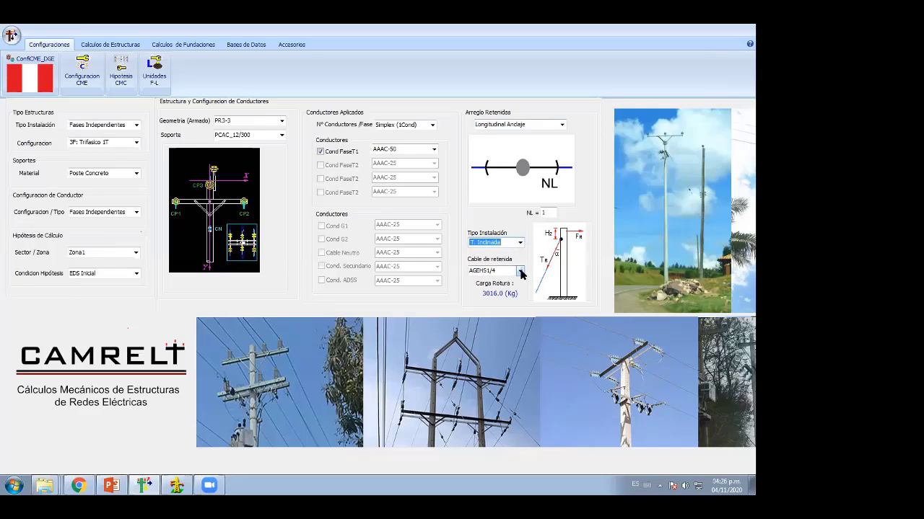
Try the AGEHS5/16 guy cable to compare its breaking load, and return to AGEHS1/4
click(520, 271)
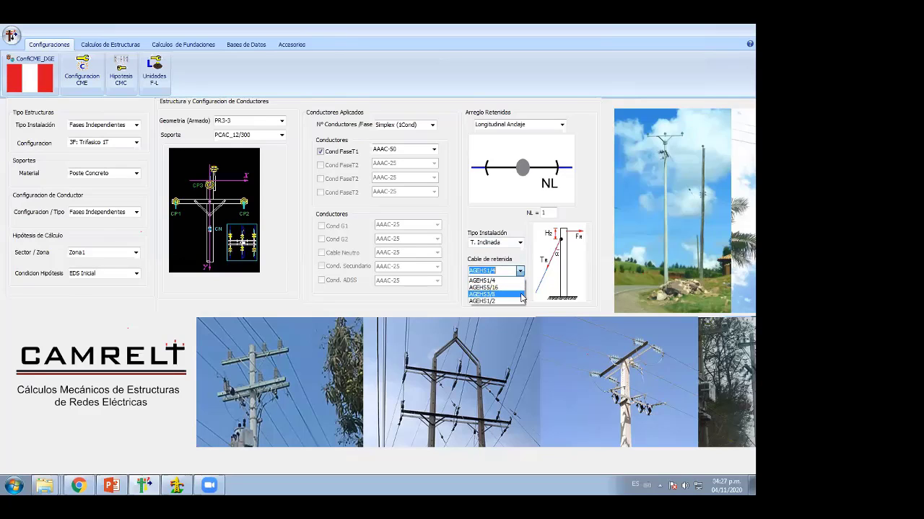
click(498, 280)
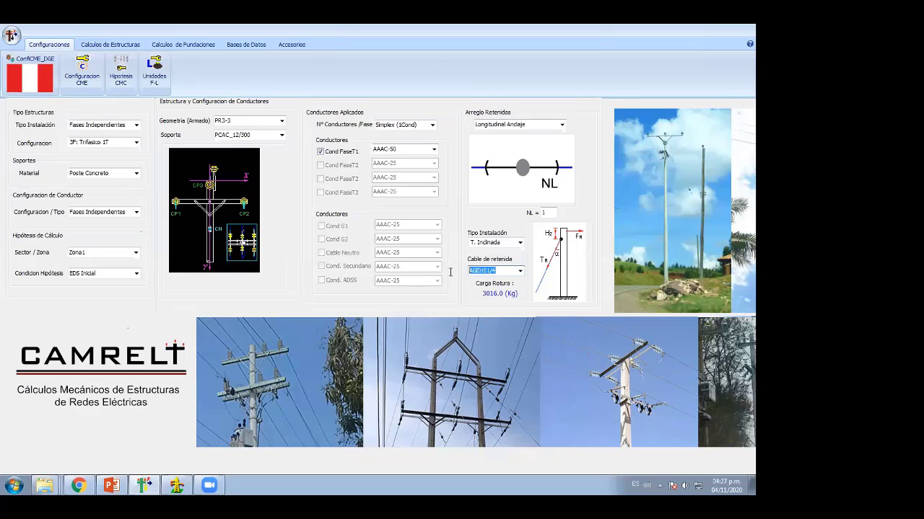
click(519, 272)
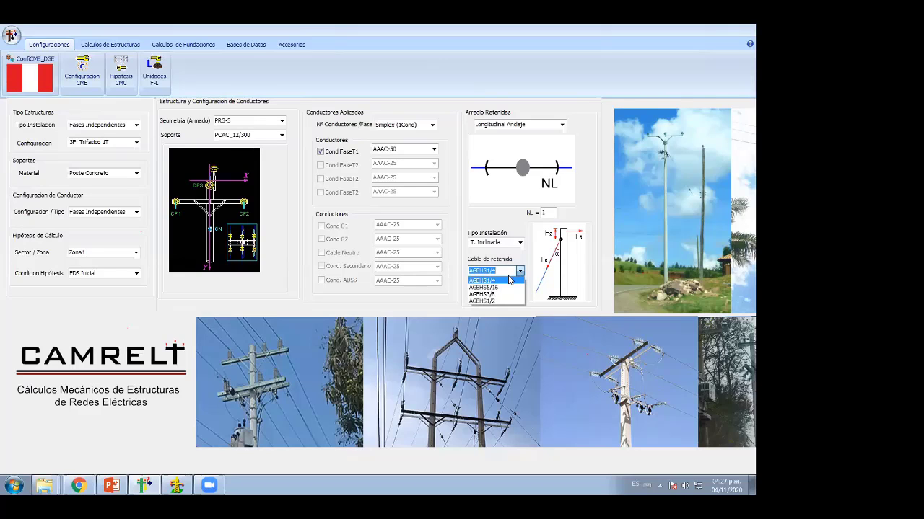
click(500, 288)
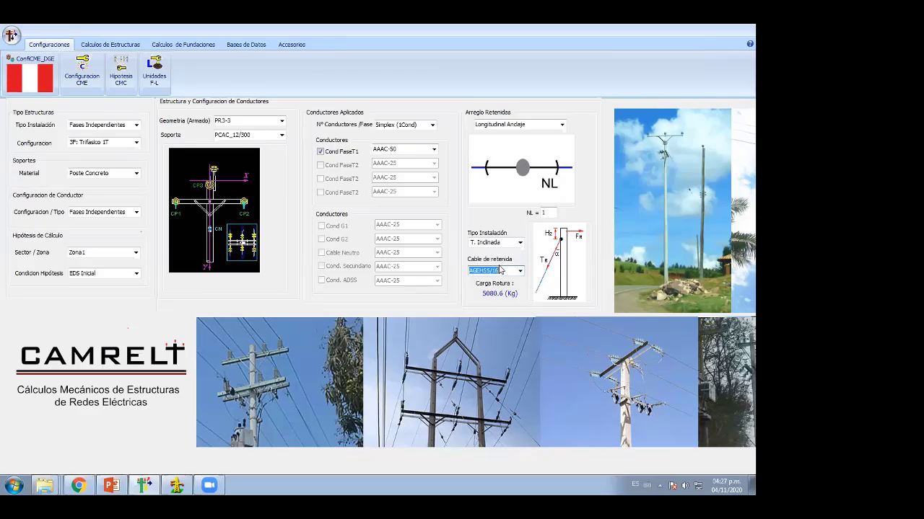
click(518, 272)
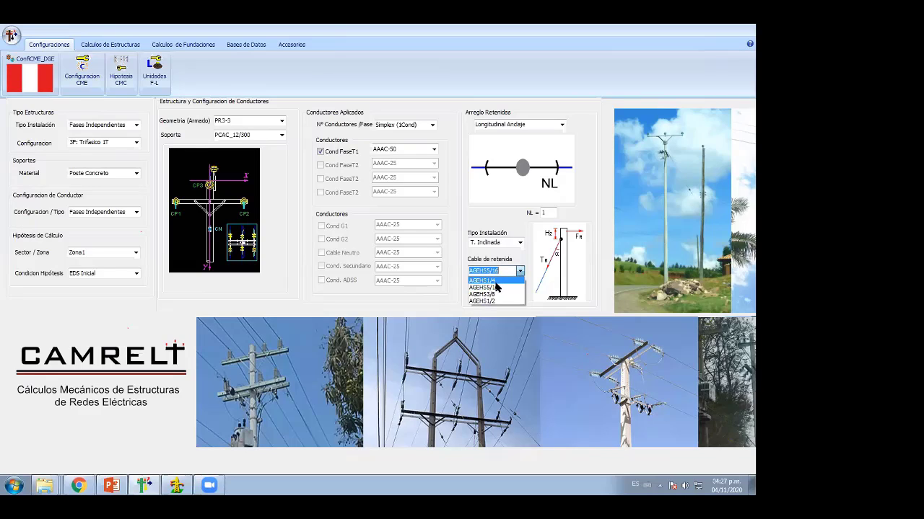
click(496, 287)
click(520, 272)
click(499, 280)
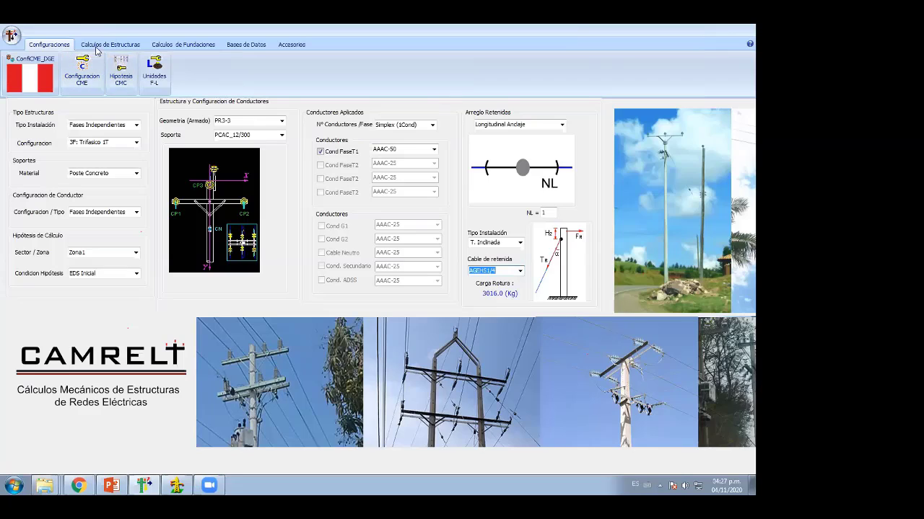
Open the longitudinal structure calculation for the forward span of anchor structures
click(120, 45)
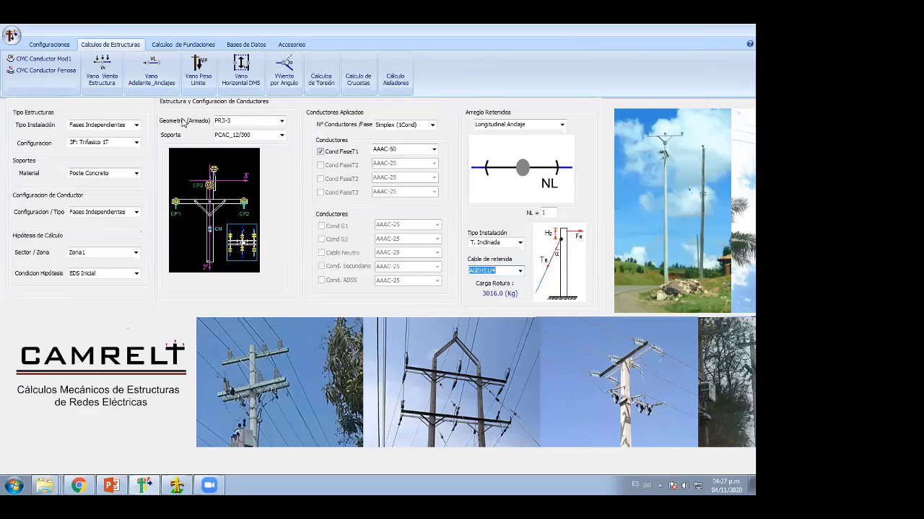
click(163, 79)
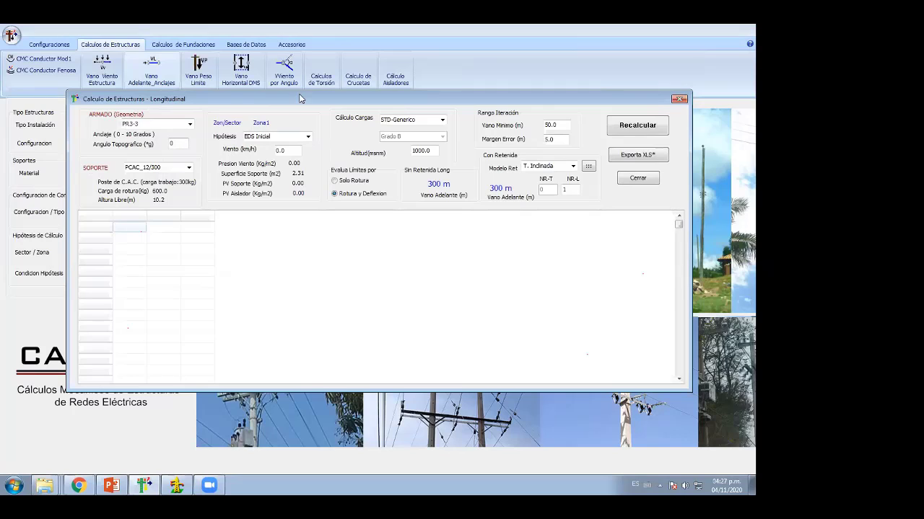
drag(299, 102, 312, 108)
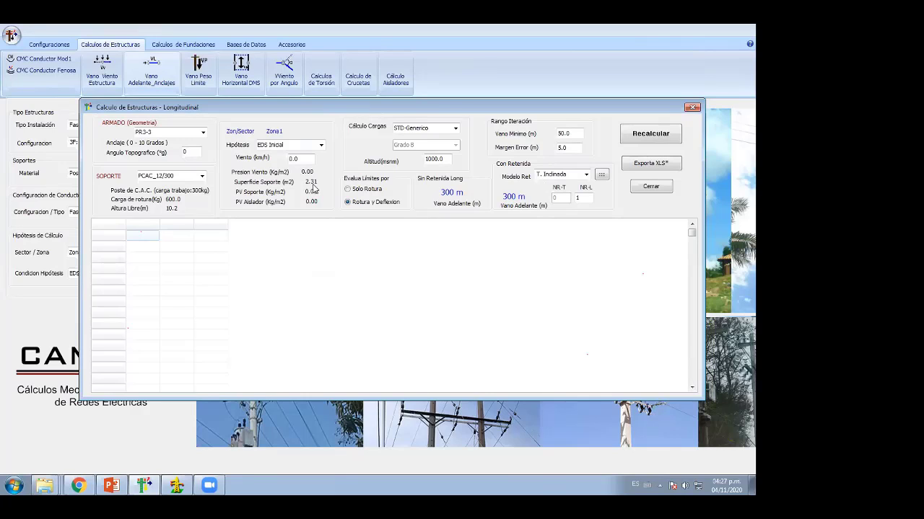
Set the support in the longitudinal calculation to PCAC_12/200
click(202, 177)
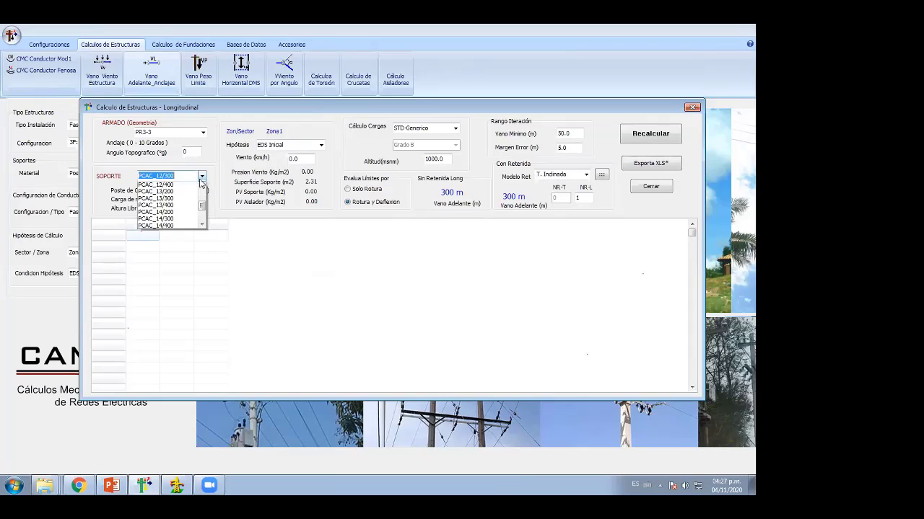
click(181, 186)
click(202, 177)
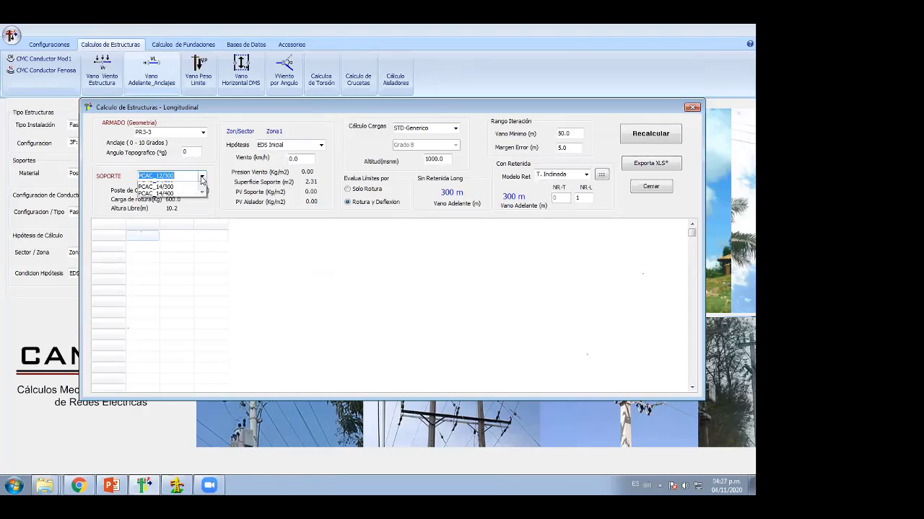
click(202, 186)
click(192, 185)
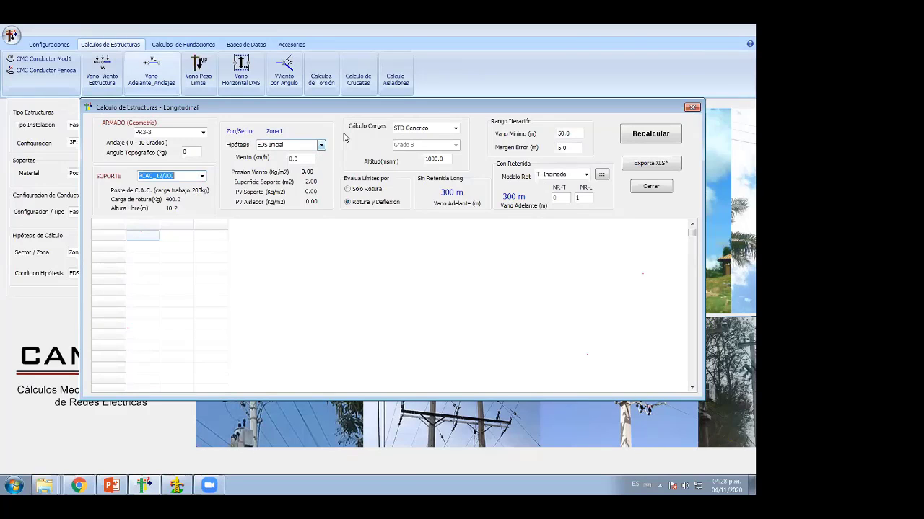
Close the longitudinal calculation and open the CMC hypotheses table
click(691, 106)
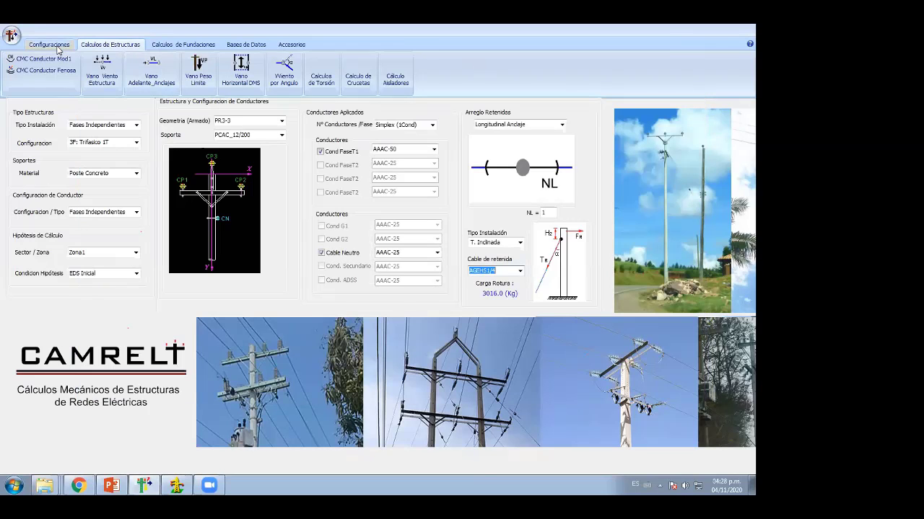
click(56, 46)
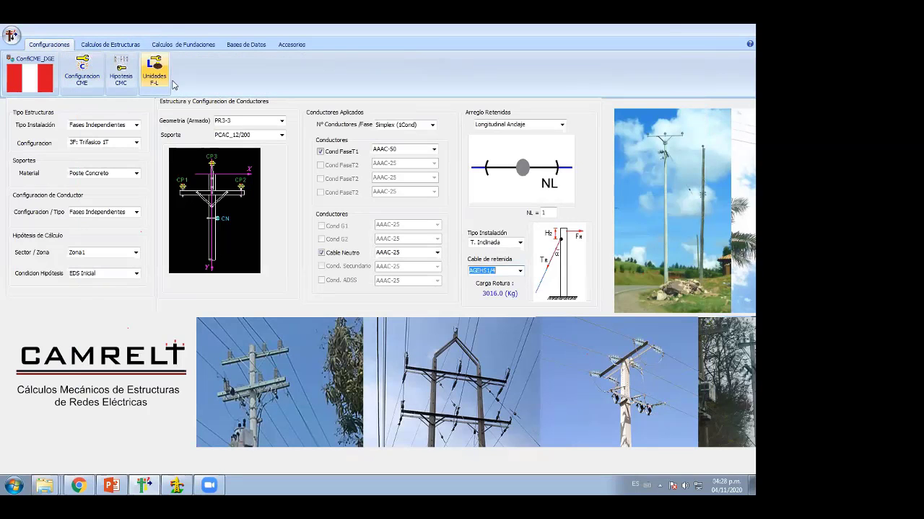
click(125, 81)
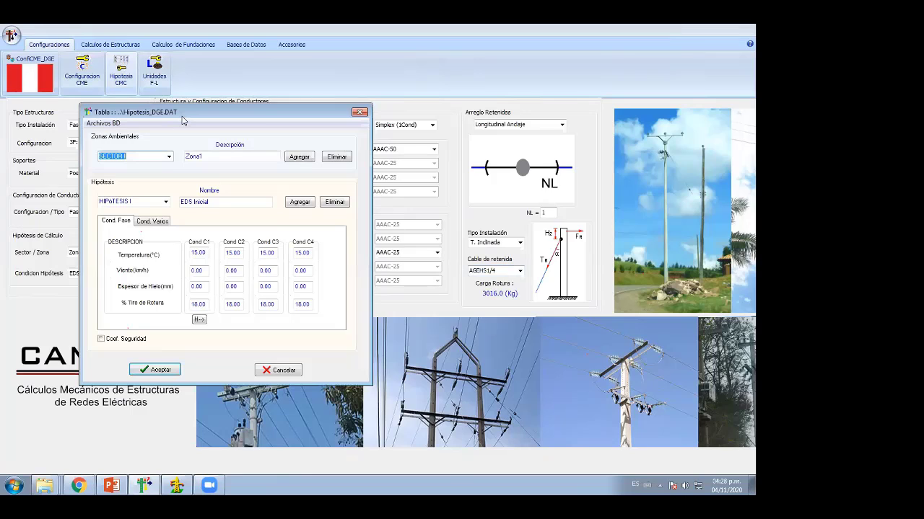
drag(183, 120, 370, 158)
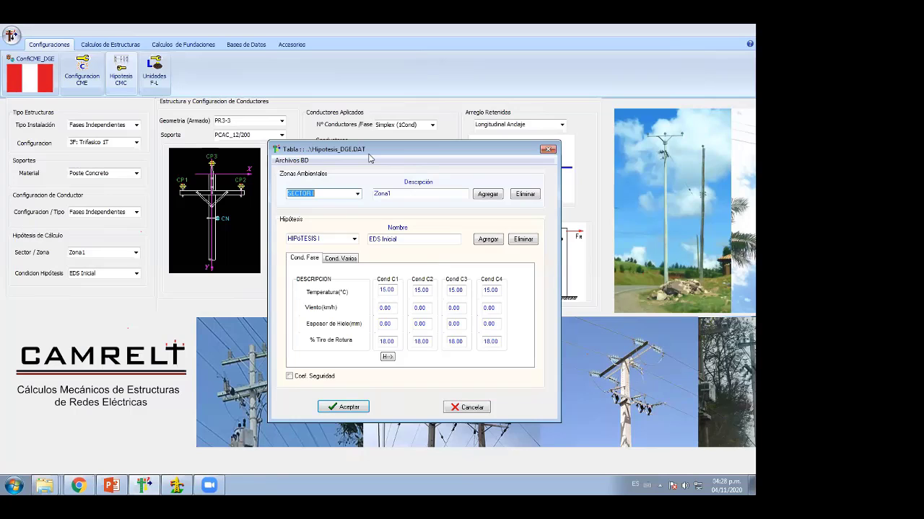
Examine the names and conductor conditions of Hipótesis I, II and III for SECTOR I
click(352, 239)
click(329, 250)
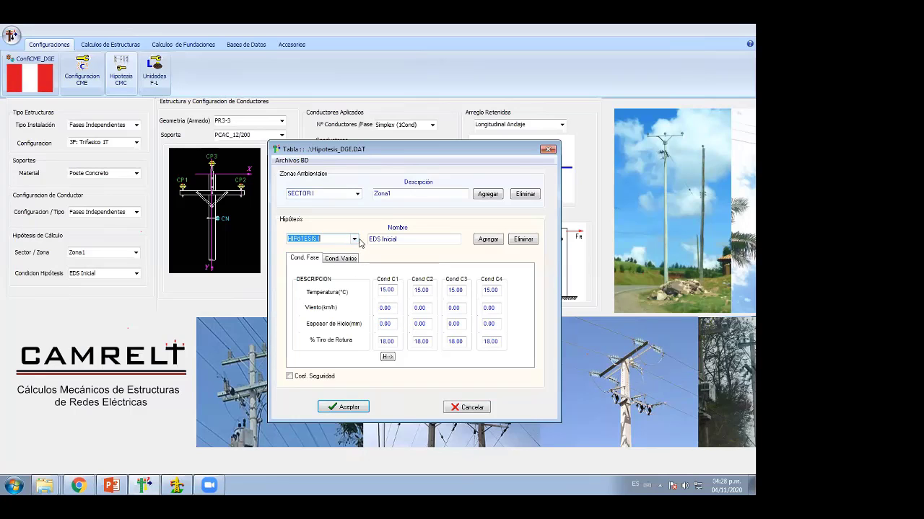
click(355, 240)
click(326, 255)
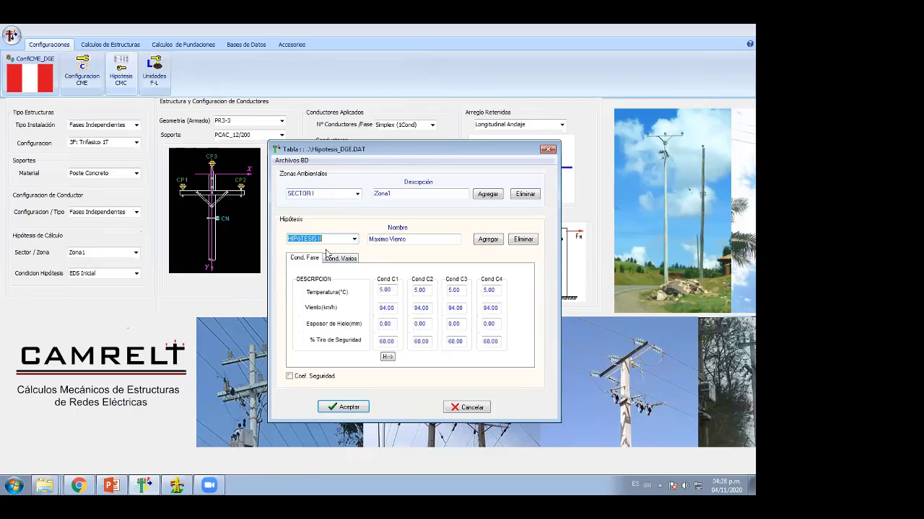
click(401, 239)
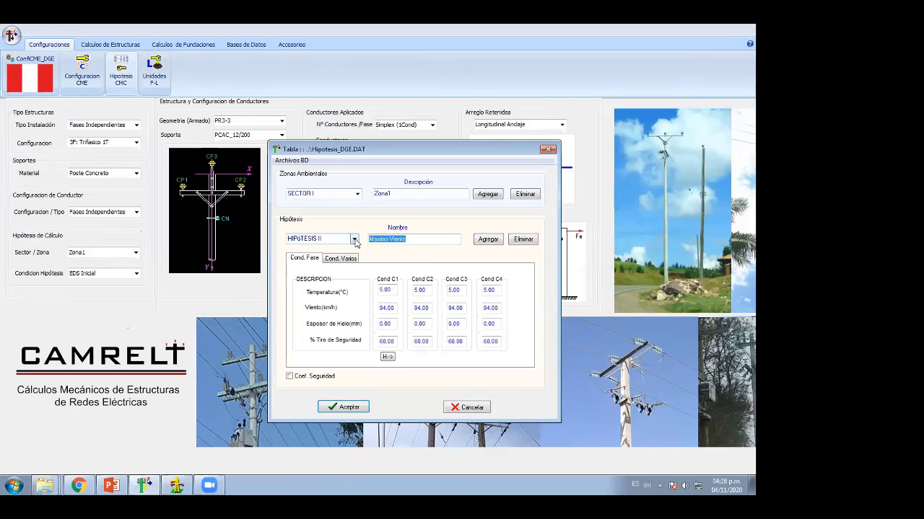
click(346, 240)
click(326, 262)
key(Tab)
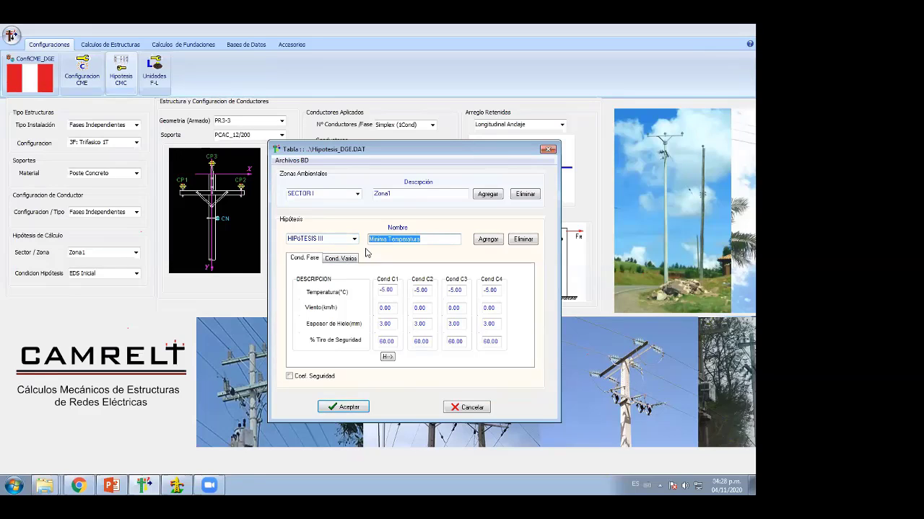
Examine Hipótesis IV with its temperature, wind and ice thickness values, and leave the hypotheses table without saving
click(354, 238)
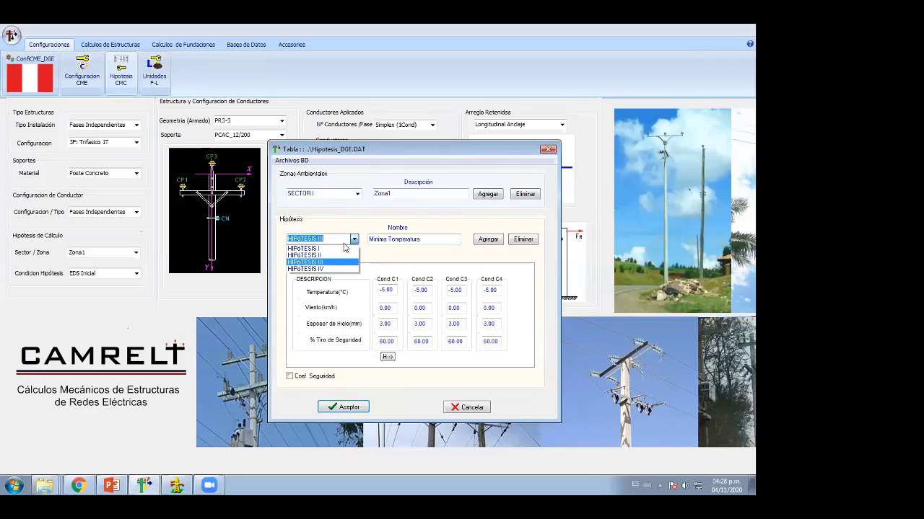
click(326, 270)
key(Tab)
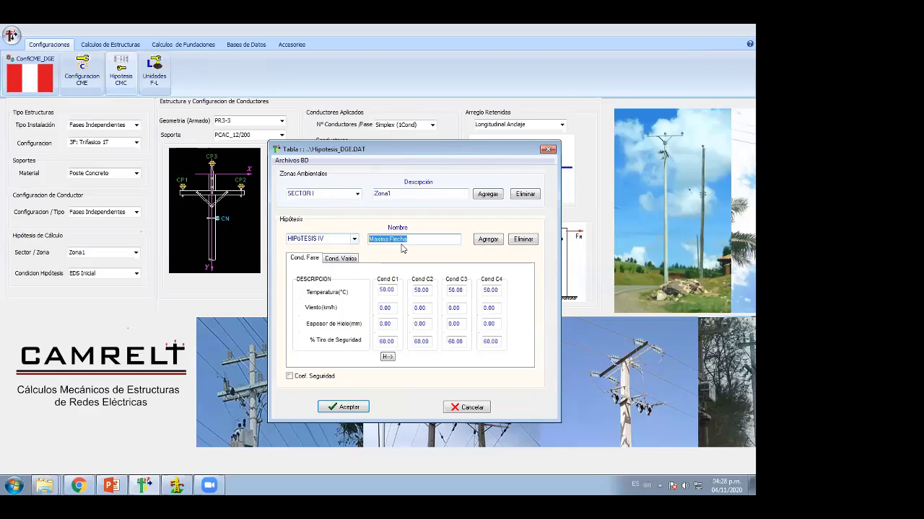
key(Tab)
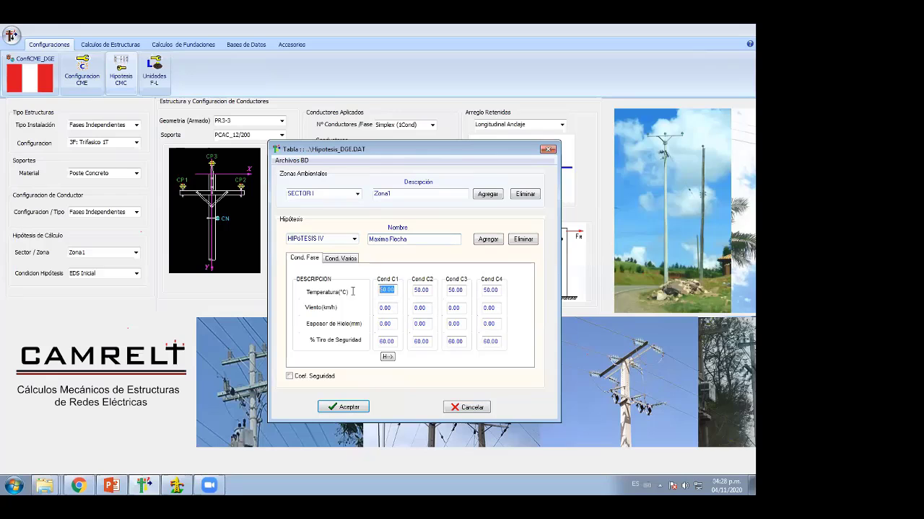
click(383, 308)
click(384, 324)
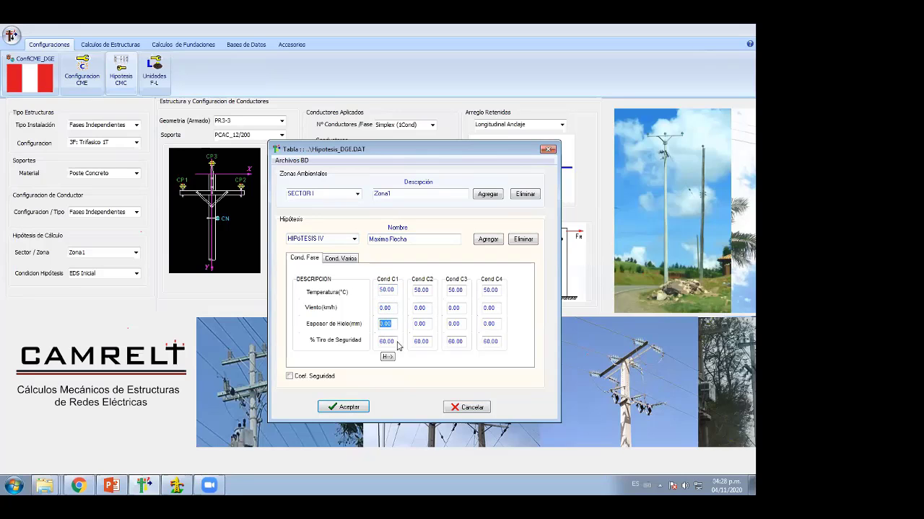
click(471, 406)
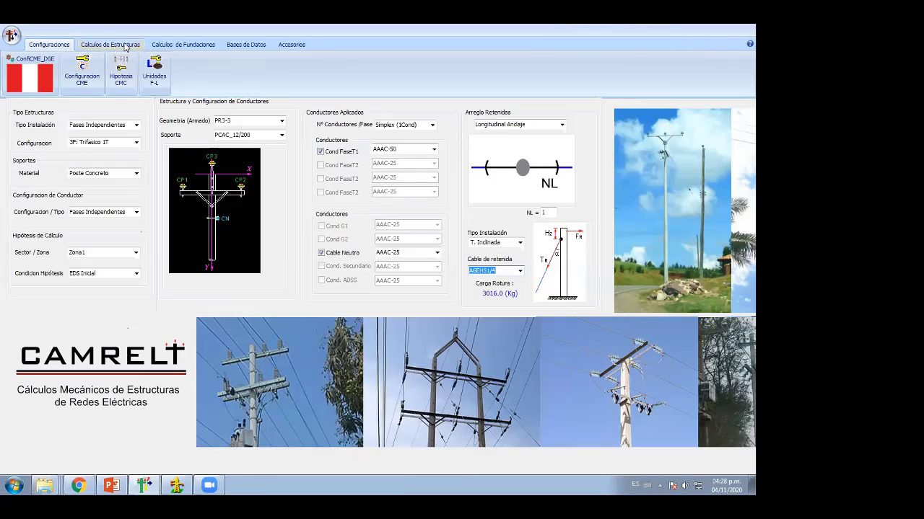
Reopen the longitudinal forward-span calculation and set the hypothesis to Maximo Viento, keeping STD-Generico as the load calculation
click(126, 46)
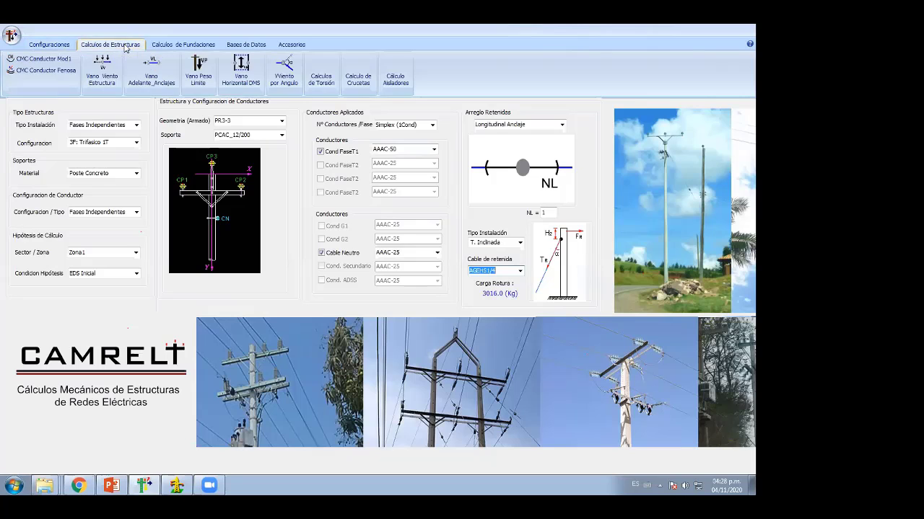
click(160, 78)
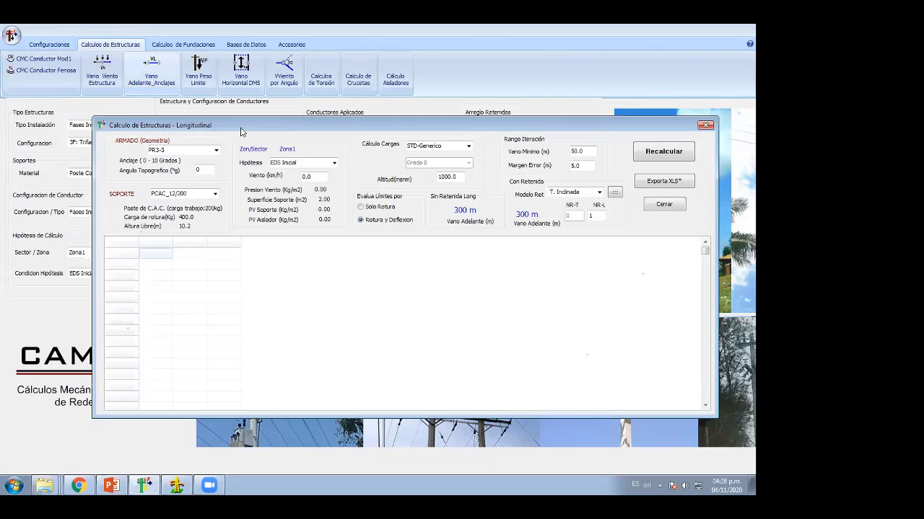
click(322, 128)
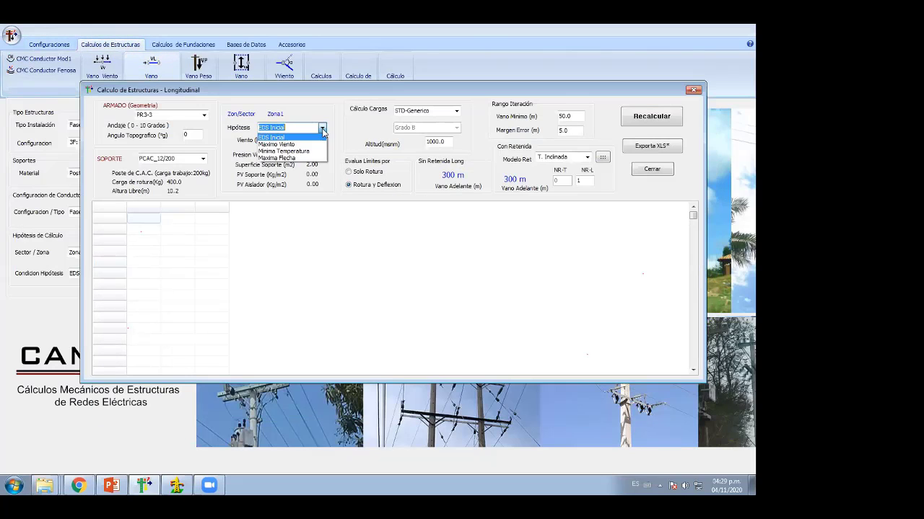
click(286, 145)
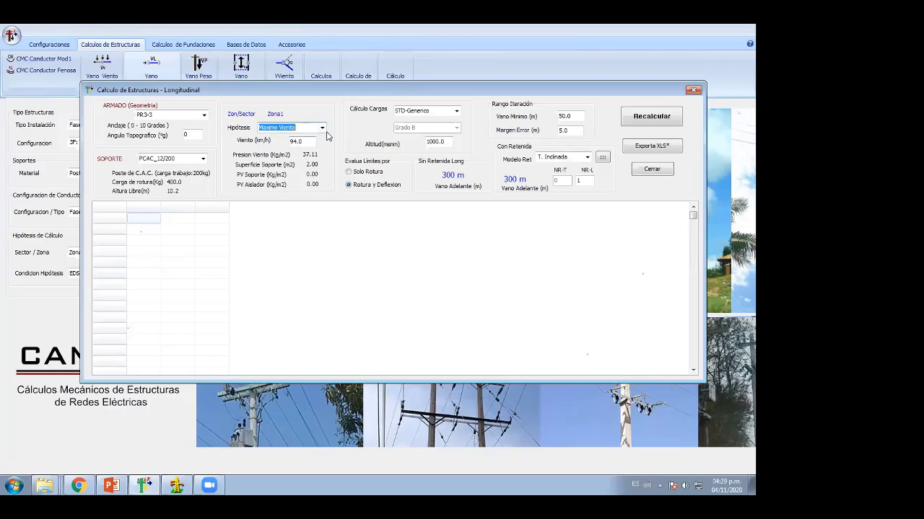
double_click(303, 142)
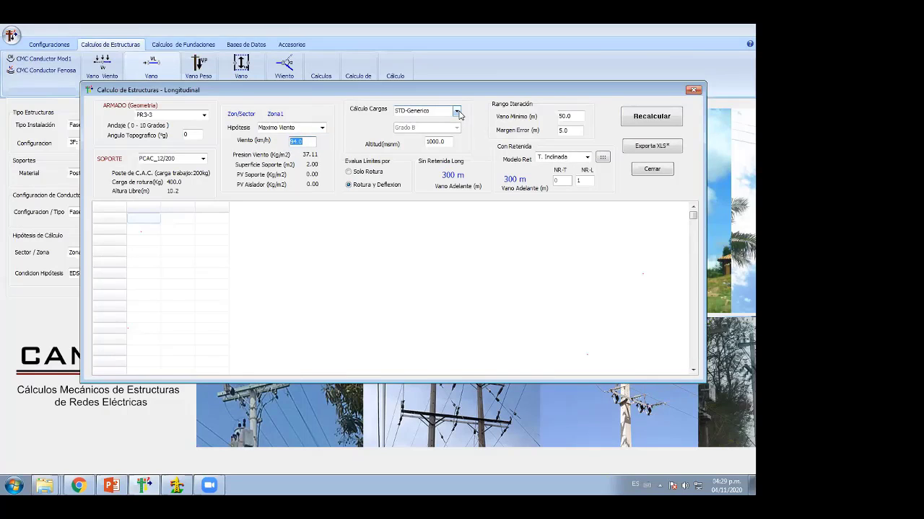
click(457, 114)
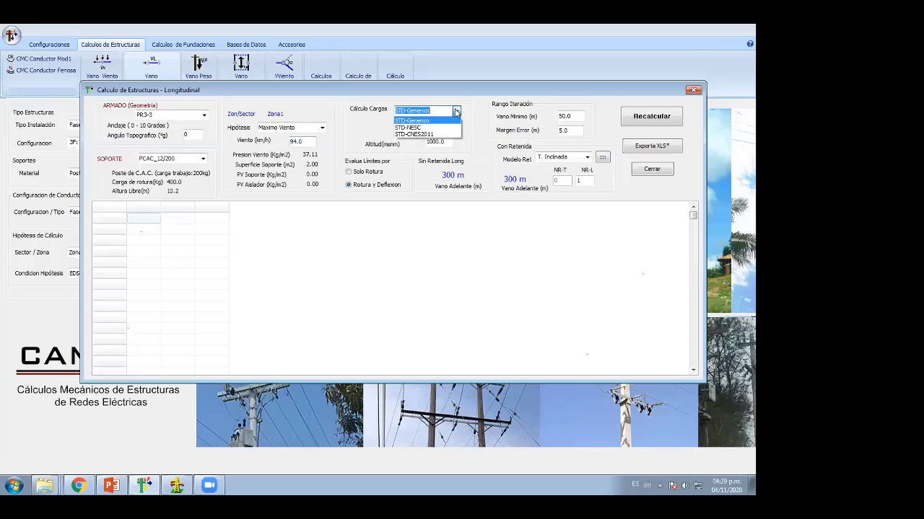
click(420, 124)
Switch to PowerPoint to review the strength criteria slides for concrete and wood poles, and return to CAMRELT
click(111, 486)
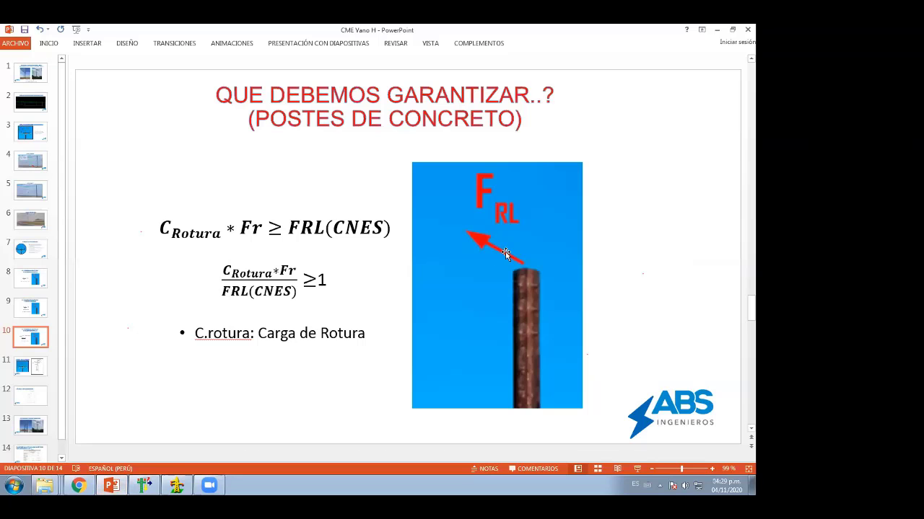
scroll(740, 57, up, 1)
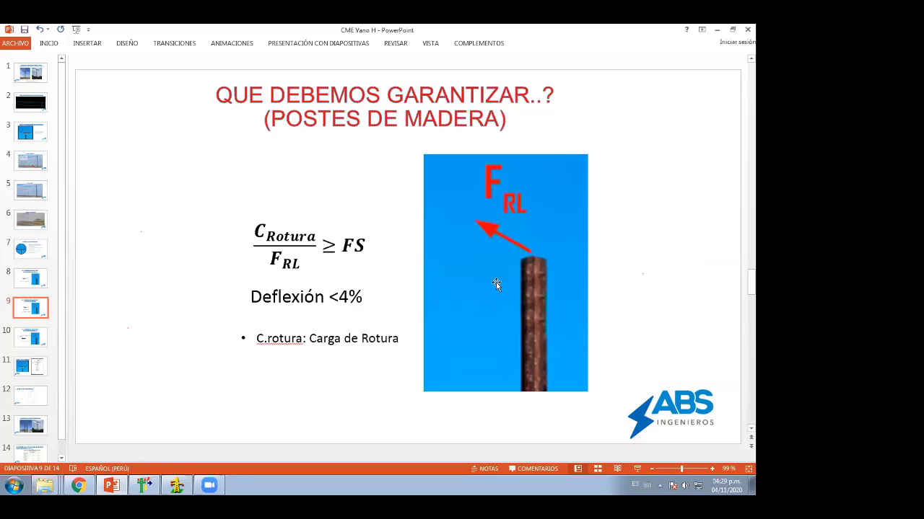
click(716, 30)
Close the longitudinal calculation and examine the support safety factors for breakage, compression and torsion in the general CME configuration
click(692, 91)
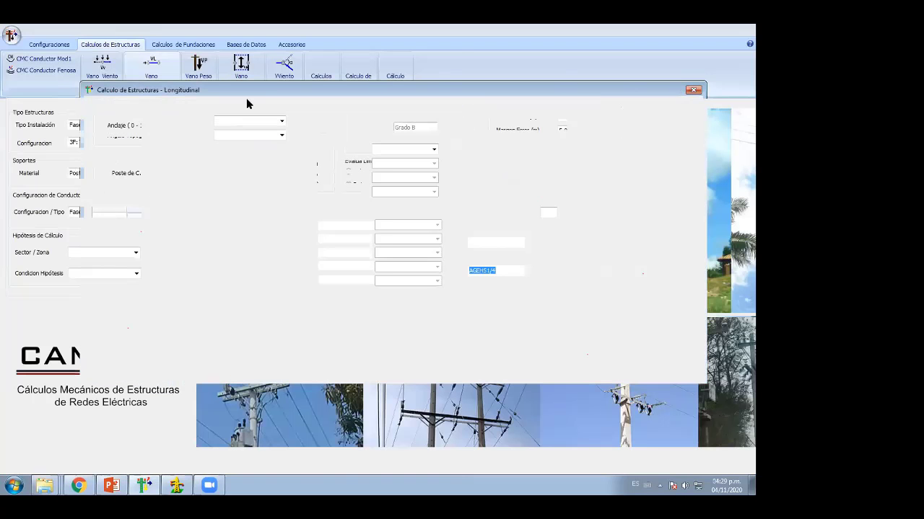
click(63, 47)
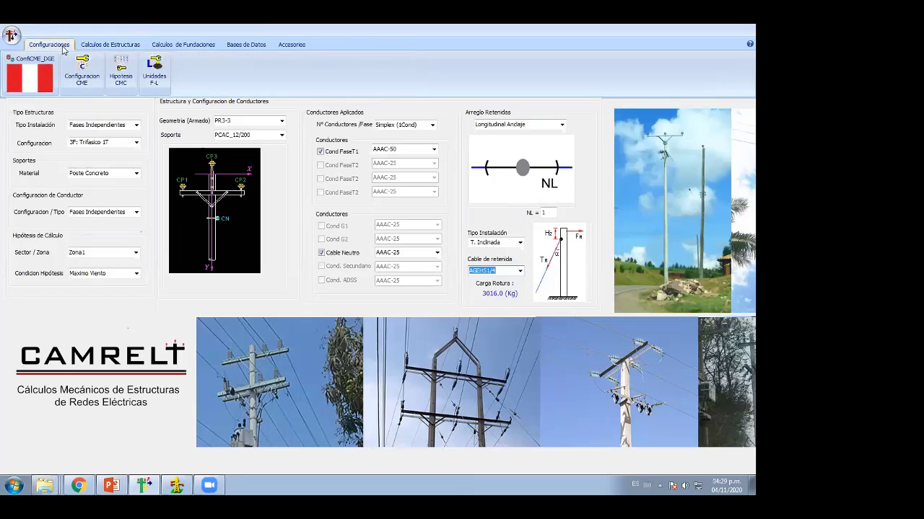
click(91, 70)
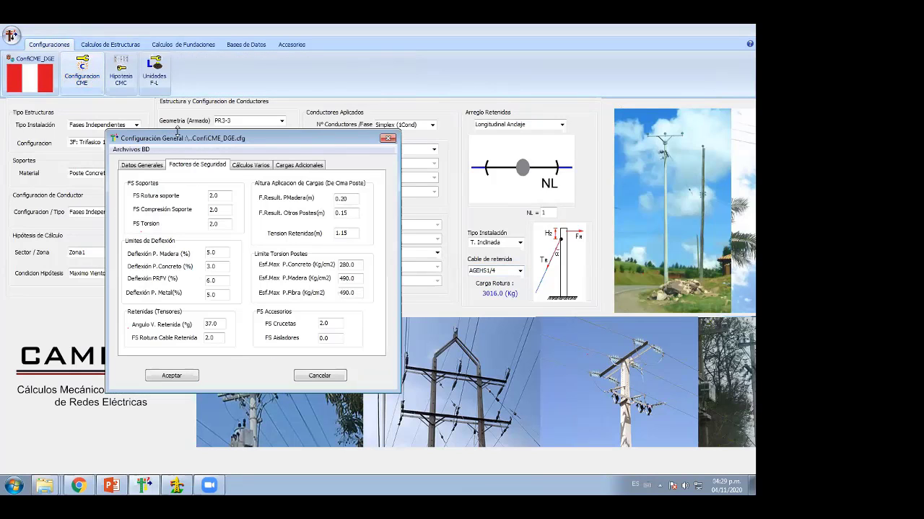
drag(229, 141, 357, 115)
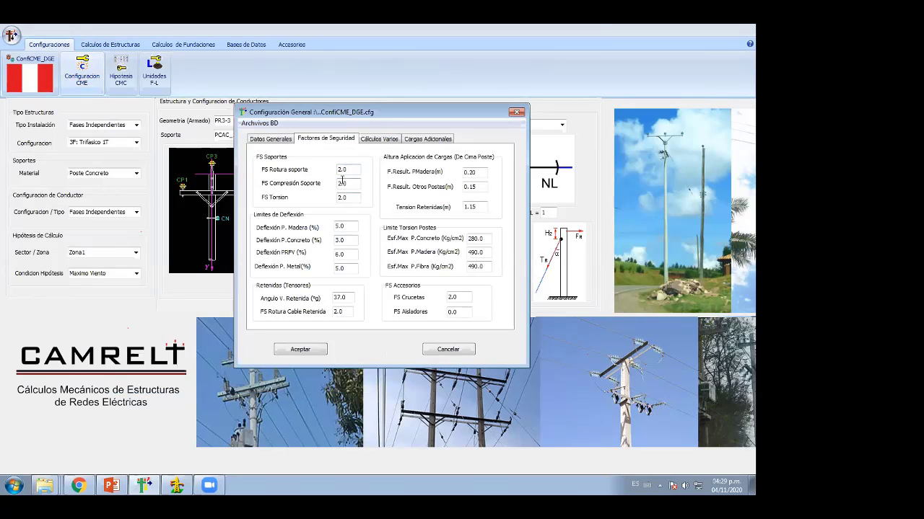
double_click(354, 170)
double_click(344, 186)
double_click(350, 197)
Set the wood pole deflection limit to 4% in the safety factors
key(Tab)
key(Tab)
key(Tab)
key(Tab)
key(Tab)
key(Tab)
key(Tab)
key(Tab)
text(4)
drag(345, 227, 315, 228)
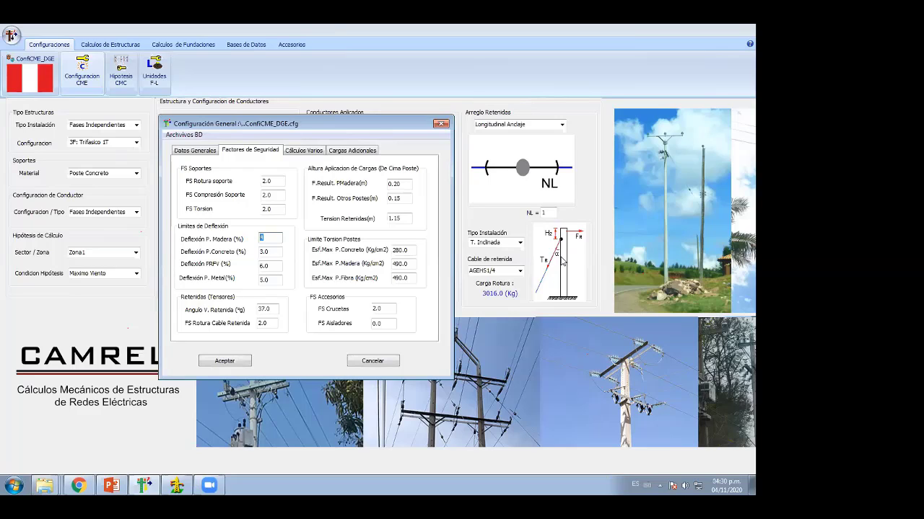
Check the guy angle setting against the wood pole slide in PowerPoint, and return to the CAMRELT configuration
double_click(272, 310)
drag(338, 127, 361, 103)
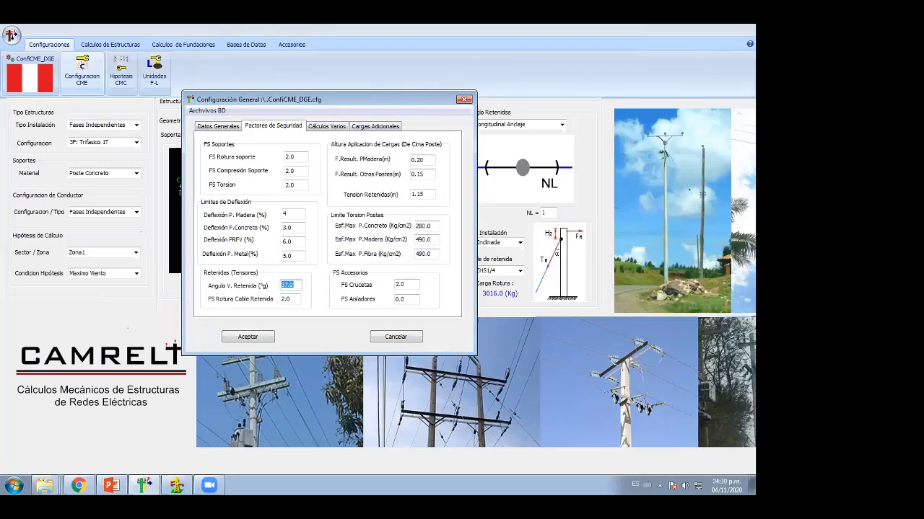
click(112, 486)
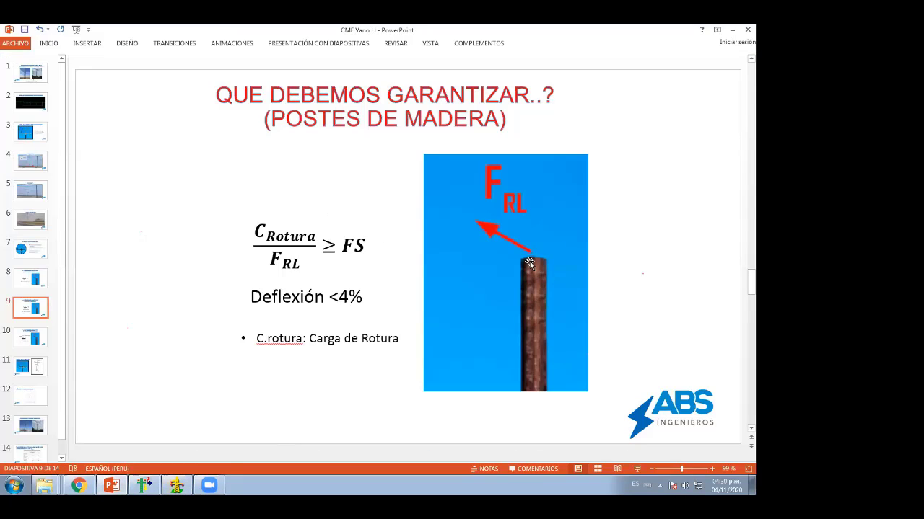
click(144, 485)
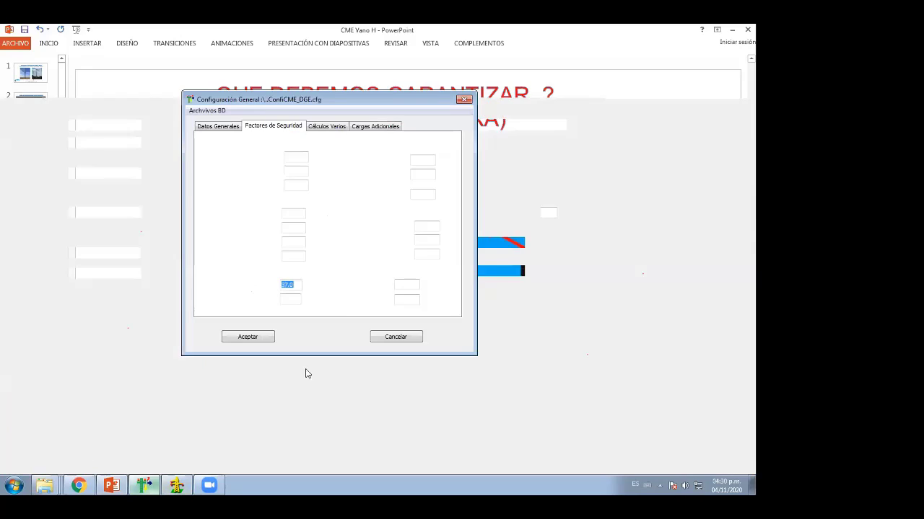
Examine the resultant force application heights for wood and other poles, and cancel the general configuration
click(423, 159)
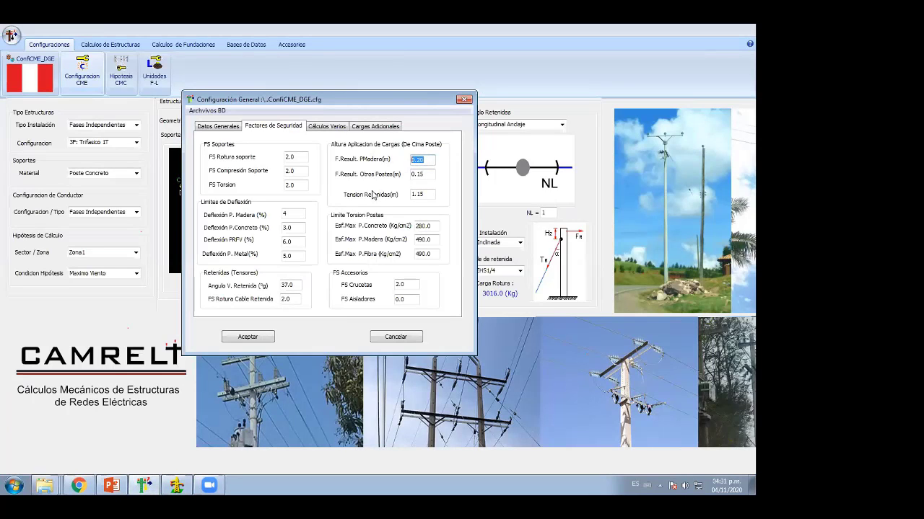
key(Tab)
key(shift+Tab)
key(Tab)
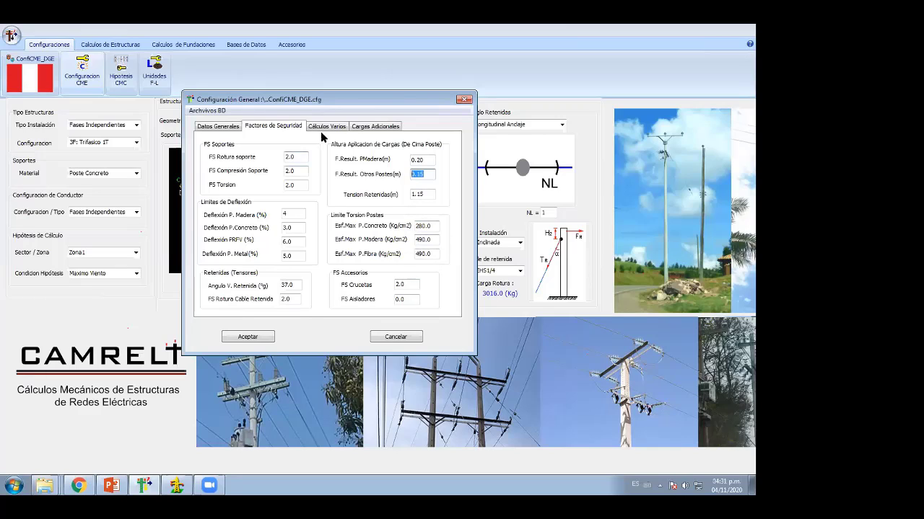
click(390, 339)
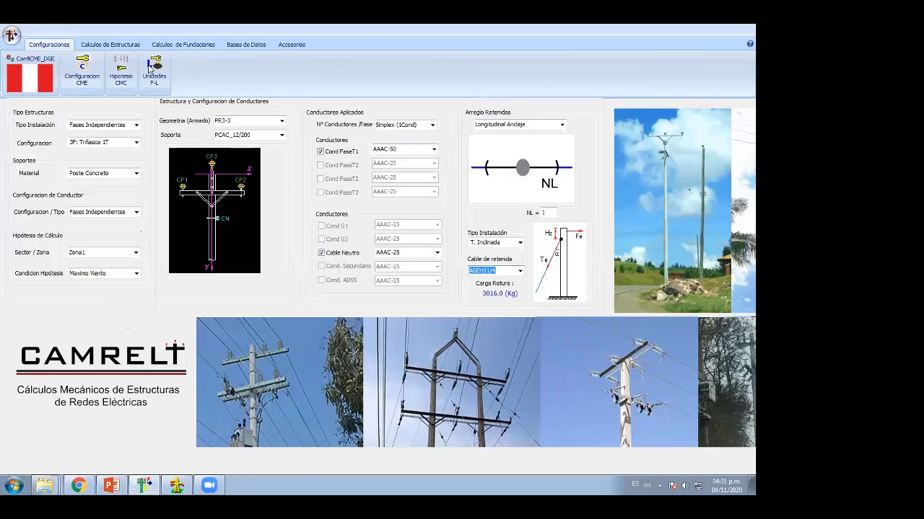
Reopen the longitudinal forward-span calculation and keep Maximo Viento as the hypothesis
click(109, 44)
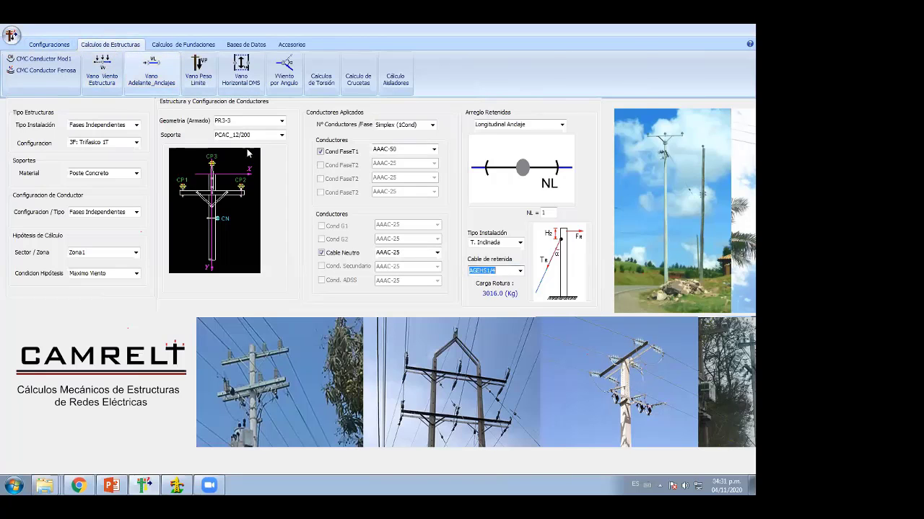
click(152, 76)
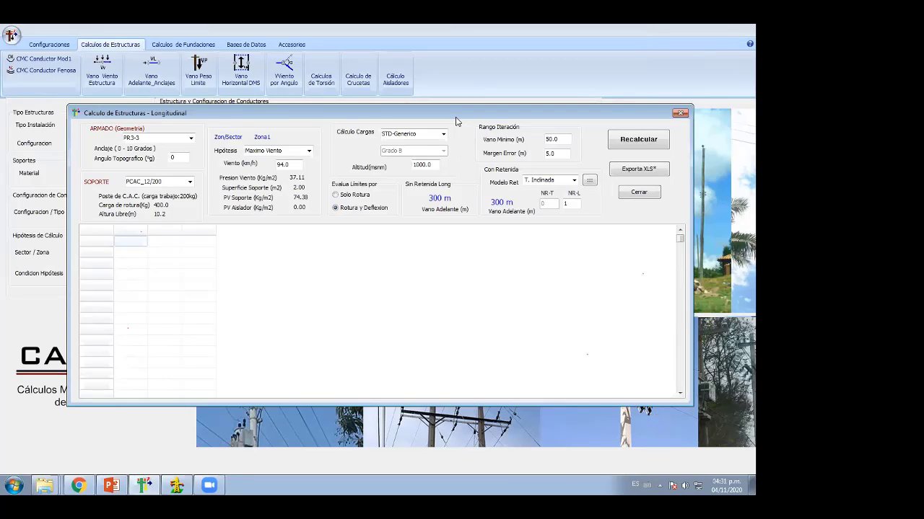
click(302, 155)
click(286, 171)
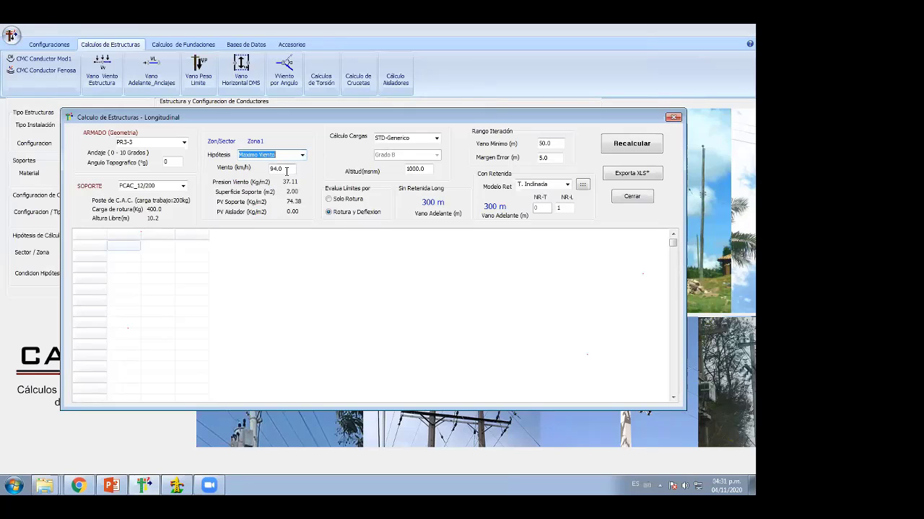
Keep the PR3-3 assembly, PCAC_12/200 pole and Maximo Viento hypothesis, set the longitudinal guys (NR-L) to 0, and recalculate the forward span
click(301, 156)
click(300, 159)
double_click(122, 187)
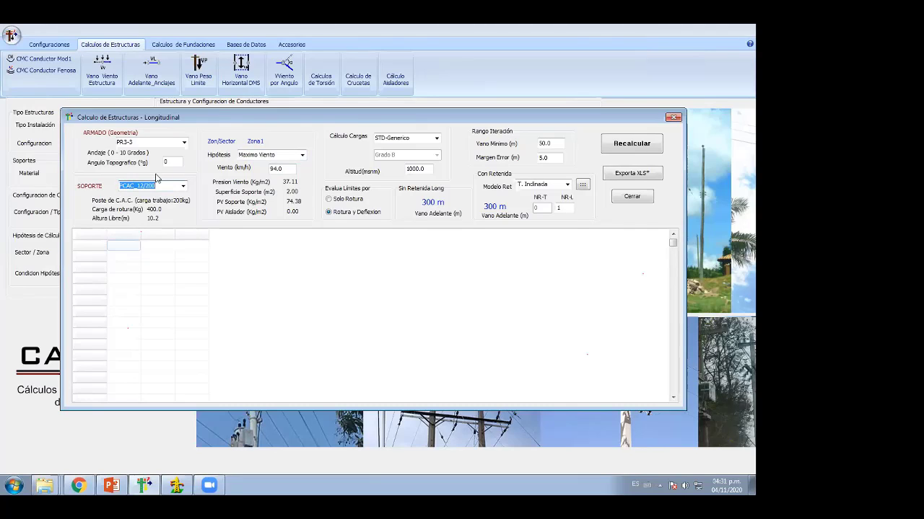
click(134, 142)
click(436, 140)
click(409, 153)
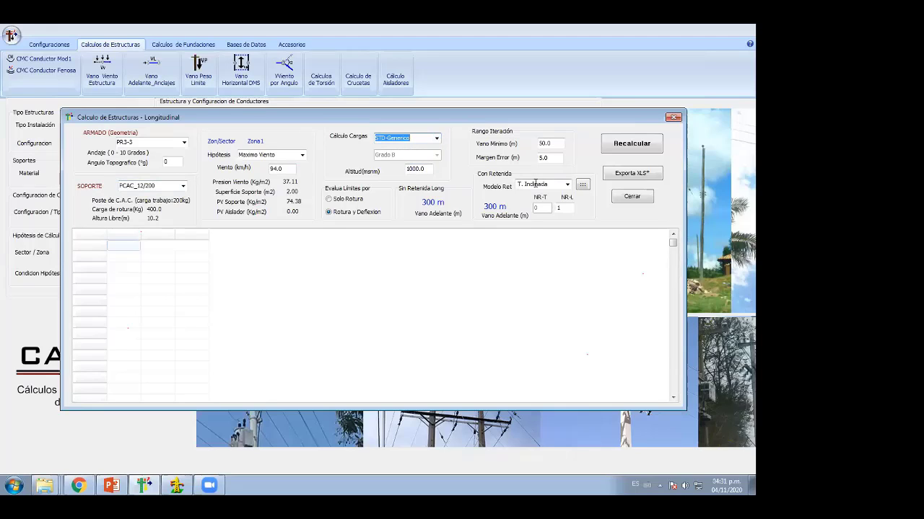
key(Tab)
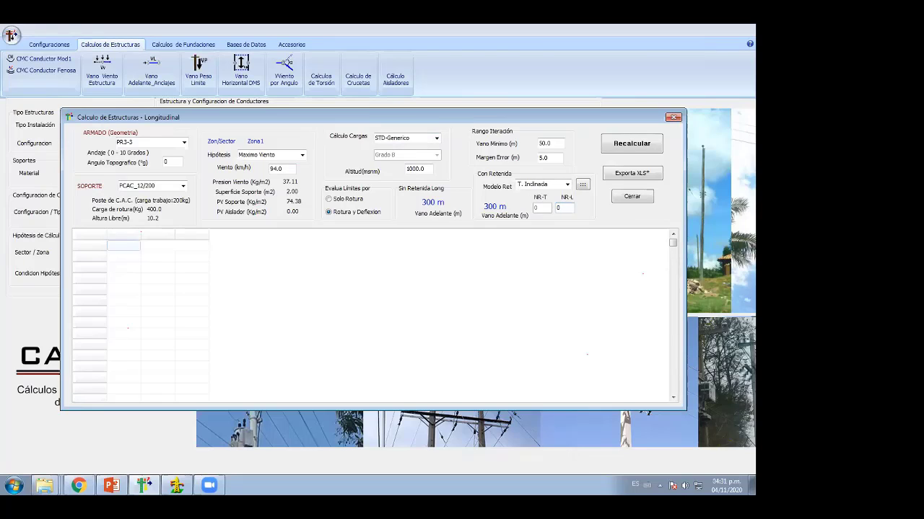
click(622, 148)
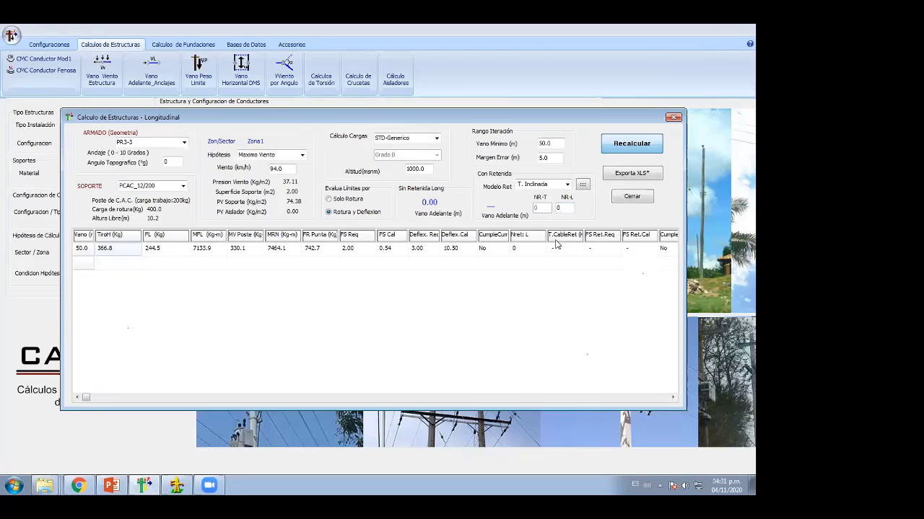
click(625, 147)
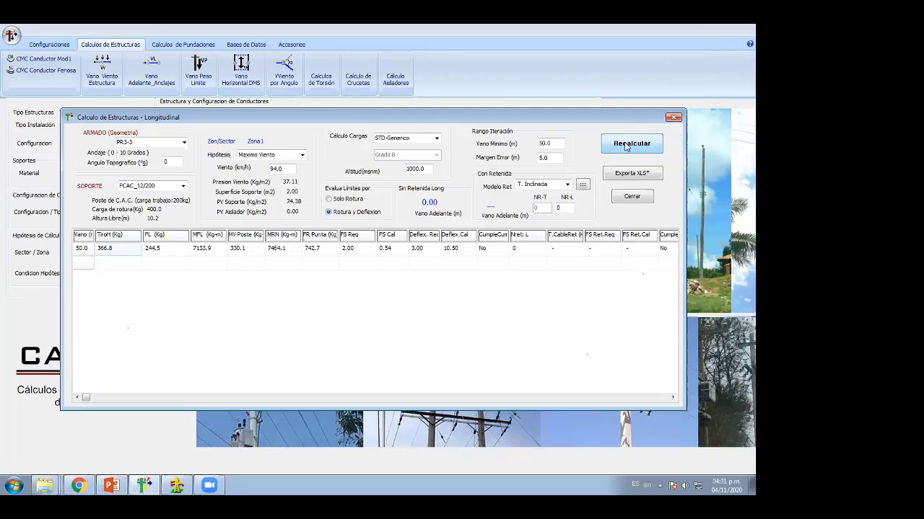
Recalculate the unguyed forward span under Minima Temperatura and again under Maximo Viento to compare both hypotheses
click(301, 154)
click(273, 171)
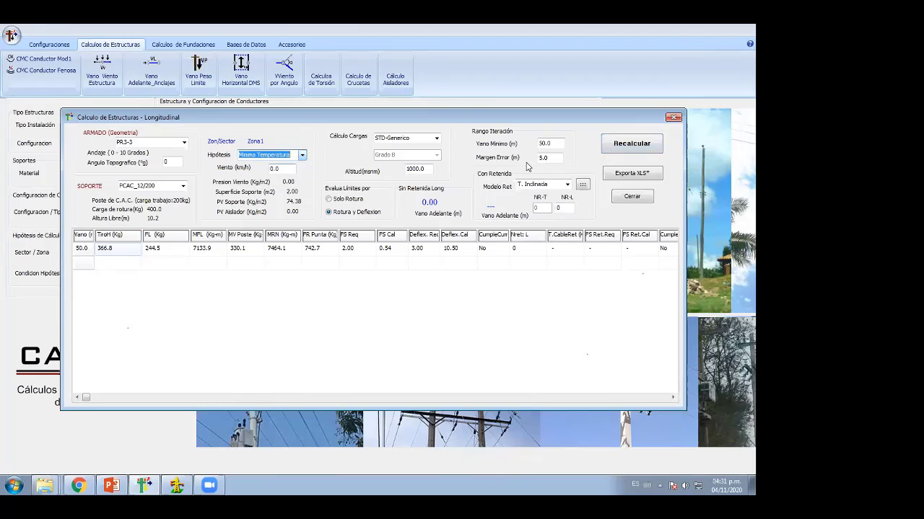
click(632, 143)
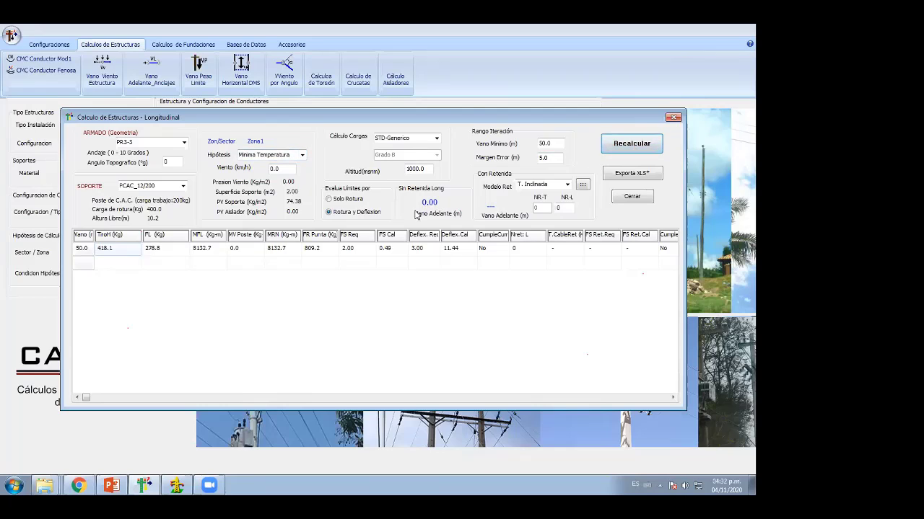
click(302, 156)
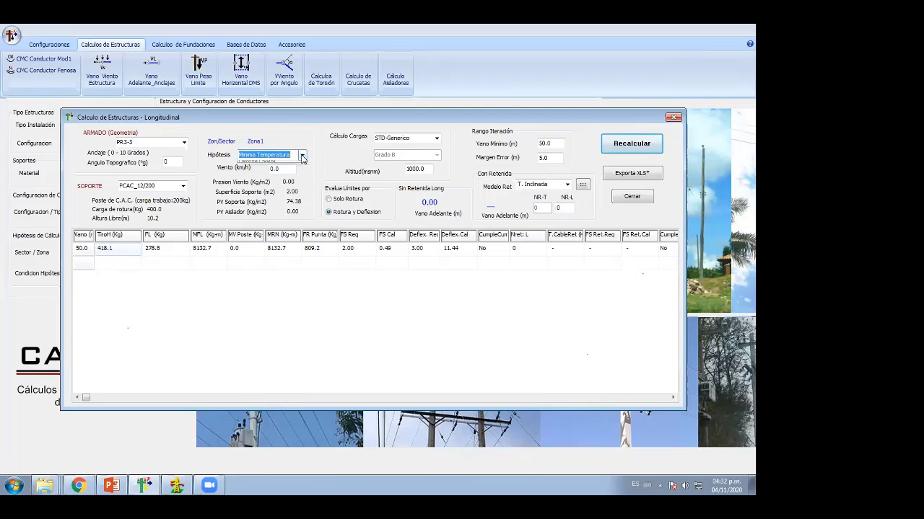
click(267, 163)
click(629, 143)
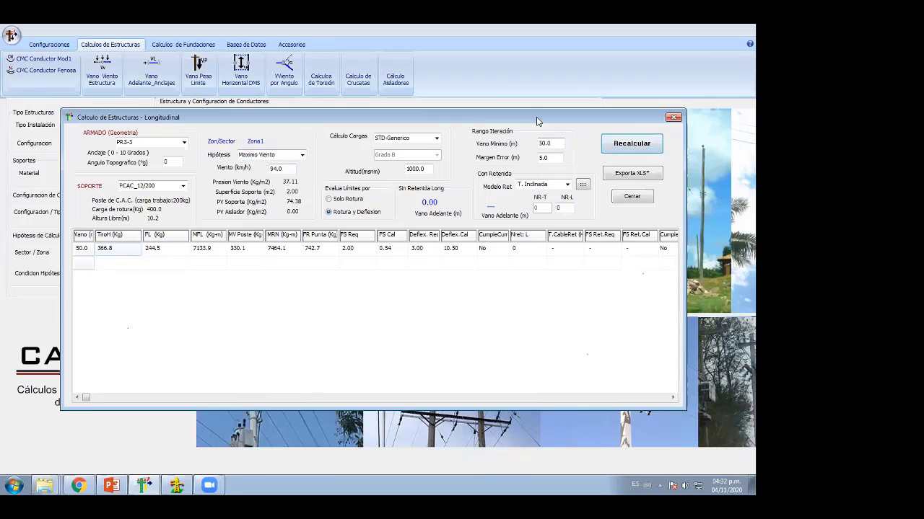
drag(537, 122, 539, 121)
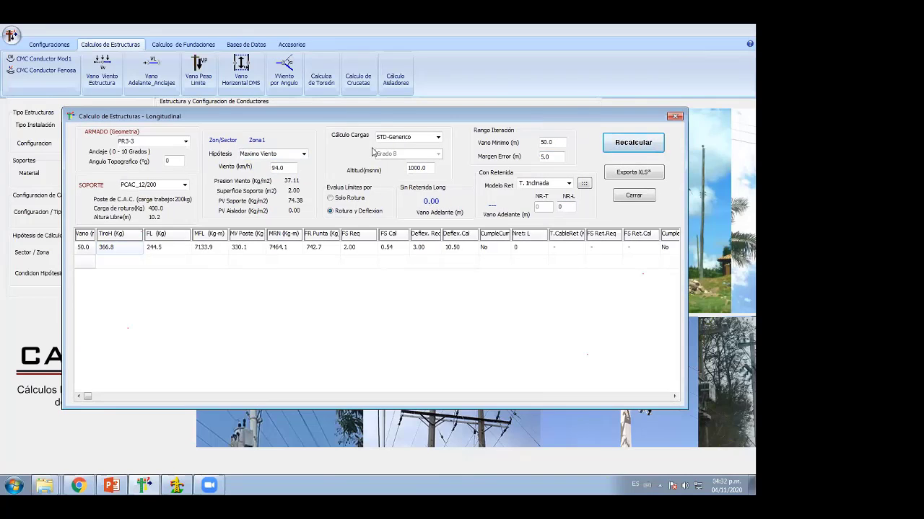
Set the longitudinal guys (NR-L) to 1, check the guy arrangement in the structure setup, and recalculate the forward span
click(565, 207)
drag(536, 123, 288, 174)
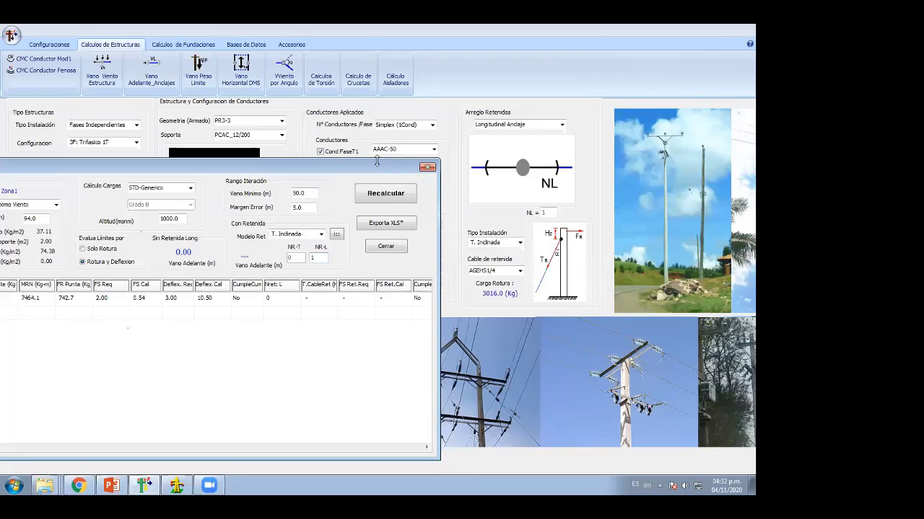
drag(369, 168, 627, 106)
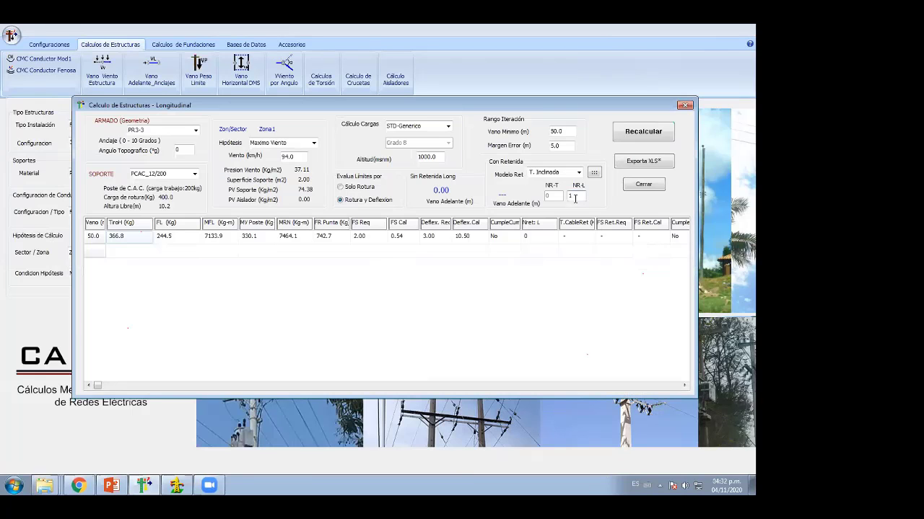
click(637, 133)
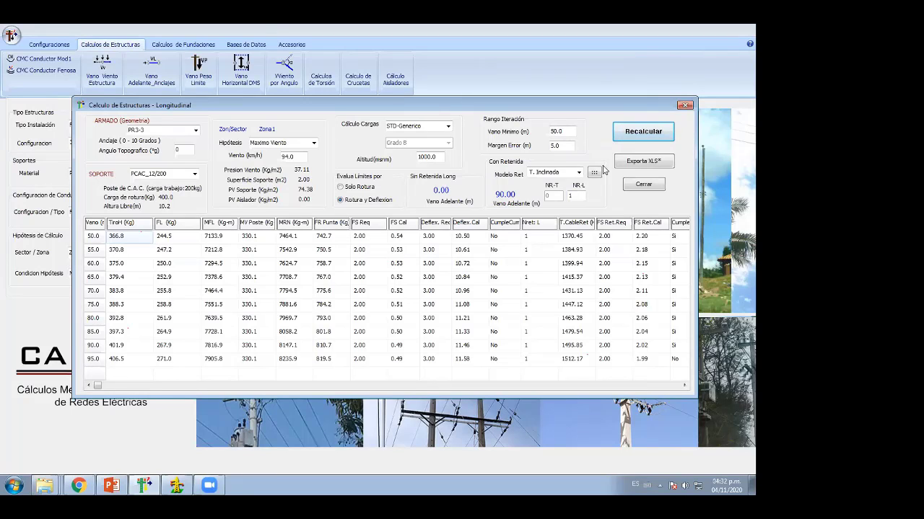
Set the minimum iteration span to 20 m, keep the 5 m error margin, and recalculate the forward span
double_click(548, 132)
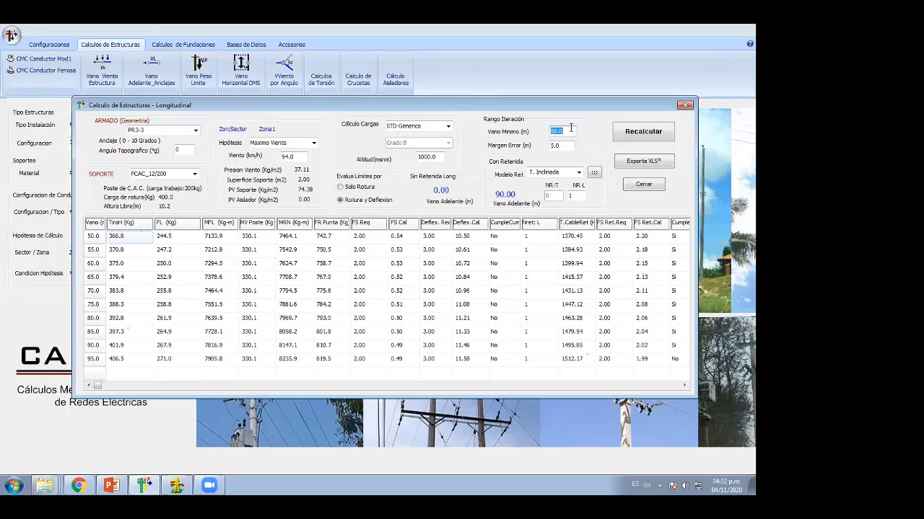
text(20)
click(631, 136)
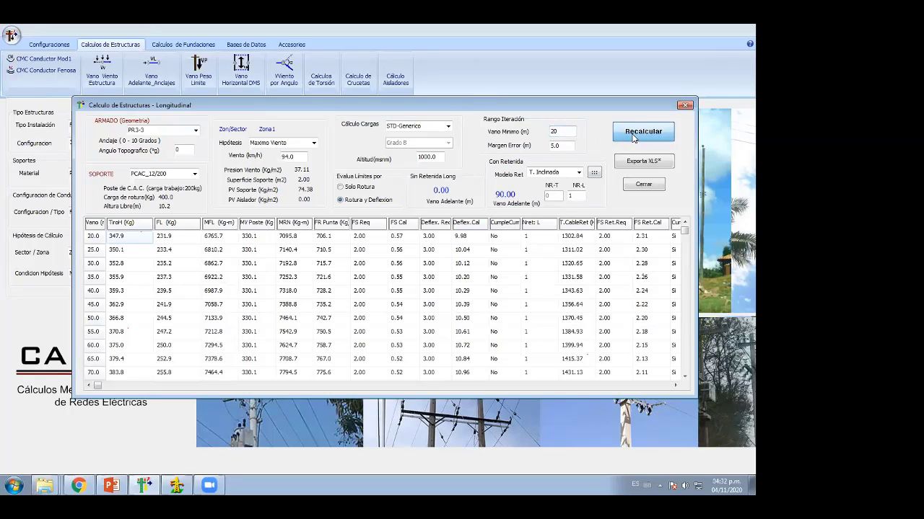
double_click(565, 146)
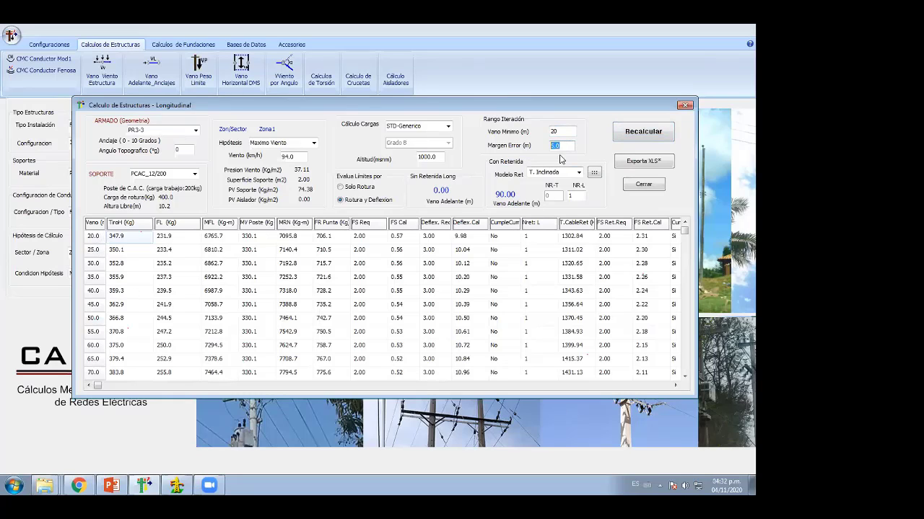
click(638, 136)
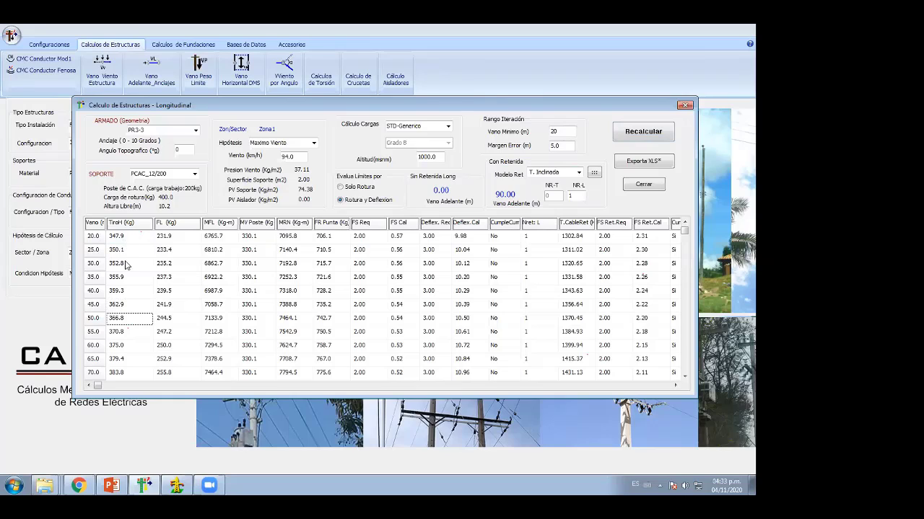
Examine the conductor tension, longitudinal force, and required and calculated safety factors for the 20 m span
click(132, 238)
click(173, 240)
key(Left)
click(138, 130)
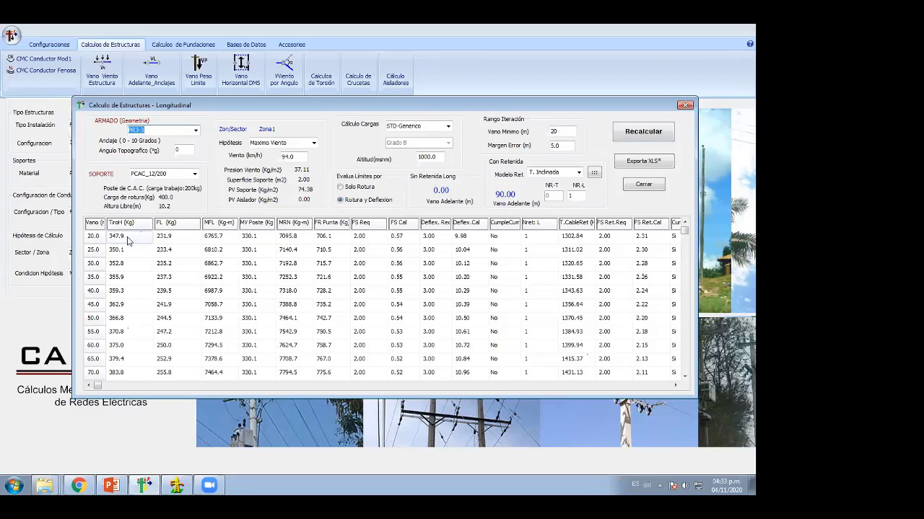
click(165, 249)
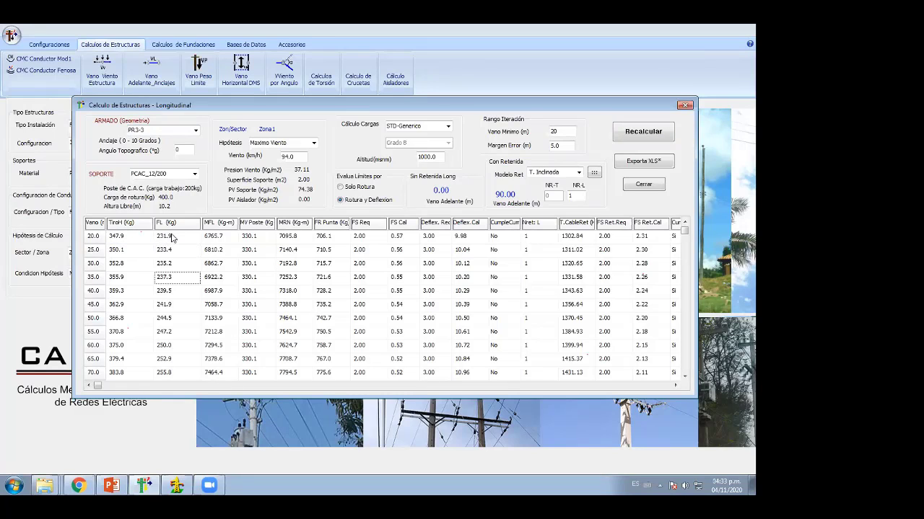
click(172, 237)
click(366, 240)
click(368, 236)
click(402, 239)
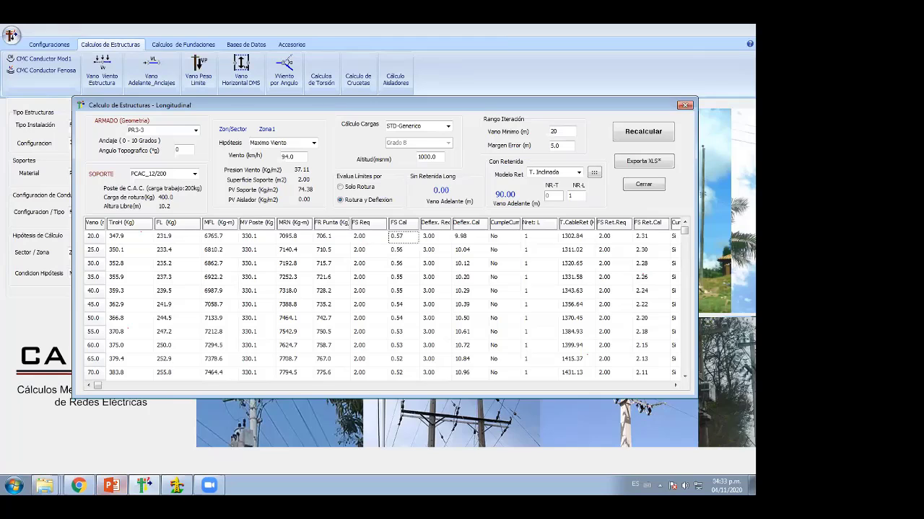
Check the pole criteria slide in PowerPoint, return to CAMRELT, and compare the pole's safety factors, deflections and unguyed compliance
click(111, 486)
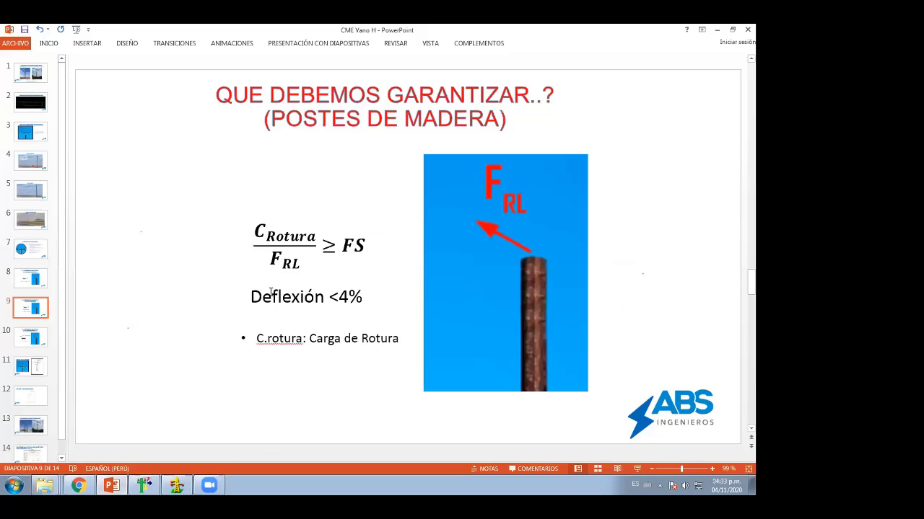
click(143, 486)
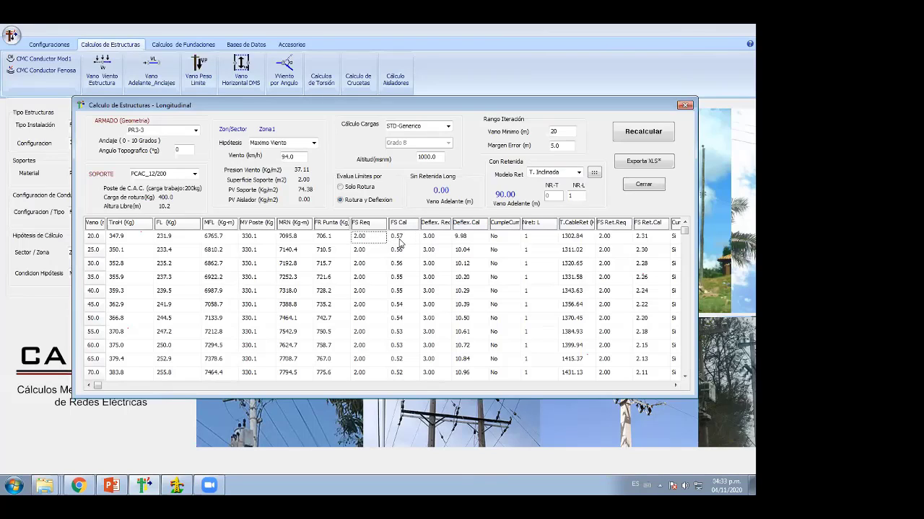
click(402, 242)
click(427, 240)
click(501, 252)
drag(395, 270, 395, 329)
key(Down)
key(Down)
Examine the guy cable tension, guy safety factors and final pole compliance columns through to the last calculated span
click(574, 241)
key(Right)
key(Right)
key(Right)
key(Right)
key(Right)
key(Right)
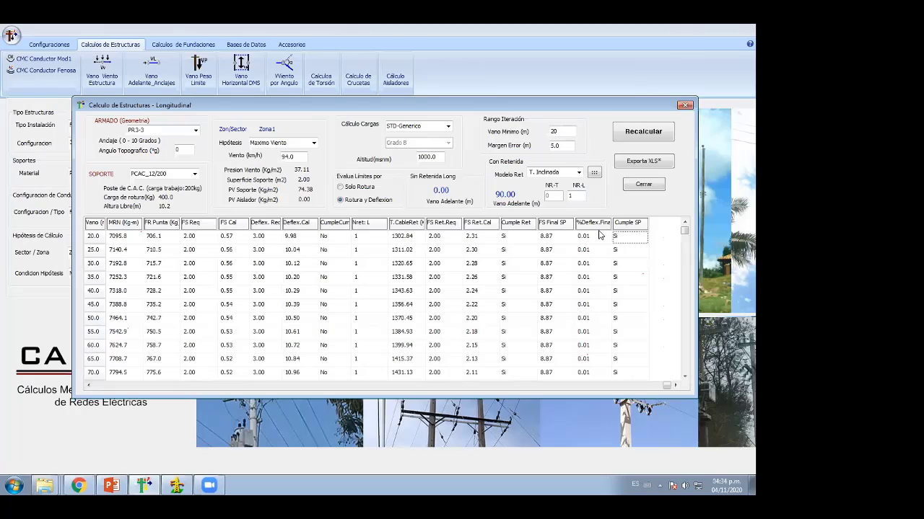
key(Down)
key(Down)
key(Down)
key(Down)
key(Down)
key(Down)
key(Down)
key(Down)
key(Down)
key(Down)
key(Down)
key(Down)
key(Down)
key(Down)
key(Down)
key(Down)
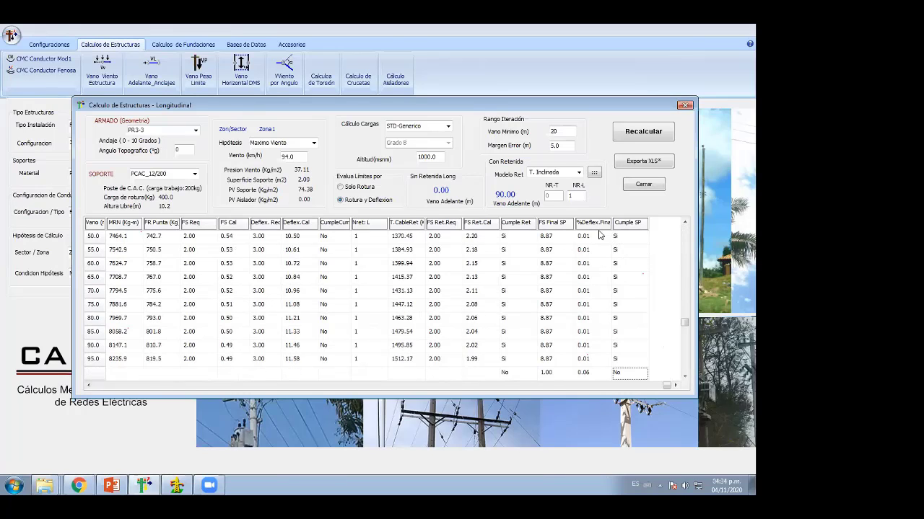
Examine the 95 m span's required and calculated guy safety factors, guy compliance and final pole safety factor
click(556, 360)
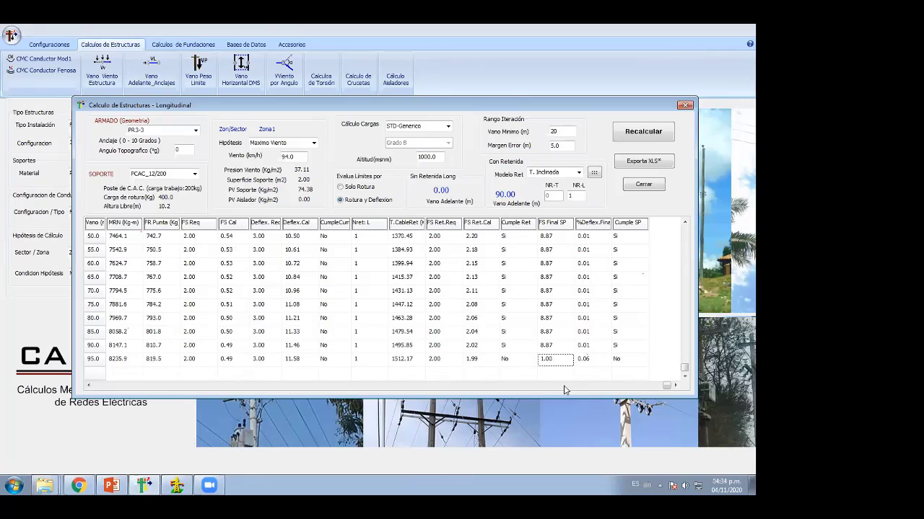
click(481, 364)
click(547, 366)
click(472, 364)
click(438, 362)
key(Right)
key(Right)
key(Right)
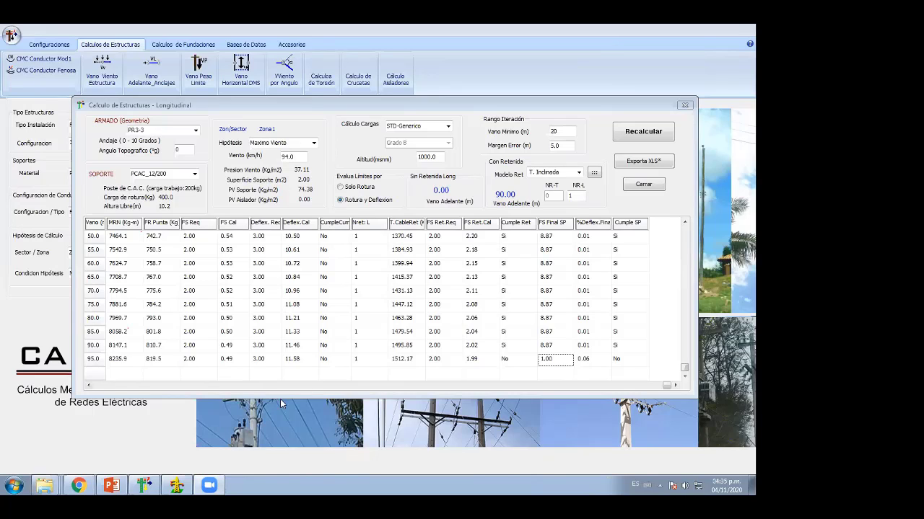
Switch to the Webcast Vano Horiz por Cargas L folder in File Explorer and pick the CME Vano H presentation
right_click(44, 486)
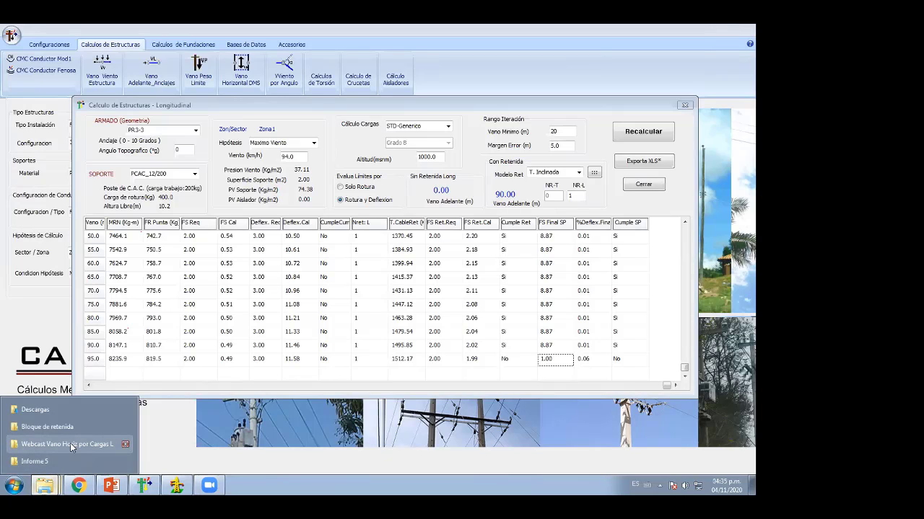
click(72, 445)
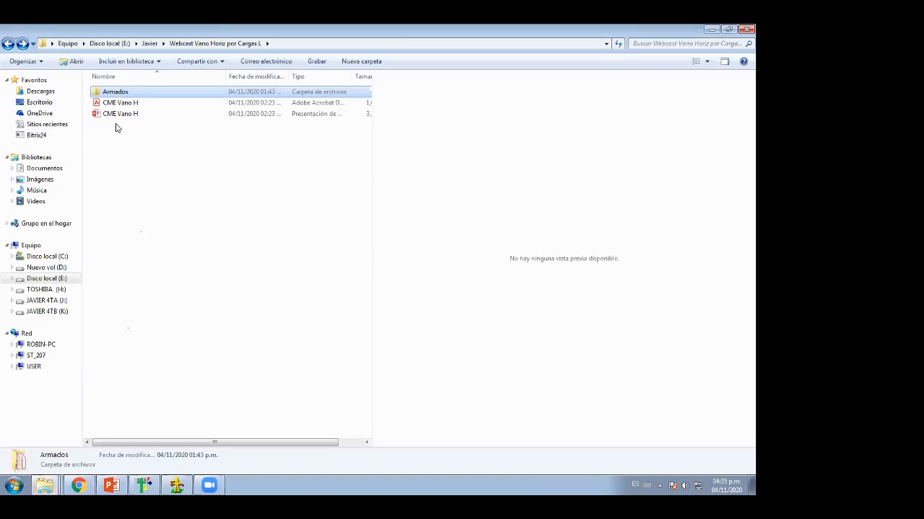
drag(116, 113, 449, 240)
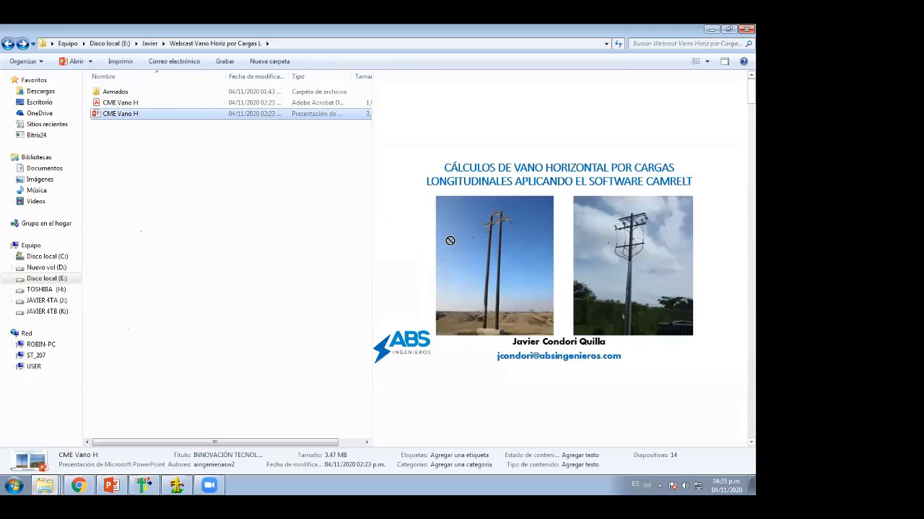
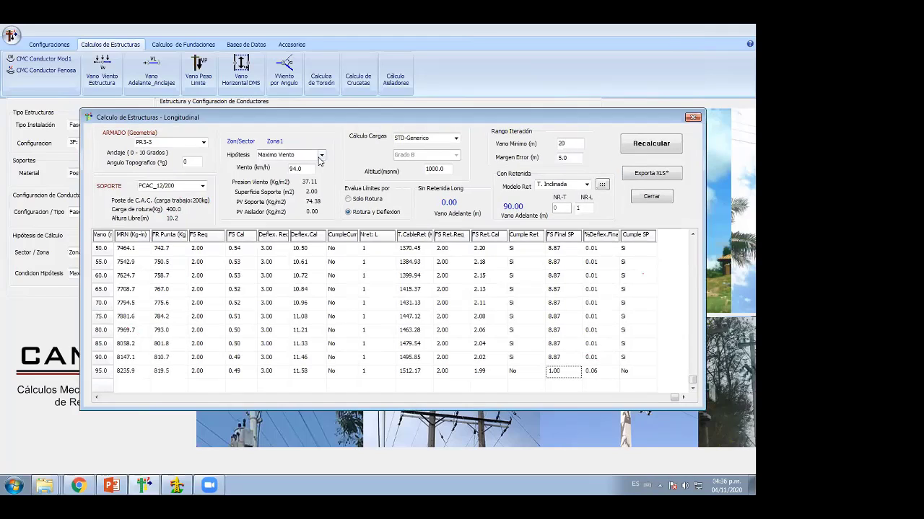
Switch back to CAMRELT and recalculate the guyed forward span under Minima Temperatura and again under Maximo Viento
click(321, 155)
click(306, 177)
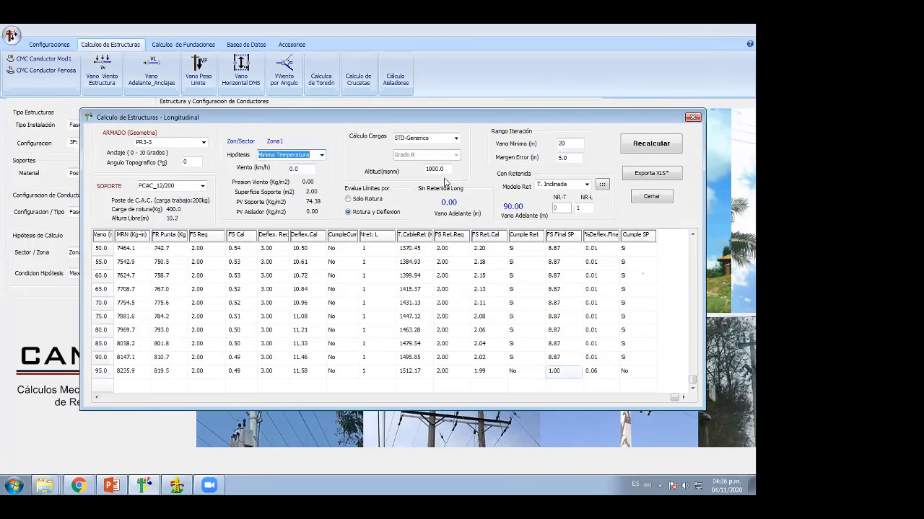
click(645, 147)
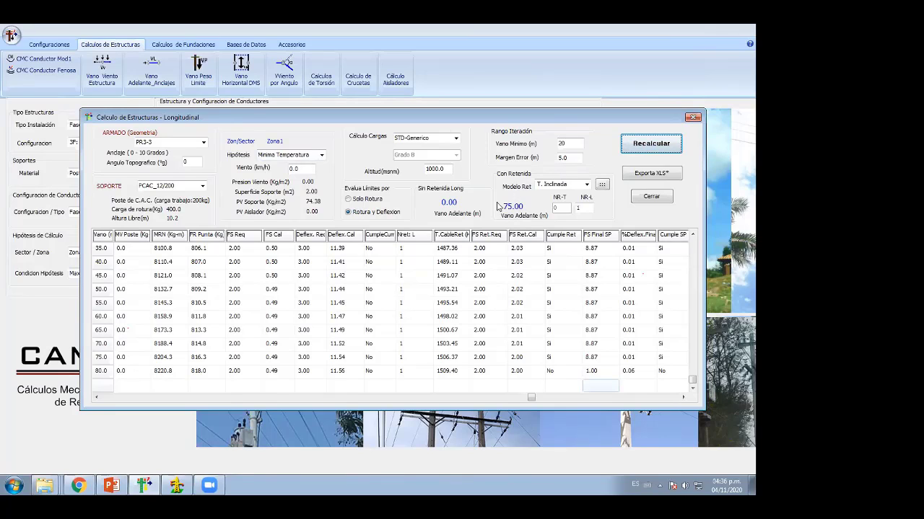
click(322, 156)
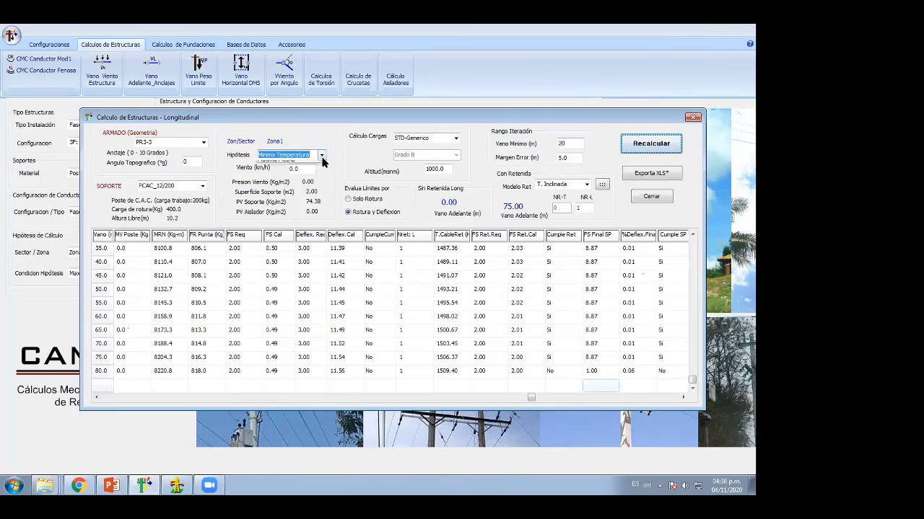
click(285, 167)
click(640, 144)
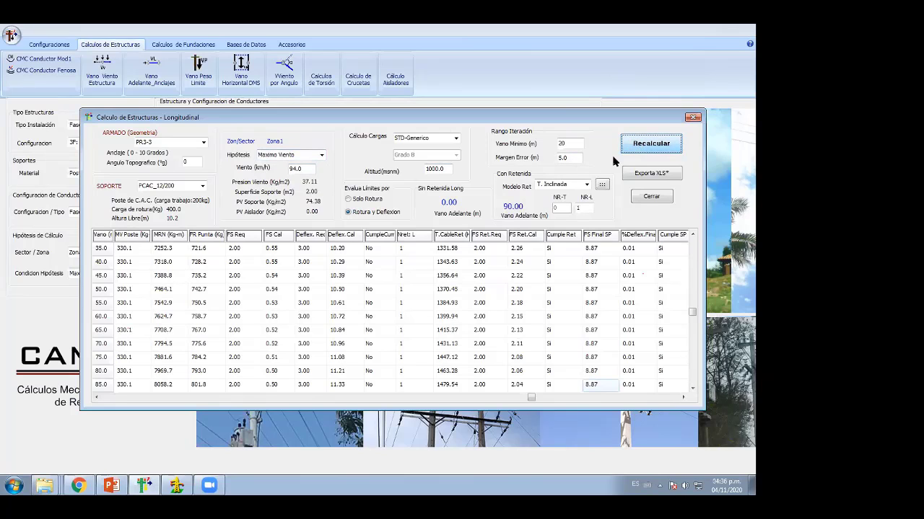
Recalculate the guyed forward span for the PR3-3 structure under the Minima Temperatura hypothesis
click(322, 155)
click(283, 177)
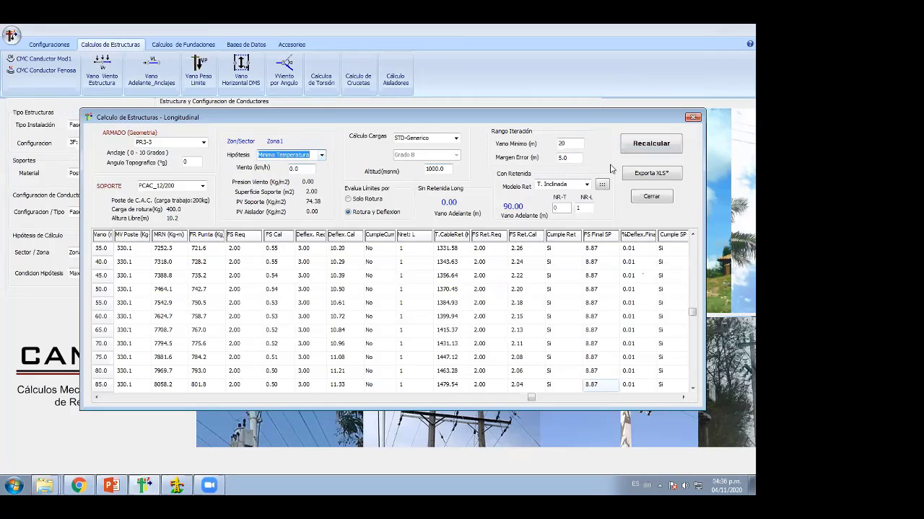
click(647, 146)
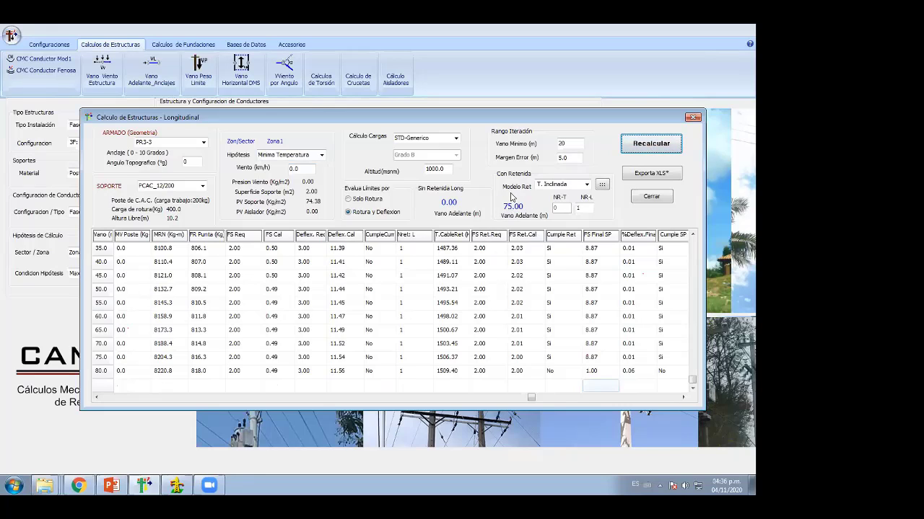
Switch to the CME Vano H presentation in PowerPoint and review the Vano Viento, title and Cargas Mecánicas sobre las Estructuras slides
click(579, 208)
click(111, 486)
scroll(253, 348, up, 1)
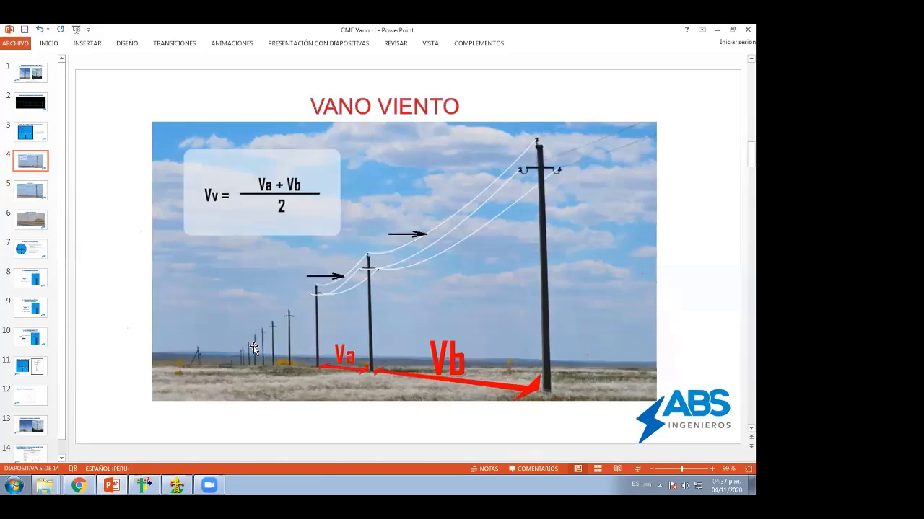
scroll(254, 349, up, 3)
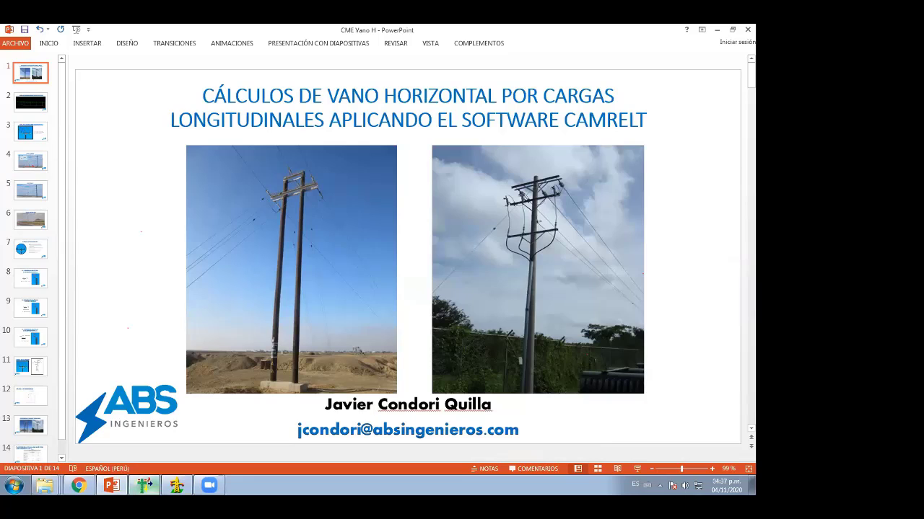
click(144, 485)
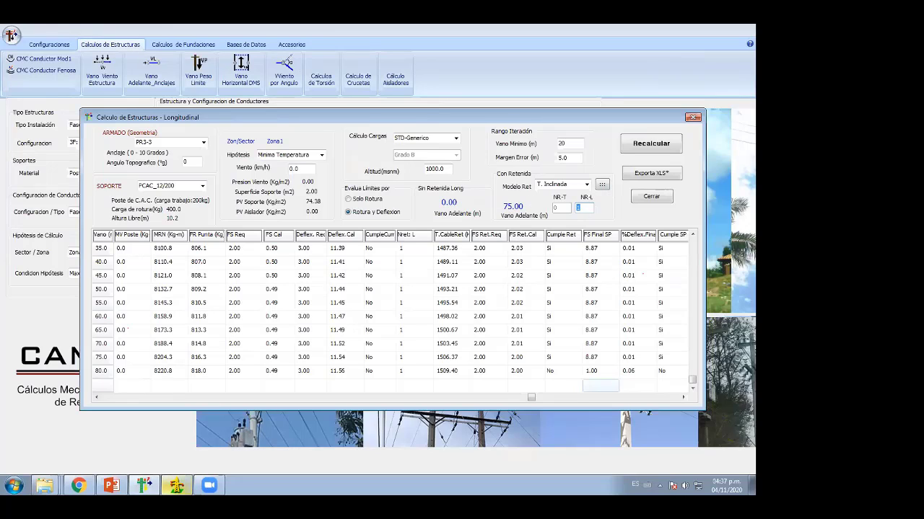
click(111, 486)
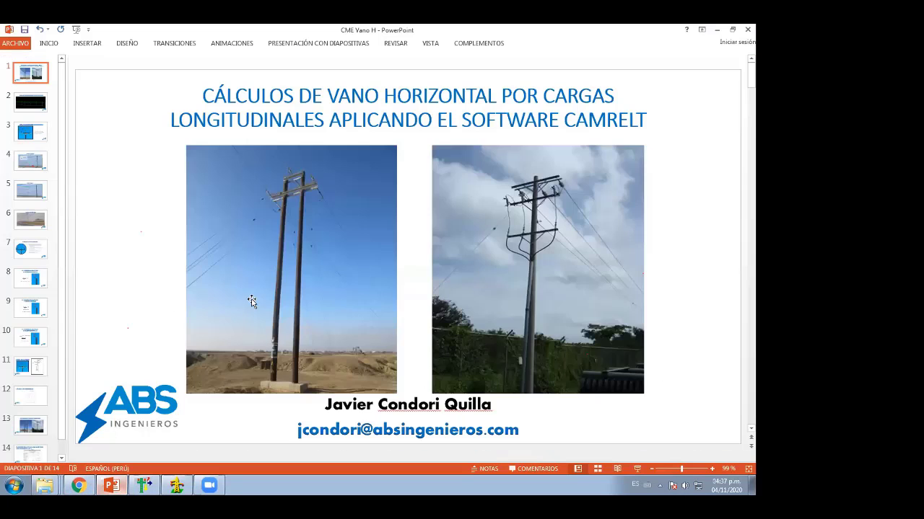
scroll(264, 297, down, 1)
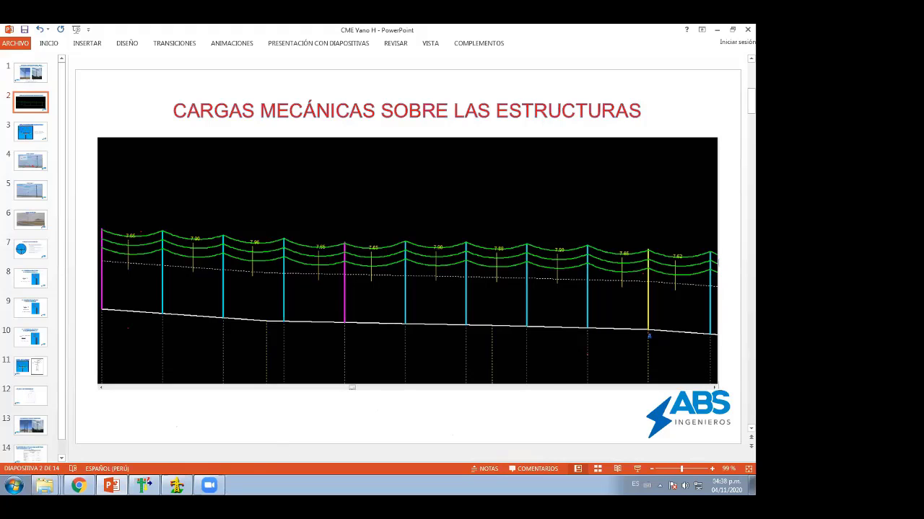
Switch to DLT-CAD and examine the line profile around the long span between structures 16 and 17
click(176, 486)
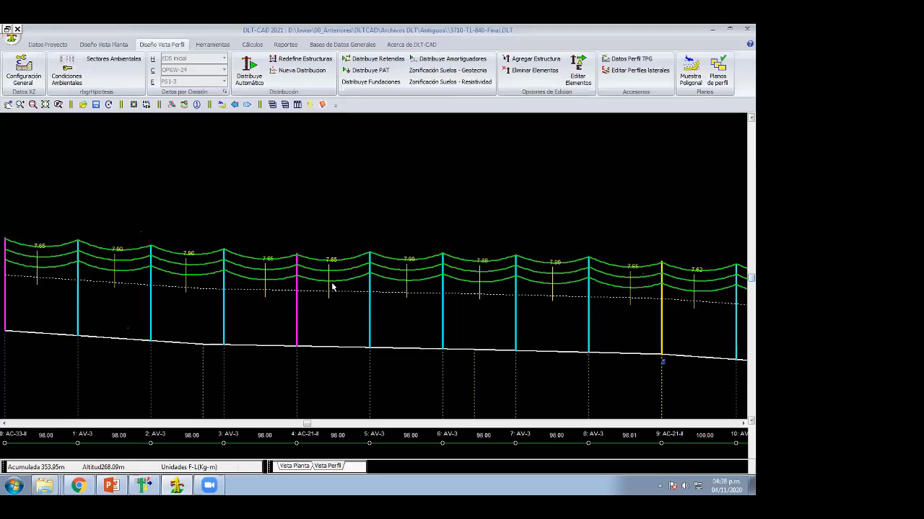
key(Right)
key(Right)
key(Right)
key(Right)
key(Right)
key(Right)
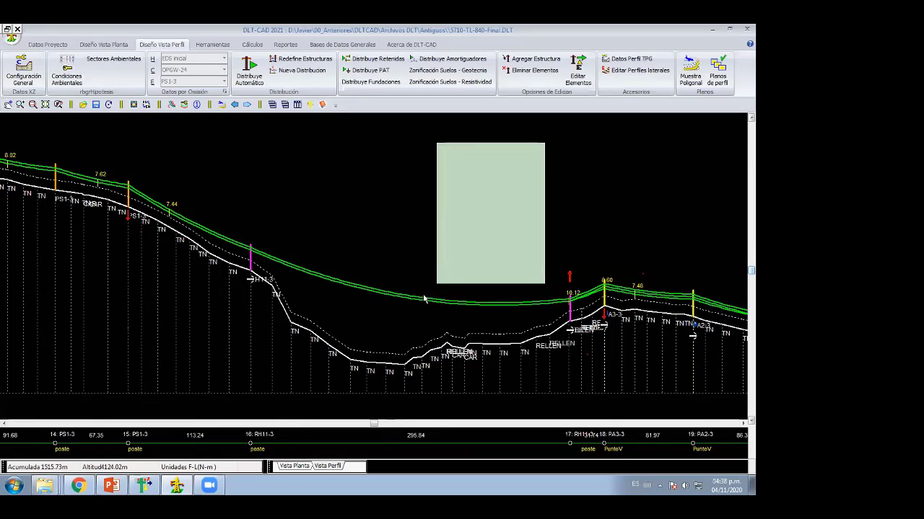
double_click(249, 264)
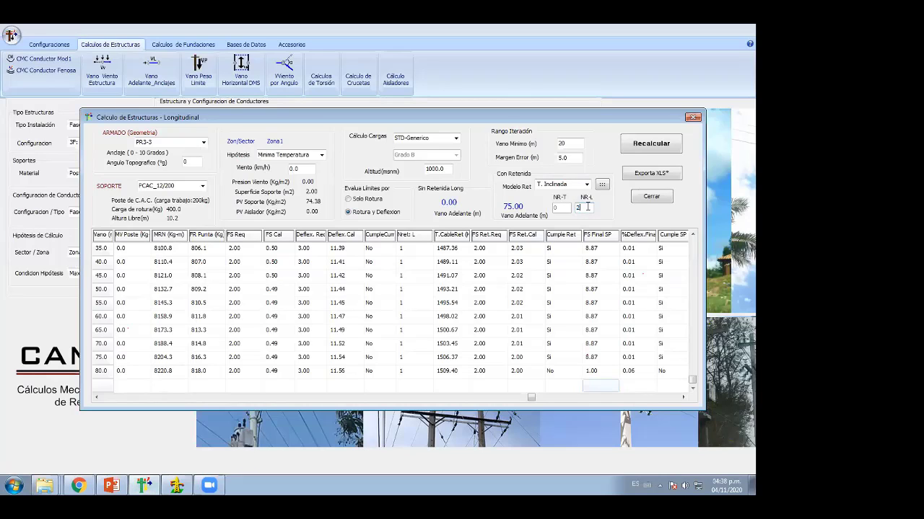
Recalculate the PR3-3 forward span in CAMRELT with two longitudinal guys and return to the long-span profile in DLT-CAD
click(644, 146)
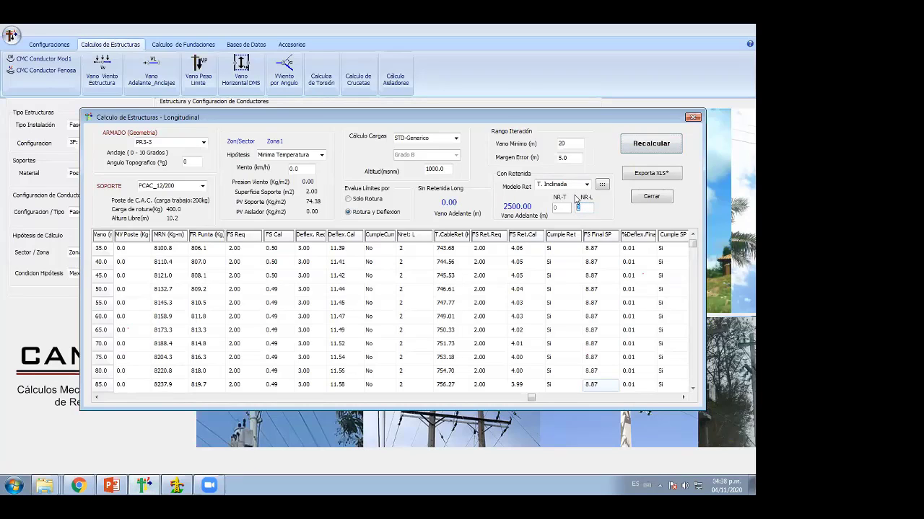
click(647, 145)
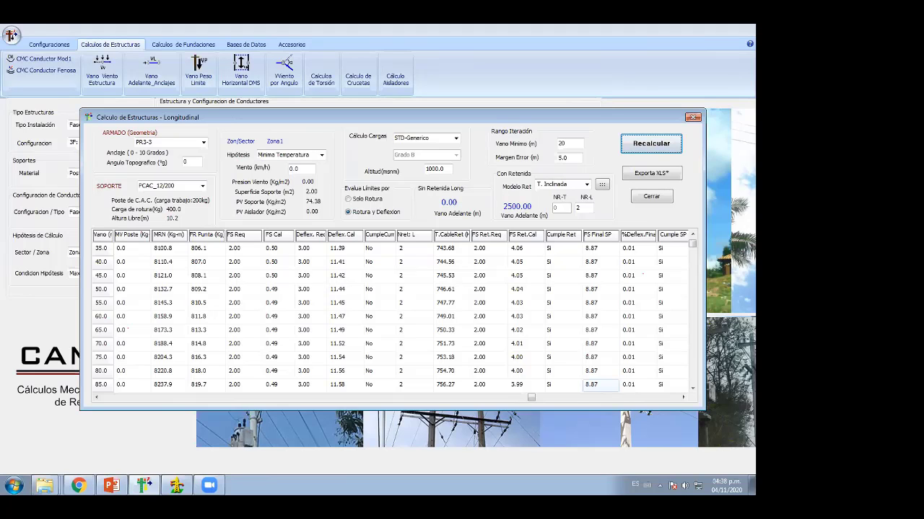
click(177, 484)
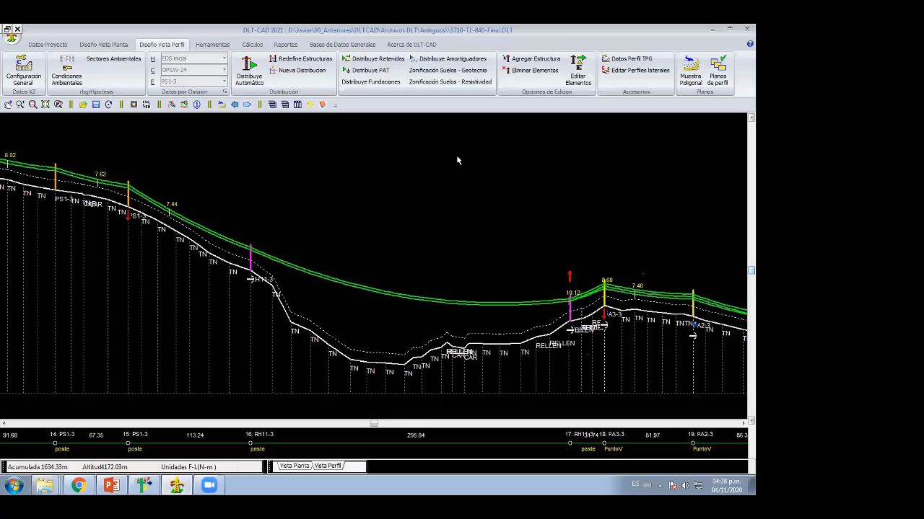
Switch back to CAMRELT and recalculate the forward span with one longitudinal guy and again with two
click(145, 485)
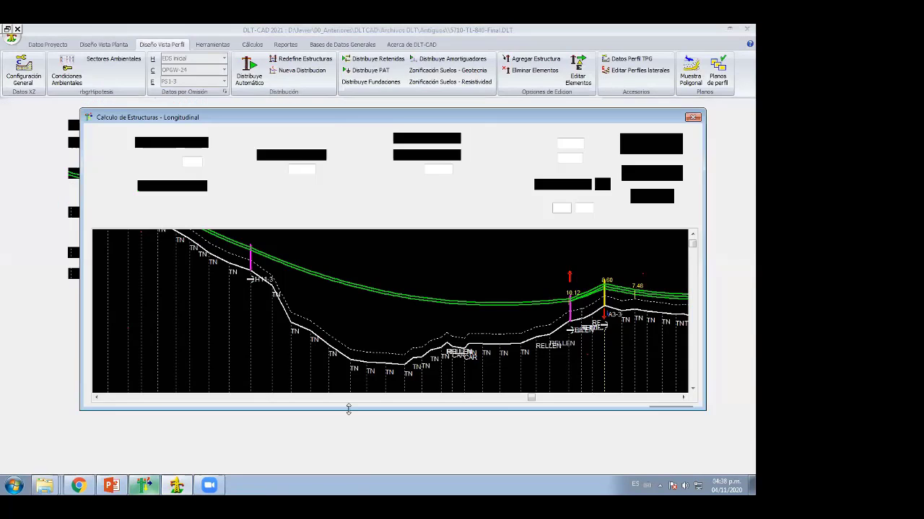
double_click(578, 207)
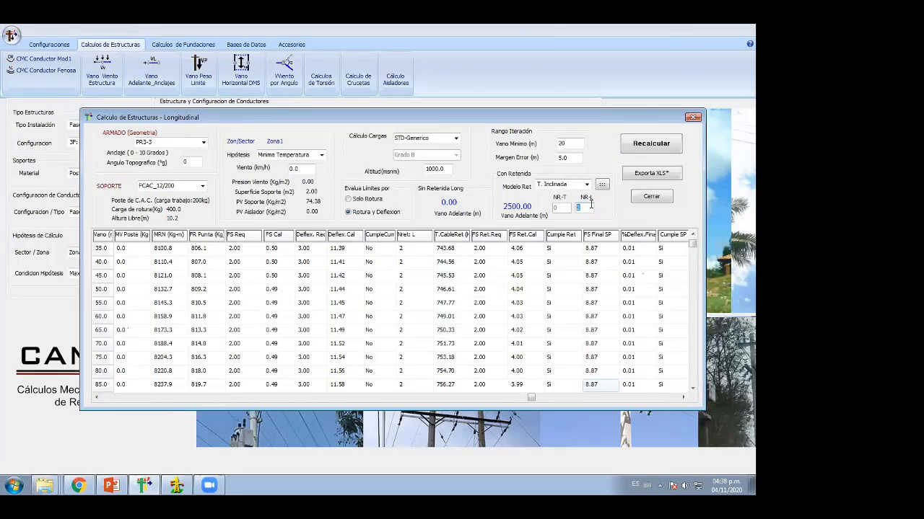
text(1)
click(645, 147)
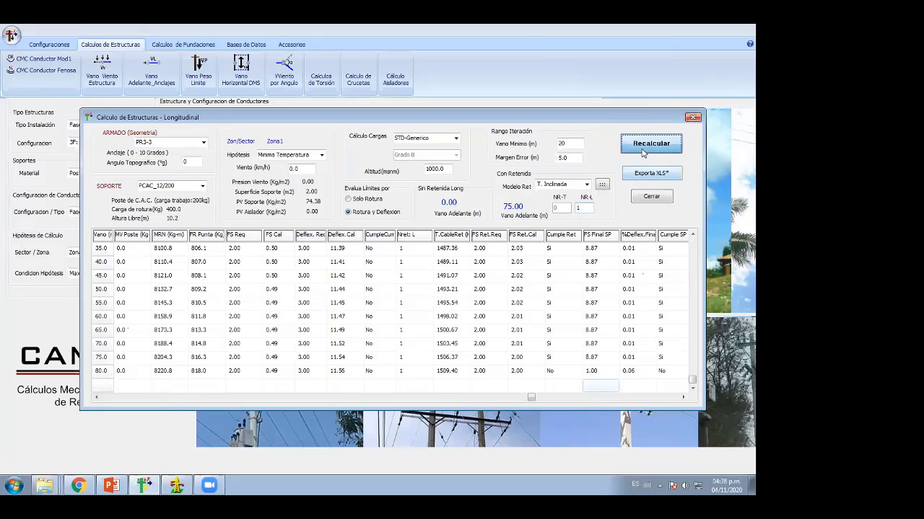
double_click(578, 208)
text(2)
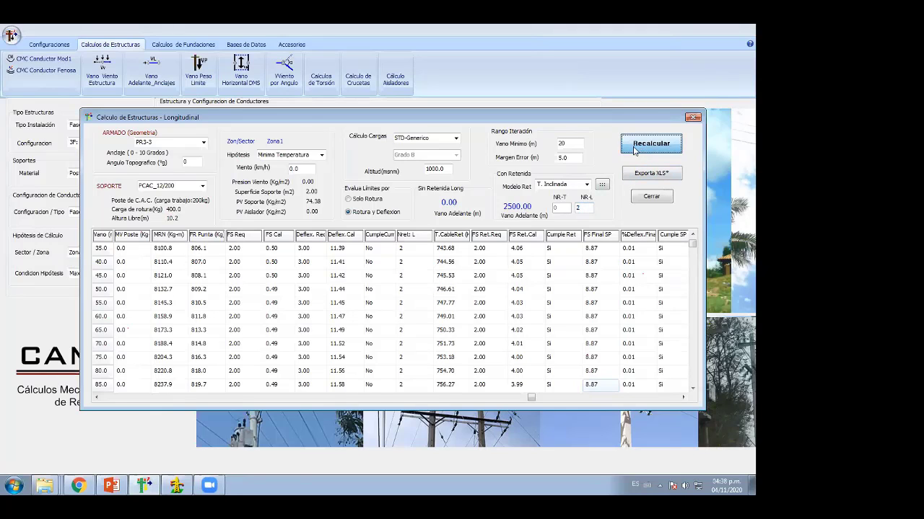
click(644, 150)
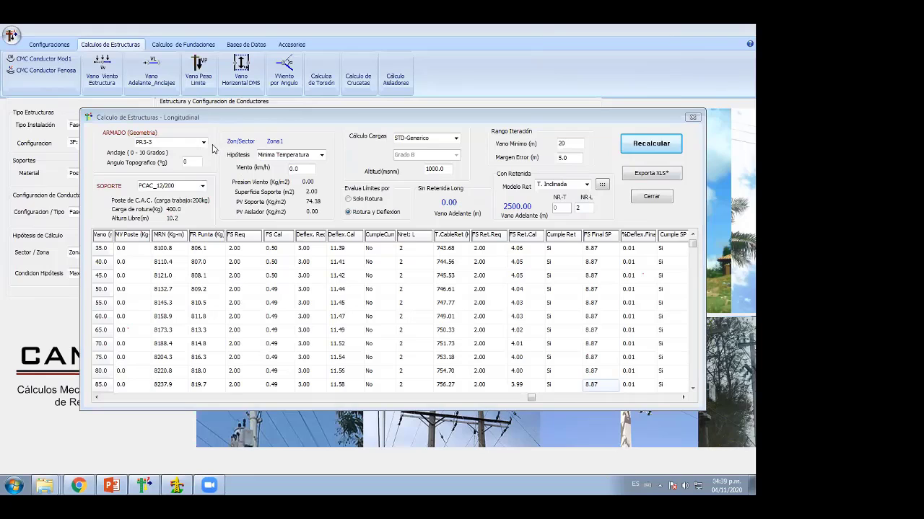
Change the structure geometry to PTV-3 and recalculate its forward span with 0 longitudinal guys
click(204, 142)
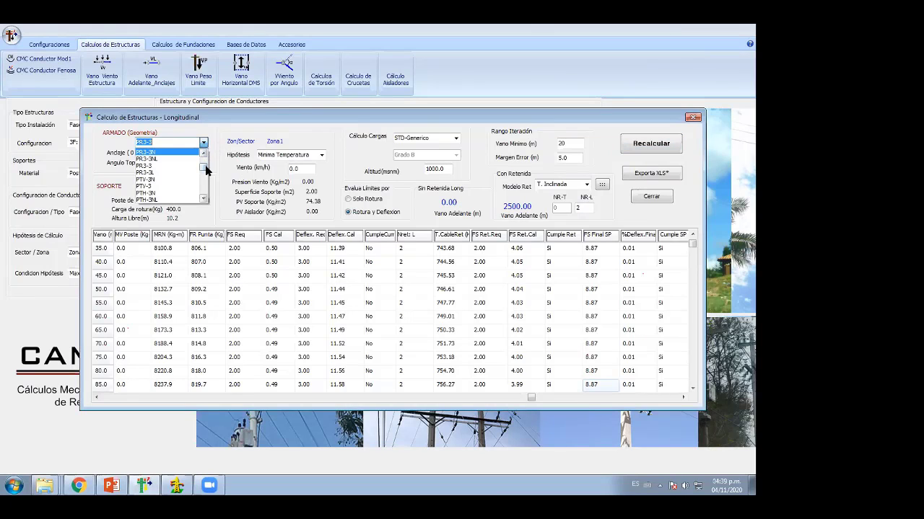
scroll(207, 169, down, 1)
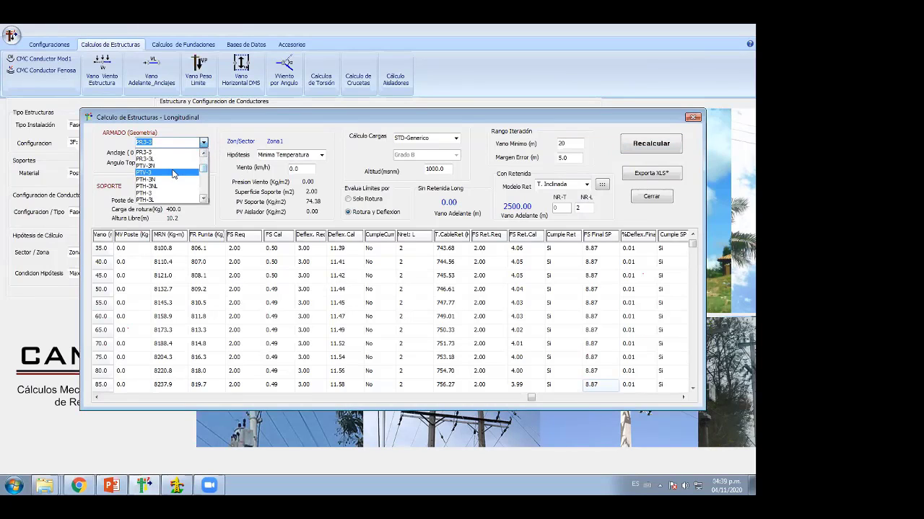
click(173, 173)
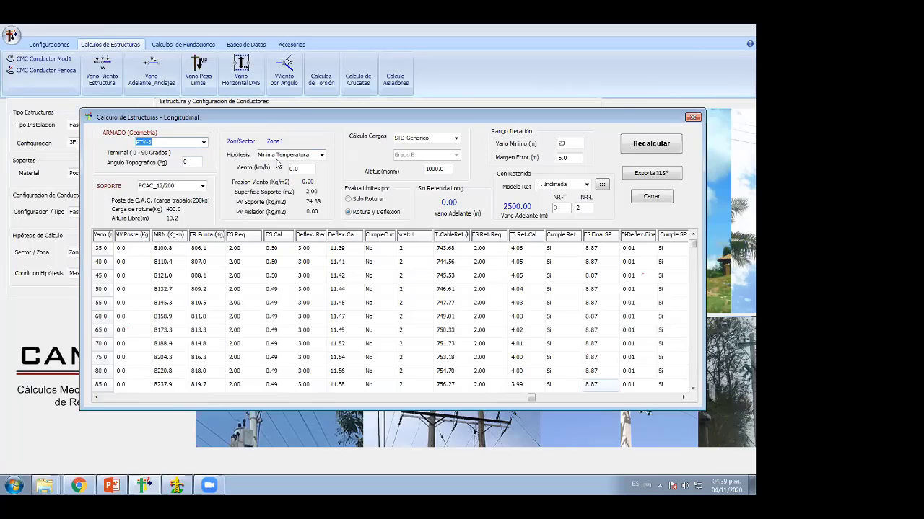
click(653, 148)
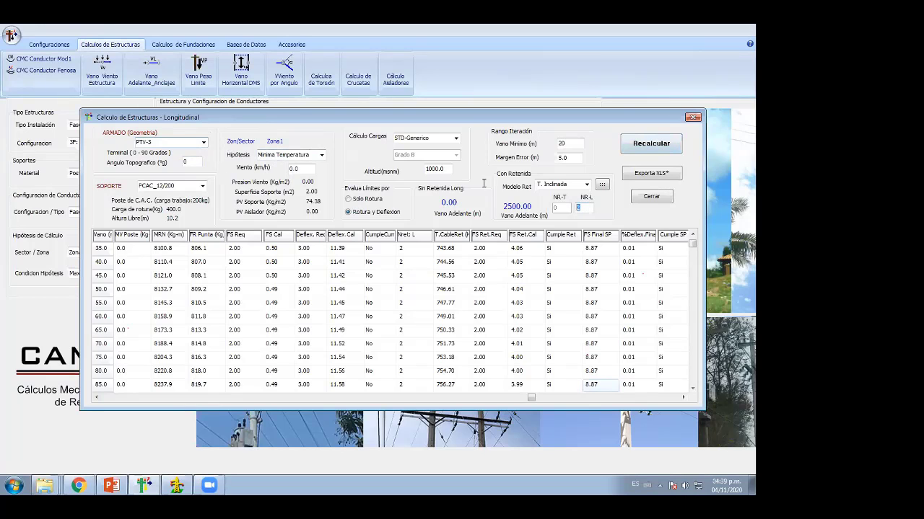
click(647, 150)
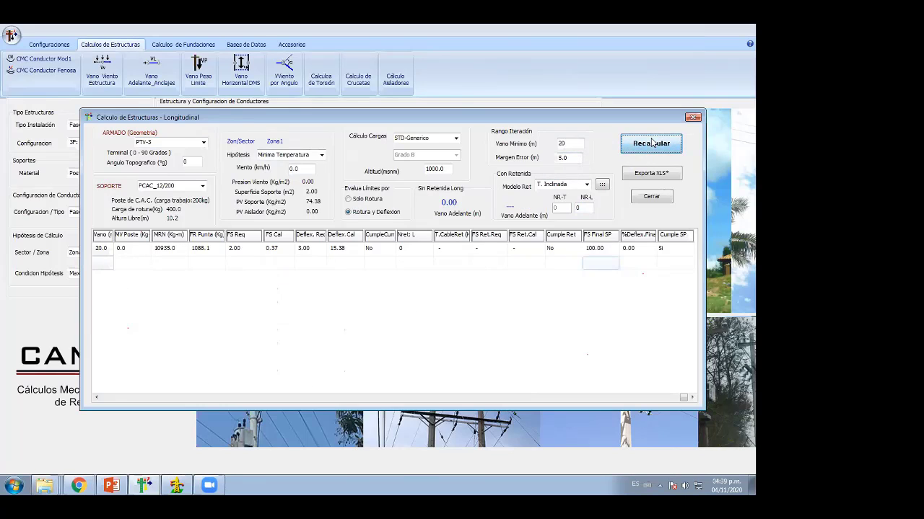
double_click(586, 208)
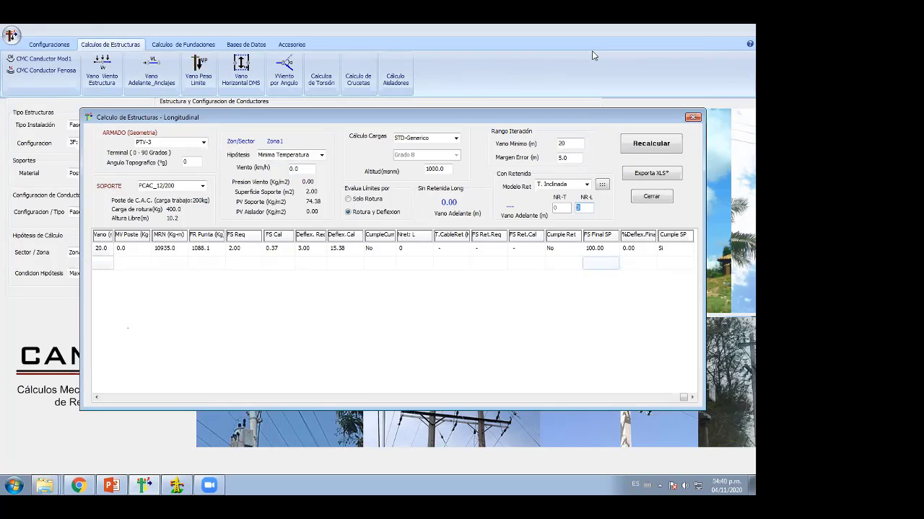
click(578, 218)
click(601, 185)
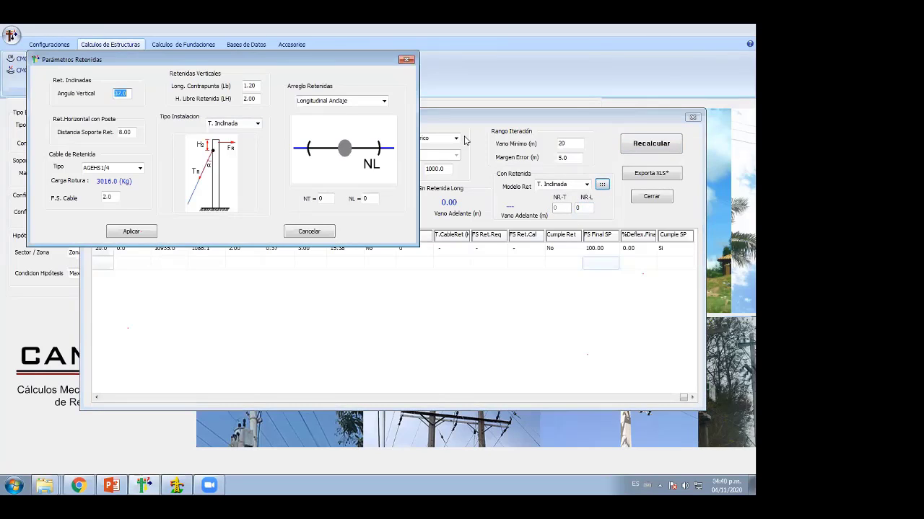
click(407, 59)
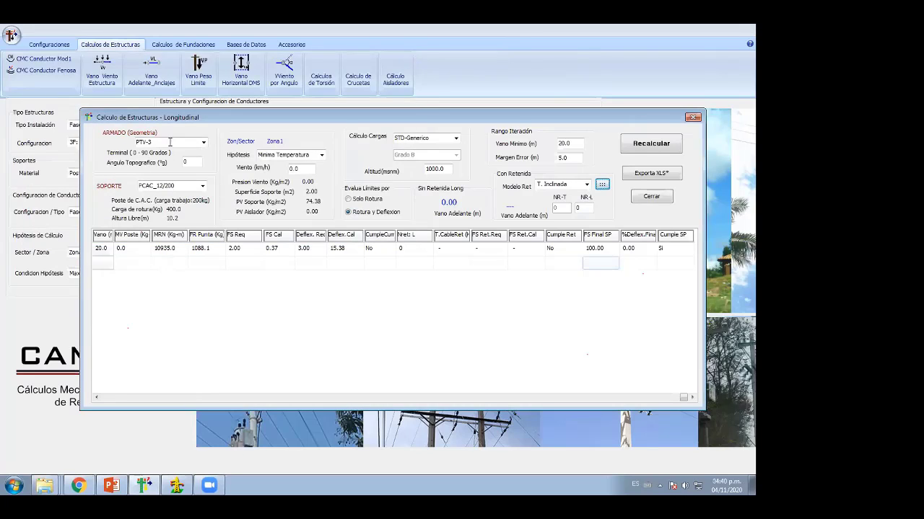
click(602, 184)
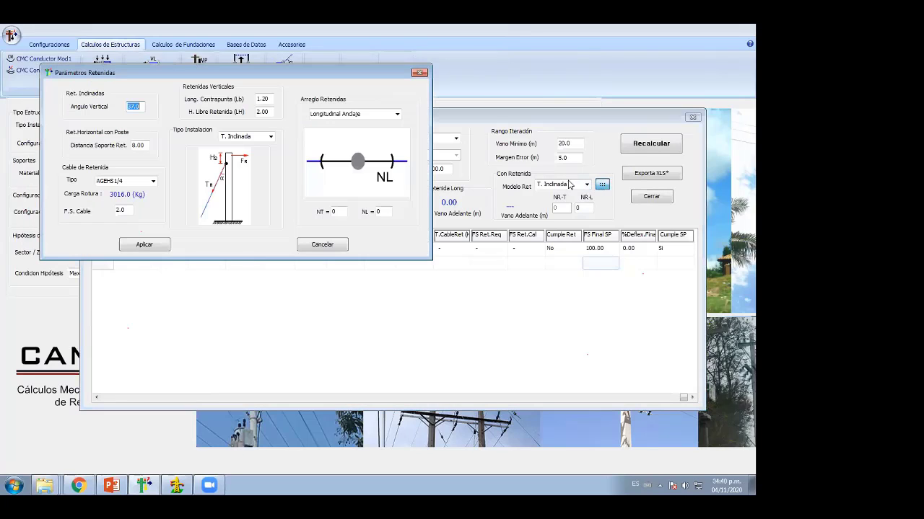
drag(375, 76, 473, 123)
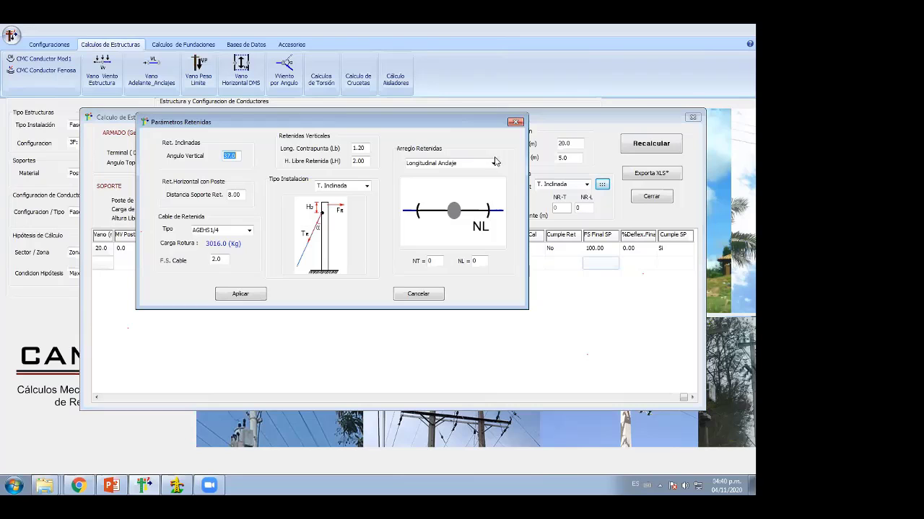
click(521, 120)
Set the guy arrangement to Longitudinal Terminal in the guy parameters and apply it
click(601, 184)
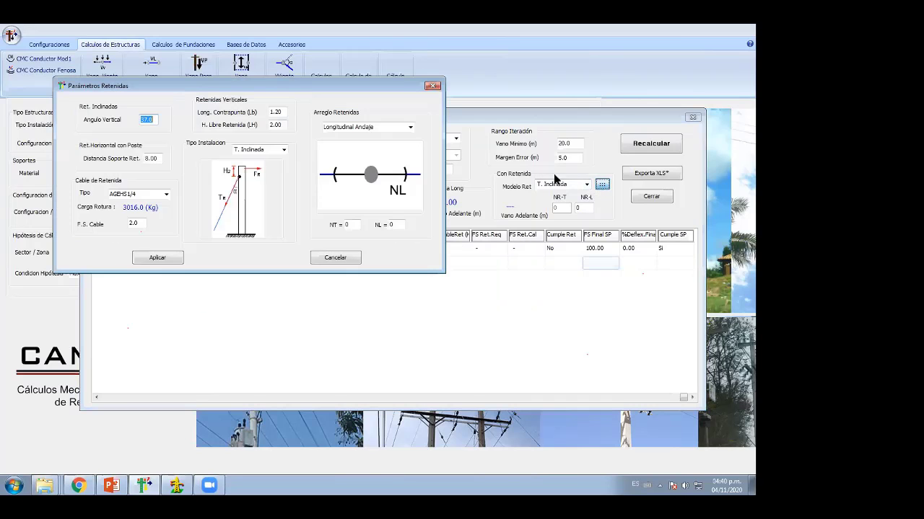
click(413, 129)
click(413, 130)
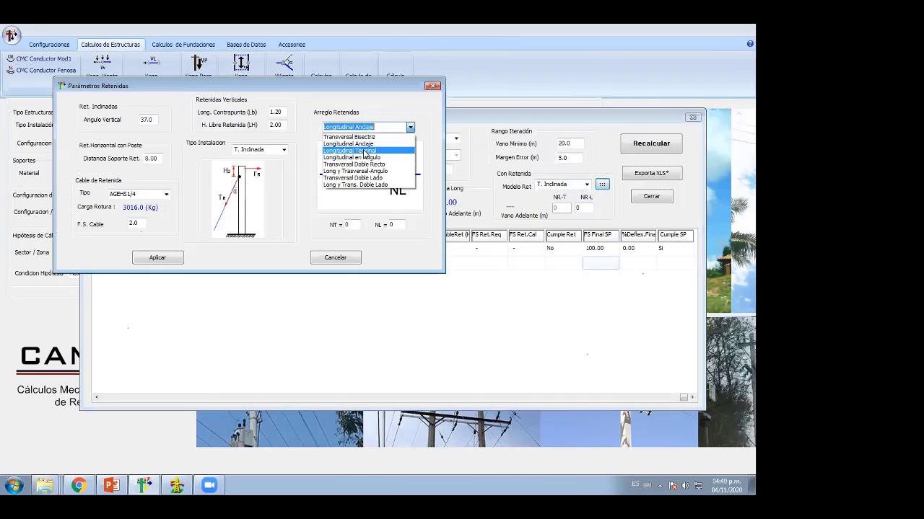
click(365, 155)
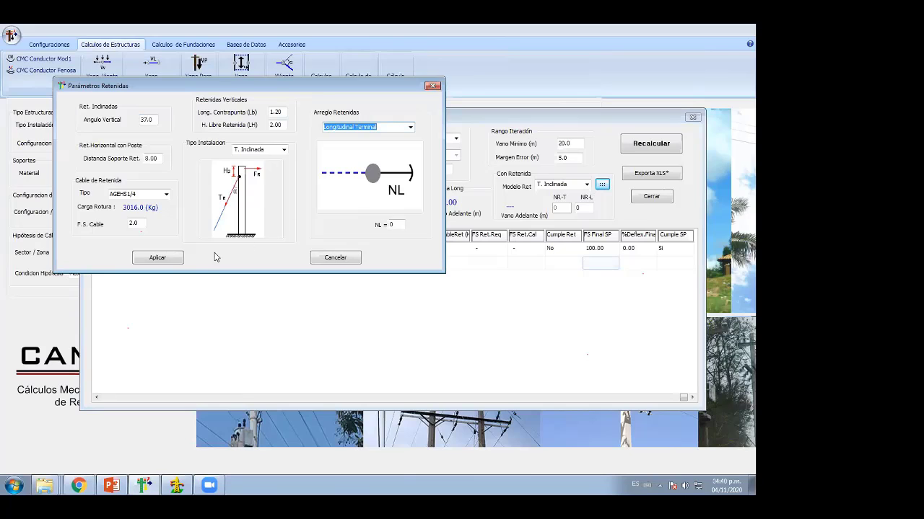
click(168, 260)
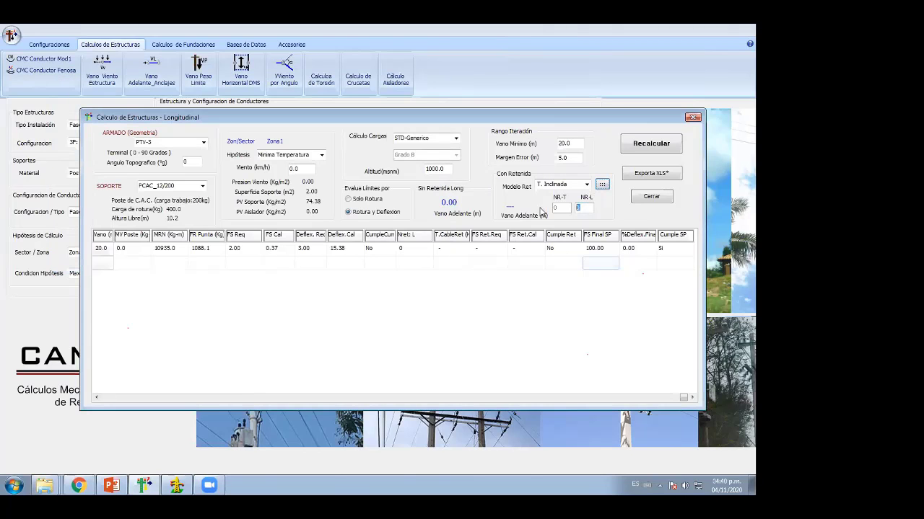
Recalculate the PTV-3 forward span with one longitudinal guy and again with two
click(651, 144)
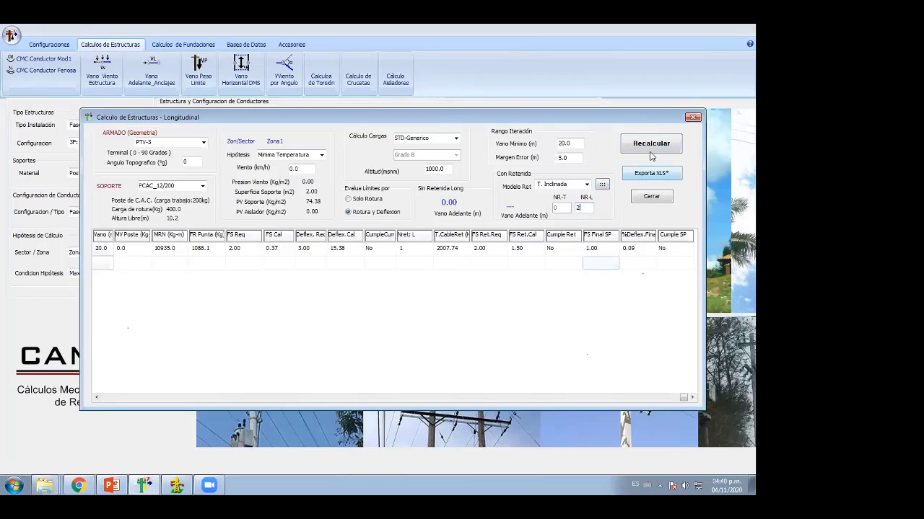
click(652, 153)
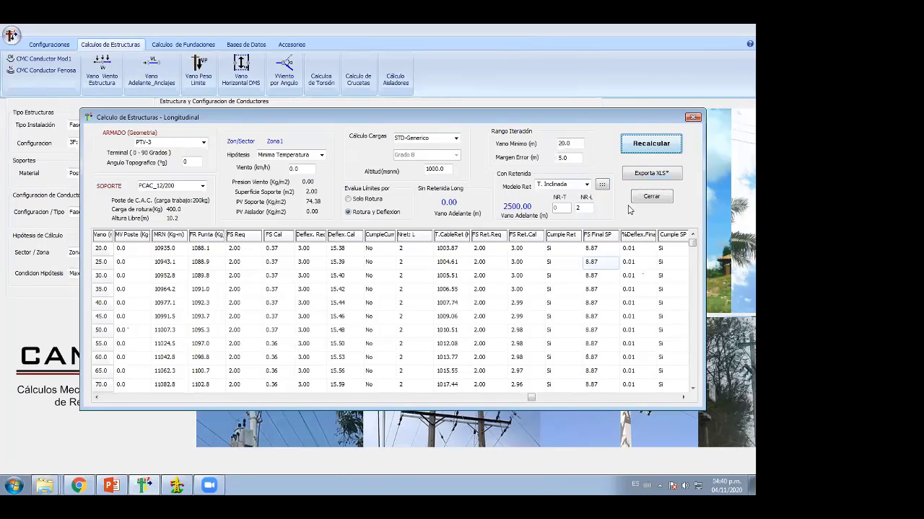
double_click(584, 207)
click(639, 147)
Set the hypothesis to Maximo Viento and recalculate the PTV-3 forward span with two longitudinal guys
click(322, 155)
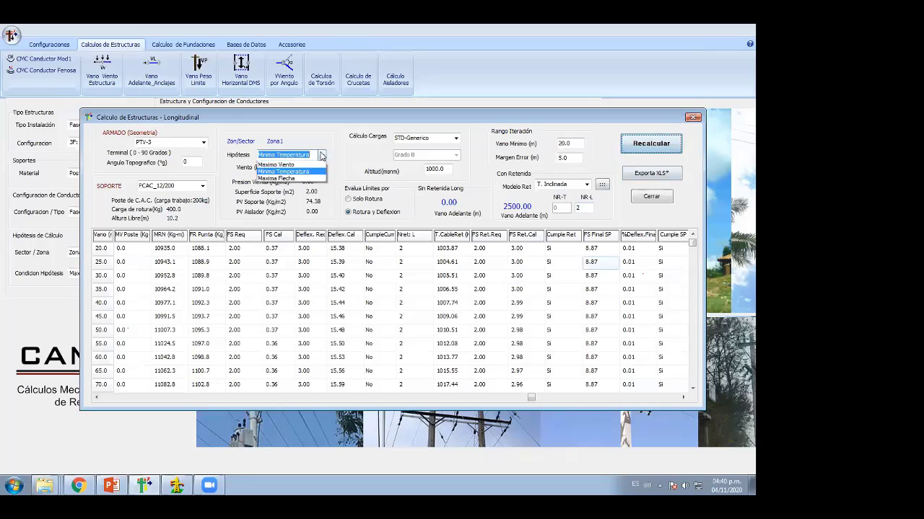
click(278, 164)
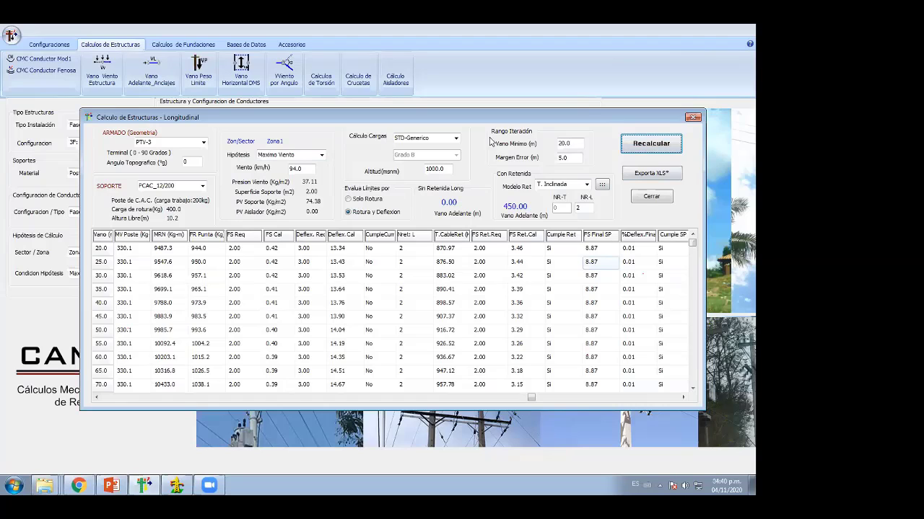
click(322, 155)
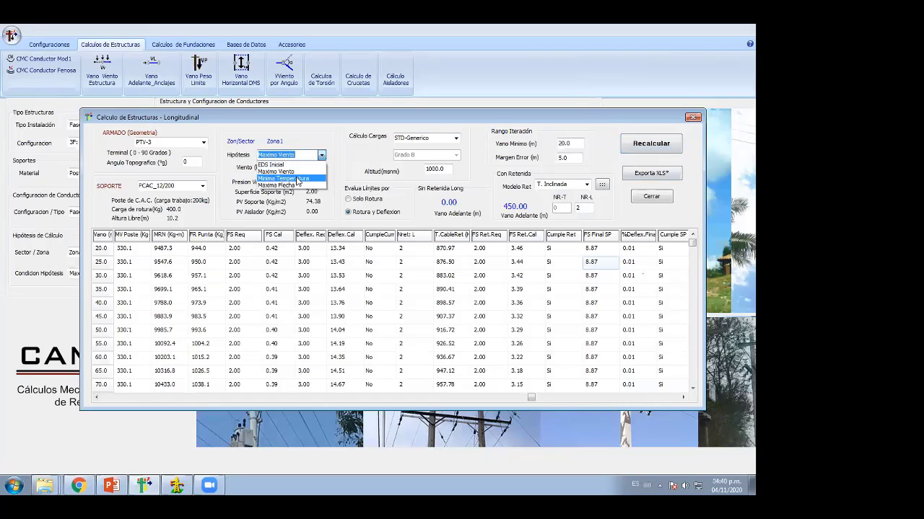
click(292, 171)
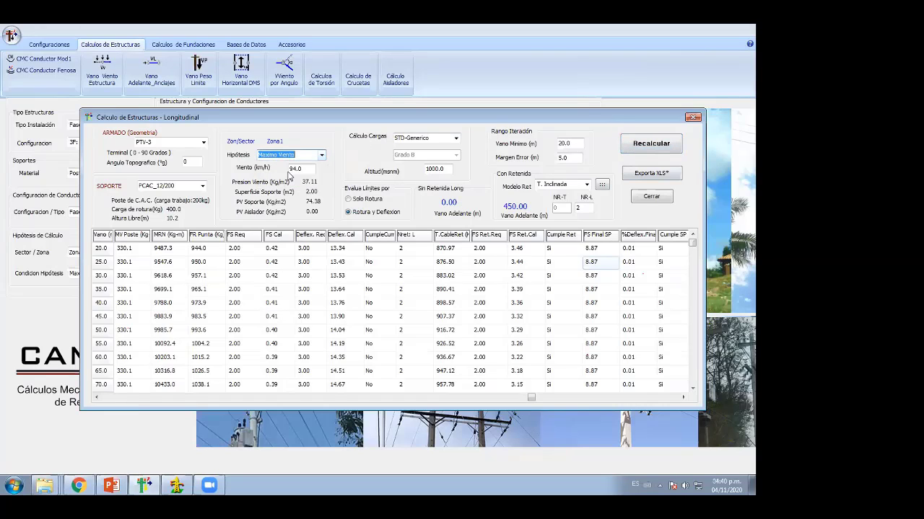
click(658, 147)
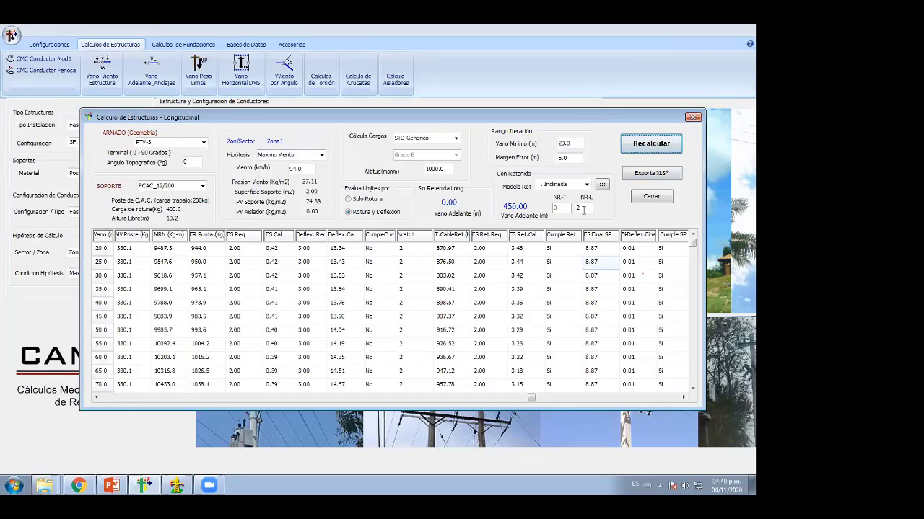
click(639, 149)
click(322, 155)
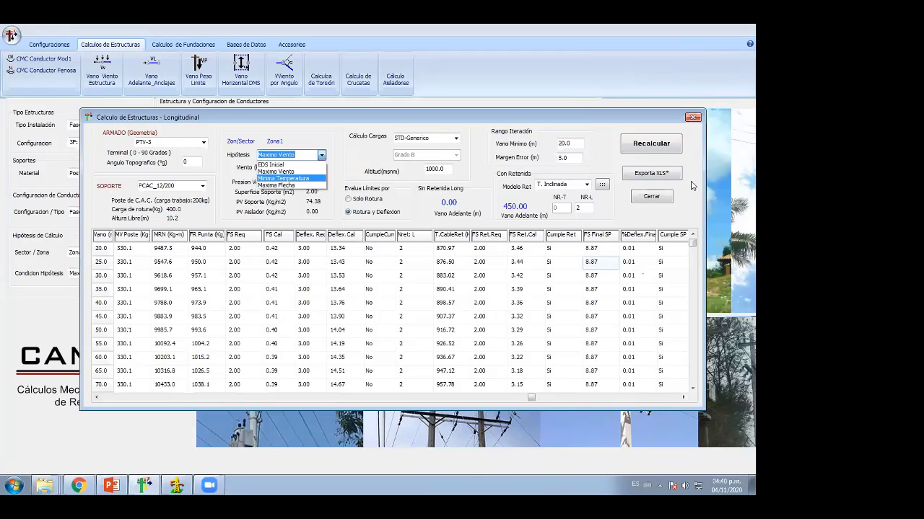
click(654, 147)
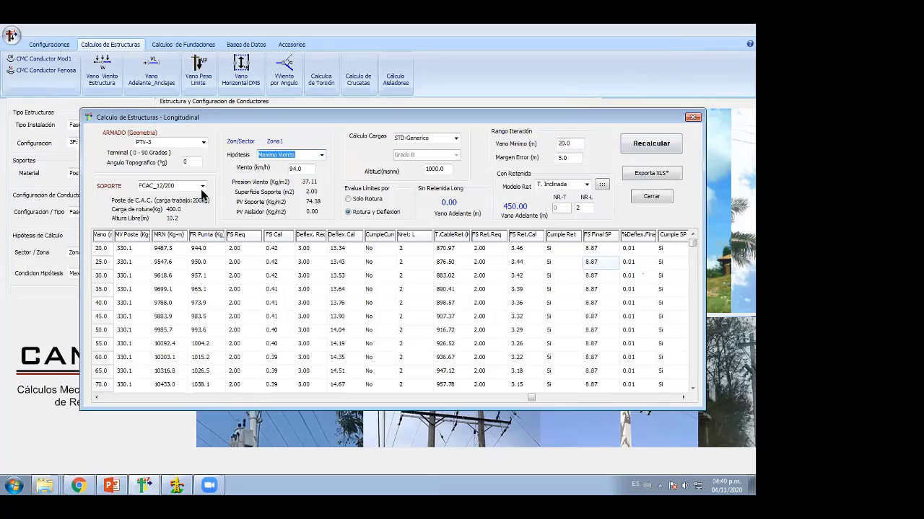
Change the support to PCAC_12/300 and recalculate the PTV-3 forward span with two longitudinal guys
click(203, 187)
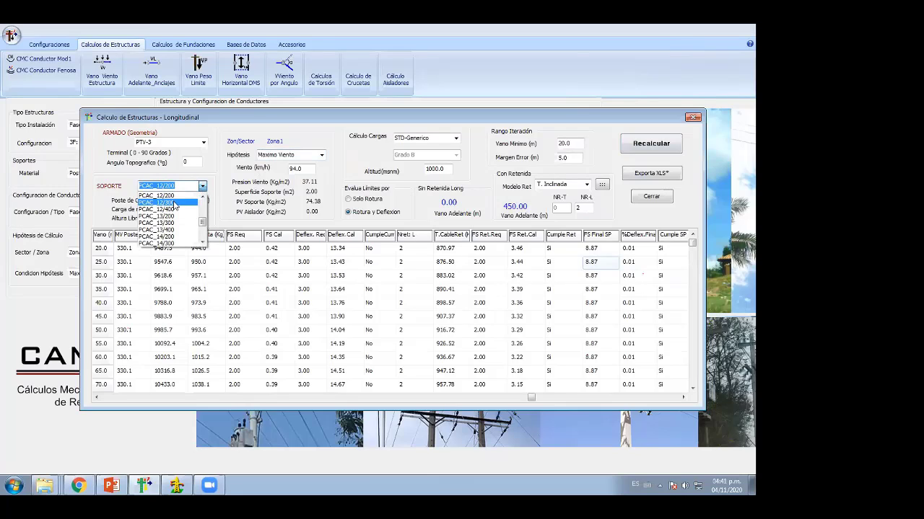
click(174, 204)
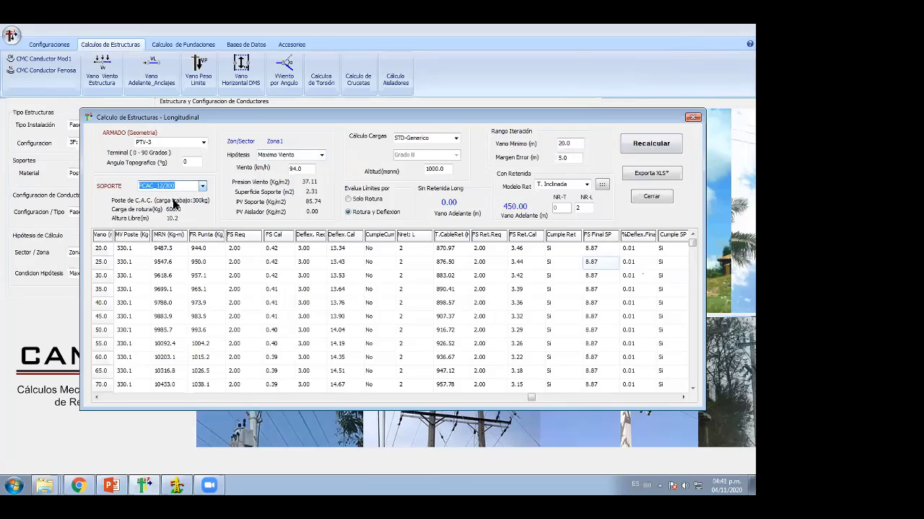
click(645, 147)
Recalculate the PTV-3 forward span on the PCAC_12/300 pole with one longitudinal guy and again with two
double_click(584, 208)
text(1)
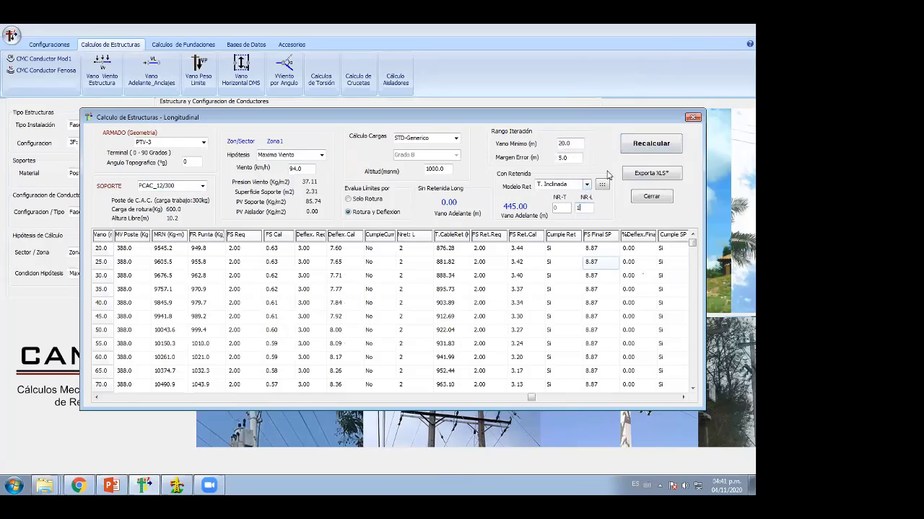
click(648, 143)
double_click(583, 208)
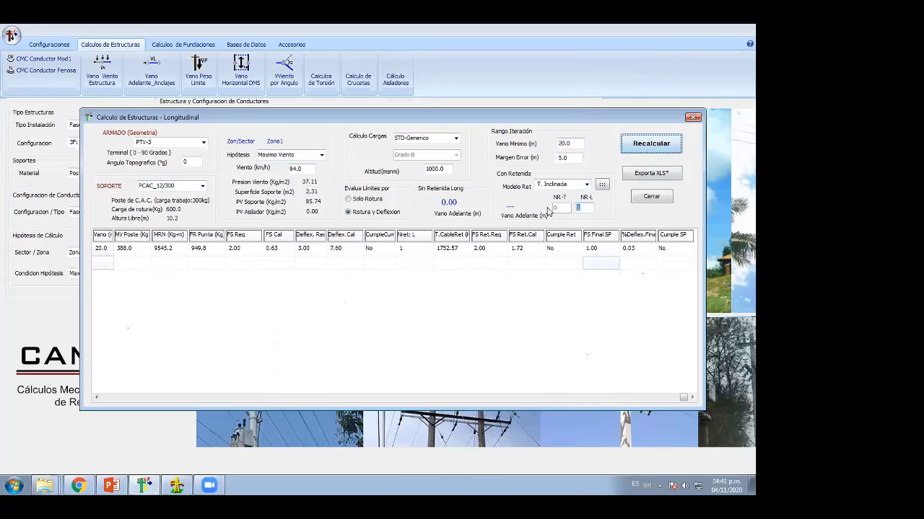
text(2)
click(647, 147)
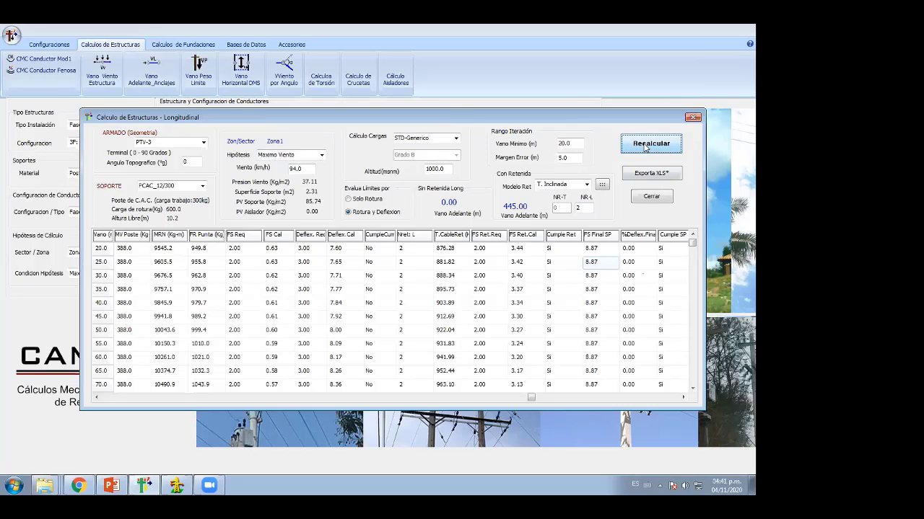
click(658, 52)
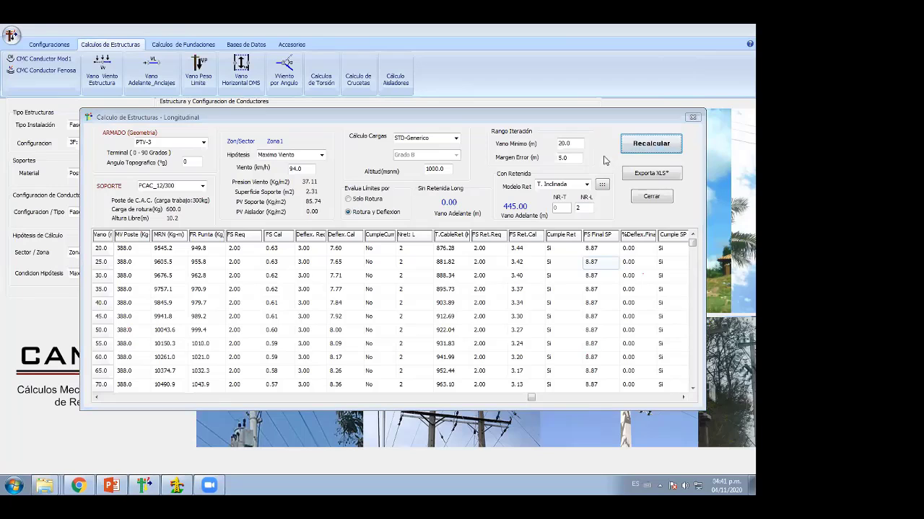
click(204, 143)
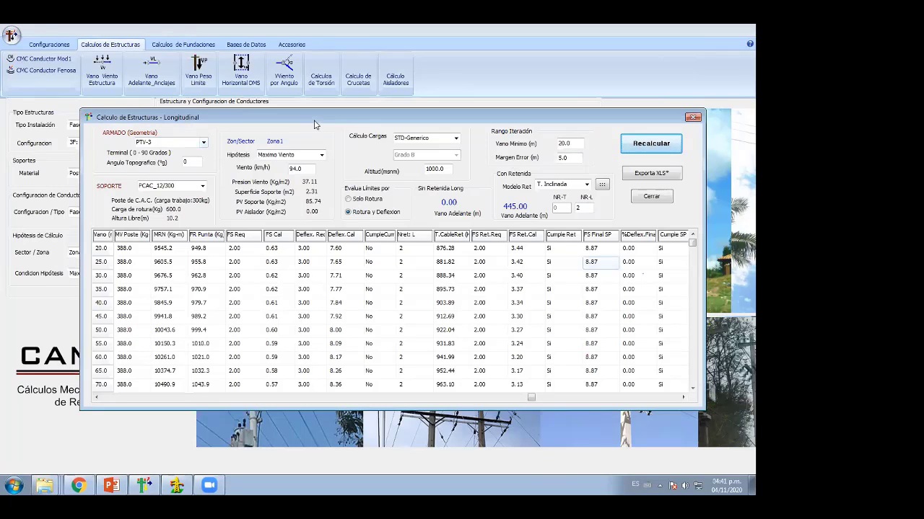
Close the longitudinal calculation and change the support to a wooden pole, material Poste Madera, type PM_13/5D
click(692, 118)
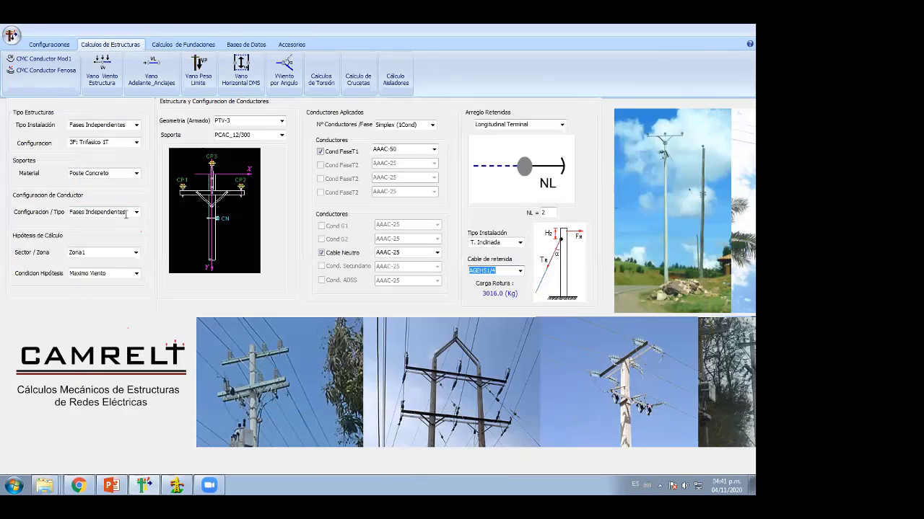
click(135, 174)
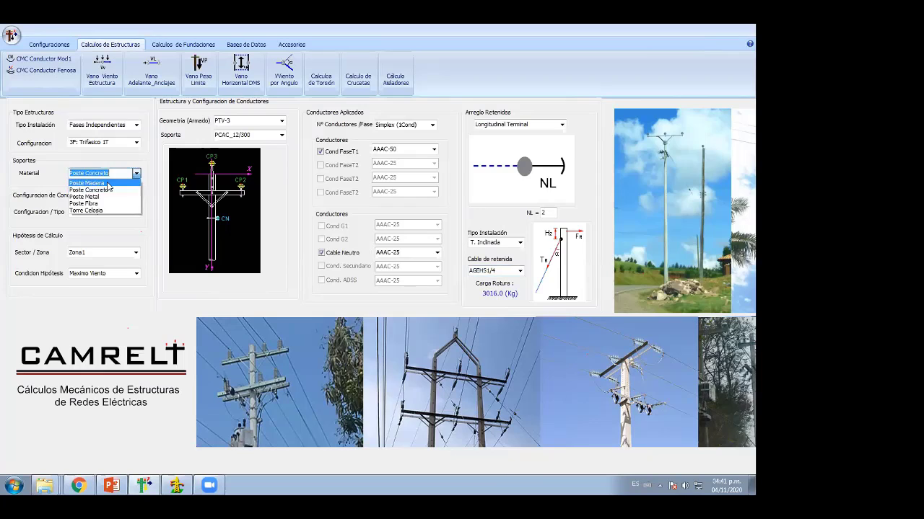
click(109, 183)
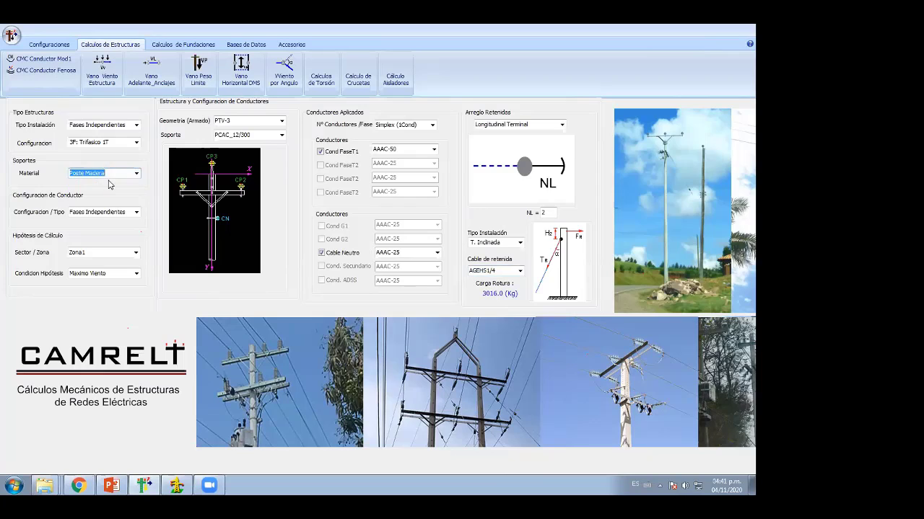
click(282, 135)
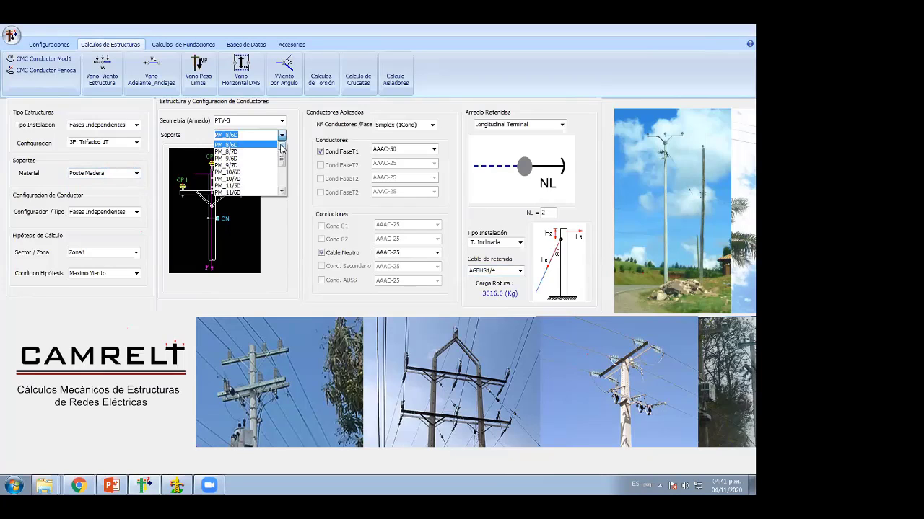
drag(282, 153, 285, 166)
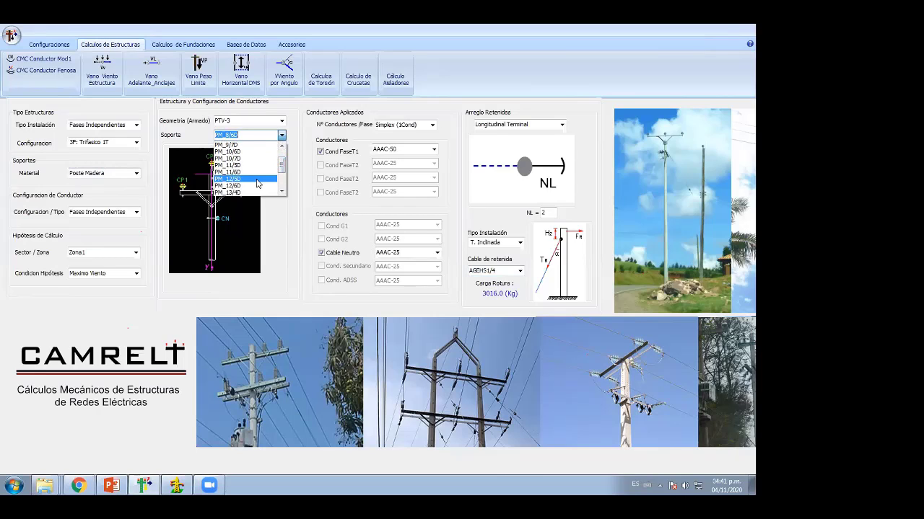
drag(281, 171, 283, 175)
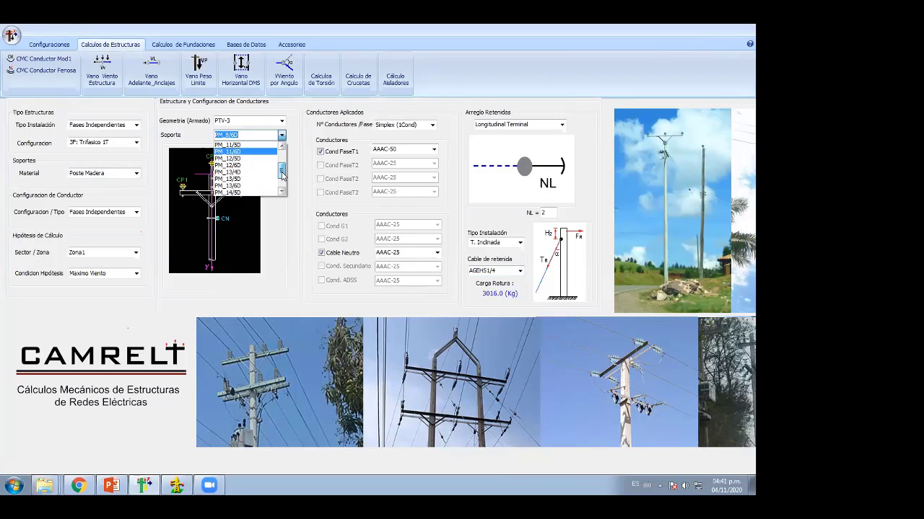
click(249, 183)
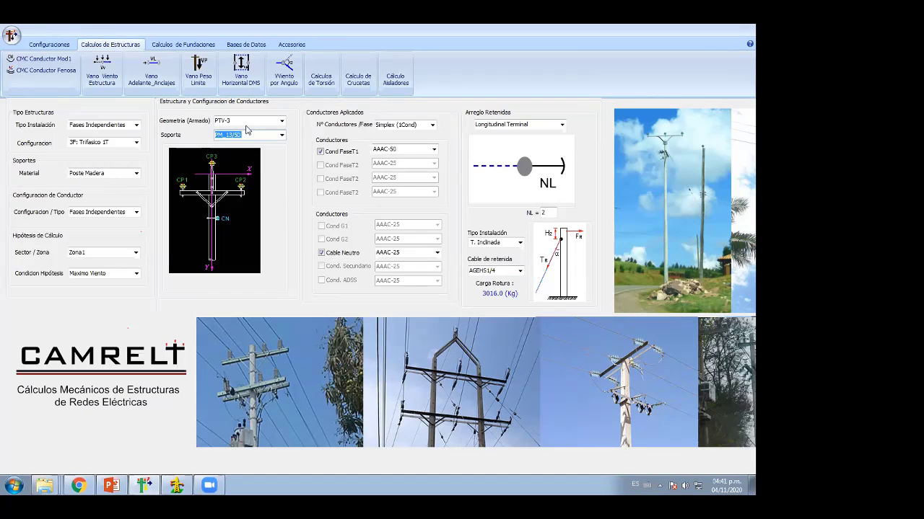
Open the longitudinal forward span calculation for the wooden pole and set the structure geometry to PR3-3L
click(152, 72)
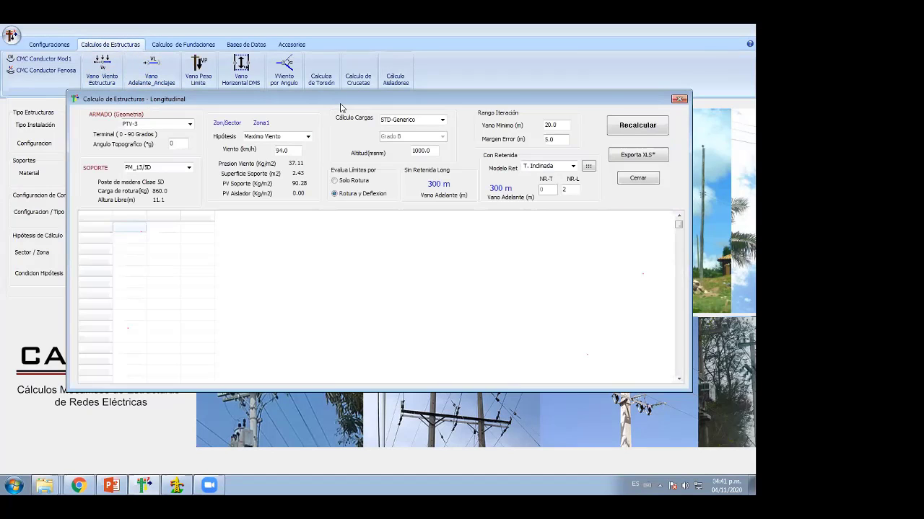
drag(342, 105, 341, 95)
click(189, 114)
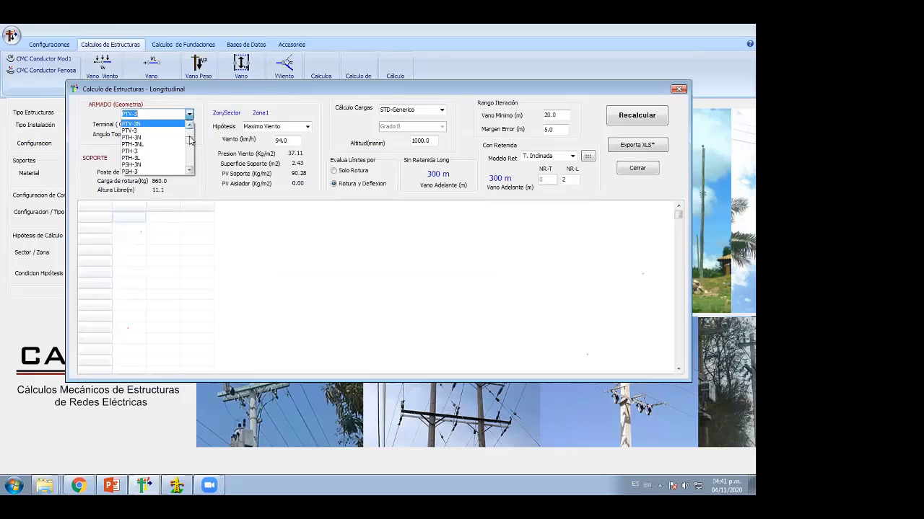
drag(189, 143, 189, 140)
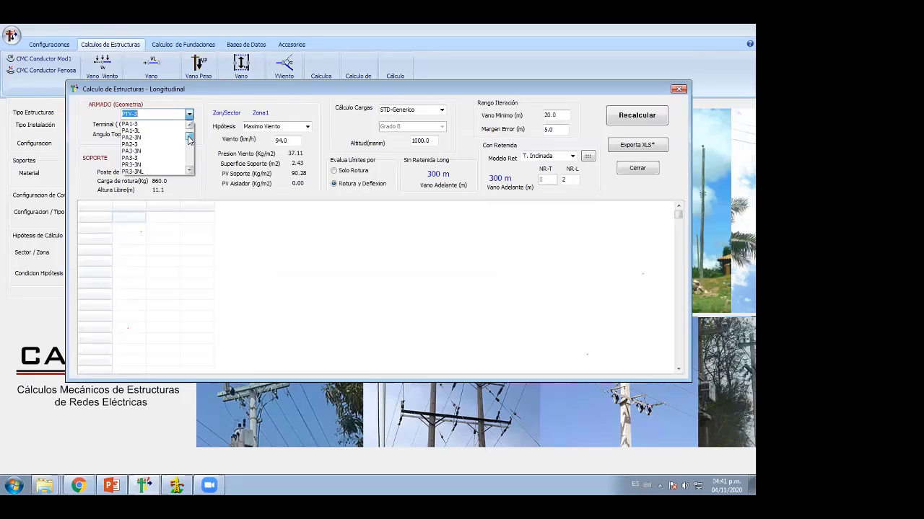
scroll(180, 155, down, 1)
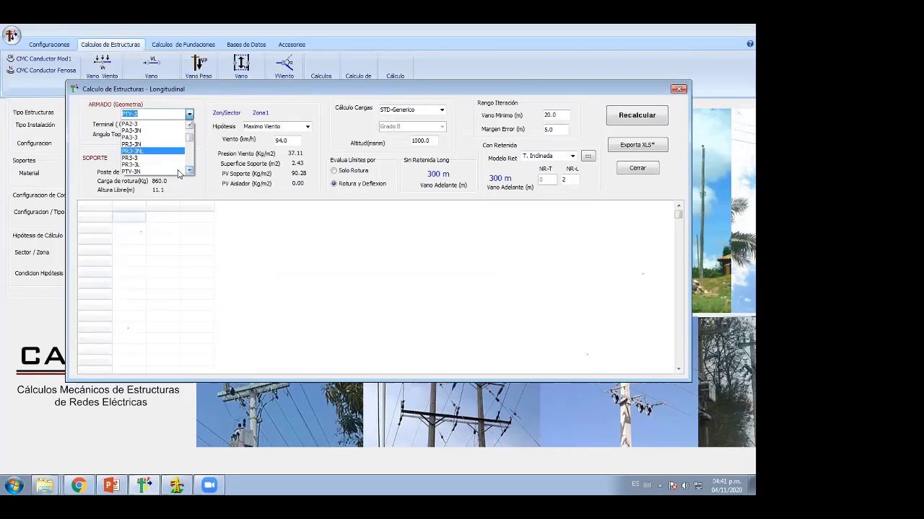
click(151, 157)
click(189, 114)
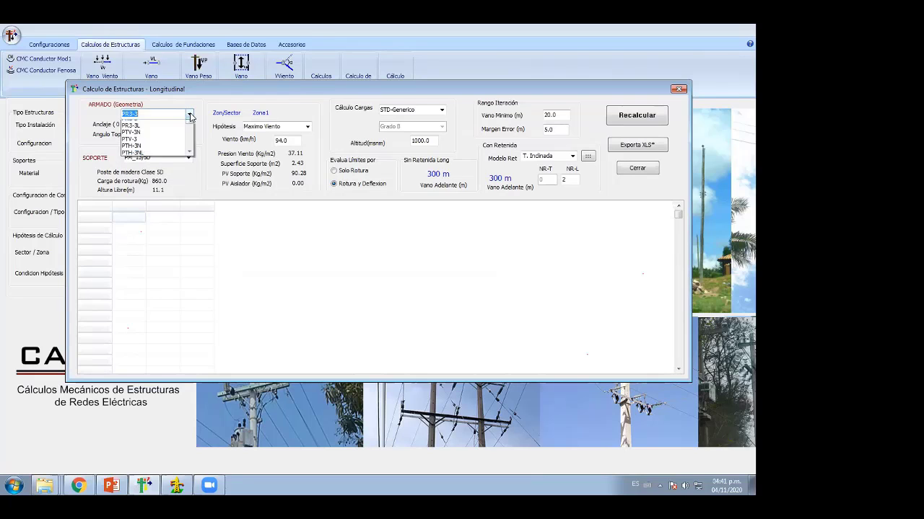
click(156, 143)
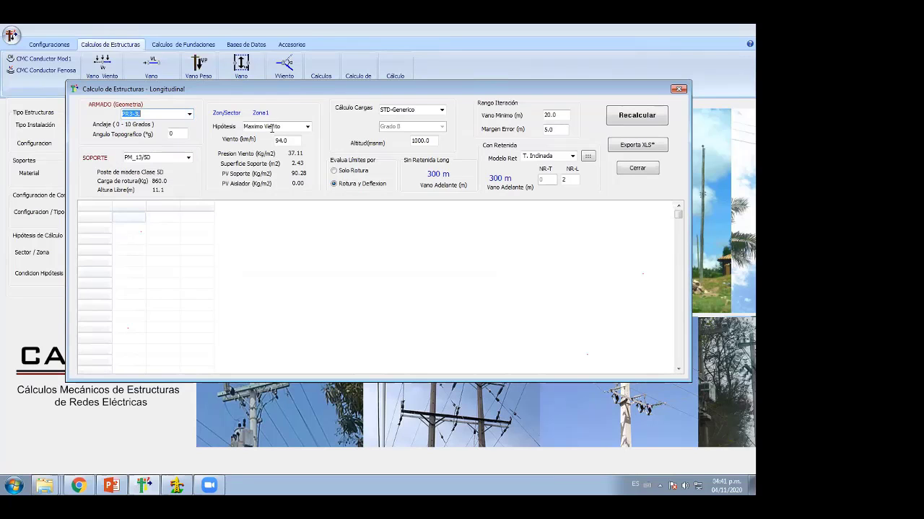
Recalculate the PR3-3L forward span under Maximo Viento with 0 longitudinal guys and again with one
click(569, 179)
click(626, 117)
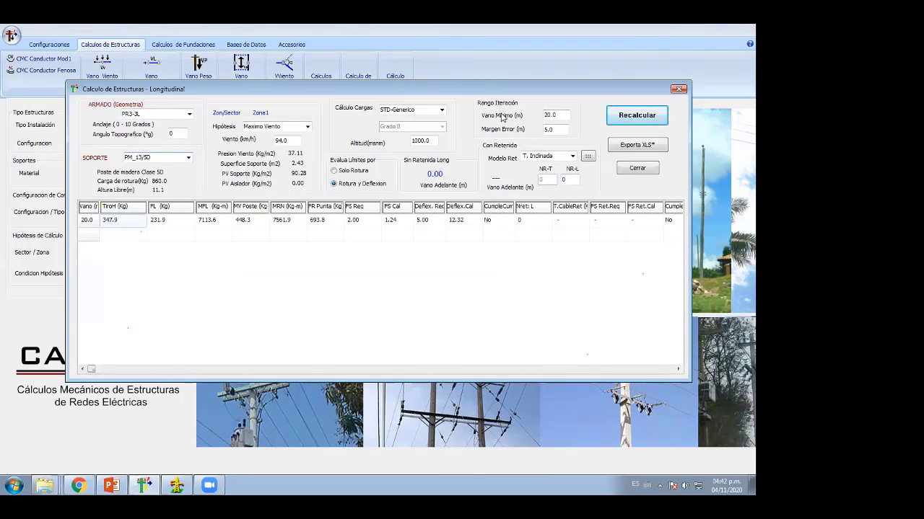
click(615, 120)
double_click(564, 180)
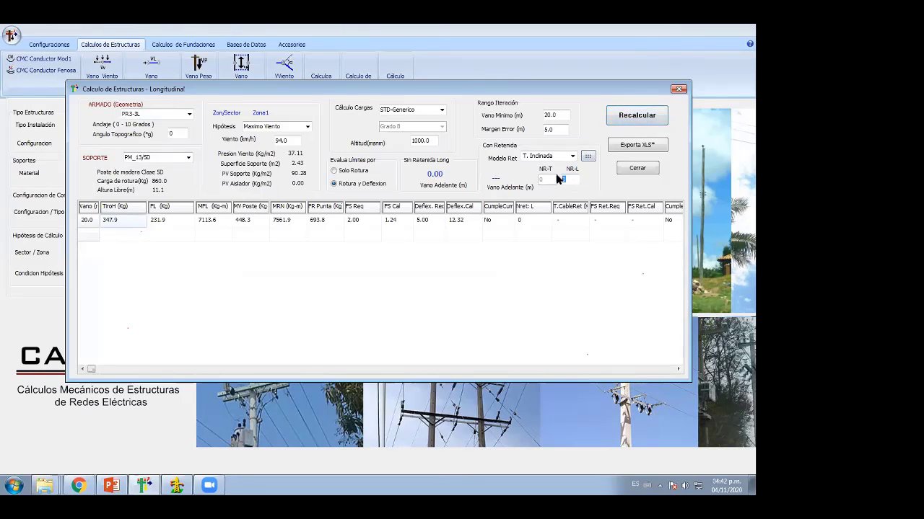
text(1)
click(625, 119)
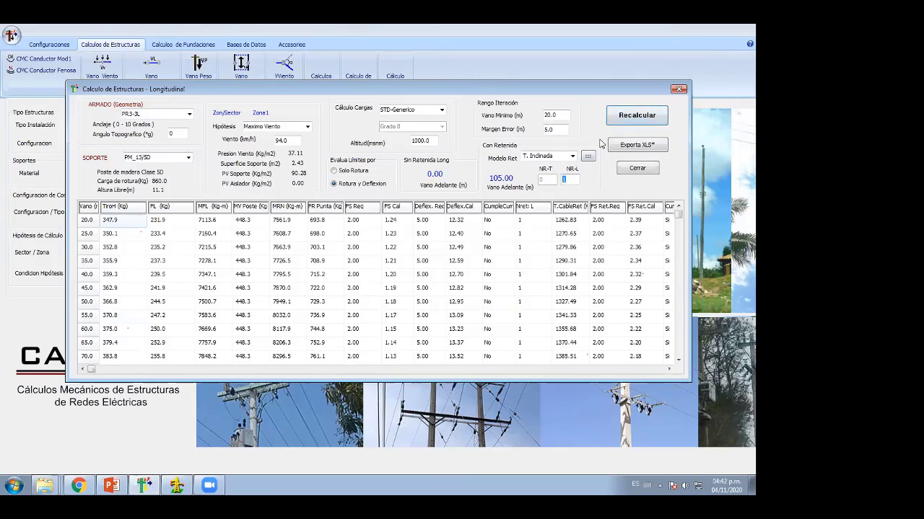
click(625, 119)
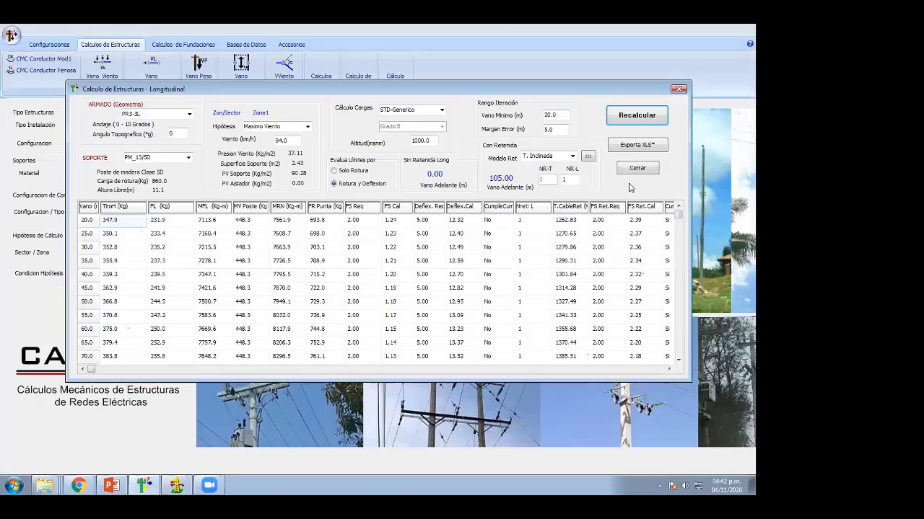
Recalculate the PR3-3L forward span with two longitudinal guys and again with one
double_click(567, 181)
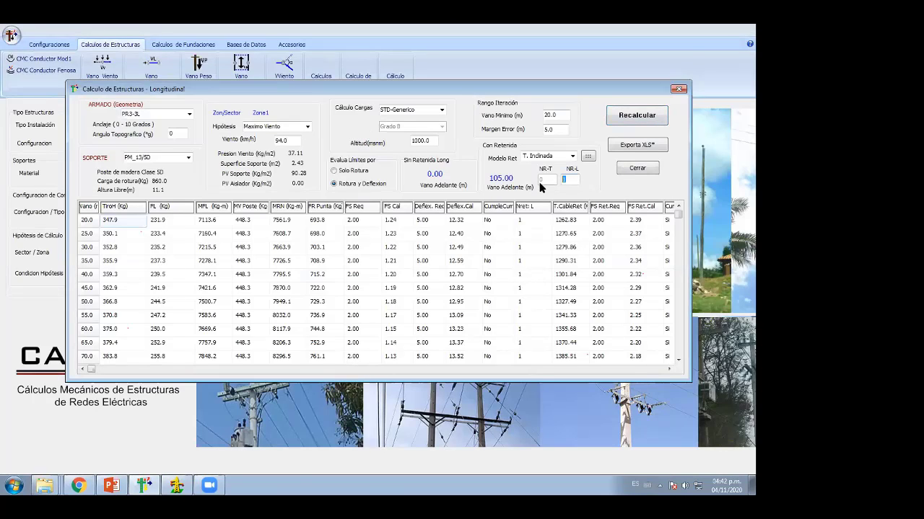
text(2)
click(644, 119)
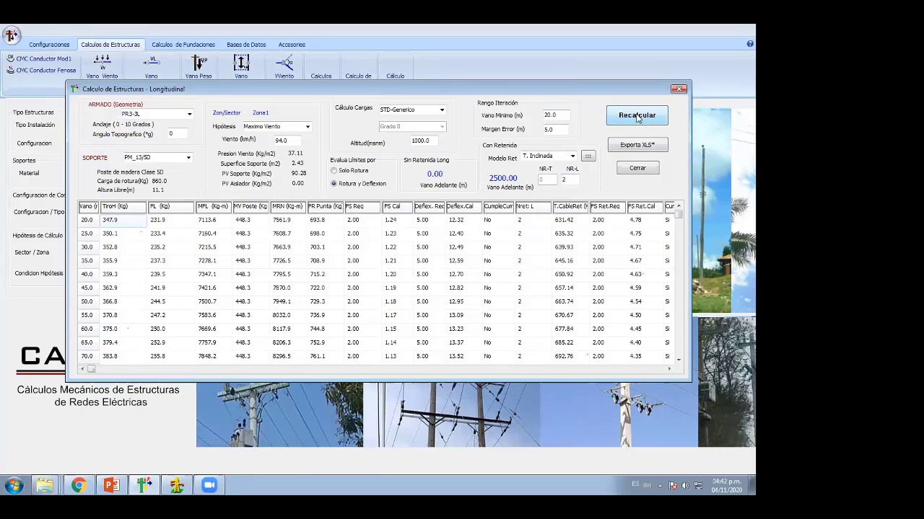
key(Tab)
text(1)
key(Return)
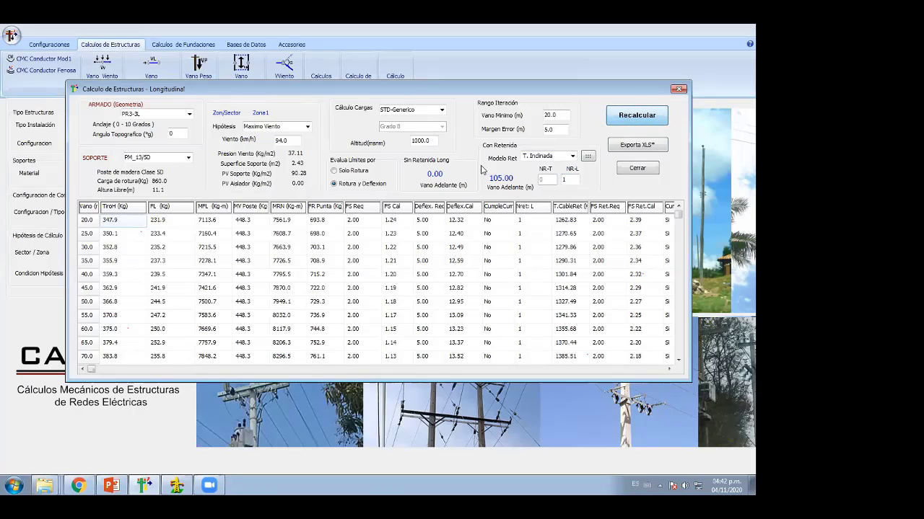
Set the wind speed to 120 km/h and recalculate the PR3-3L forward span with one longitudinal guy
double_click(281, 141)
text(1)
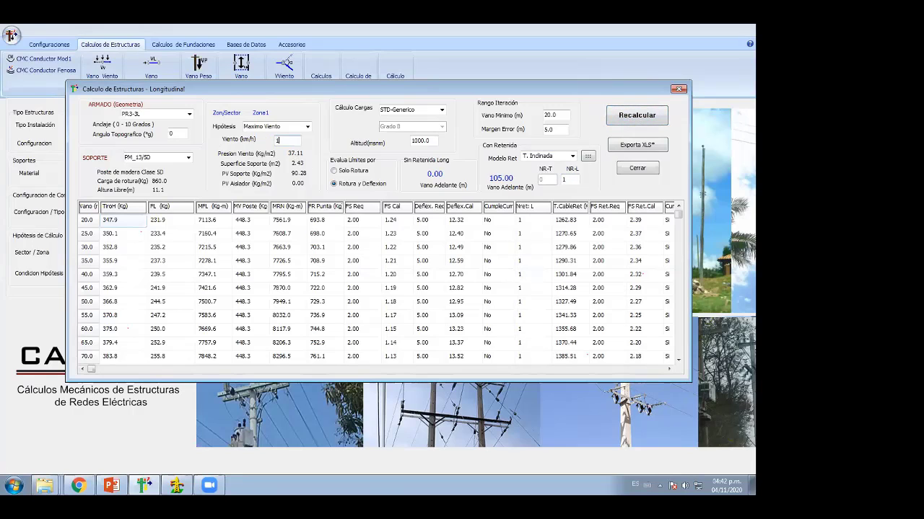
text(20)
click(635, 117)
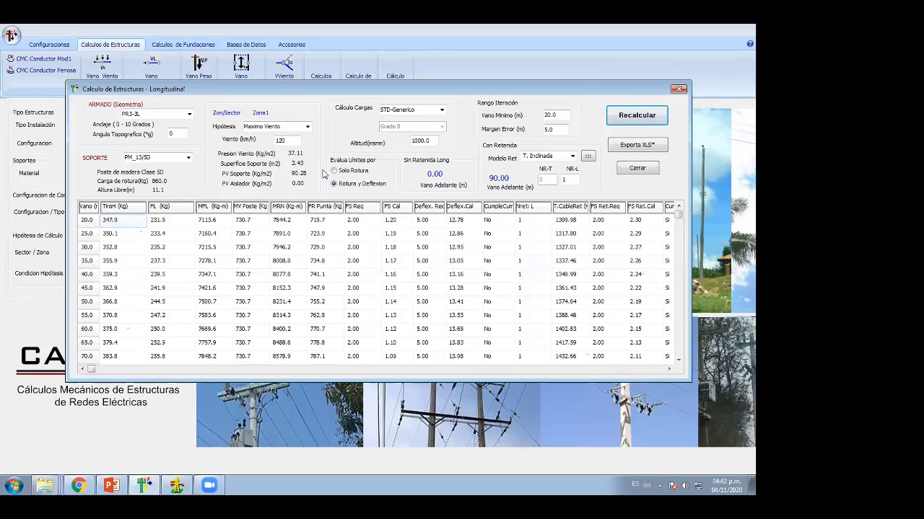
double_click(292, 139)
text(120)
Recalculate the PR3-3L forward span under the Minima Temperatura hypothesis and again under Maximo Viento
click(307, 127)
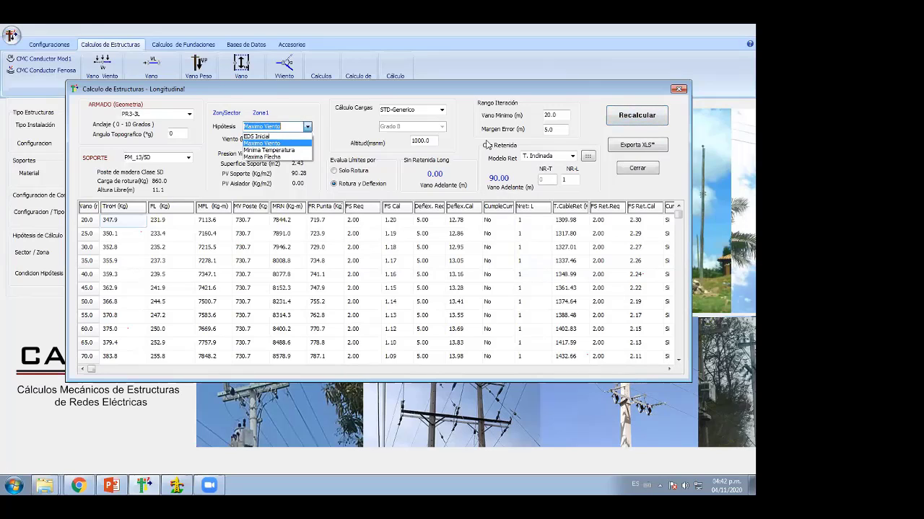
click(308, 127)
click(307, 127)
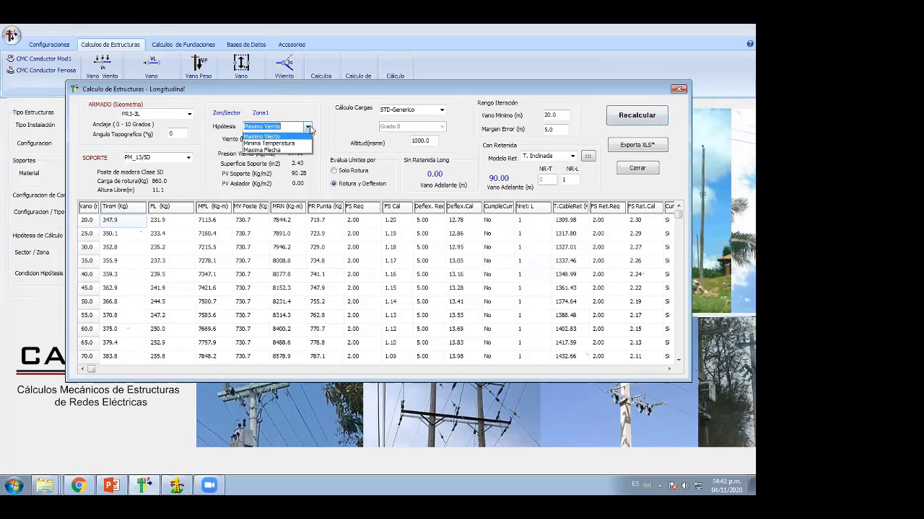
click(270, 143)
click(635, 117)
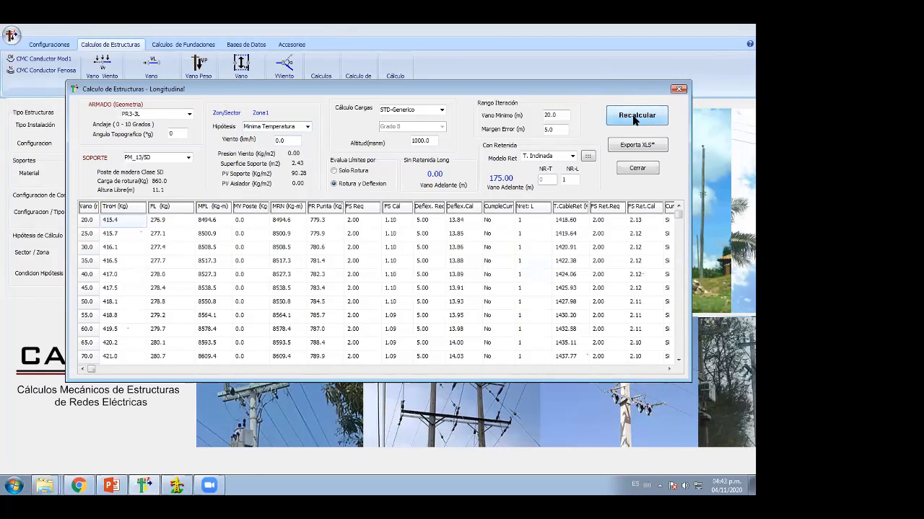
click(308, 127)
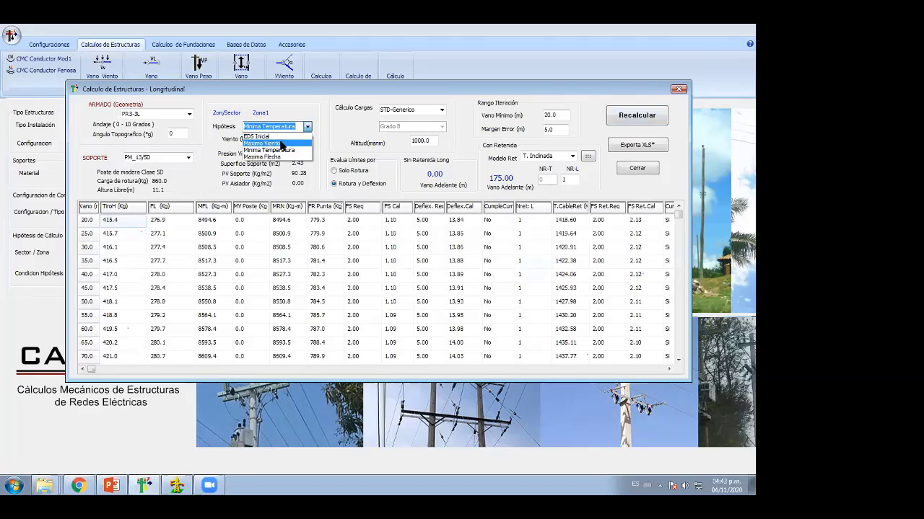
click(270, 135)
click(639, 115)
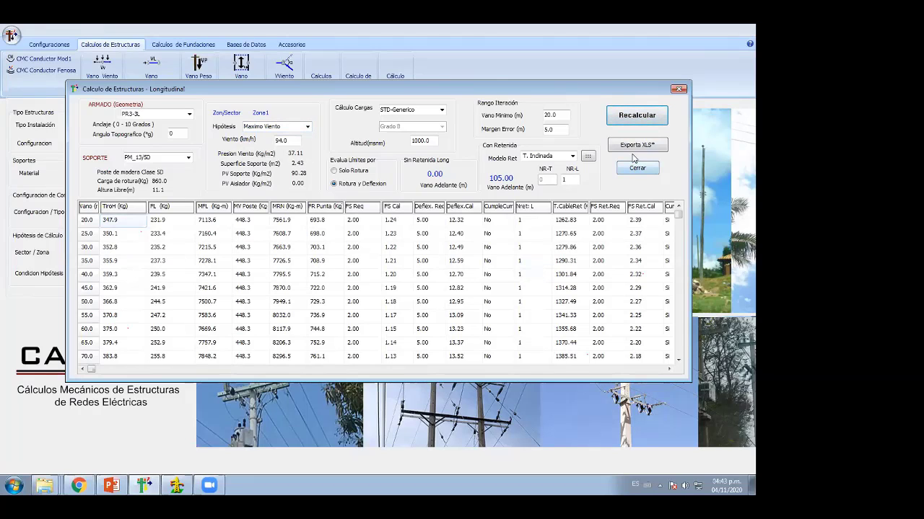
Recalculate the forward span at 120 km/h wind with one longitudinal guy and again with two
double_click(288, 141)
text(120)
click(637, 117)
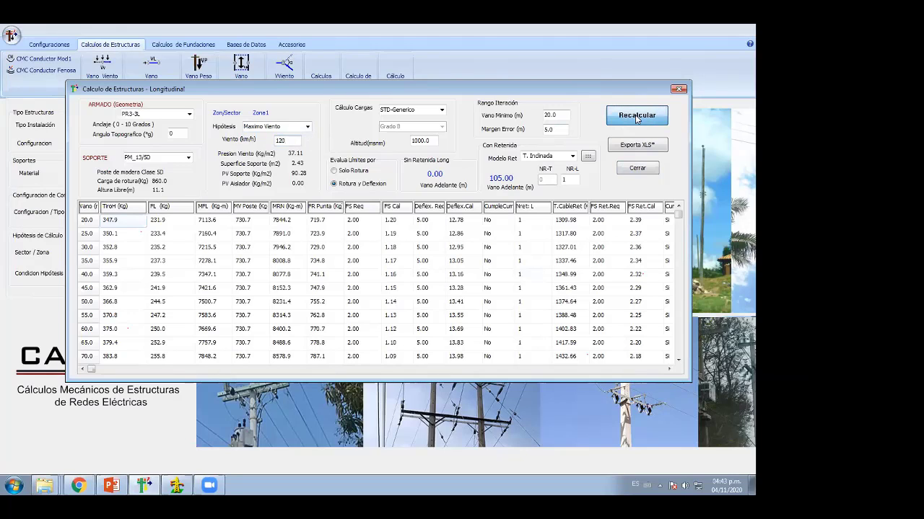
click(567, 179)
text(2)
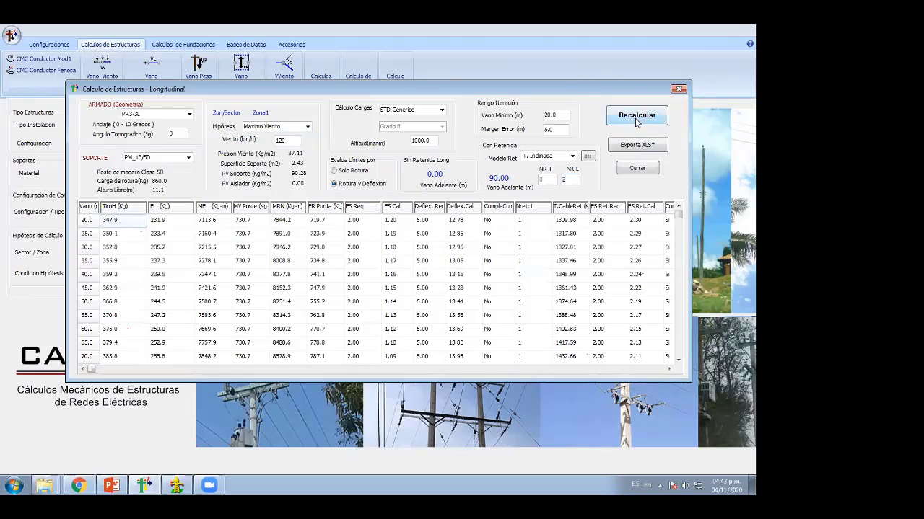
click(636, 120)
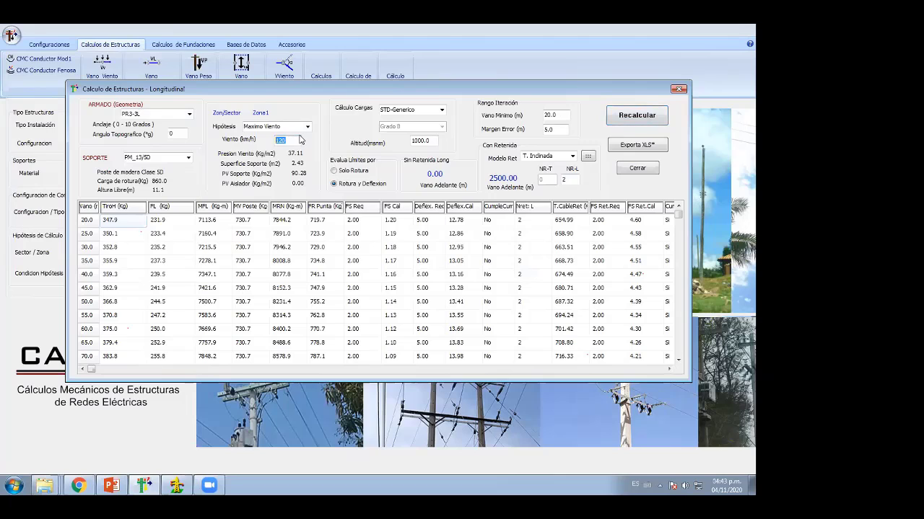
Reselect Maximo Viento to restore the 94 km/h wind, and recalculate with two longitudinal guys and again with one
click(306, 126)
click(267, 135)
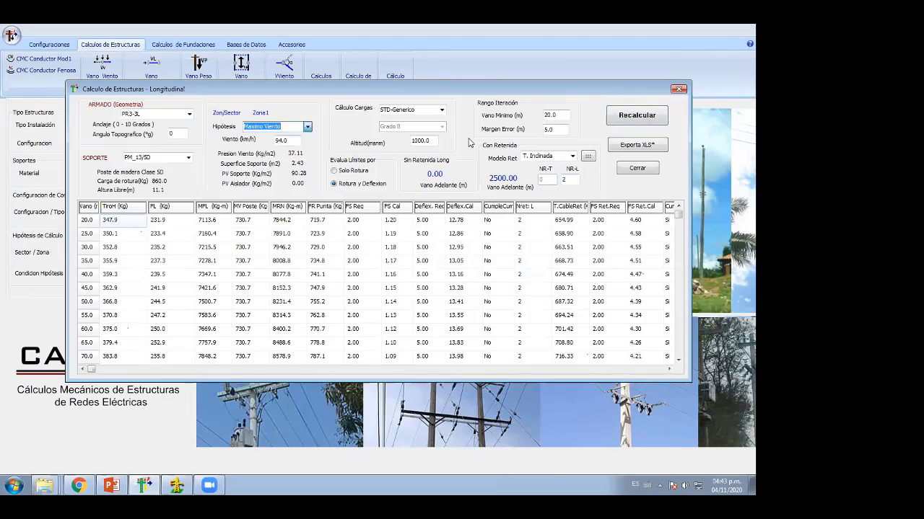
click(632, 123)
double_click(569, 179)
text(1)
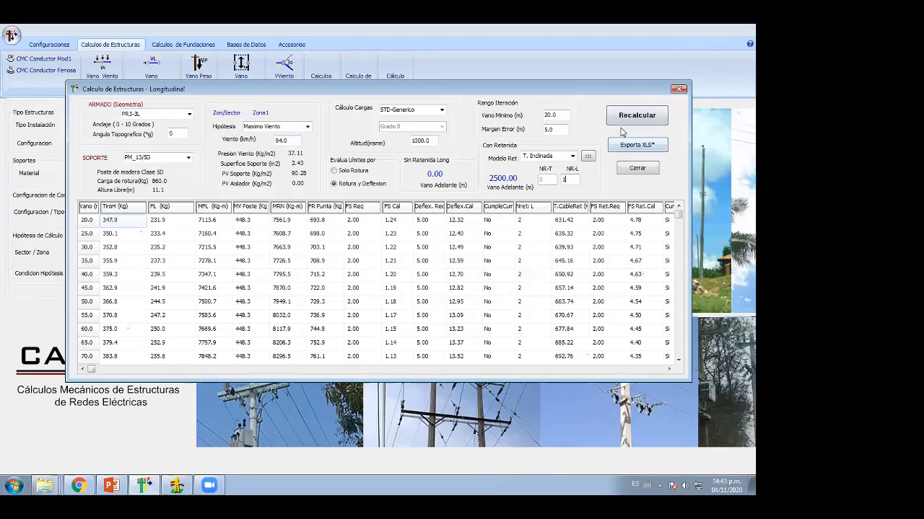
click(626, 120)
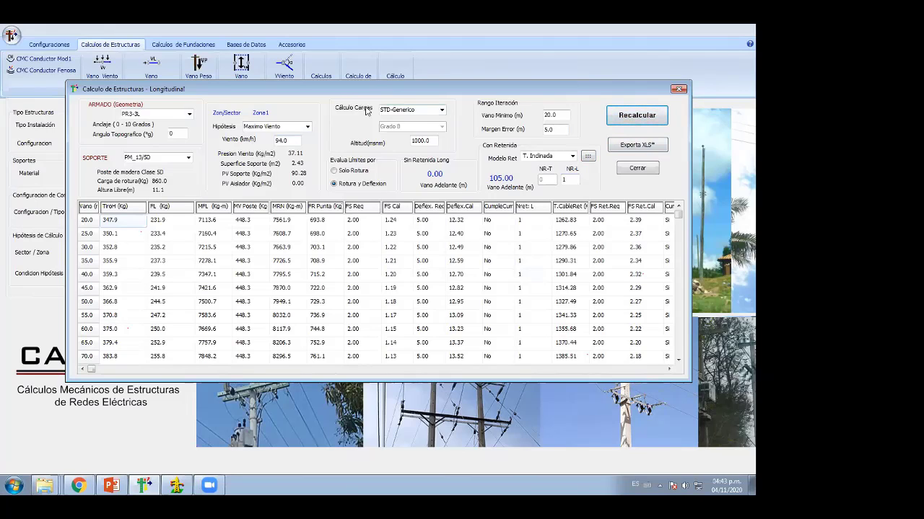
Set the load calculation standard to STD-CNES2011 with Grado C and recalculate the forward span
click(441, 109)
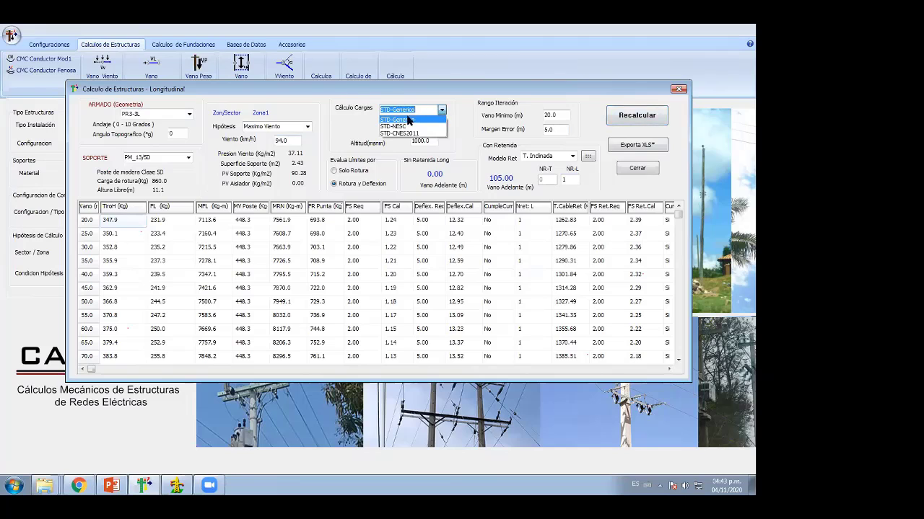
click(402, 134)
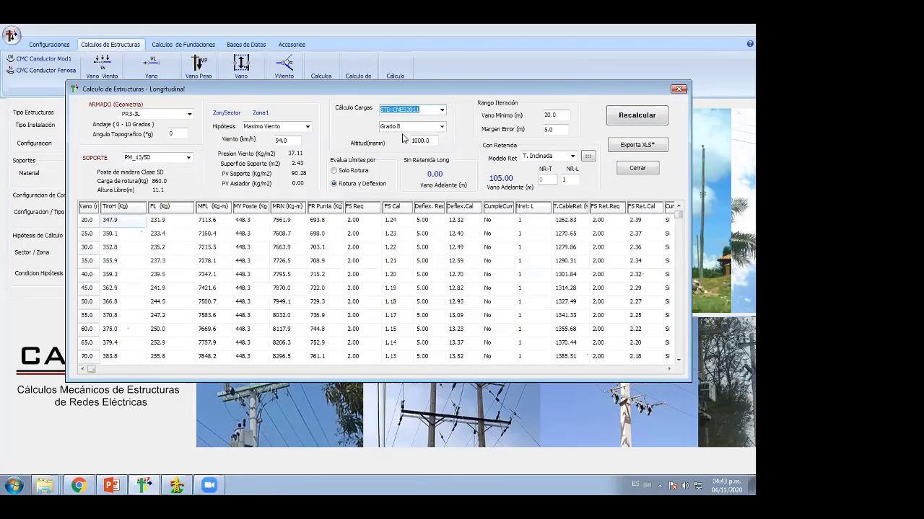
click(442, 110)
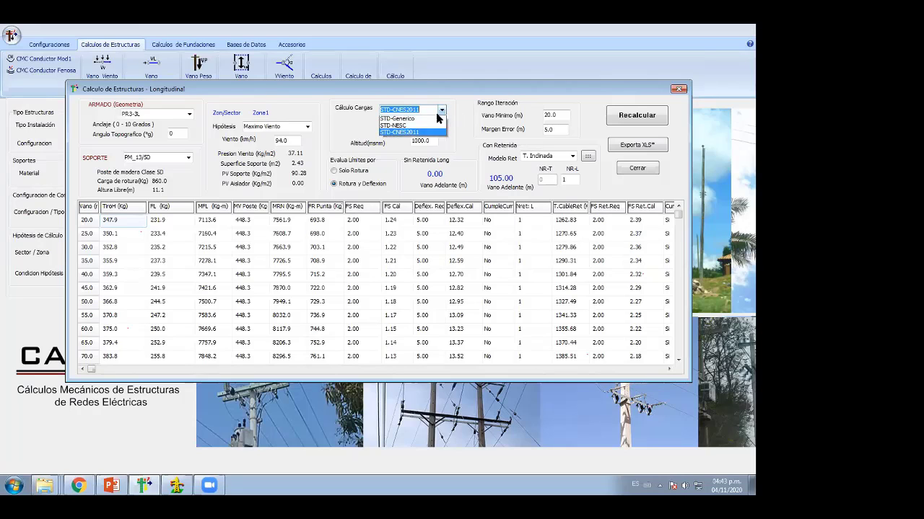
click(424, 134)
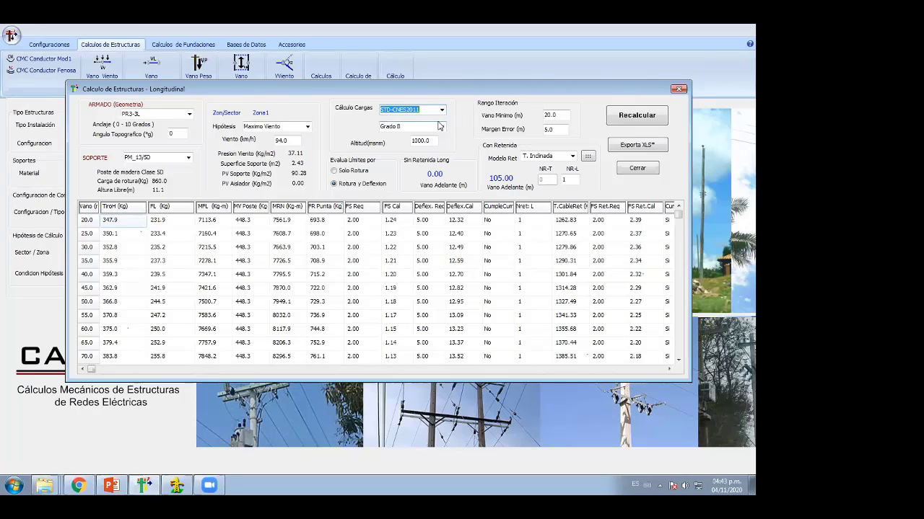
click(442, 127)
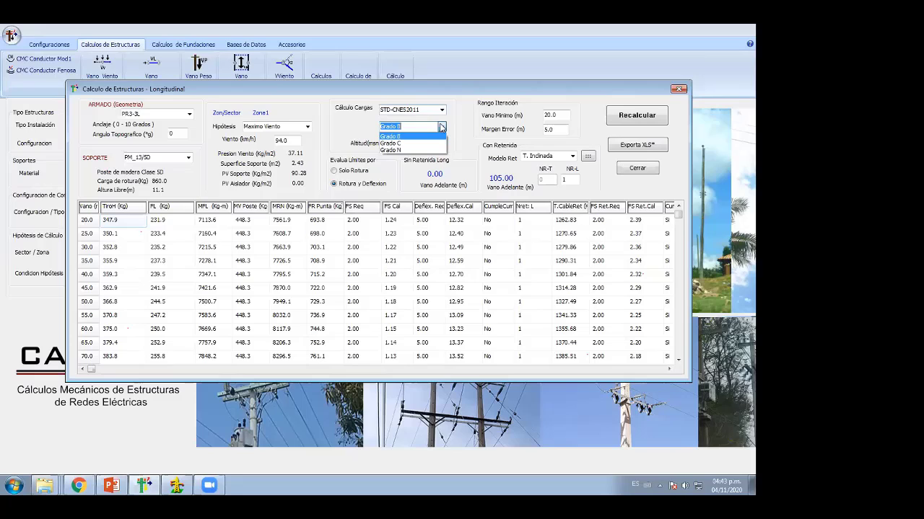
click(401, 143)
click(442, 128)
click(403, 146)
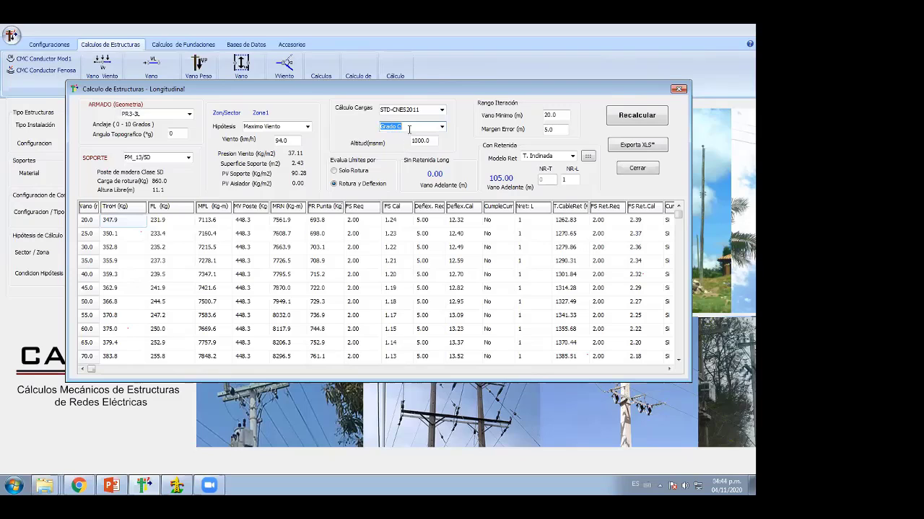
click(627, 121)
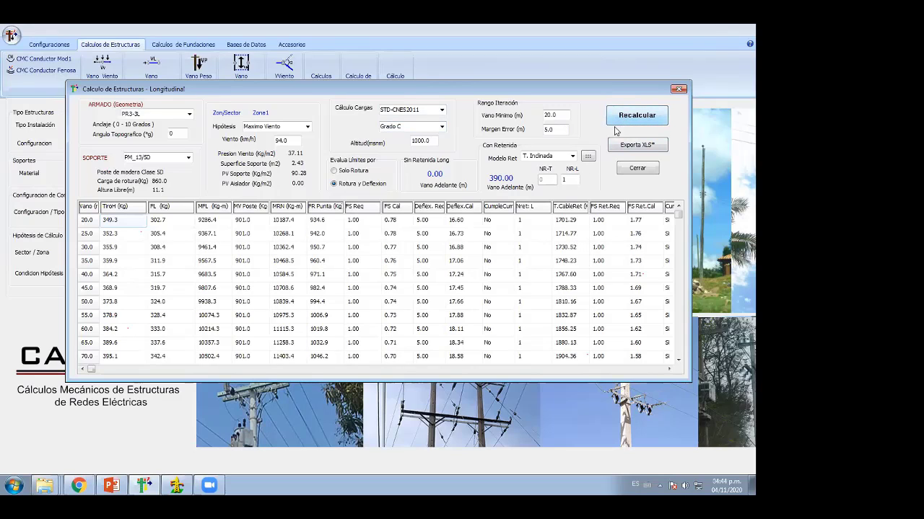
Change the construction grade to Grado B and recalculate the forward span with one longitudinal guy
double_click(569, 179)
click(440, 128)
click(440, 130)
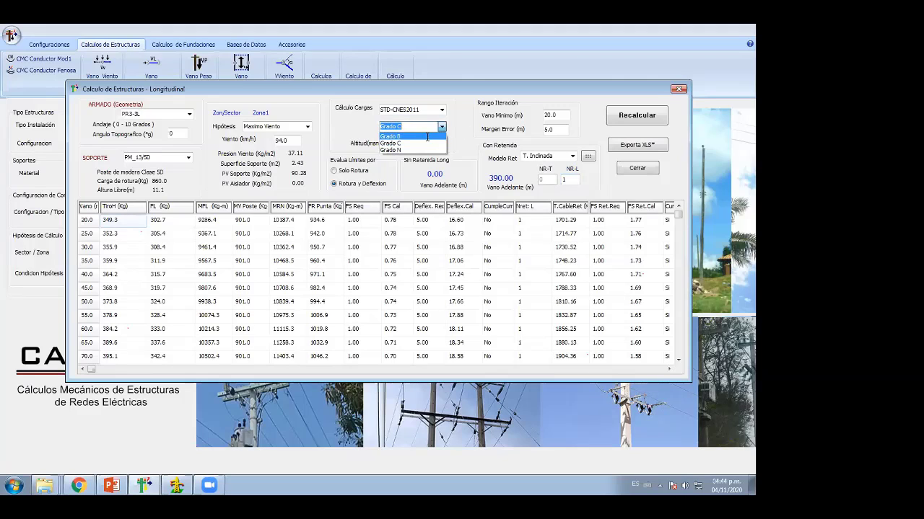
click(427, 136)
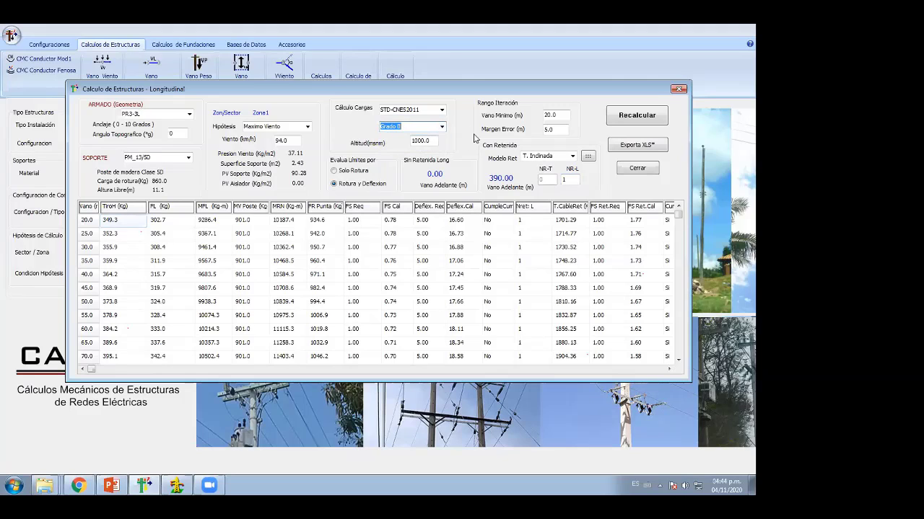
click(636, 119)
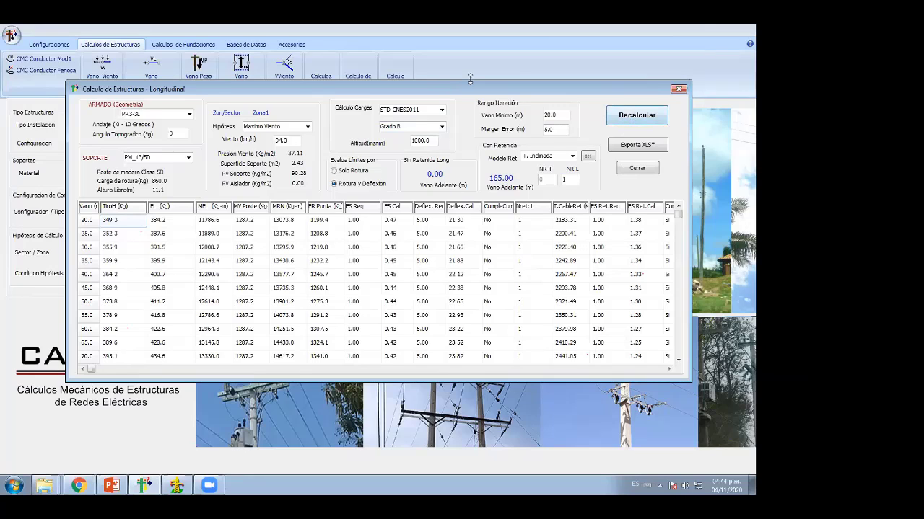
click(441, 110)
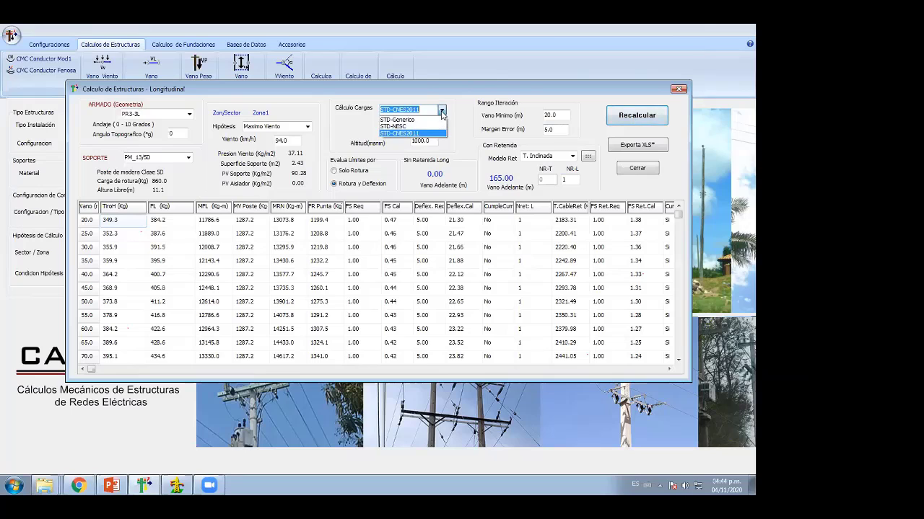
click(441, 110)
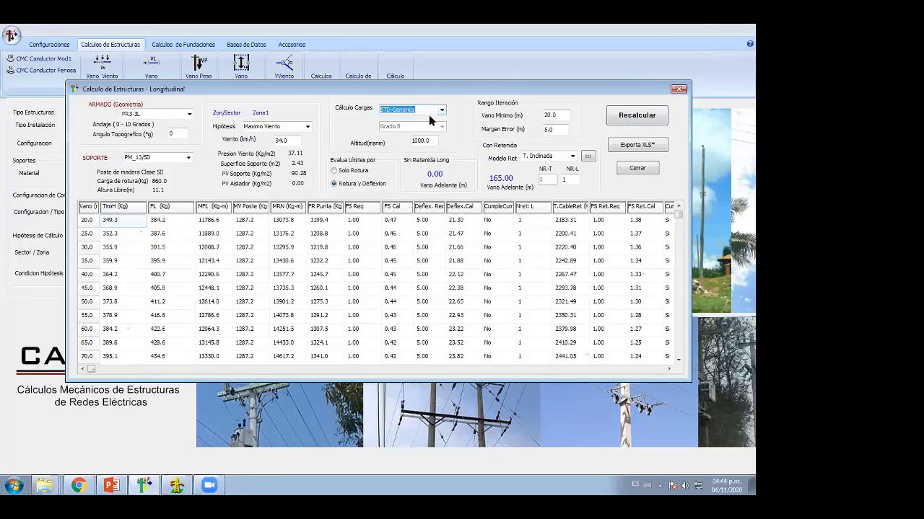
click(442, 110)
click(441, 110)
click(442, 127)
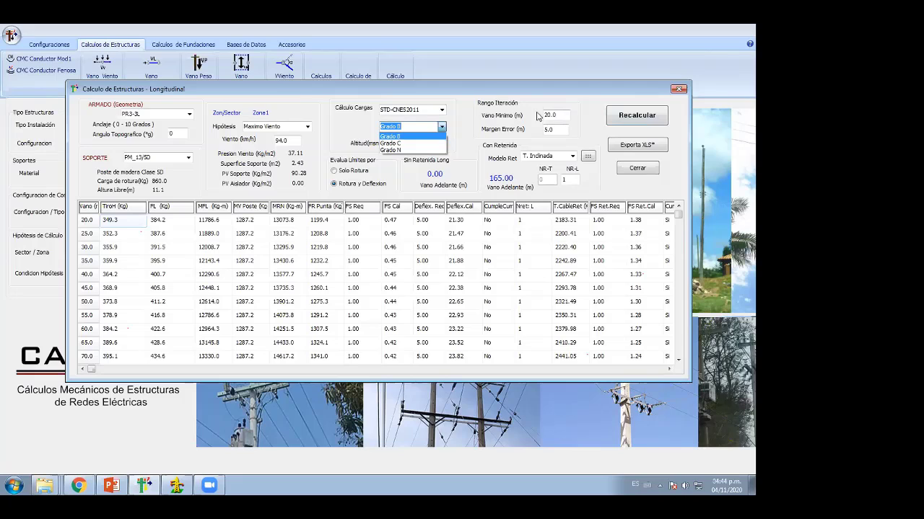
click(309, 132)
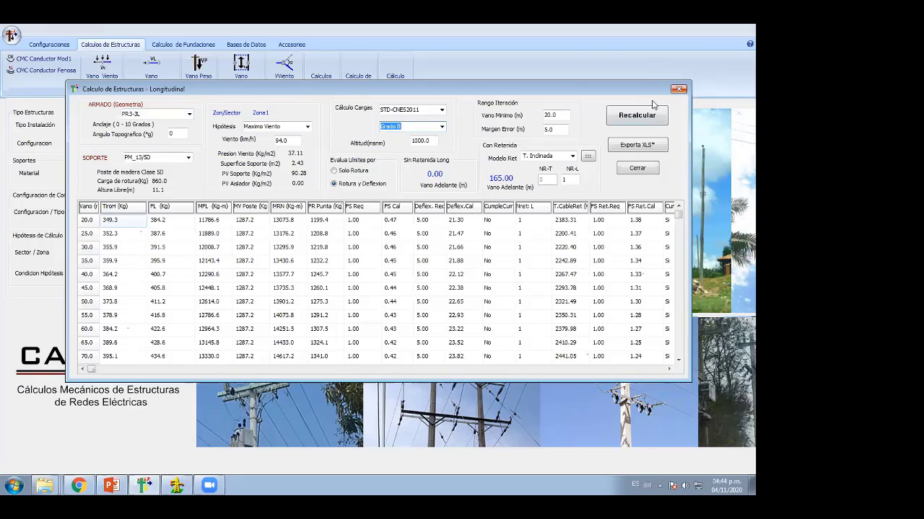
Change the structure geometry to PRH-3 and recalculate its forward span under STD-CNES2011, Grado B
click(188, 114)
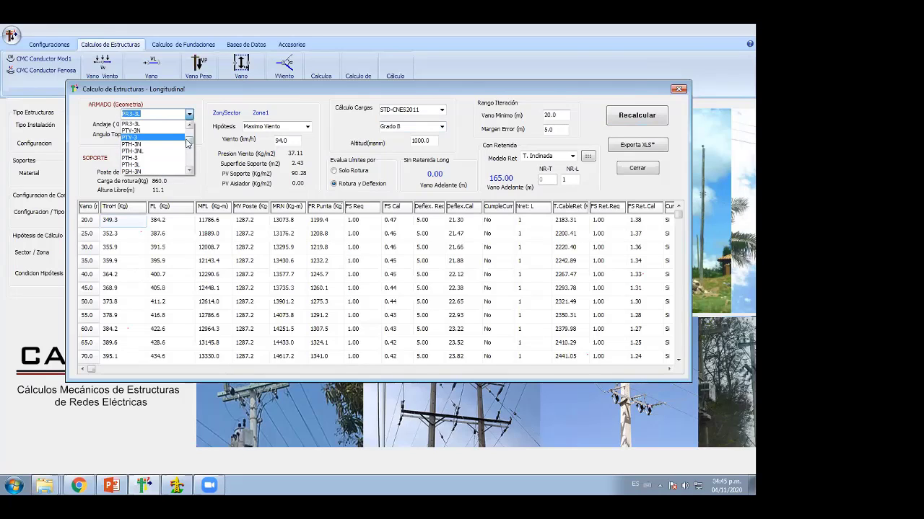
drag(189, 142, 189, 144)
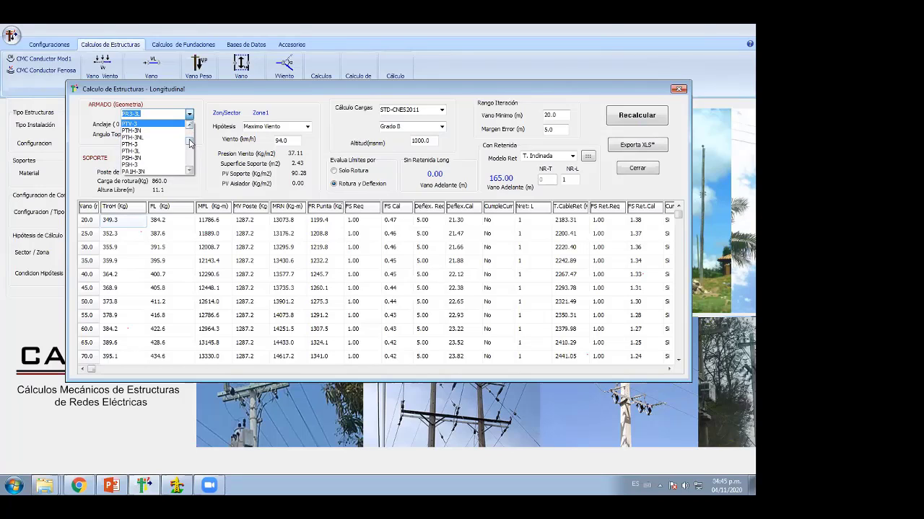
drag(190, 143, 188, 174)
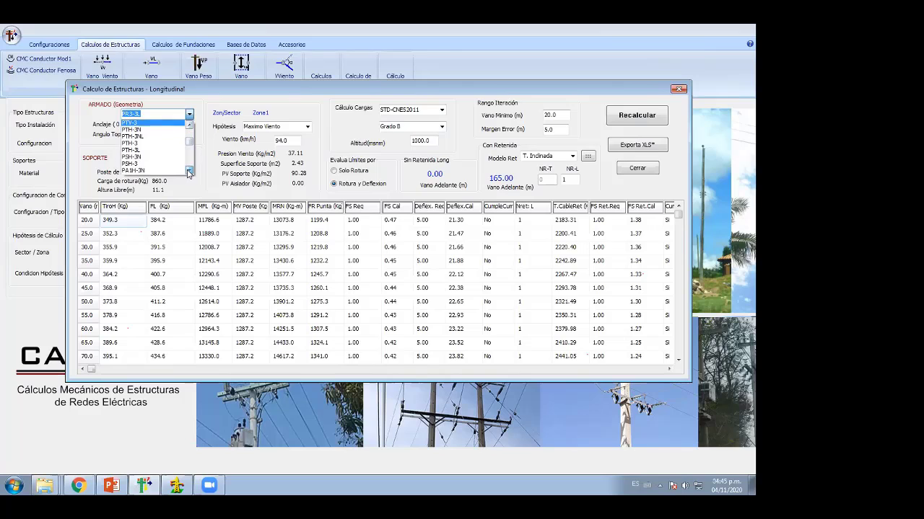
click(188, 172)
click(188, 172)
click(188, 172)
click(188, 172)
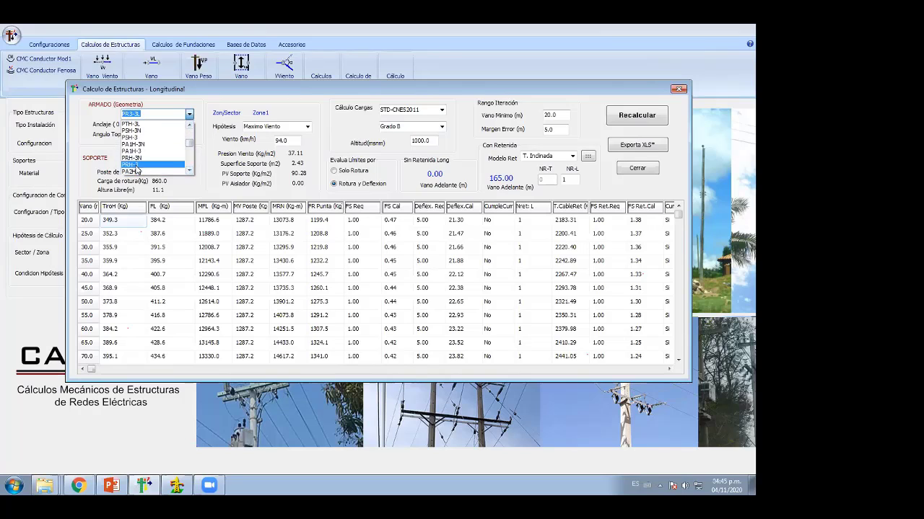
click(135, 168)
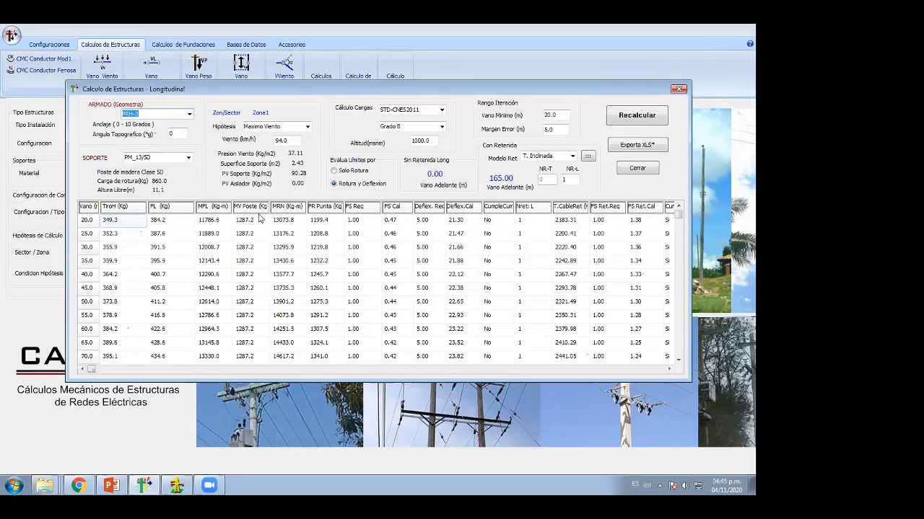
click(648, 118)
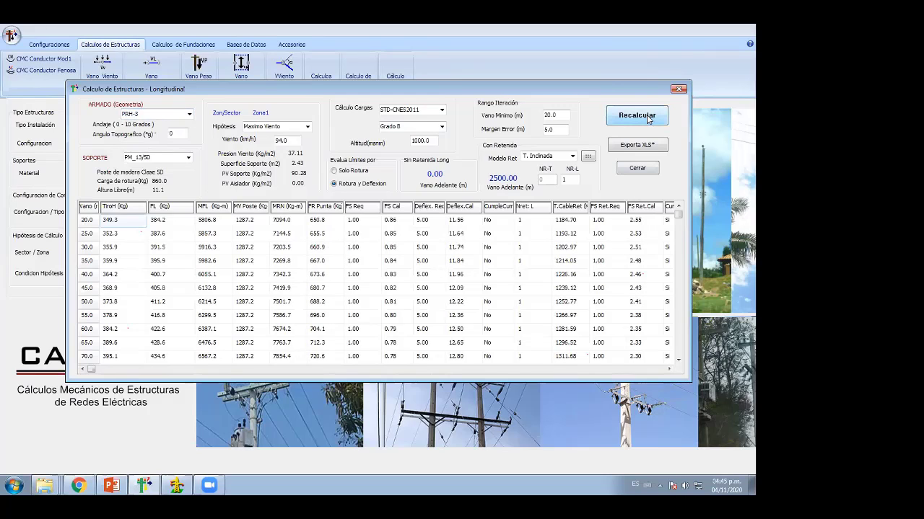
Set the load calculation standard to STD-Generico and recalculate the PRH-3 forward span
click(441, 110)
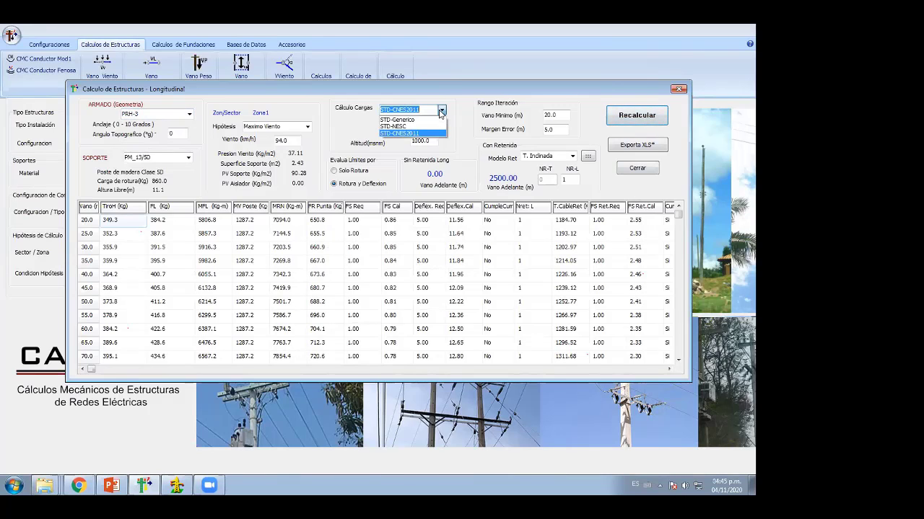
click(396, 119)
click(635, 114)
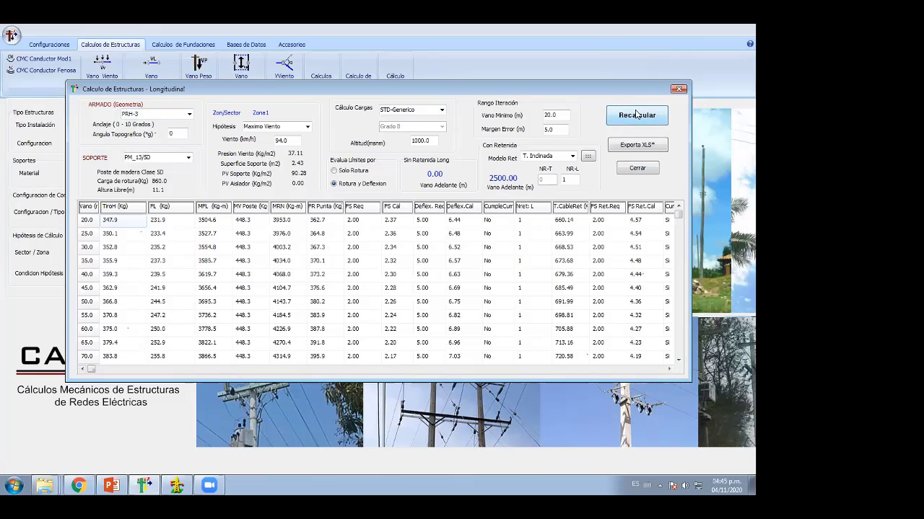
Set the calculation hypothesis to Minima Temperatura and recalculate the longitudinal structure table
click(307, 127)
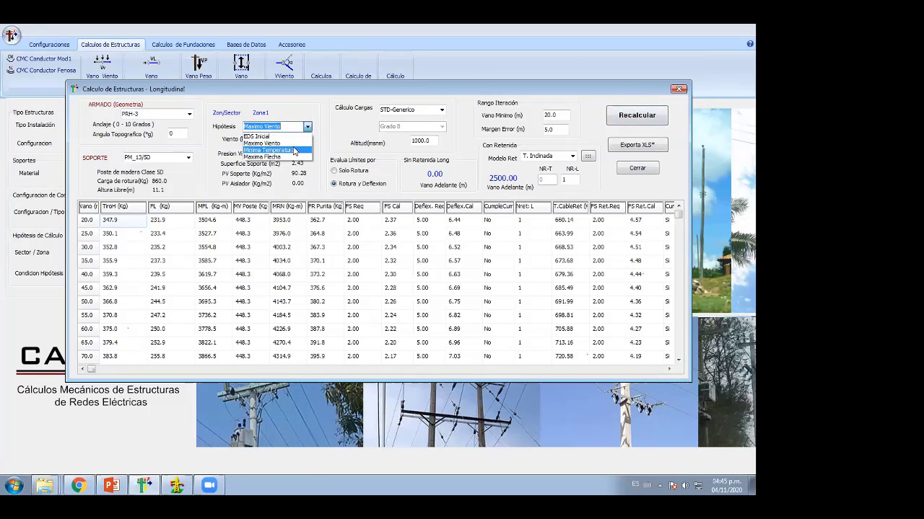
click(294, 150)
click(635, 118)
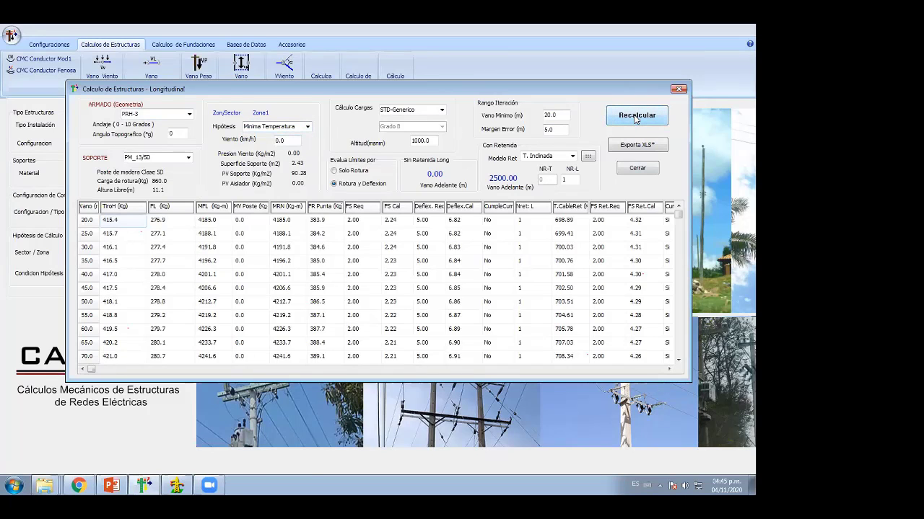
Try the longitudinal calculation with NR-L set to 0, and recalculate it with NR-L set back to 1
click(564, 180)
text(0)
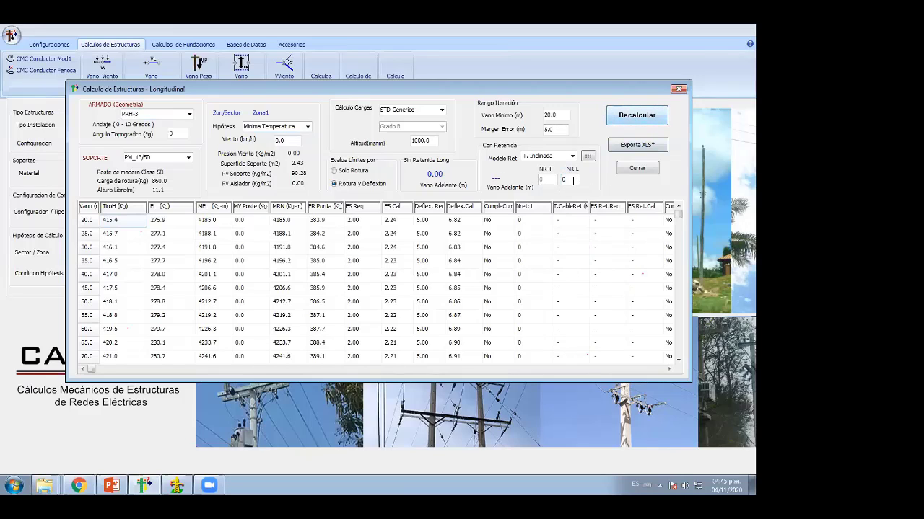
drag(571, 181, 557, 186)
text(1)
click(623, 115)
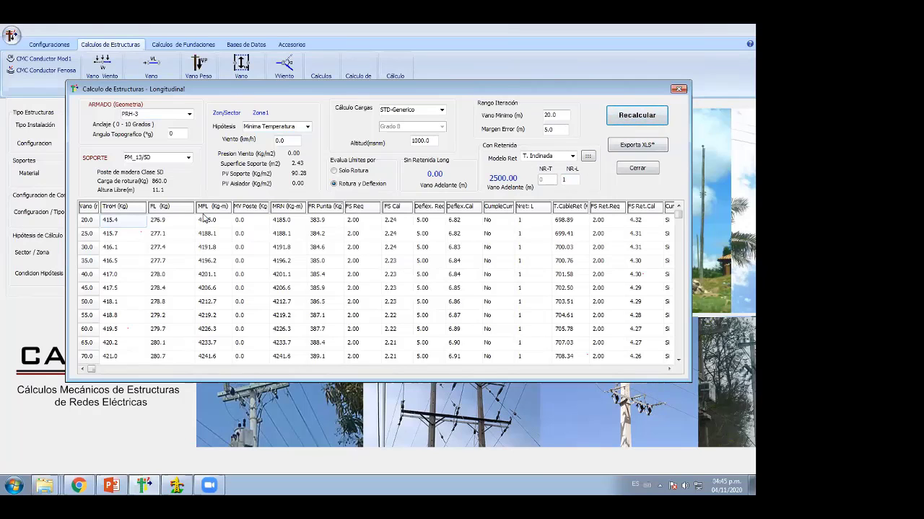
Switch to the PowerPoint presentation, examine the structure photos on its title slide, and return to the CAMRELT longitudinal calculation
click(111, 486)
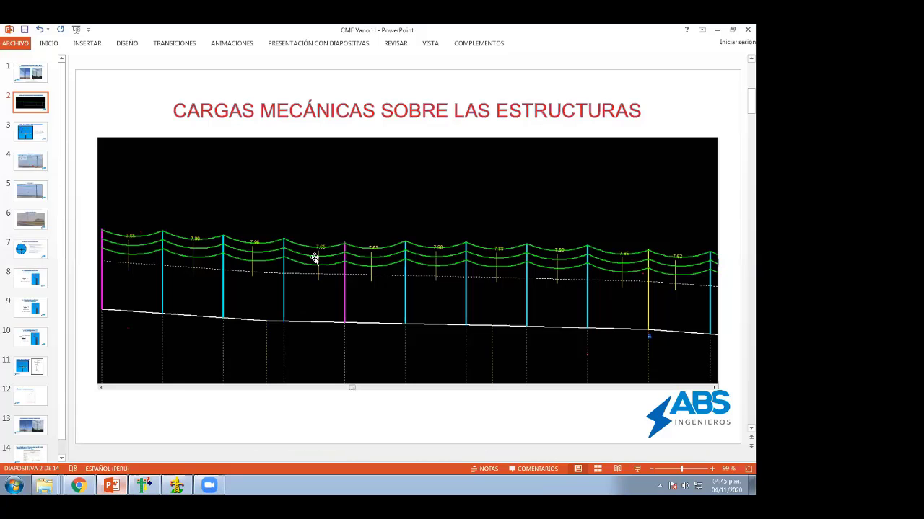
key(Up)
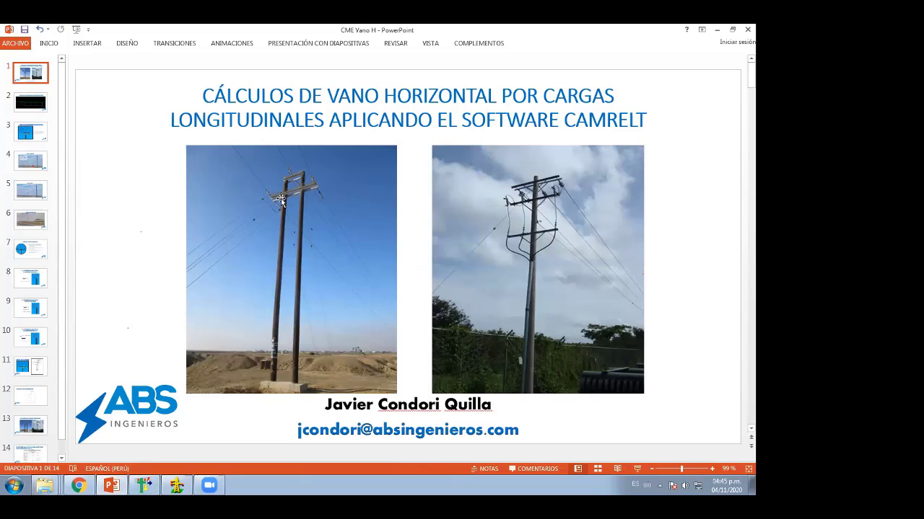
click(144, 486)
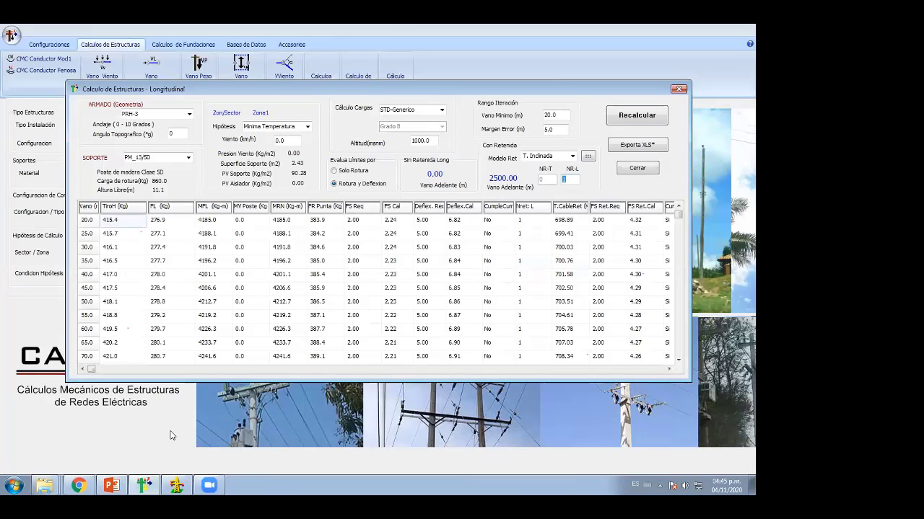
click(112, 486)
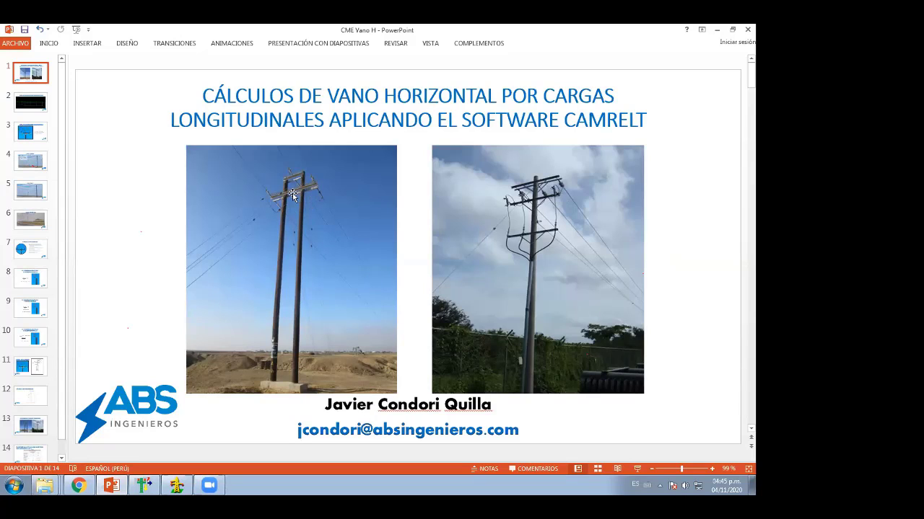
click(717, 30)
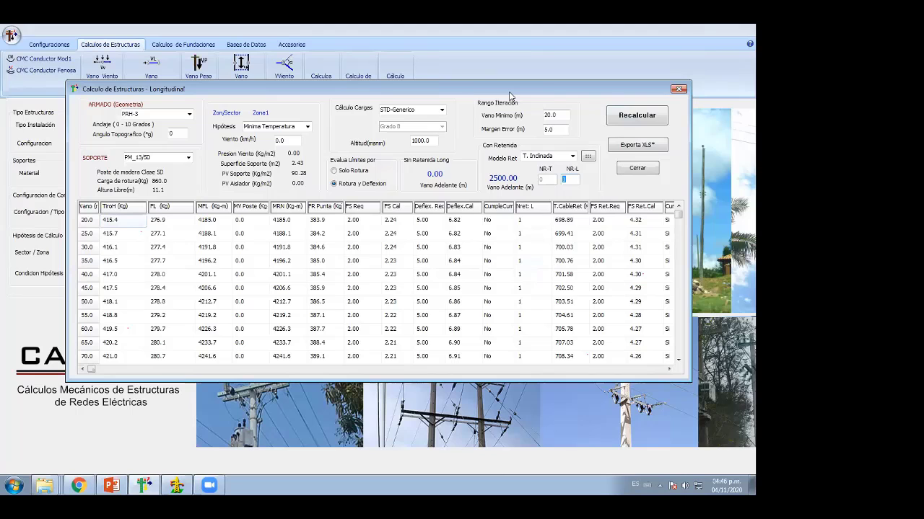
Close the longitudinal calculation and load the configuration file Configuracion_LDS.cfg
click(678, 90)
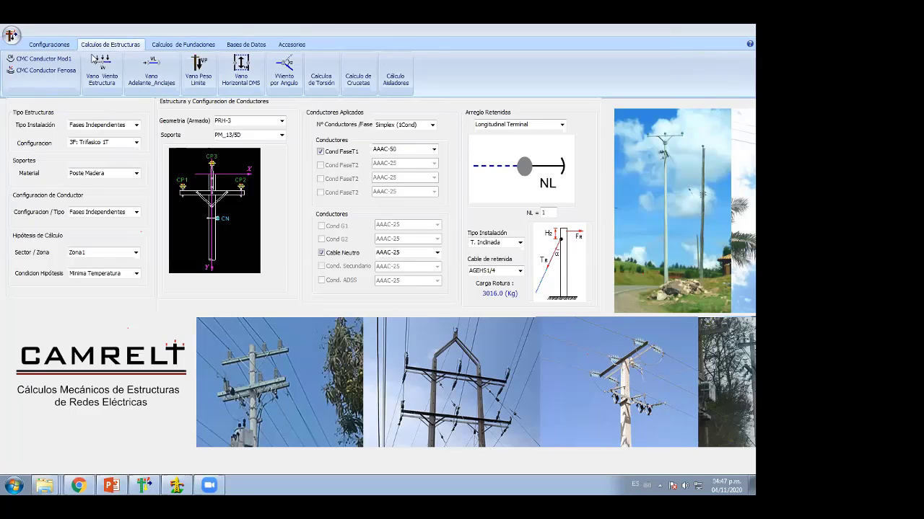
click(49, 44)
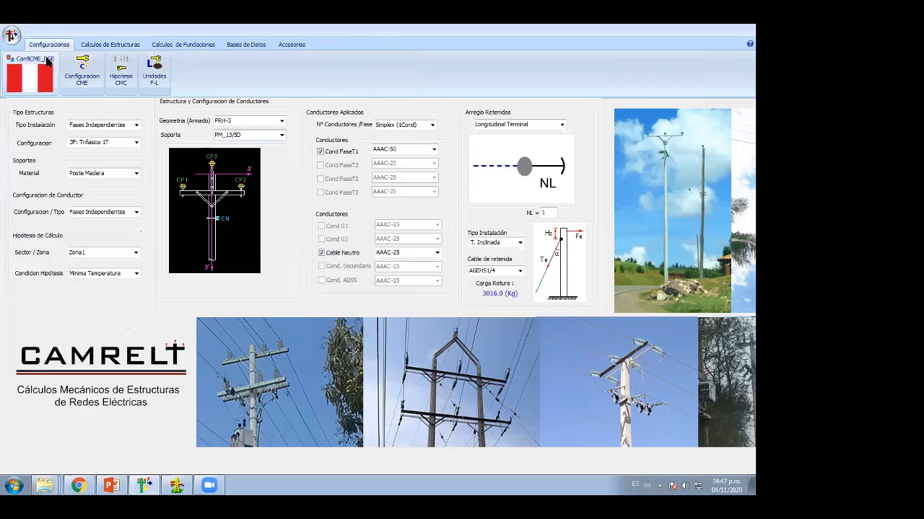
click(47, 62)
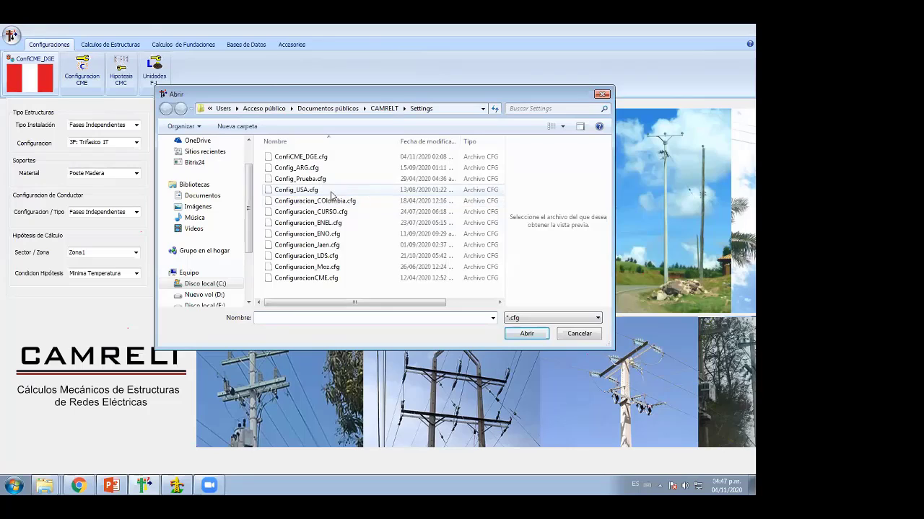
double_click(328, 257)
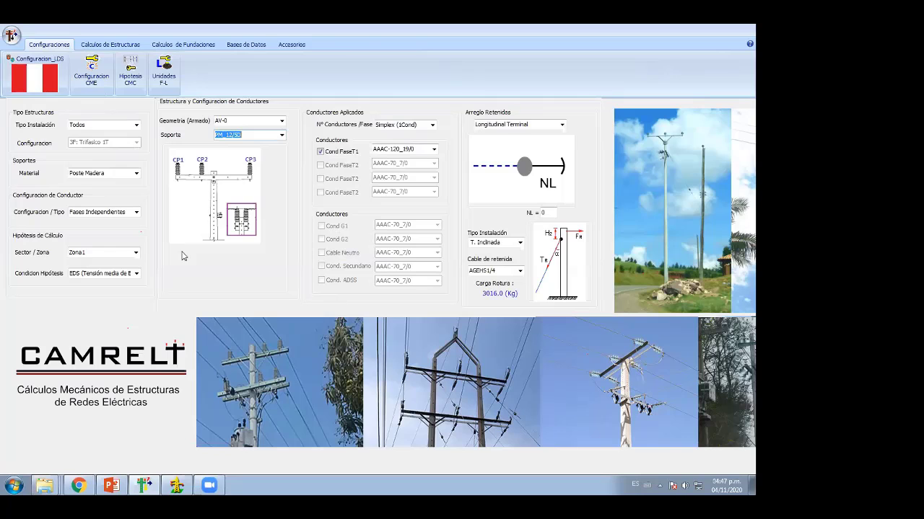
Switch to the Webcast Vano Horiz por Cargas L folder and open li-9-250_AV-17 from its Armados subfolder
right_click(44, 487)
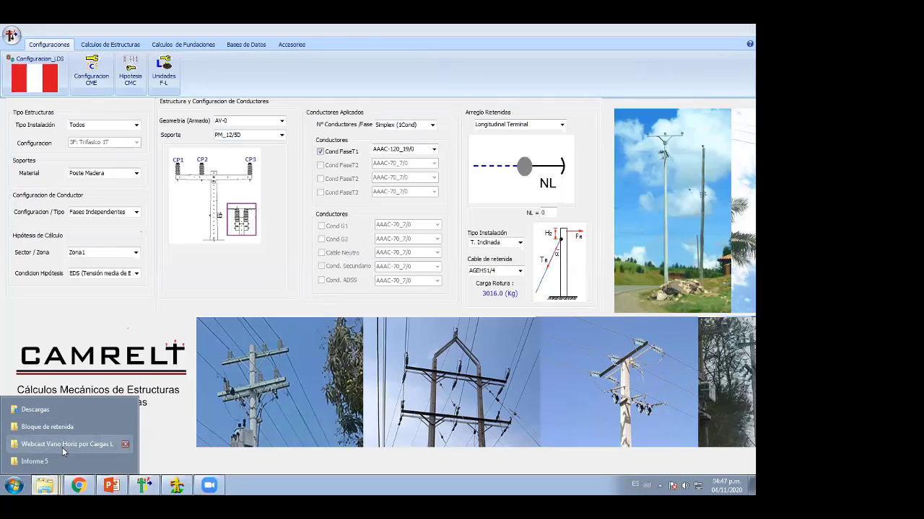
click(60, 444)
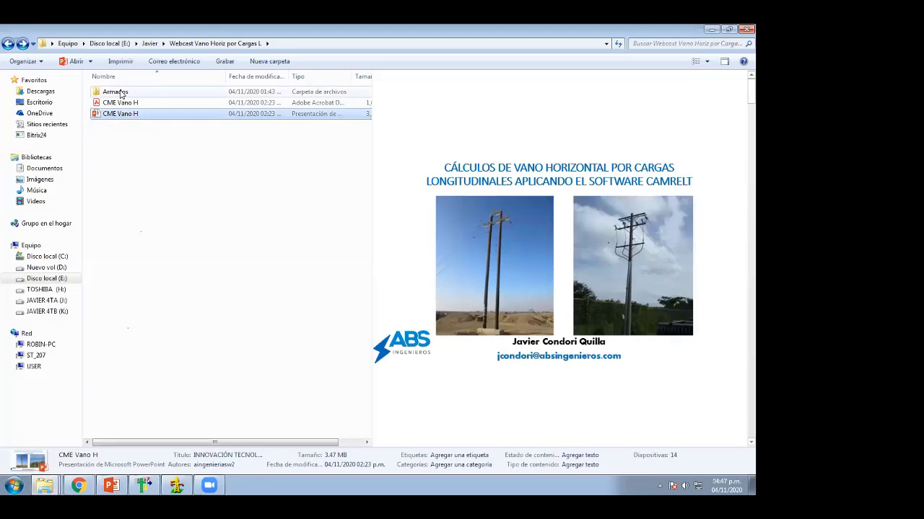
double_click(133, 93)
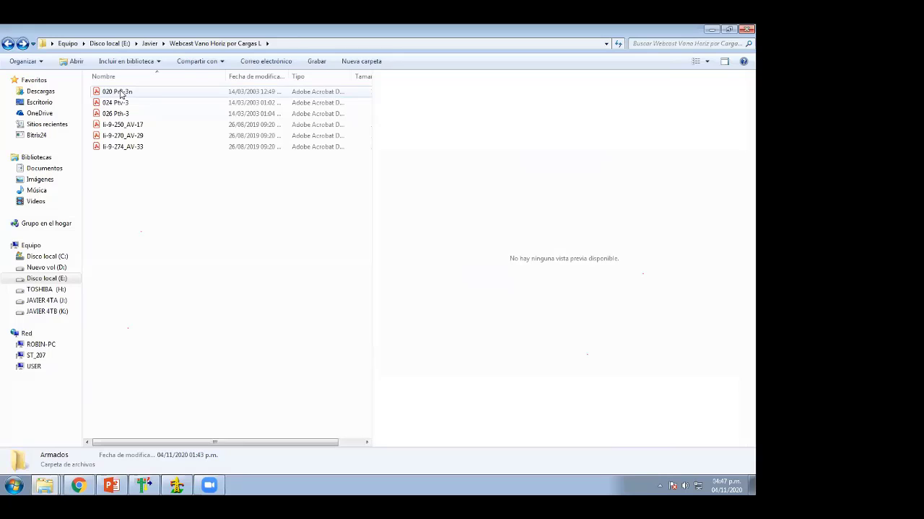
double_click(142, 128)
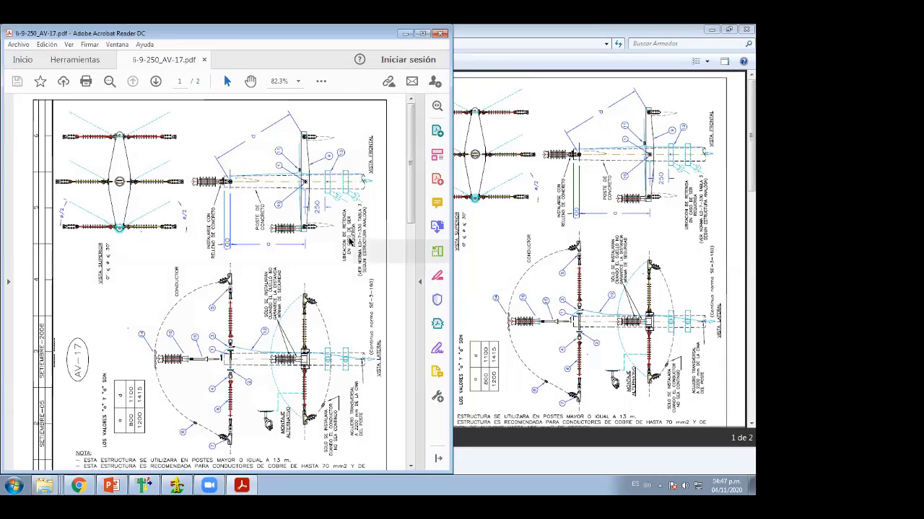
Rotate the AV-17 drawing clockwise, widen the Acrobat Reader window and examine the structure's lateral and front views
right_click(311, 186)
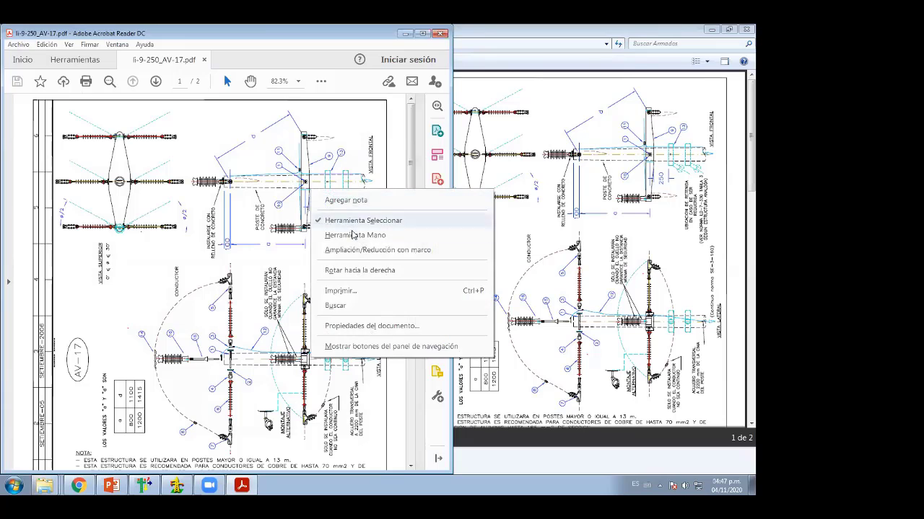
click(360, 272)
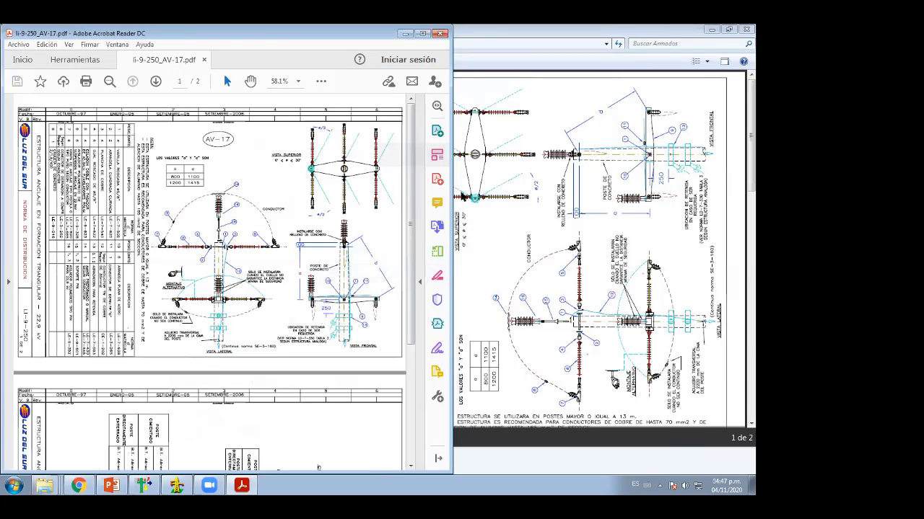
drag(454, 202, 754, 217)
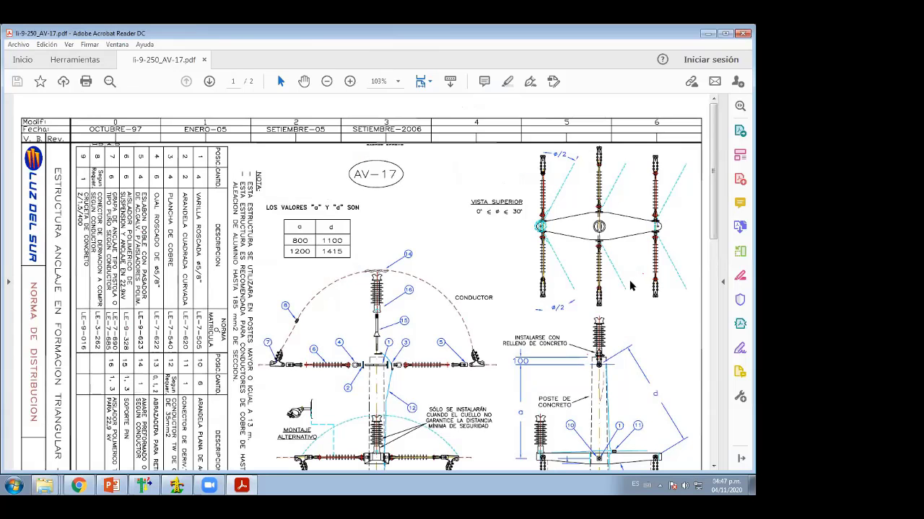
scroll(344, 313, down, 2)
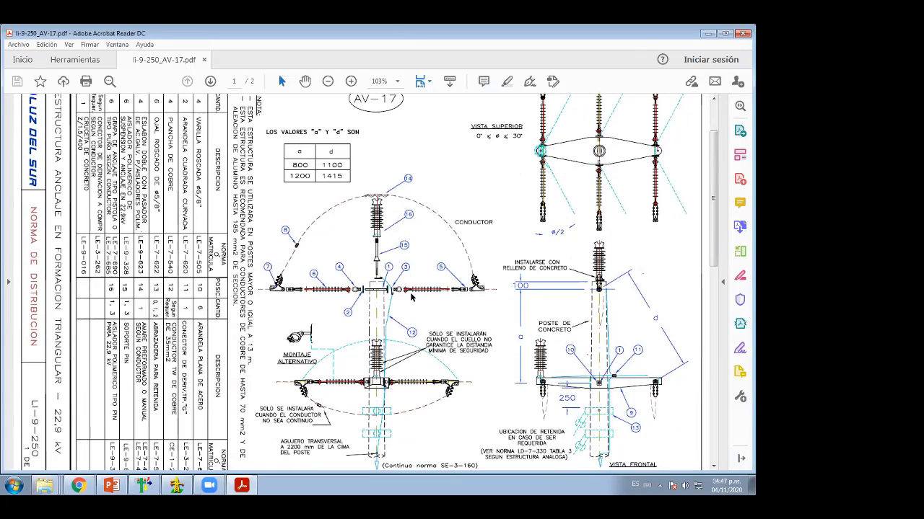
scroll(412, 297, up, 1)
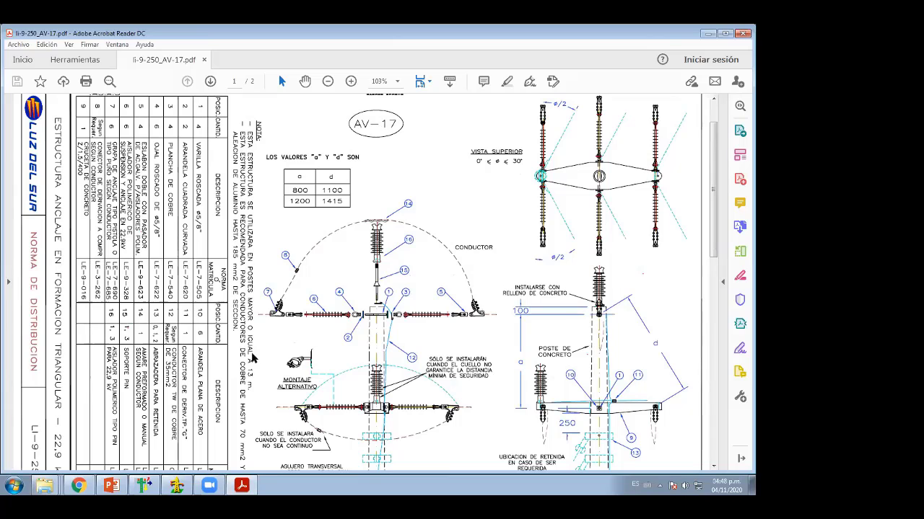
scroll(614, 363, down, 1)
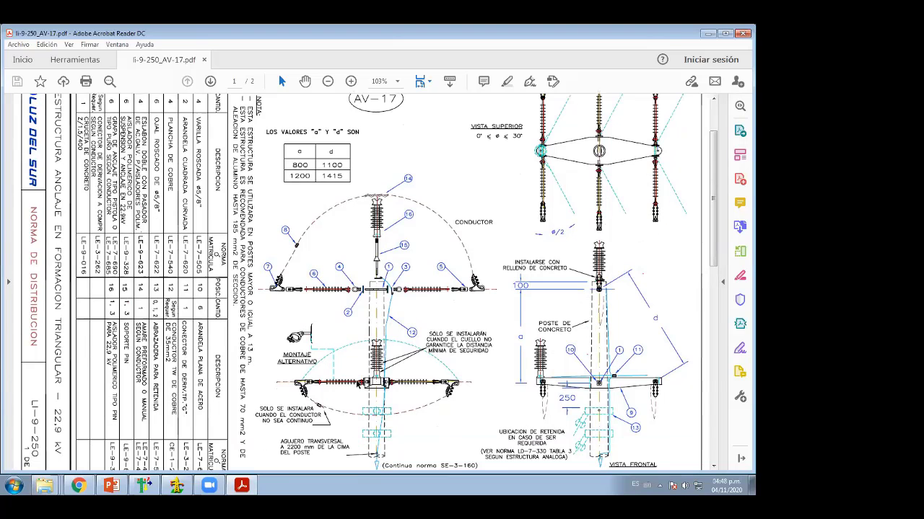
Return to the Armados folder and open the li-9-270_AV-29 drawing
mouse_move(45, 485)
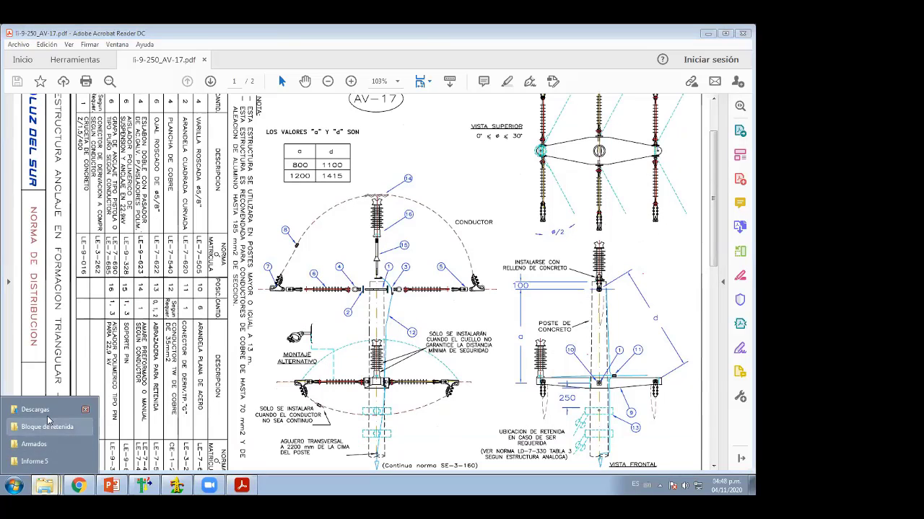
click(33, 444)
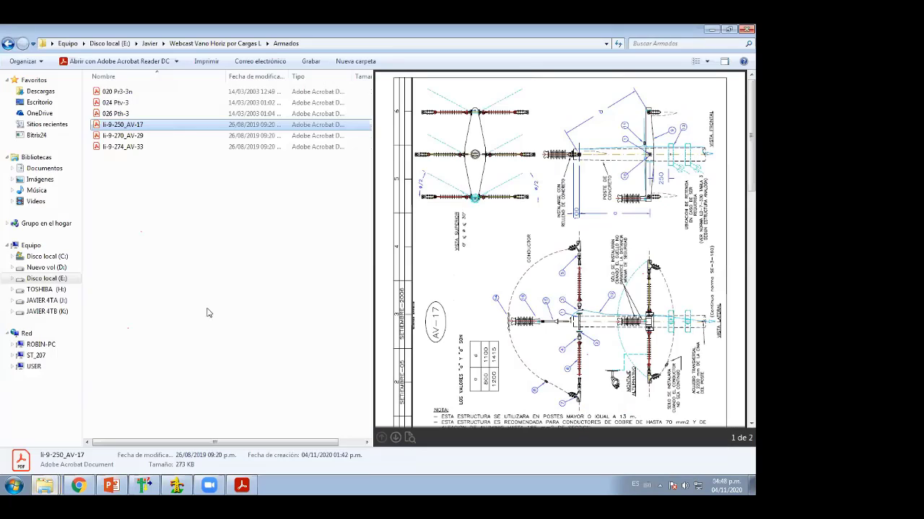
double_click(139, 137)
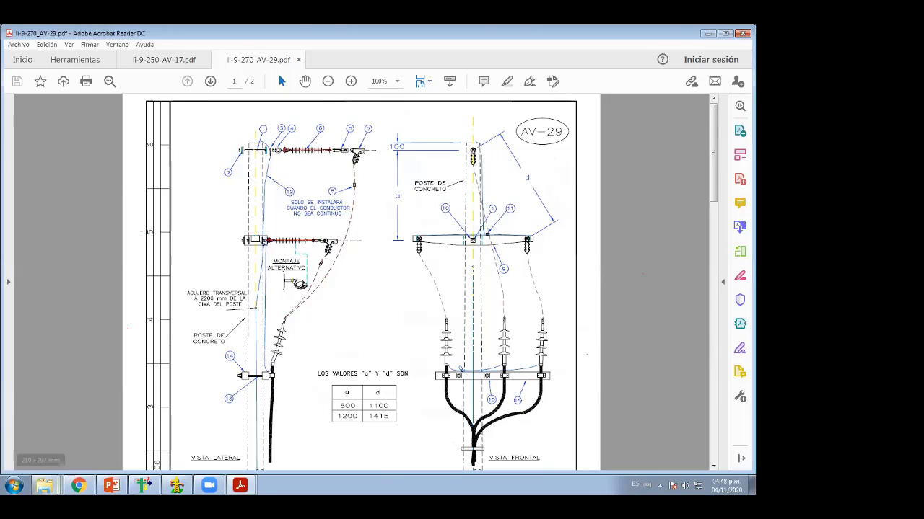
Open the li-9-274_AV-33 drawing from the Armados folder and examine its conductor and guy arrangement
right_click(44, 485)
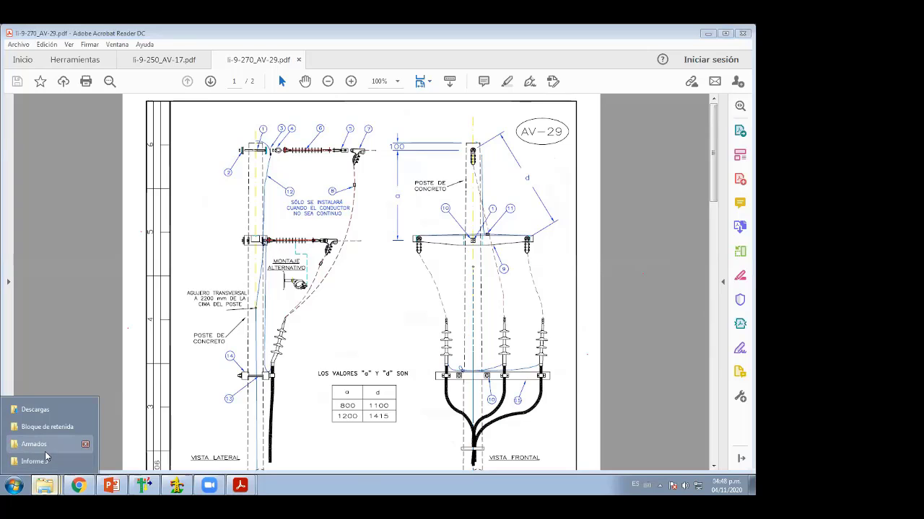
click(46, 452)
double_click(124, 148)
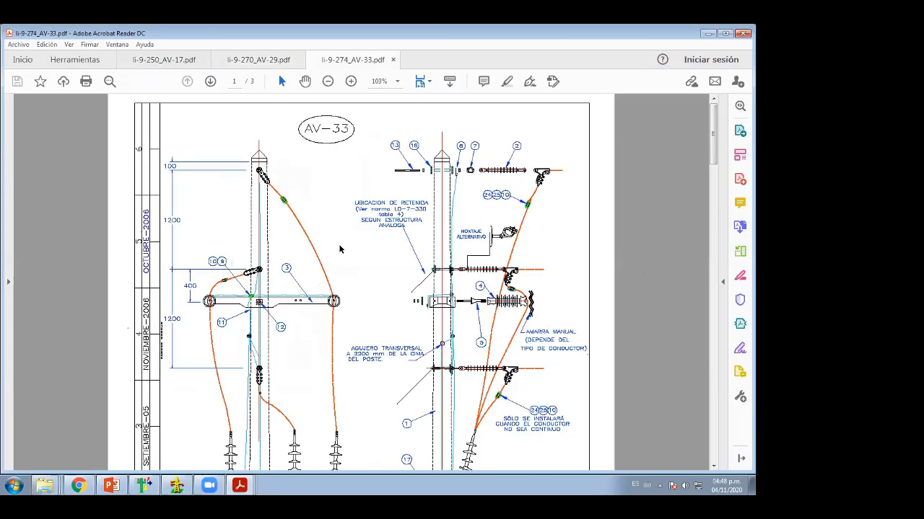
scroll(339, 249, down, 1)
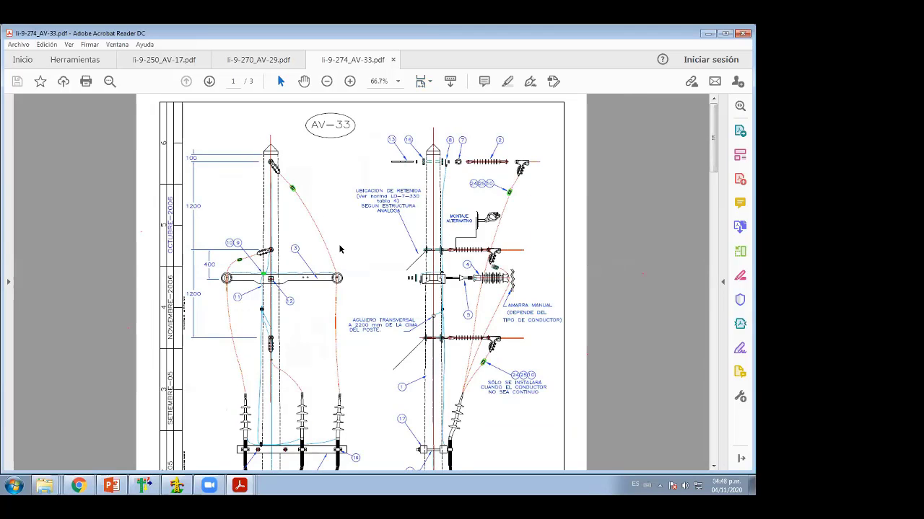
scroll(276, 190, down, 1)
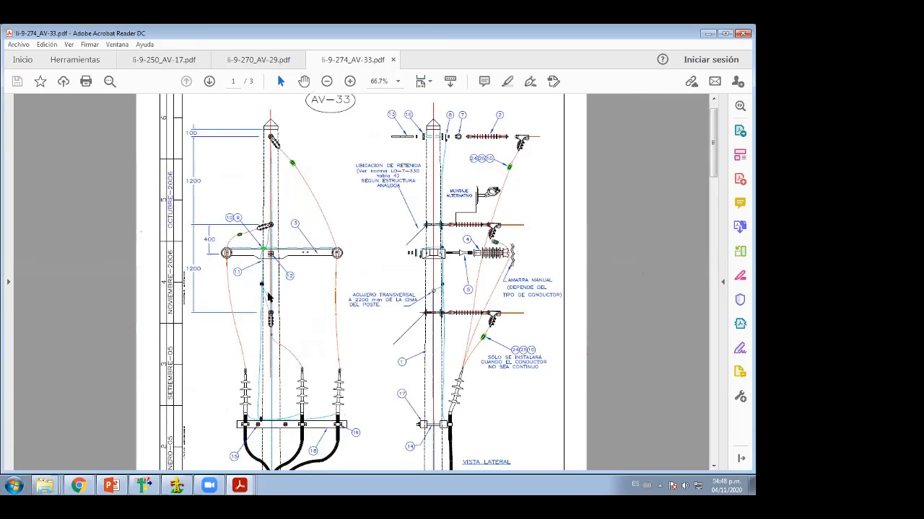
Switch back to CAMRELT and reload the configuration file Configuracion_LDS.cfg
click(143, 485)
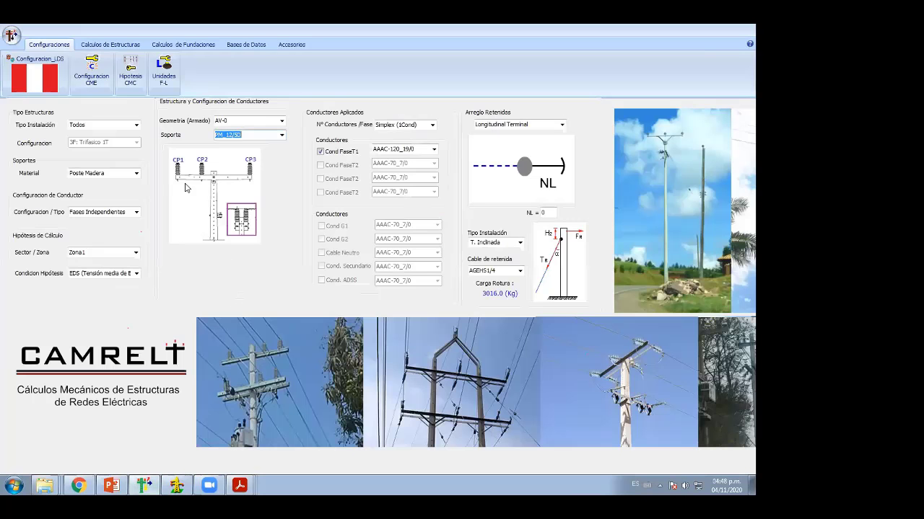
click(35, 73)
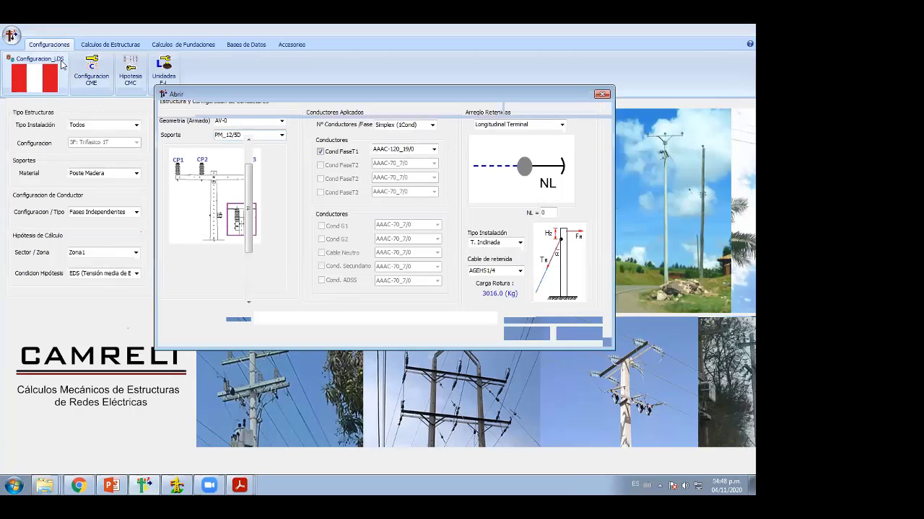
double_click(318, 255)
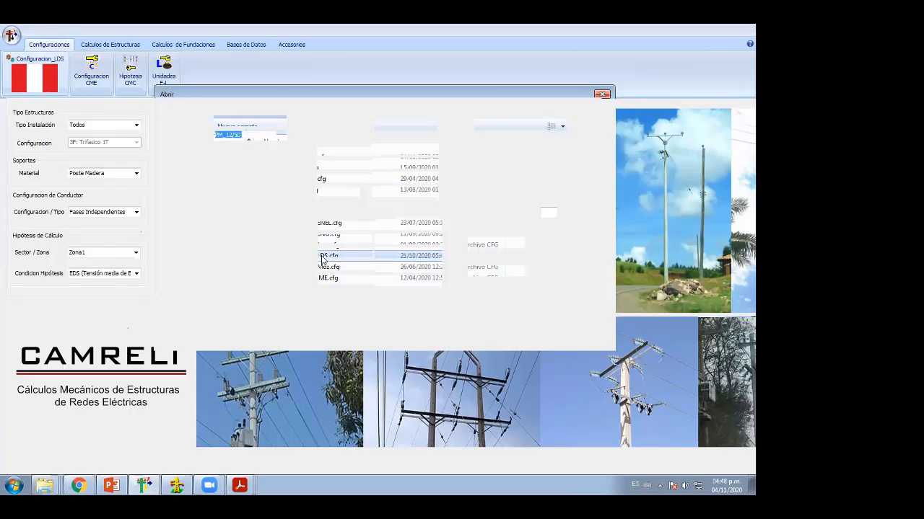
Choose AV-33 as the structure geometry
click(282, 121)
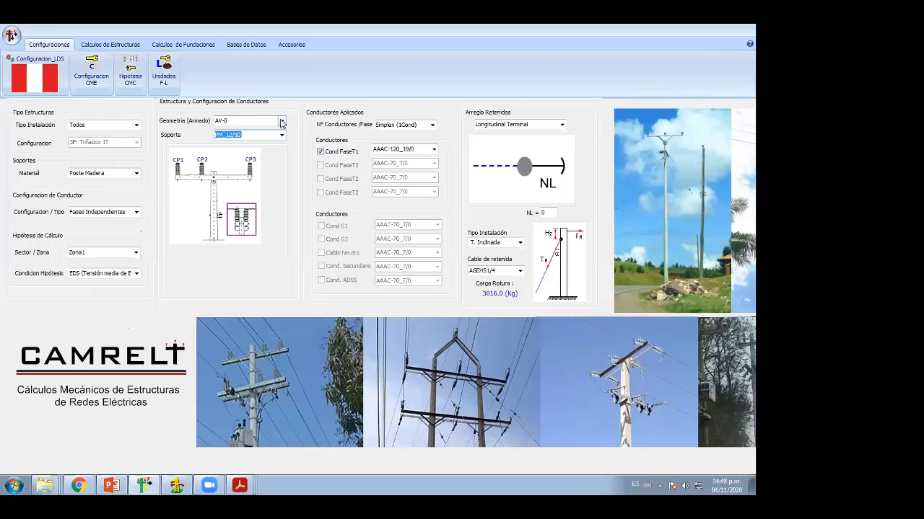
click(282, 121)
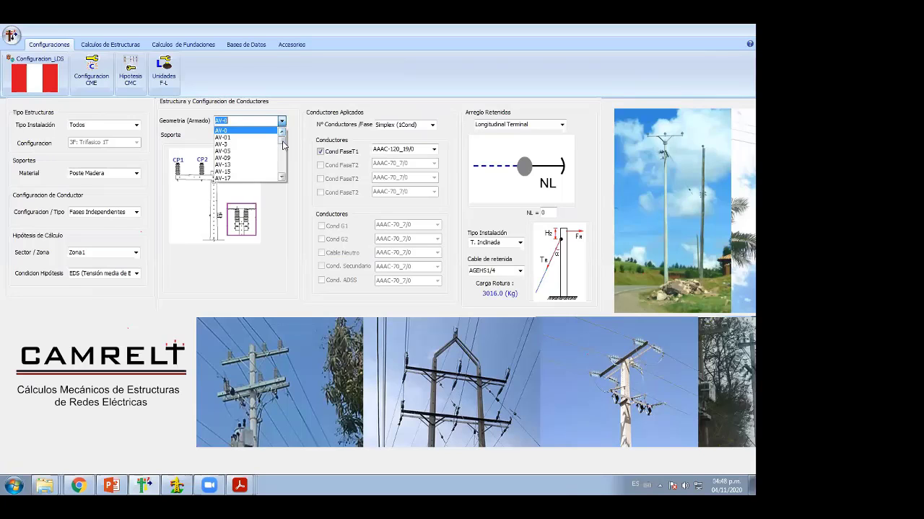
scroll(283, 145, down, 3)
click(249, 154)
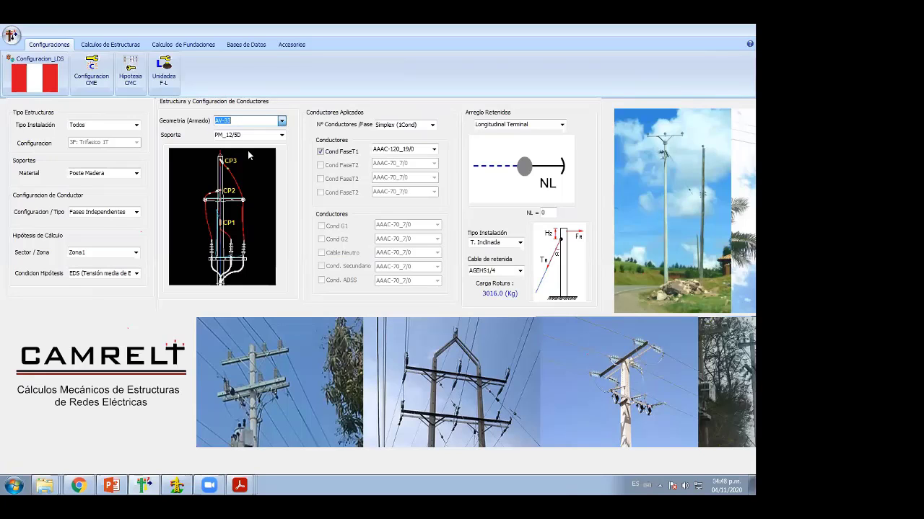
Set the support material to Poste Concreto and choose the PCAC_12/300 pole
click(135, 174)
click(116, 190)
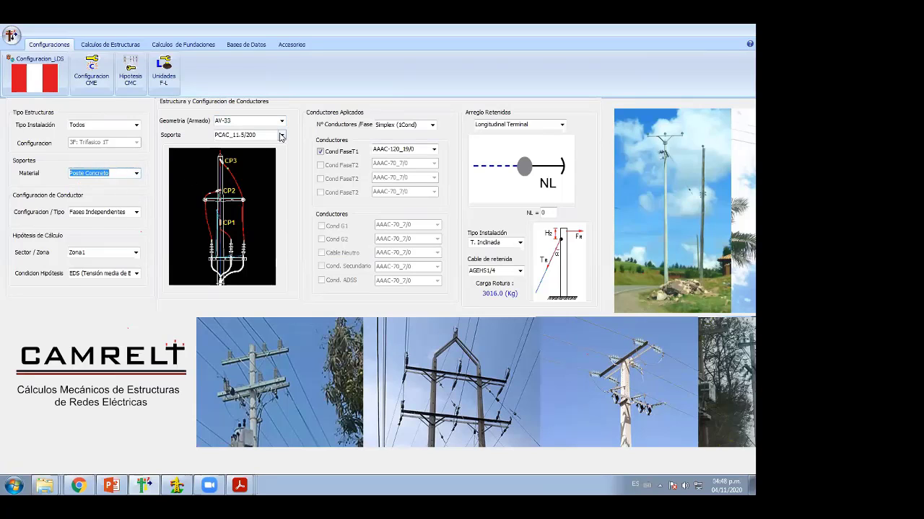
click(281, 135)
click(247, 175)
key(Down)
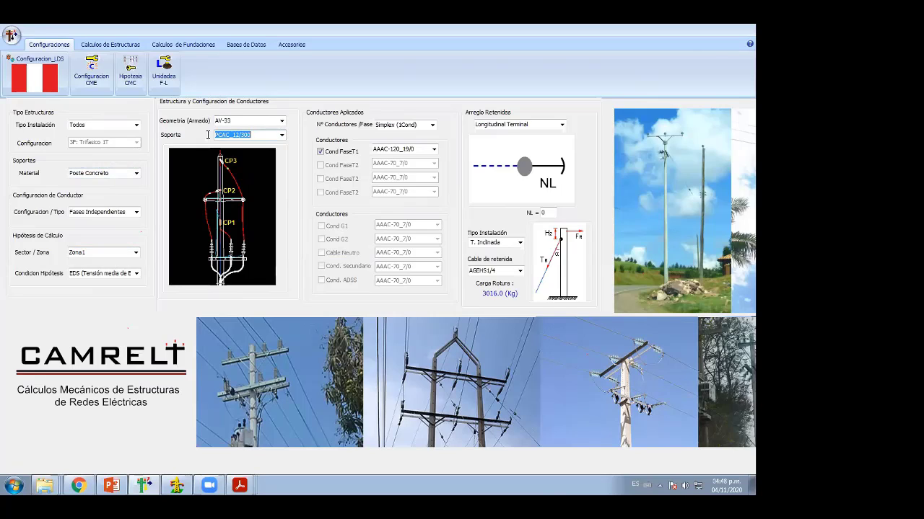
Set the guy cable to AGEHS5/16 and use the Longitudinal Terminal guy arrangement with NL 1
click(521, 271)
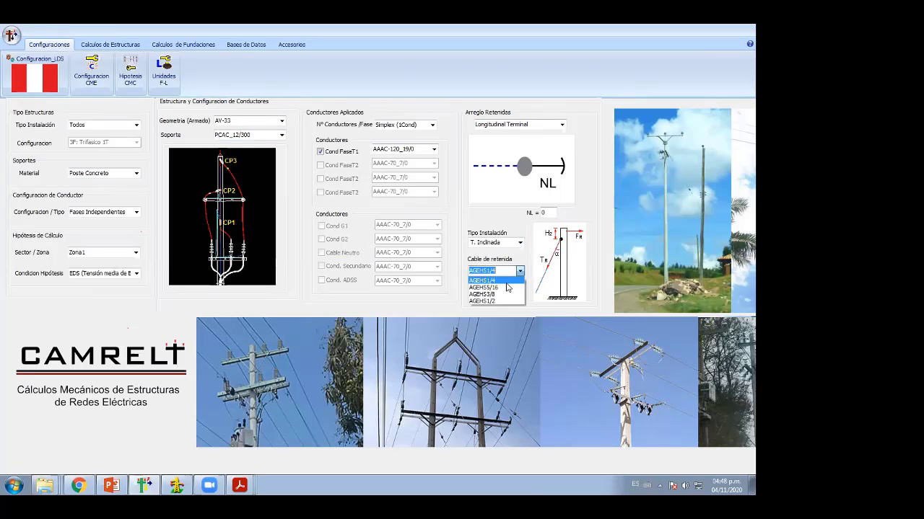
click(505, 287)
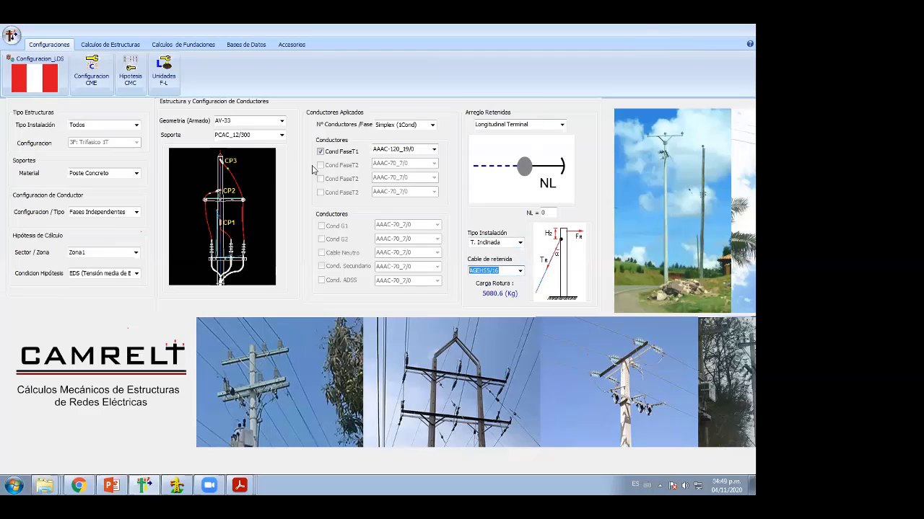
click(562, 124)
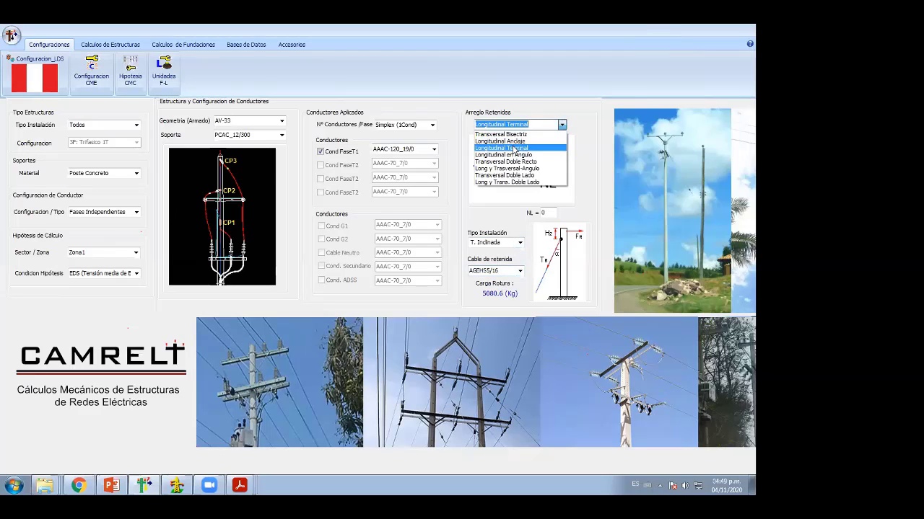
click(534, 134)
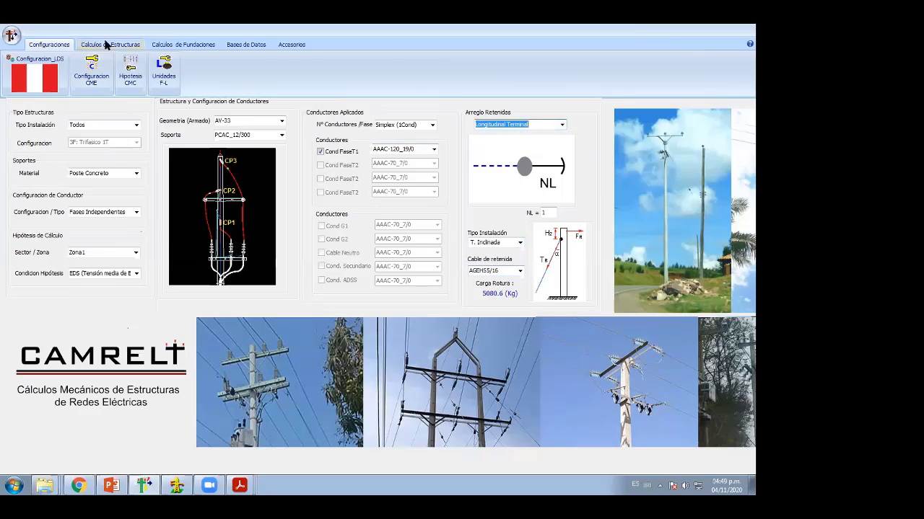
Review the safety factors, deflection limits and guy settings in the general CME configuration, and accept them
click(108, 45)
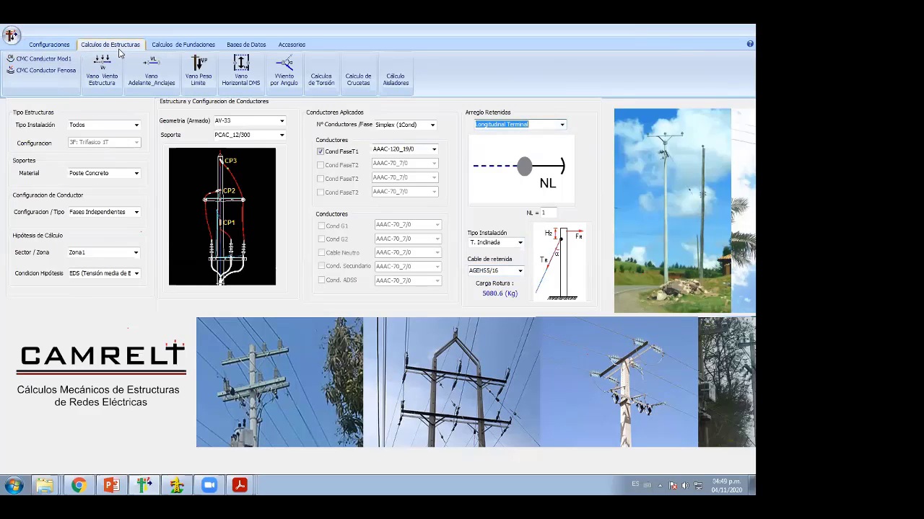
click(70, 46)
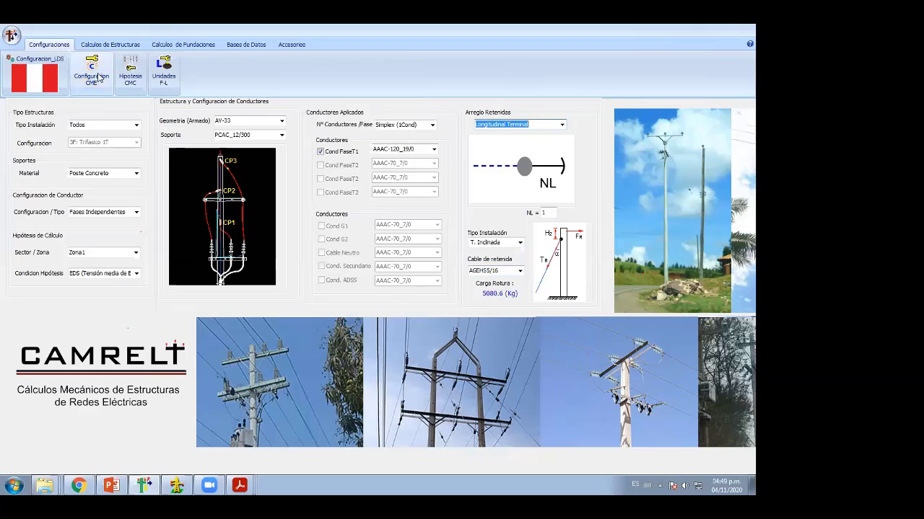
click(91, 70)
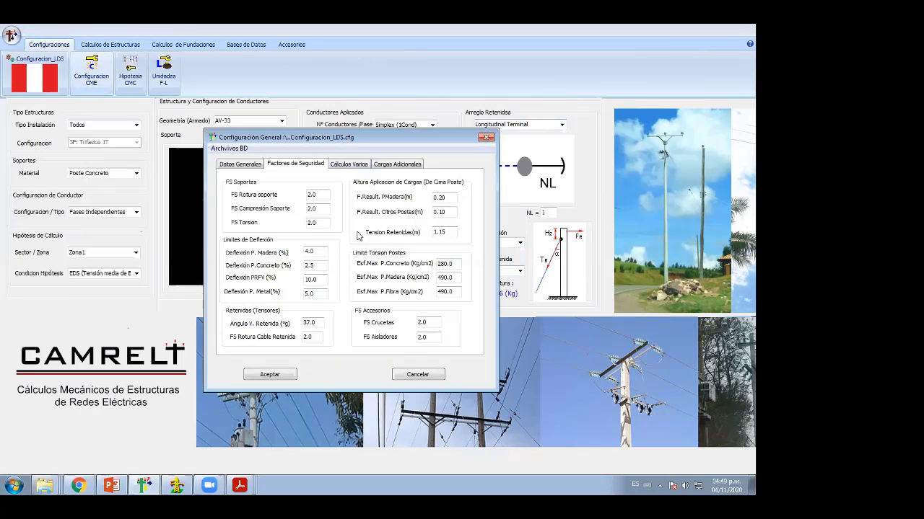
click(269, 374)
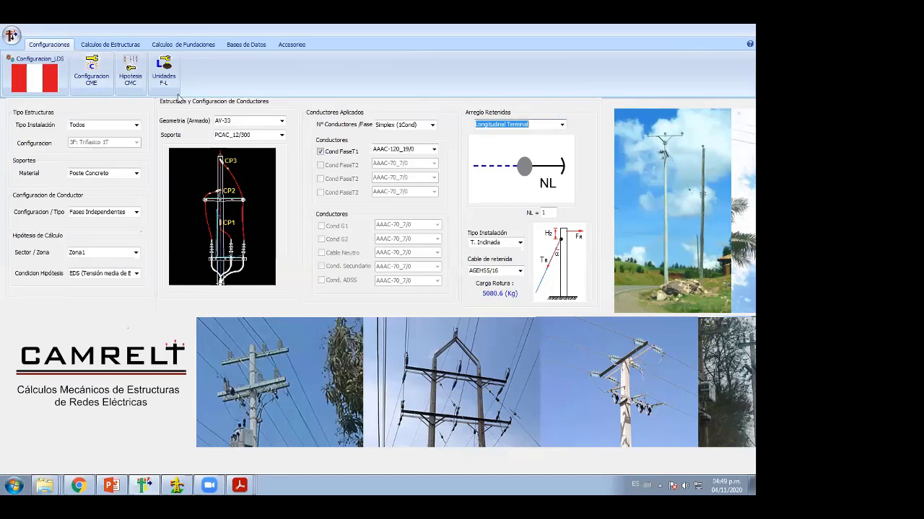
Open the longitudinal forward-span calculation for anchor structures and set its hypothesis to Maximo Viento
click(111, 46)
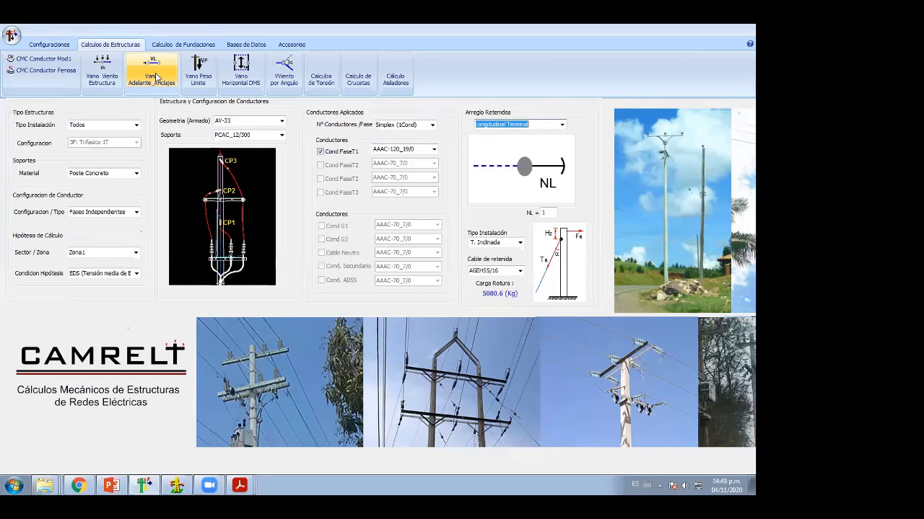
click(157, 76)
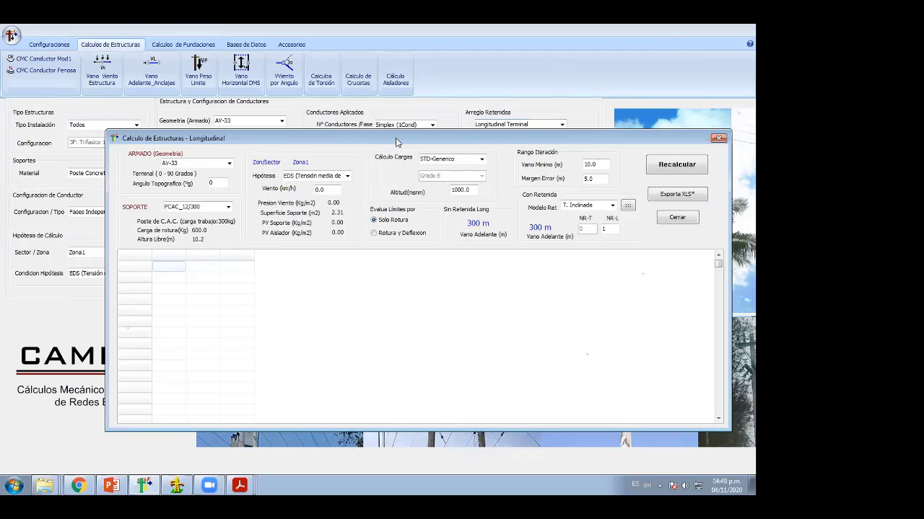
drag(395, 142, 351, 107)
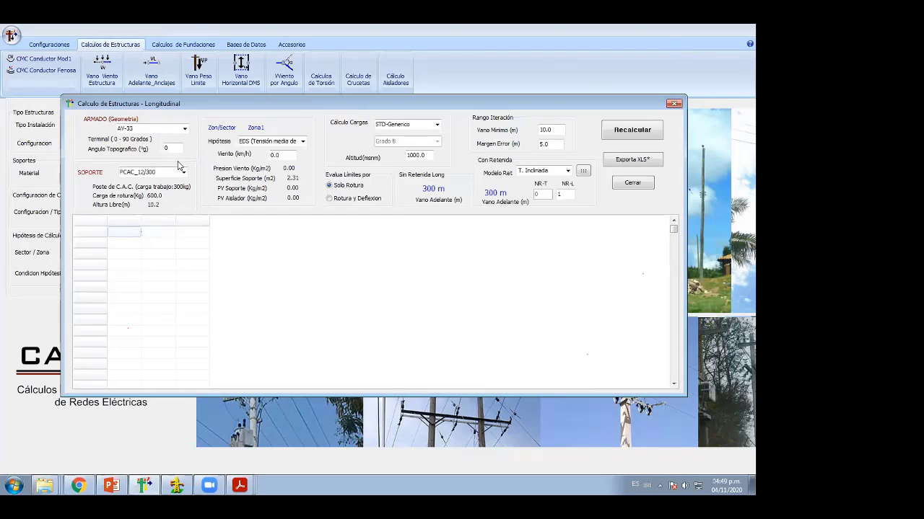
click(303, 142)
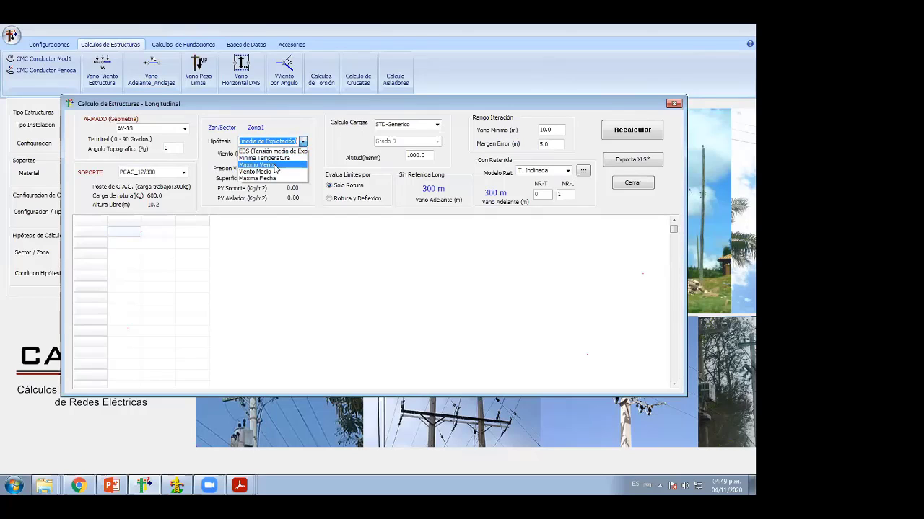
click(274, 166)
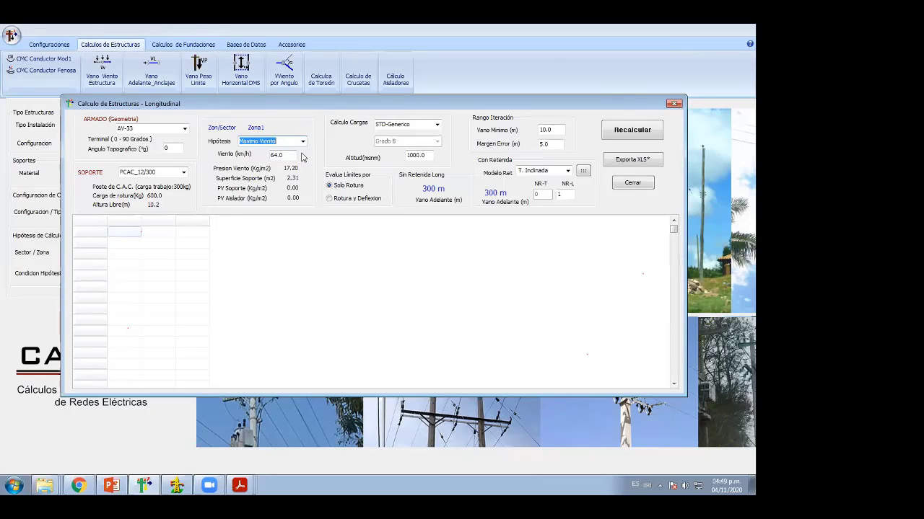
Set the number of longitudinal guys to 0 and recalculate the AV-33 forward span
click(415, 74)
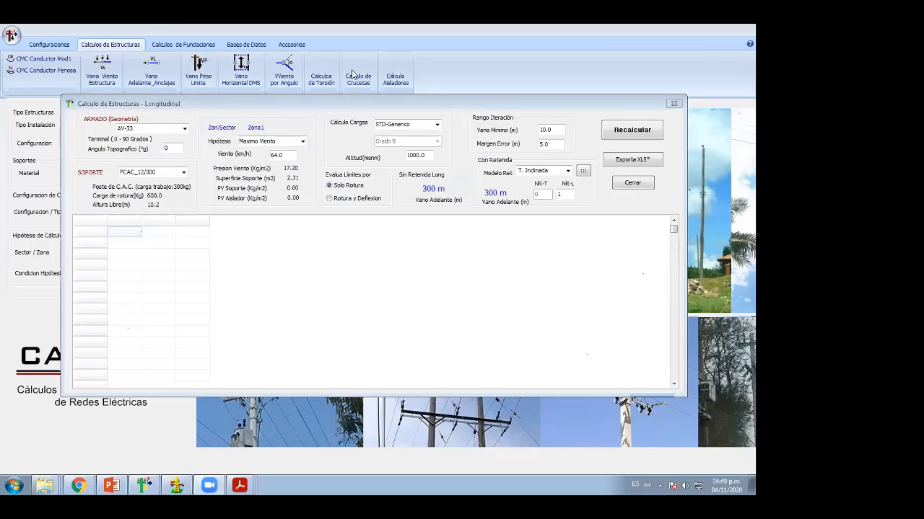
click(535, 192)
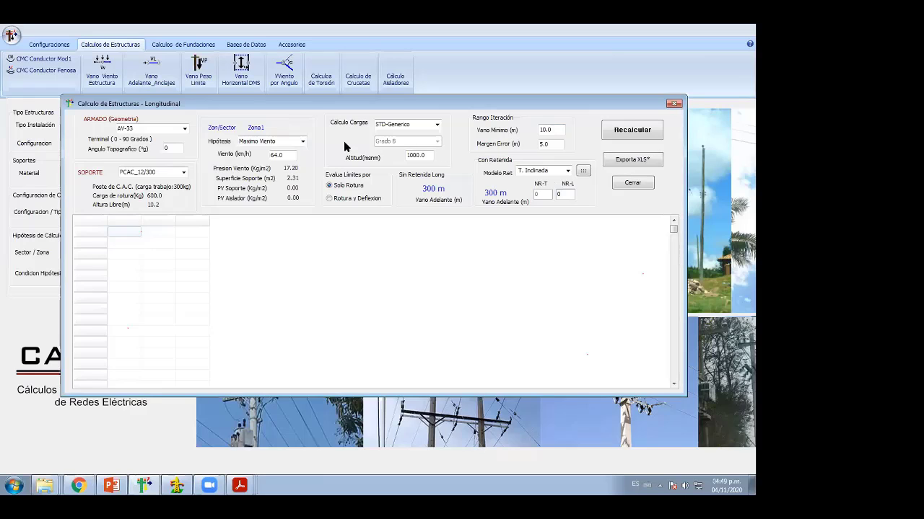
click(635, 130)
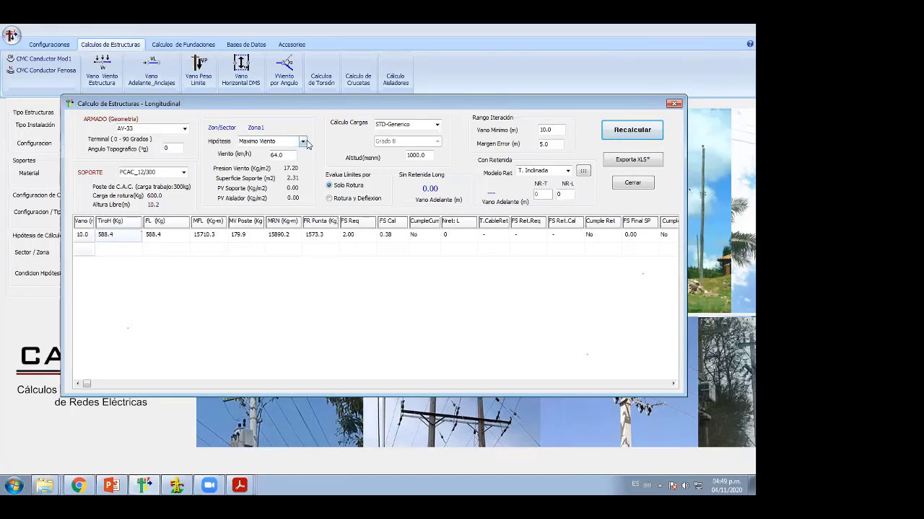
drag(289, 155, 249, 156)
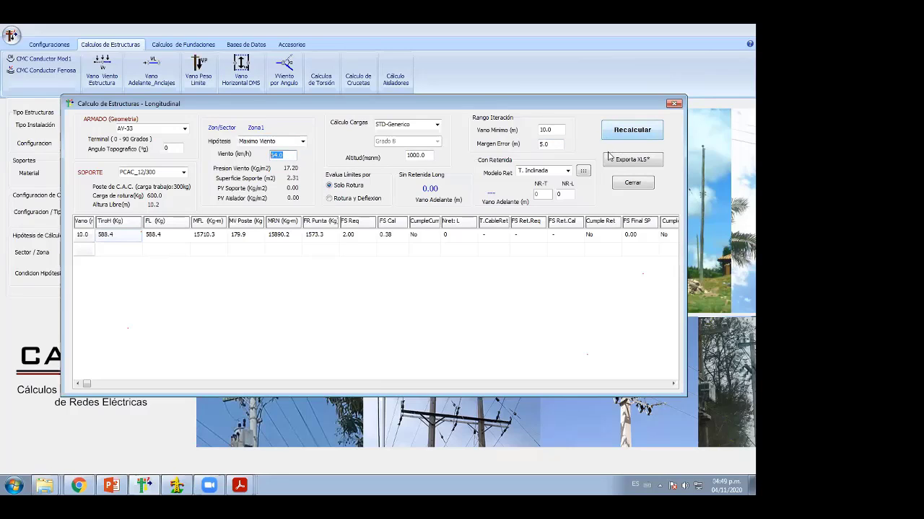
Recalculate the forward span with one longitudinal guy and again with two
click(572, 194)
text(1)
click(624, 133)
key(BackSpace)
text(2)
click(639, 140)
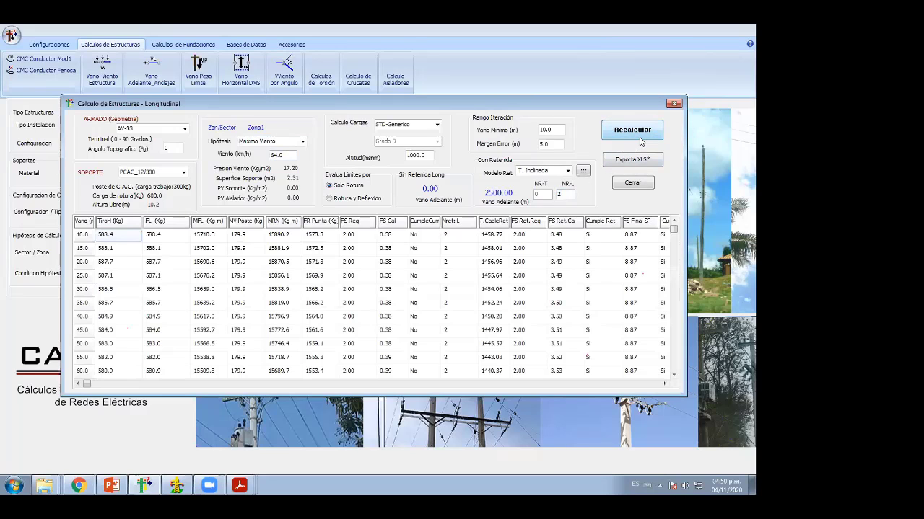
key(Tab)
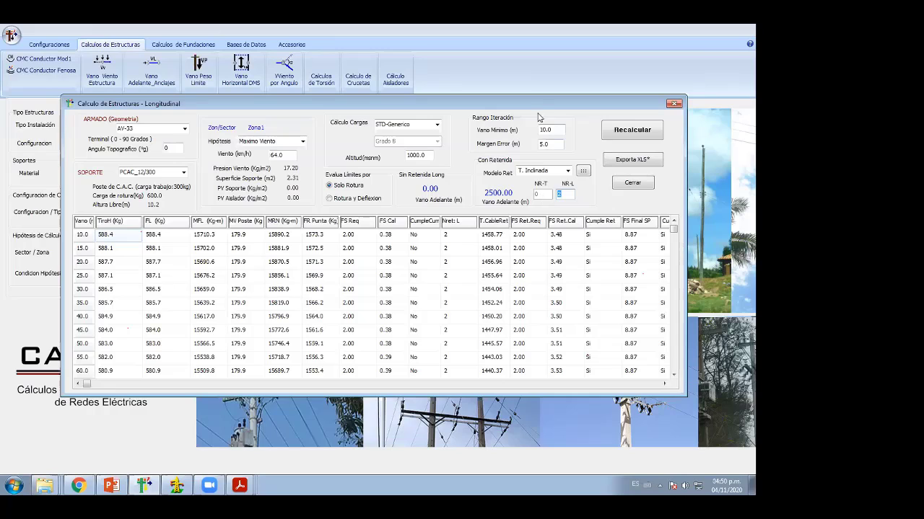
Uncover the main form's guy data to check the cable's breaking load, and close the longitudinal calculation
drag(534, 105, 288, 150)
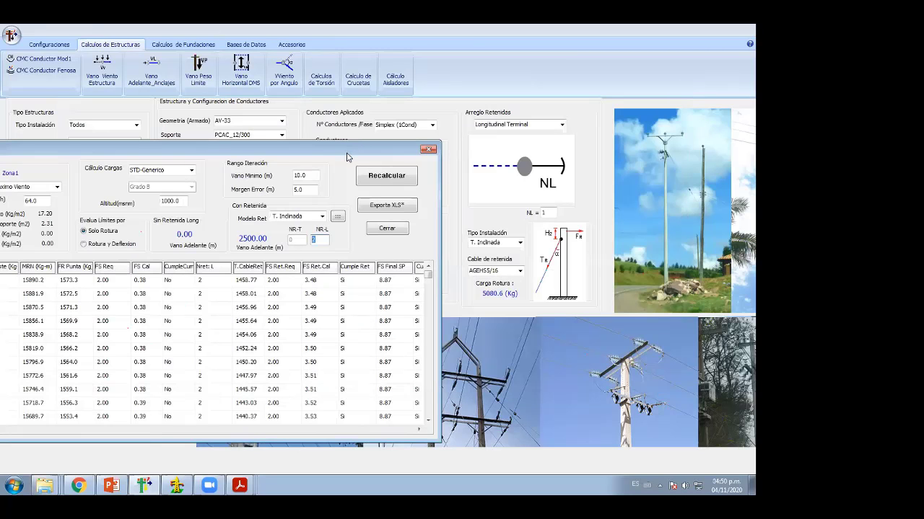
drag(346, 157, 352, 141)
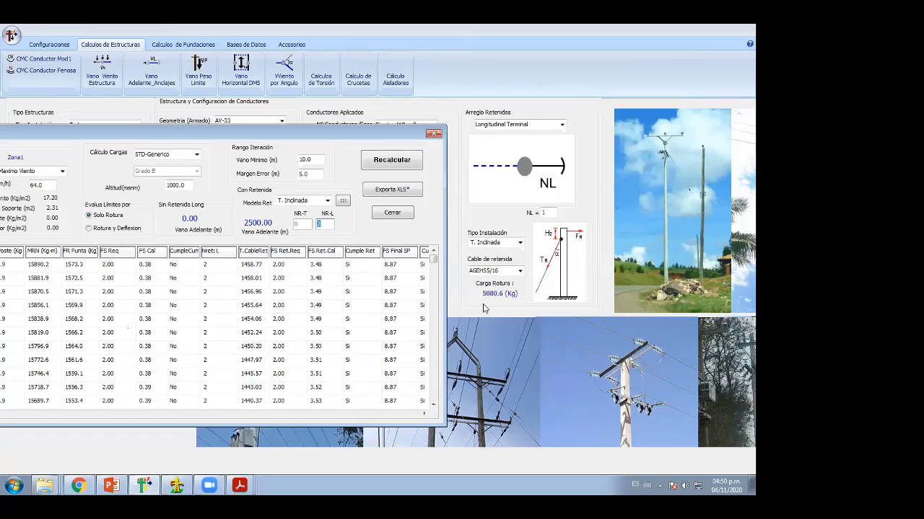
click(434, 134)
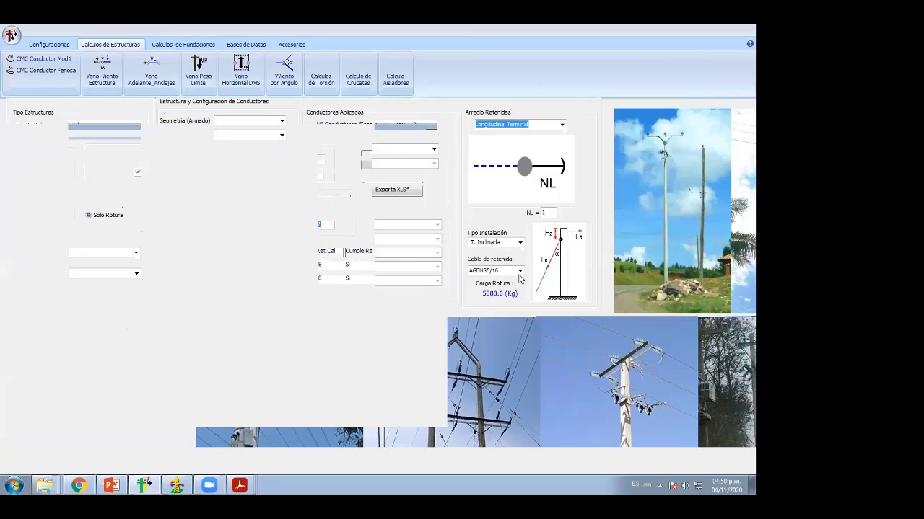
Switch the guy cable to AGEHS1/4 and back to AGEHS5/16 to compare their breaking loads
click(520, 270)
click(503, 281)
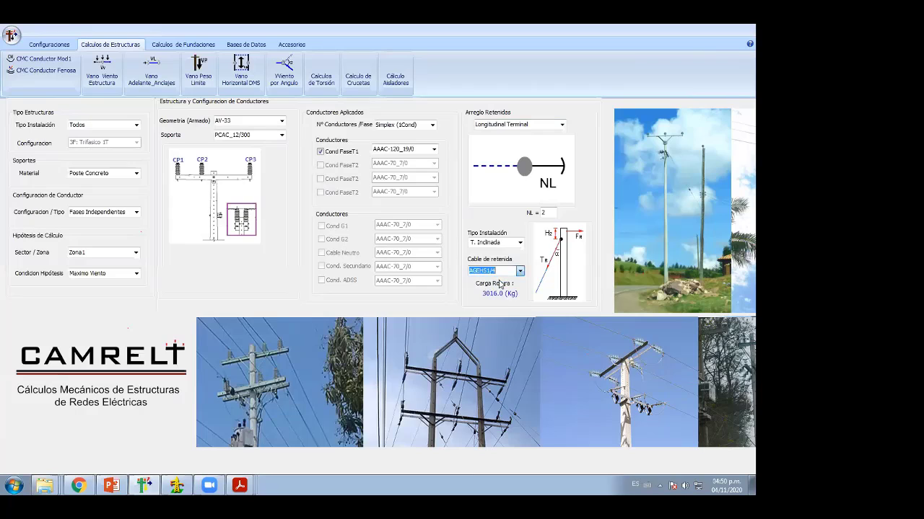
click(520, 272)
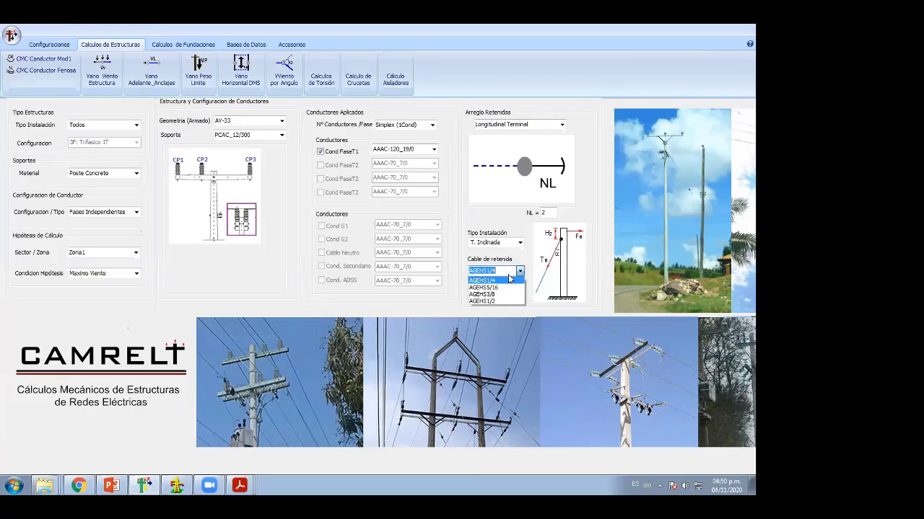
click(502, 291)
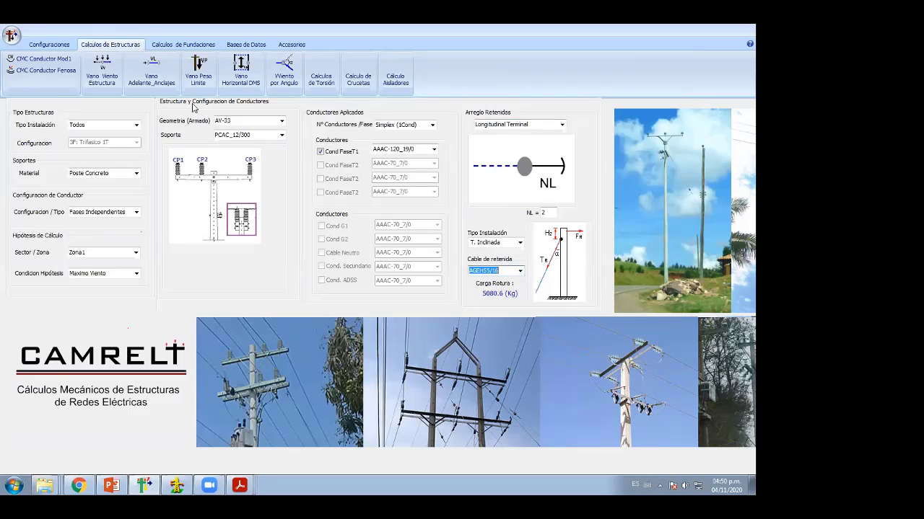
Reopen the longitudinal calculation for AV-33 and recalculate the spans with two longitudinal guys under Maximo Viento
click(160, 76)
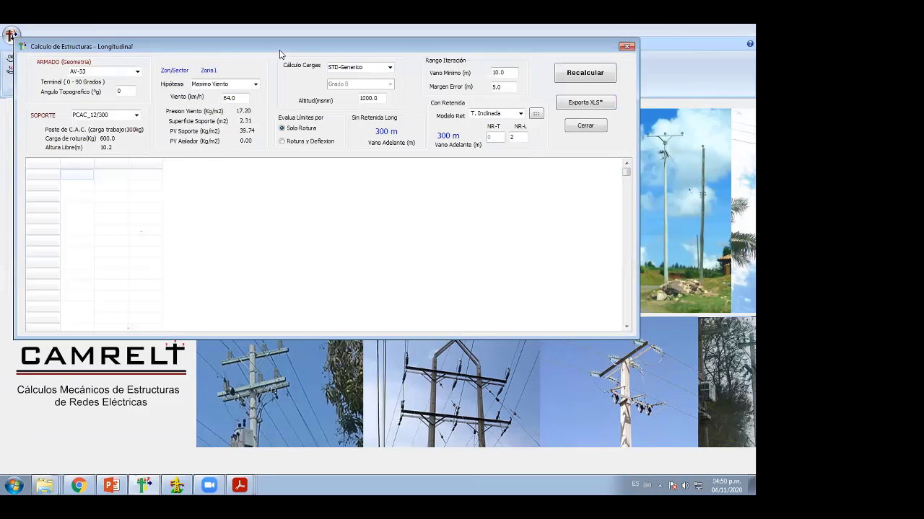
drag(280, 54, 345, 119)
click(648, 137)
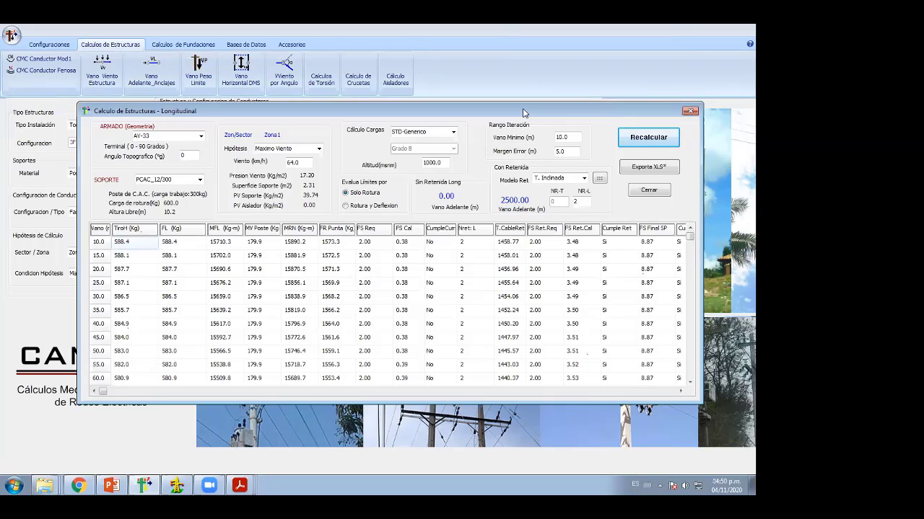
Recalculate the AV-33 spans and switch the limit evaluation to Rotura y Deflexion
drag(524, 113, 515, 125)
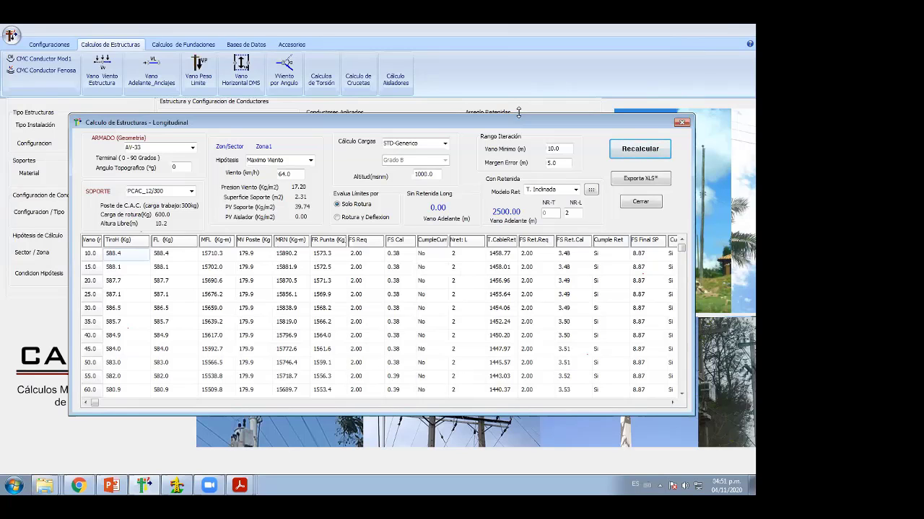
drag(515, 127, 515, 119)
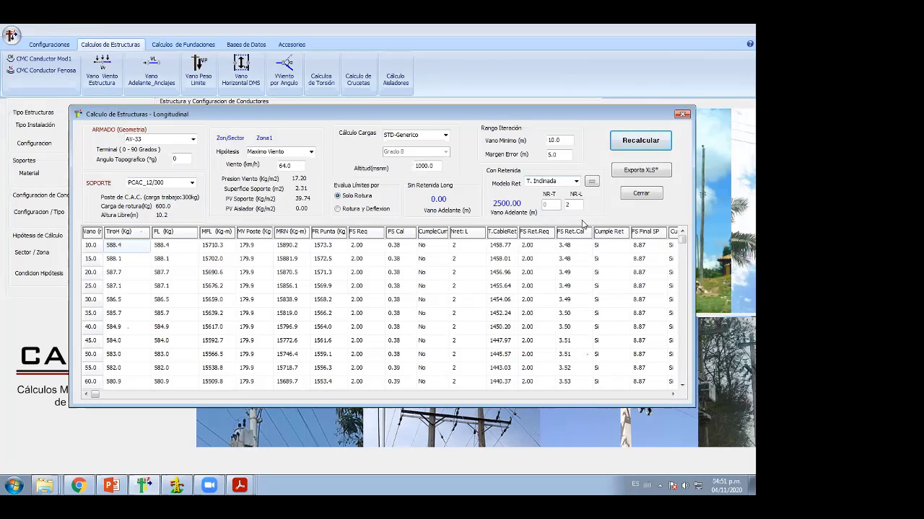
click(646, 143)
click(364, 210)
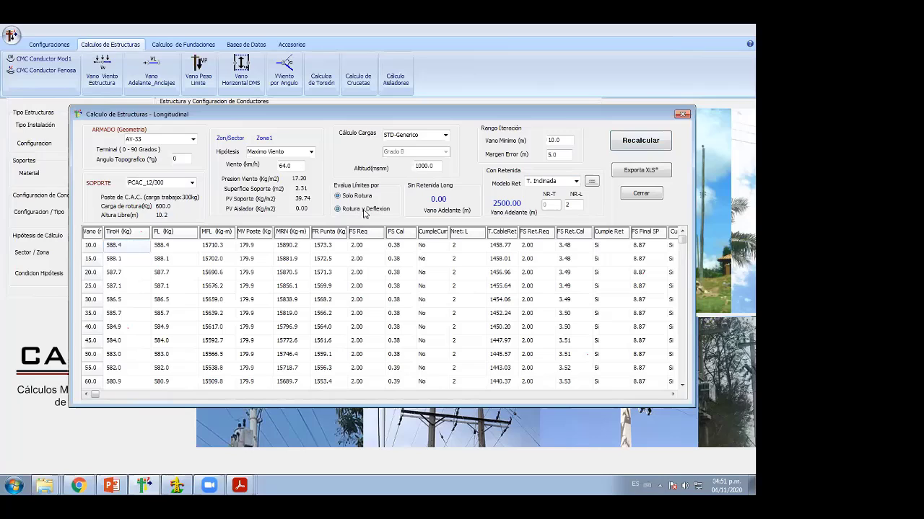
Recalculate the AV-33 spans under Rotura y Deflexion and check the required and calculated safety factor and deflection columns
click(615, 143)
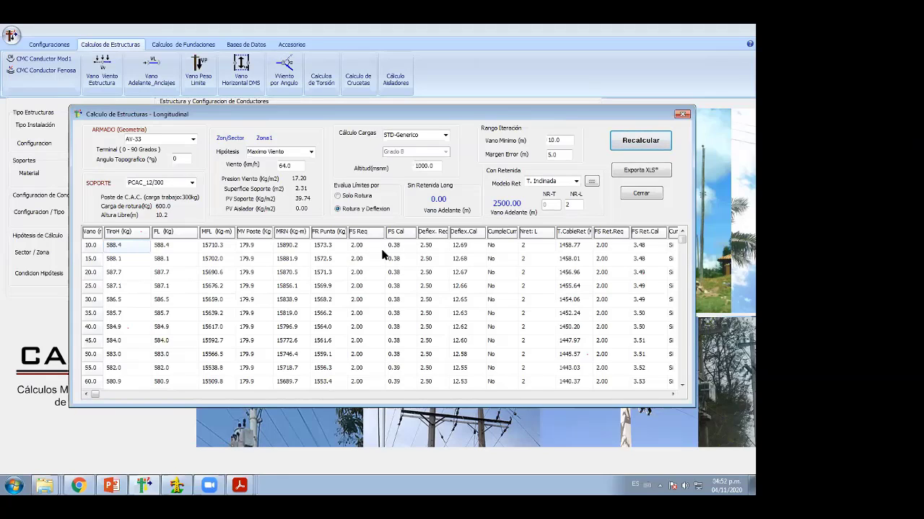
click(362, 248)
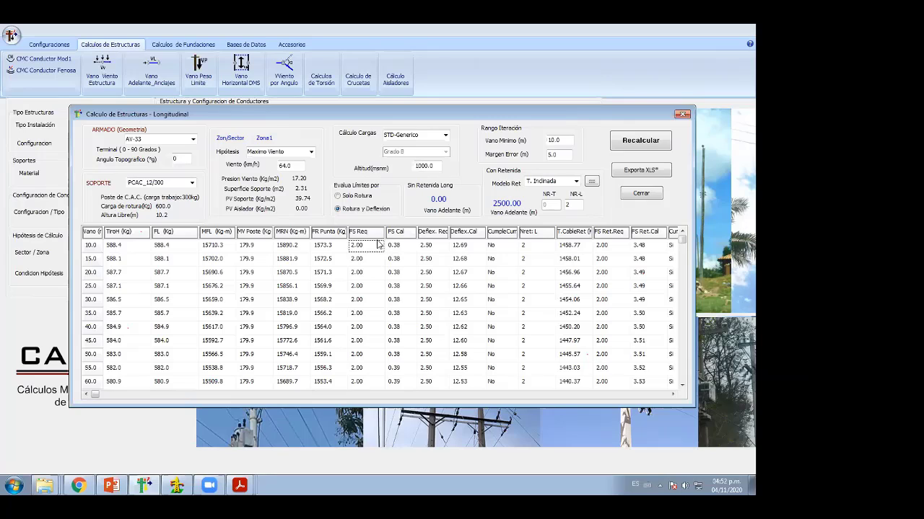
click(433, 248)
key(Down)
key(Down)
key(Down)
Recalculate the spans with Solo Rotura and again with Rotura y Deflexion to compare the result columns
click(345, 195)
click(632, 141)
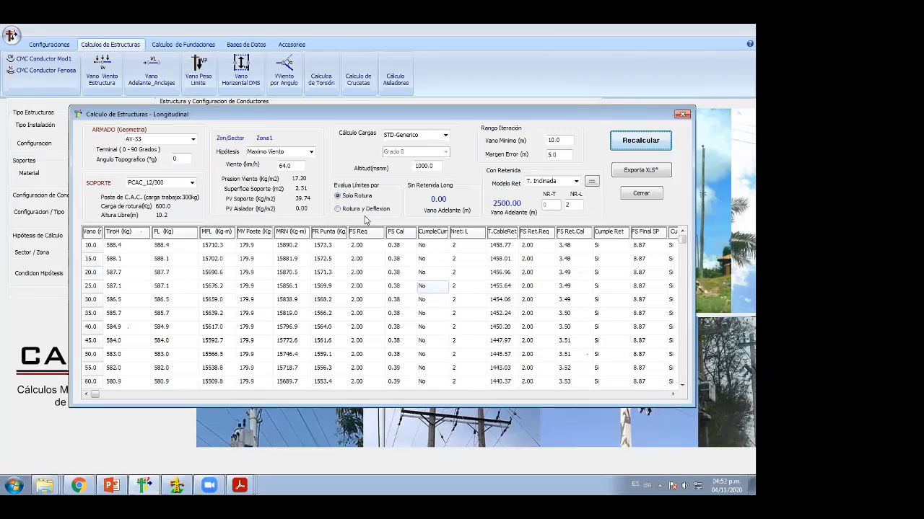
click(362, 209)
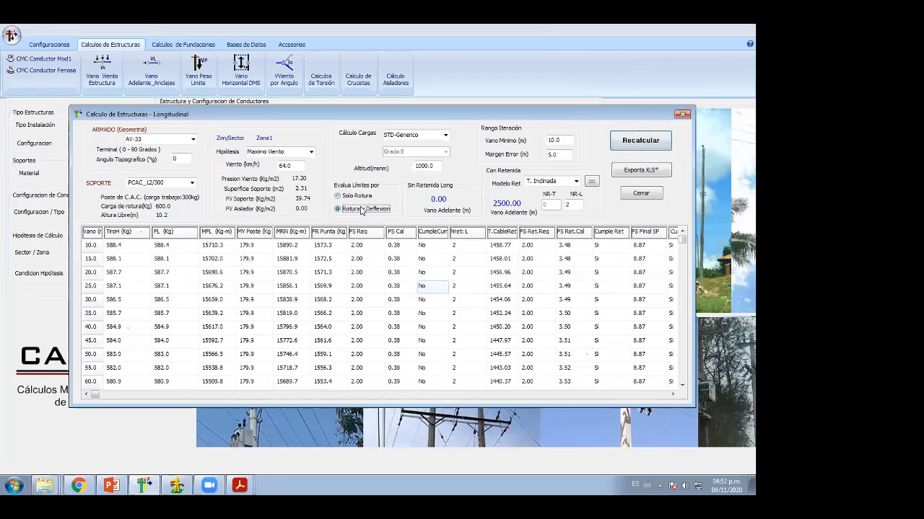
click(644, 144)
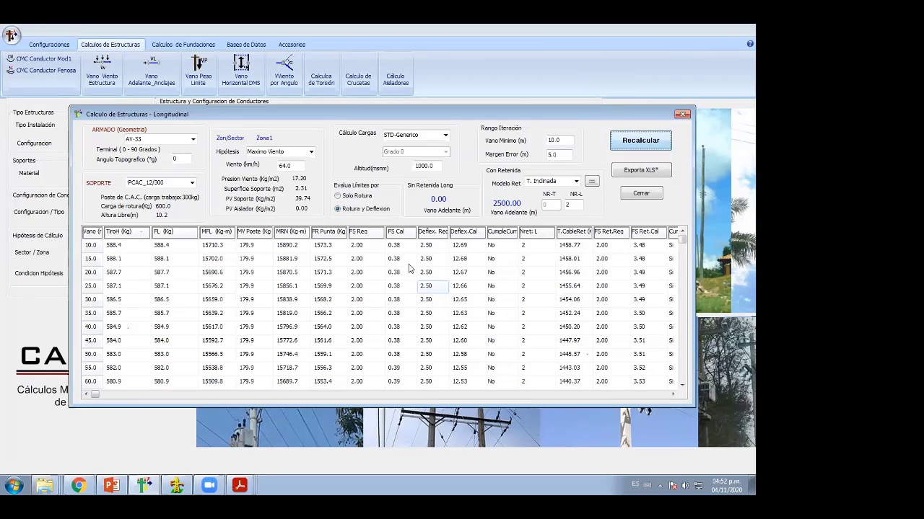
Examine the unguyed safety factors and deflections for the shorter spans and follow the result columns across to Cumple SP
click(409, 298)
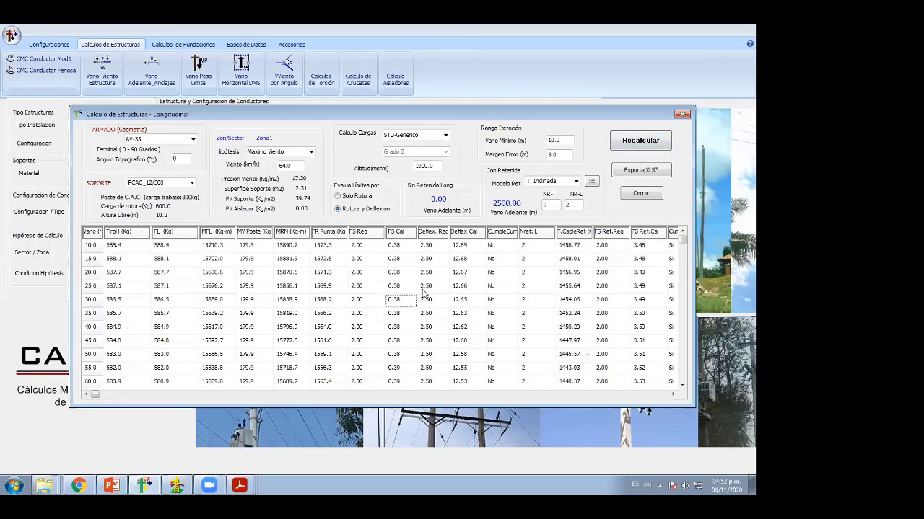
key(Down)
key(Down)
key(Down)
key(Down)
key(Down)
key(Down)
key(Down)
key(Down)
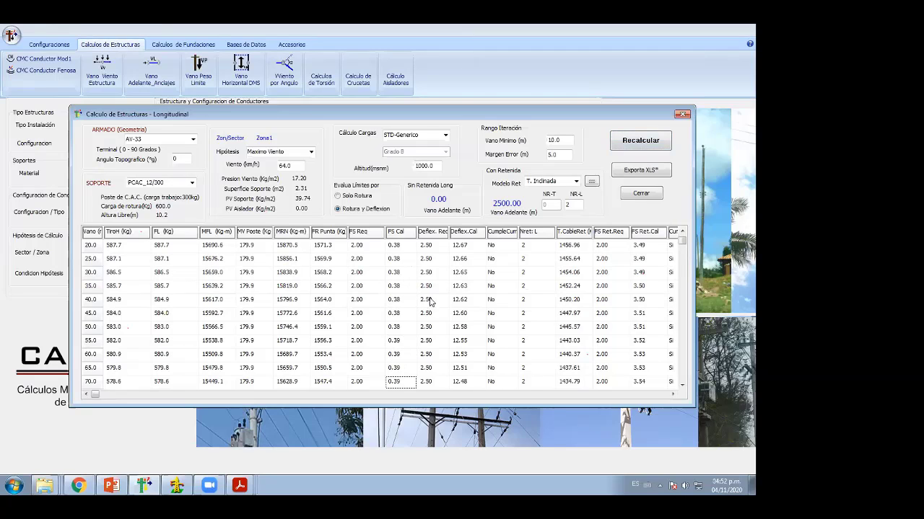
key(Right)
key(Right)
key(Right)
key(Right)
key(Right)
key(Right)
key(Right)
key(Right)
key(Right)
key(Right)
key(Right)
key(Up)
key(Up)
key(Up)
key(Up)
key(Up)
key(Up)
key(Up)
key(Up)
key(Up)
key(Up)
key(Up)
key(Up)
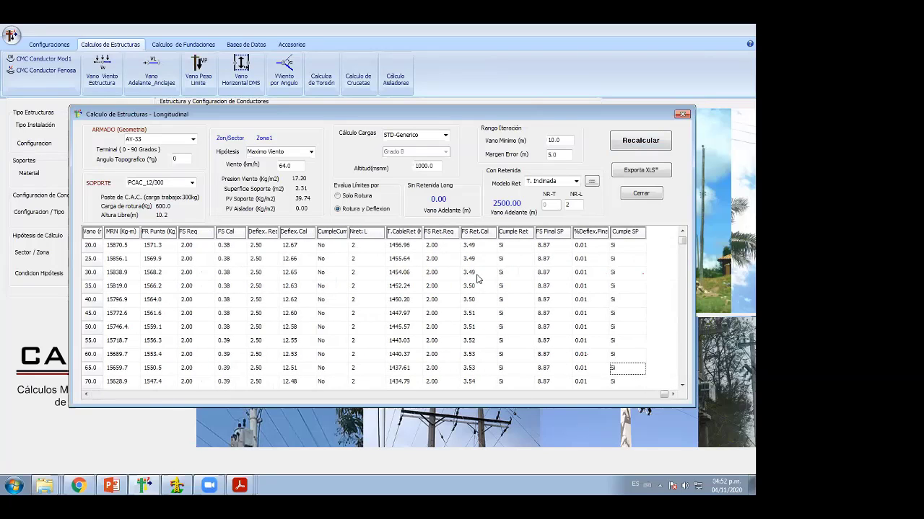
Examine the calculated guy safety factors (FS Ret.Cal) from the 10 m span through the 135 m span
key(Left)
key(Left)
key(Left)
key(Left)
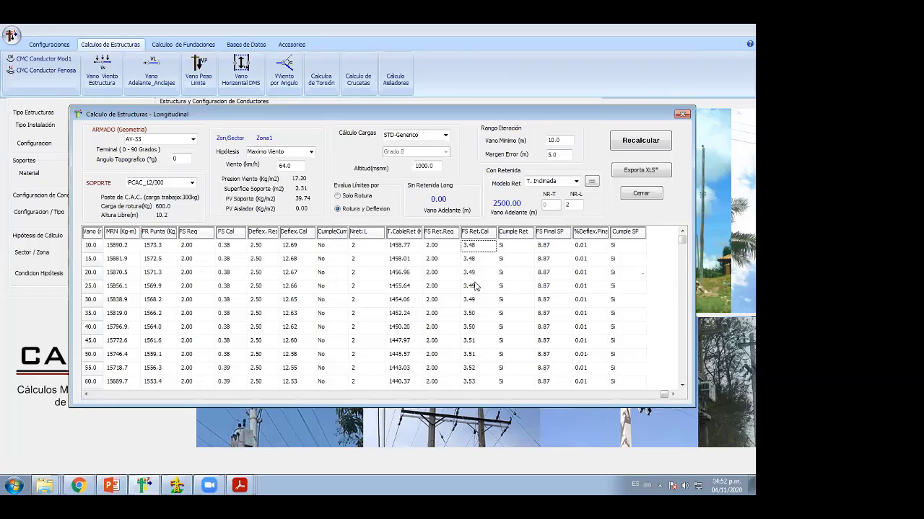
key(Down)
key(Down)
key(Down)
key(Down)
key(Down)
key(Down)
key(Down)
key(Down)
key(Down)
key(Down)
key(Down)
key(Down)
key(Down)
key(Down)
key(Down)
key(Down)
key(Down)
key(Down)
key(Down)
key(Down)
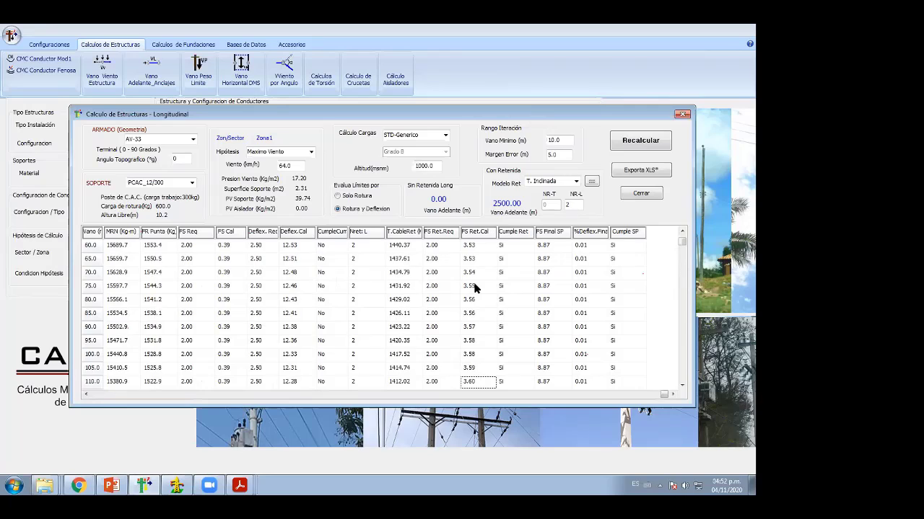
key(Down)
key(Down)
key(Down)
key(Down)
key(Down)
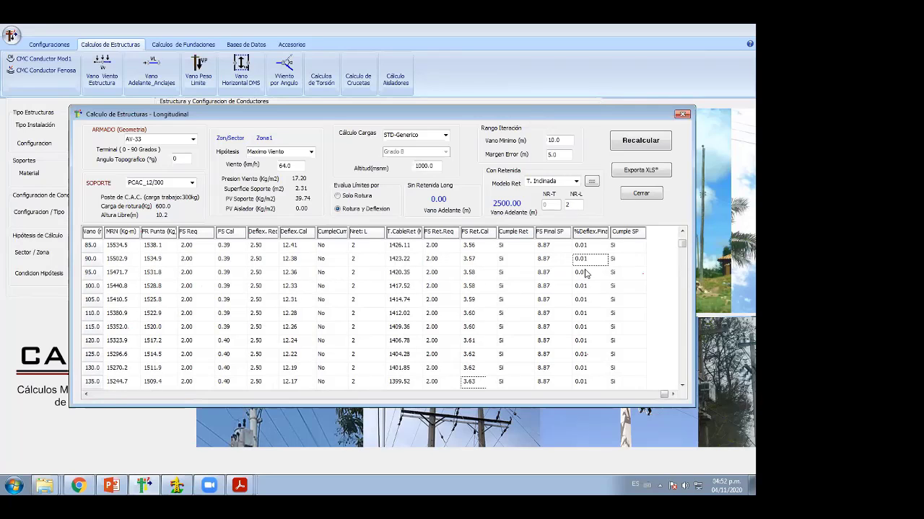
Examine the final deflection percentage of the guyed pole down to the 260 m span
click(579, 298)
key(Down)
key(Down)
key(Down)
key(Down)
key(Down)
key(Down)
key(Down)
key(Down)
key(Down)
key(Down)
key(Down)
key(Down)
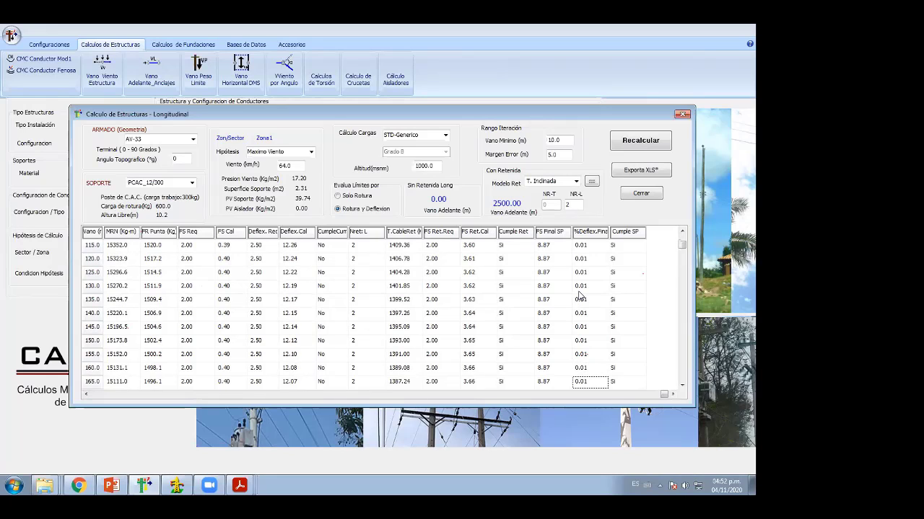
key(Down)
key(Down)
key(Down)
key(Down)
key(Down)
key(Down)
key(Down)
key(Down)
key(Down)
key(Down)
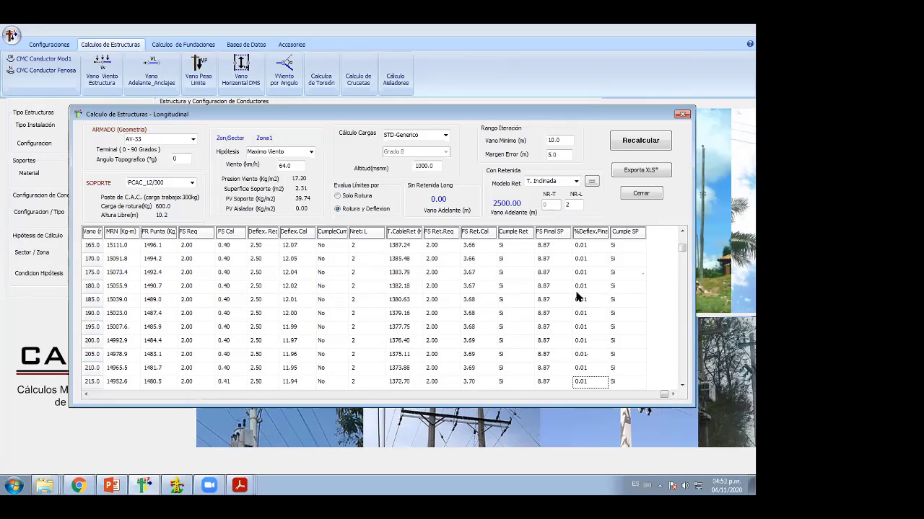
key(Down)
key(Down)
key(Down)
key(Down)
key(Down)
key(Down)
key(Down)
key(Down)
key(Down)
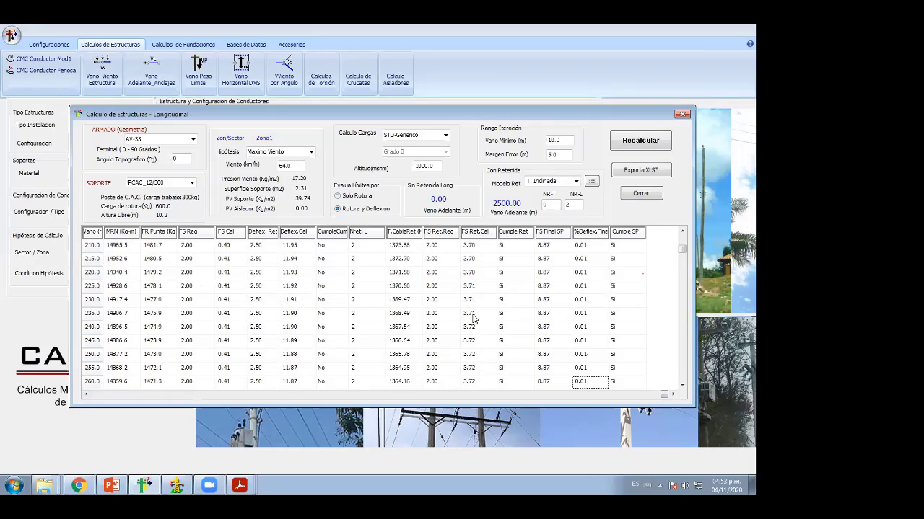
Continue checking the final deflection percentage of the guyed pole through the 350 m span
click(586, 317)
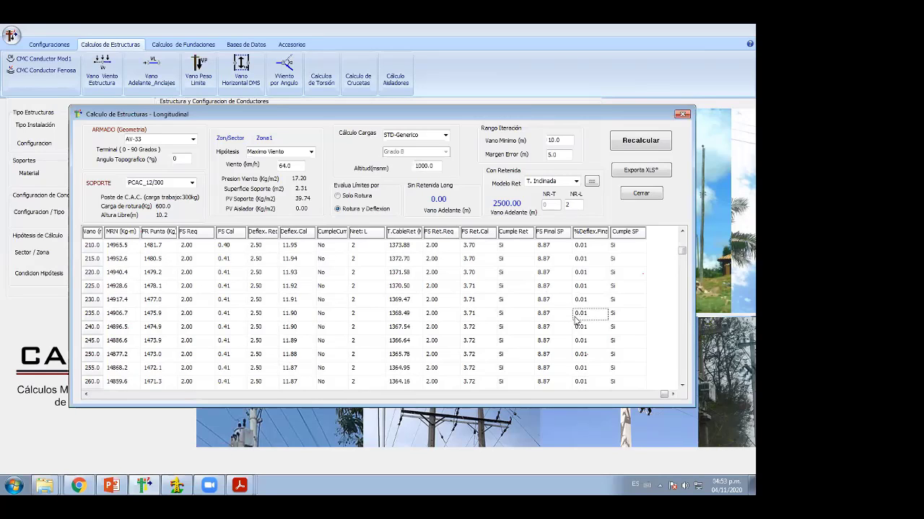
double_click(581, 311)
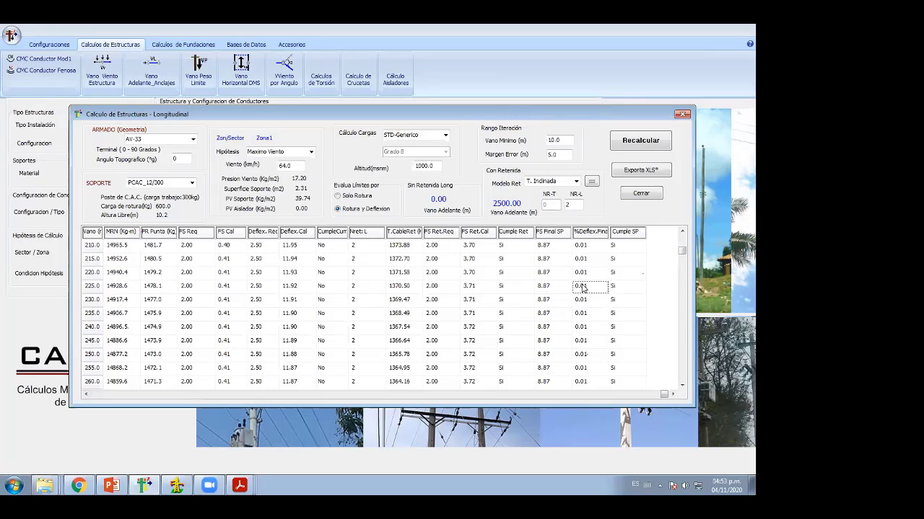
key(Return)
key(Down)
key(Down)
key(Down)
key(Down)
key(Down)
key(Down)
key(Down)
key(Down)
key(Down)
key(Down)
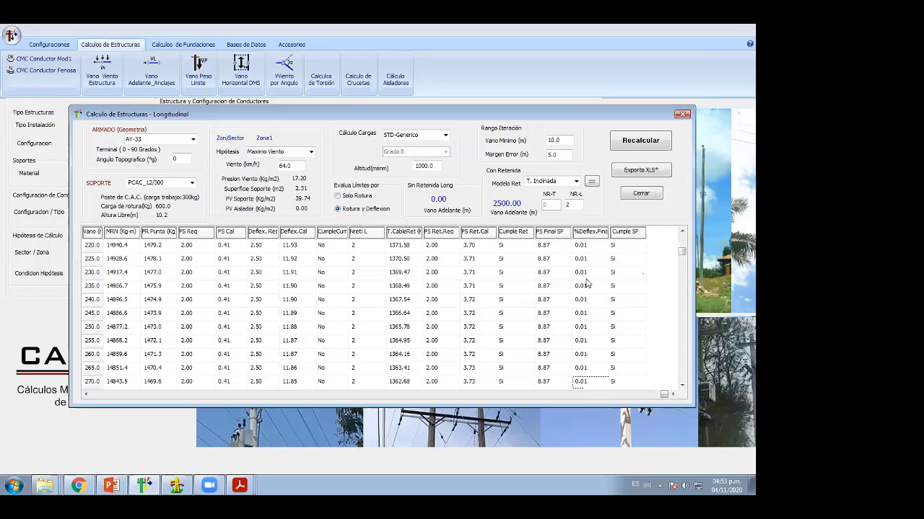
key(Down)
key(Down)
key(Down)
key(Down)
key(Down)
key(Down)
key(Down)
key(Down)
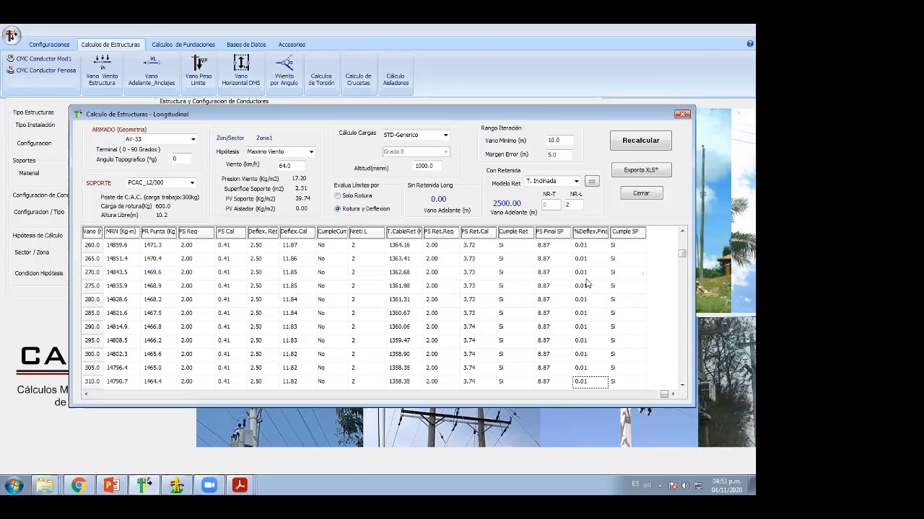
key(Down)
key(Down)
key(Down)
key(Down)
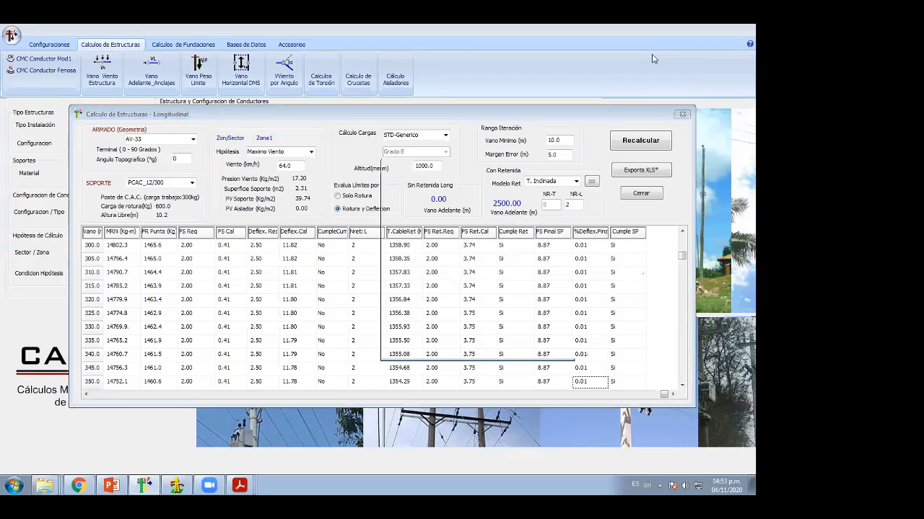
Set the load calculation standard to STD-CNES2011 and recalculate the AV-33 spans
double_click(568, 204)
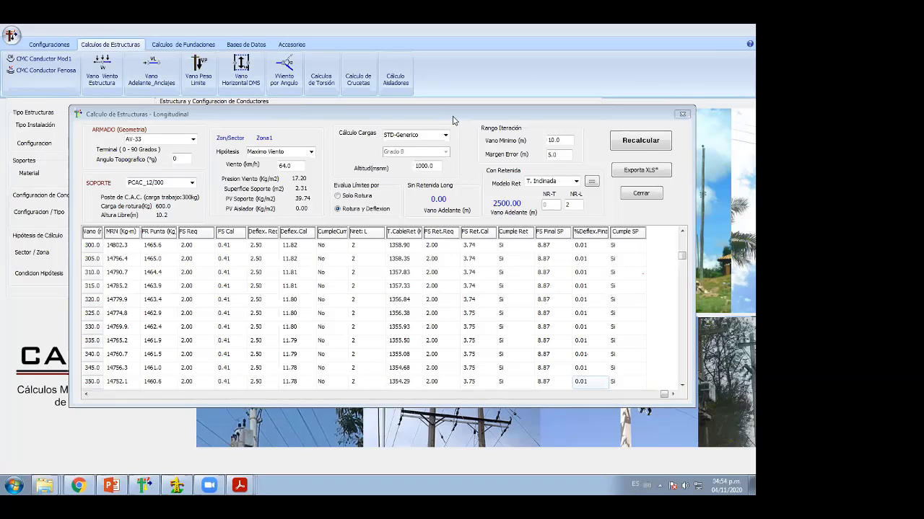
drag(453, 120, 440, 119)
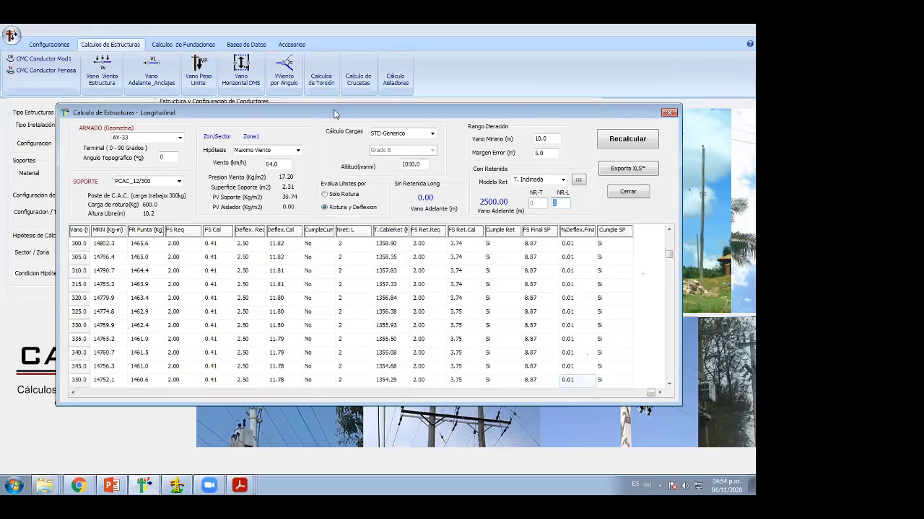
drag(333, 119, 329, 130)
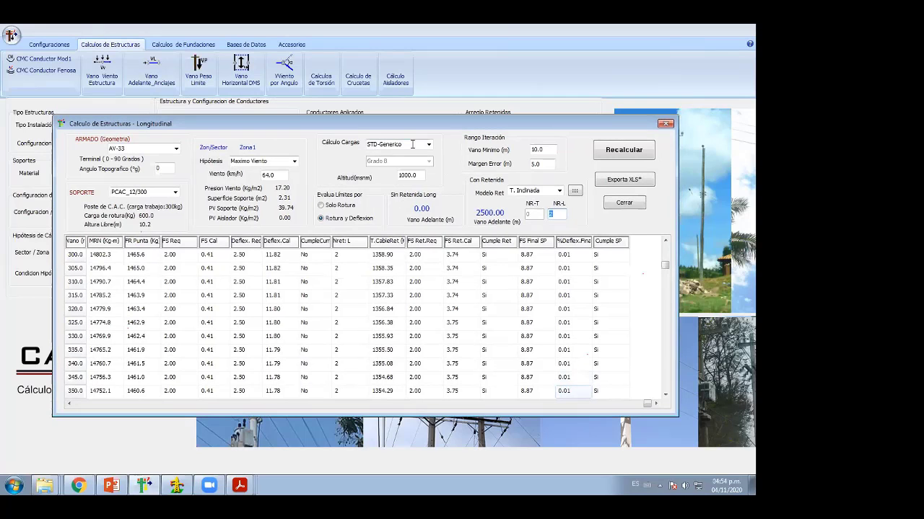
click(429, 144)
click(401, 168)
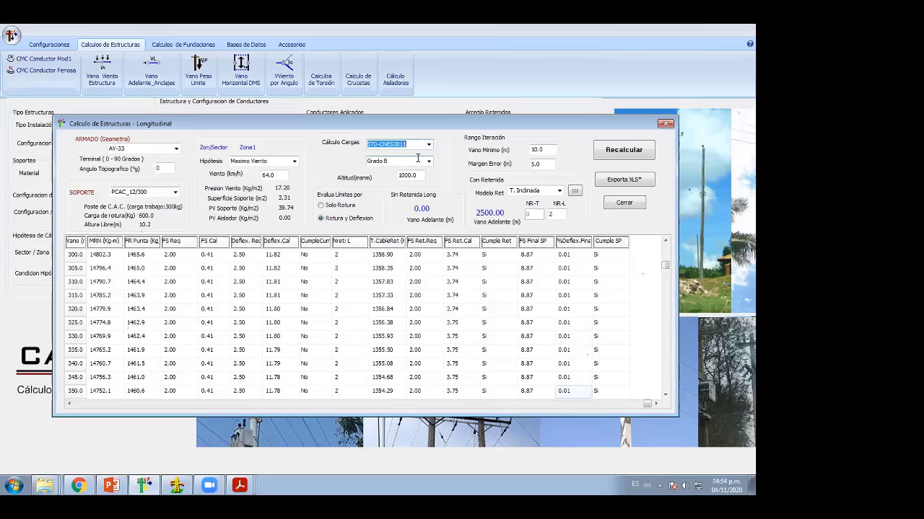
click(646, 149)
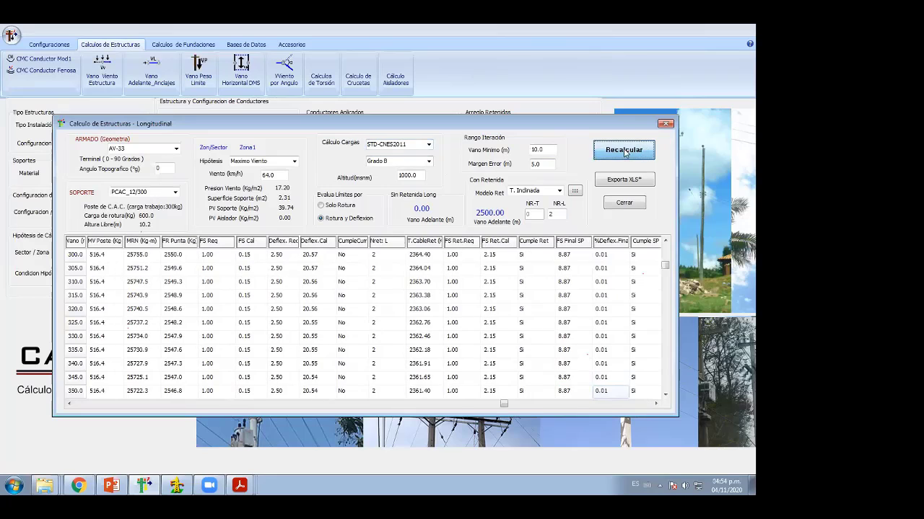
Recalculate the spans with Grado B under STD-CNES2011 and close the longitudinal calculation
click(428, 161)
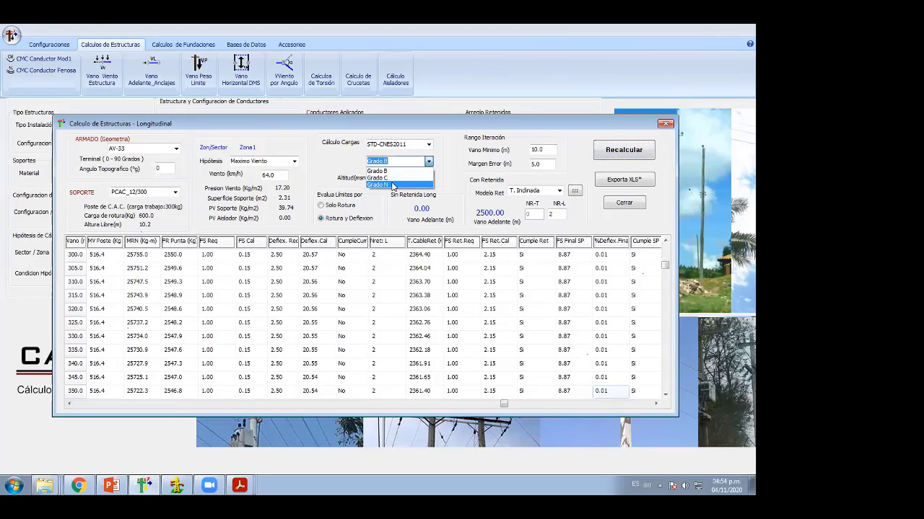
click(380, 172)
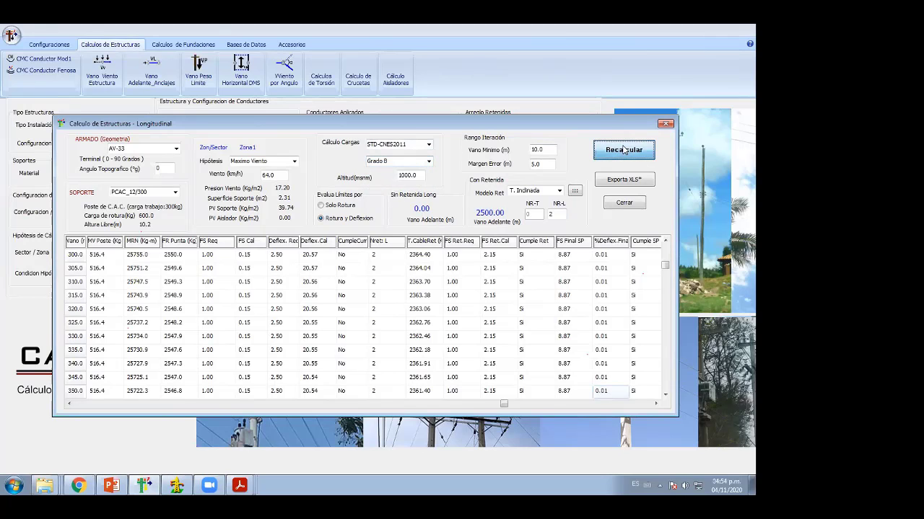
click(623, 149)
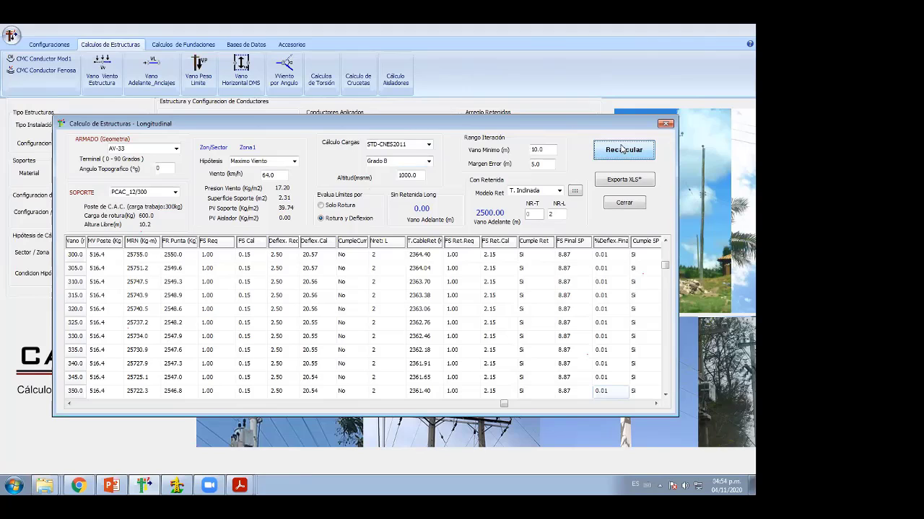
double_click(421, 175)
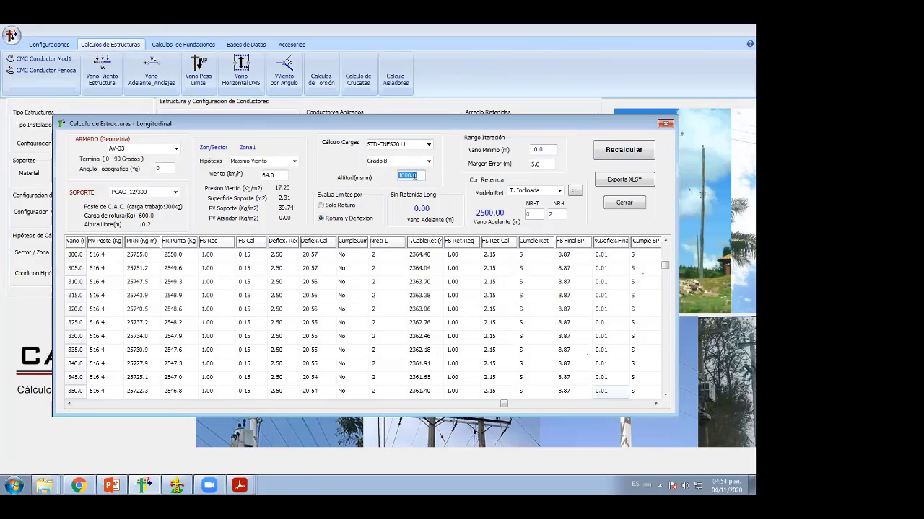
click(664, 126)
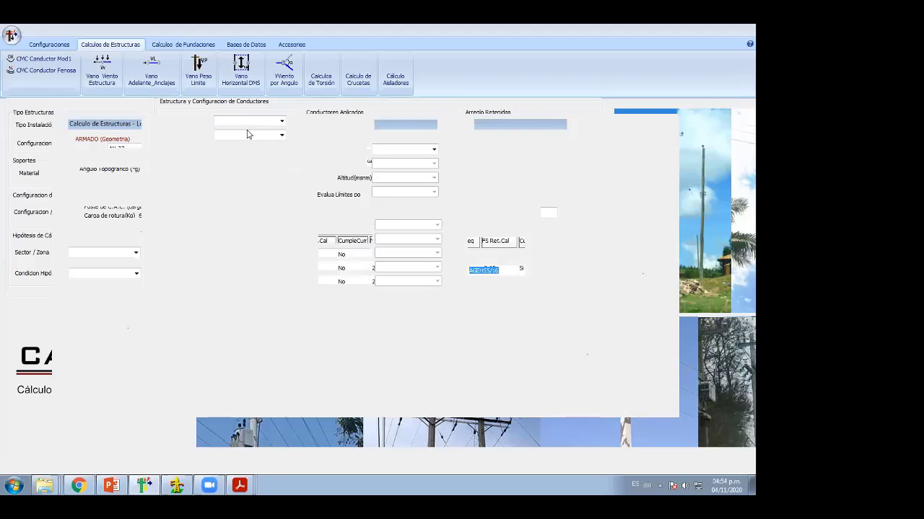
Open the Cálculos Varios settings of the general CME configuration and check the K constant of the generic wind pressure model
click(49, 44)
click(92, 69)
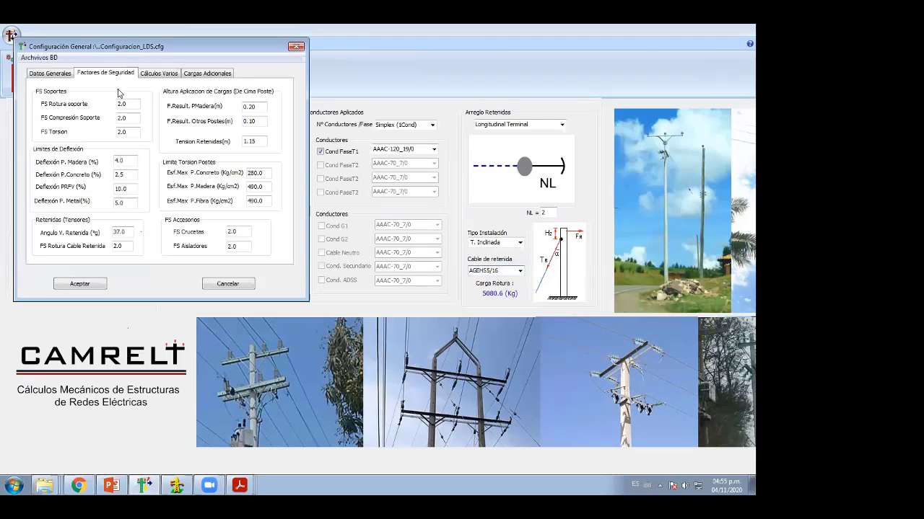
click(148, 73)
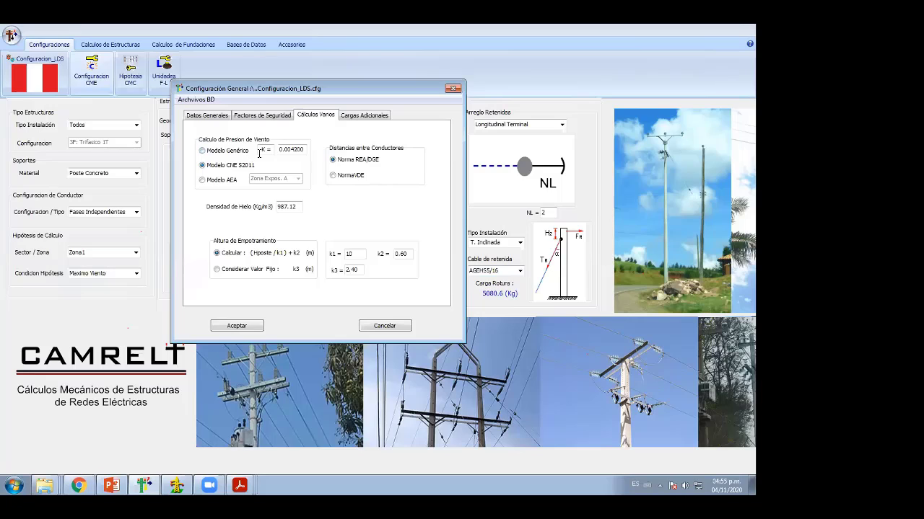
drag(303, 150, 241, 151)
Try the AEA, Genérico and CNE S2011 wind pressure models and cancel the general configuration
click(218, 171)
click(222, 182)
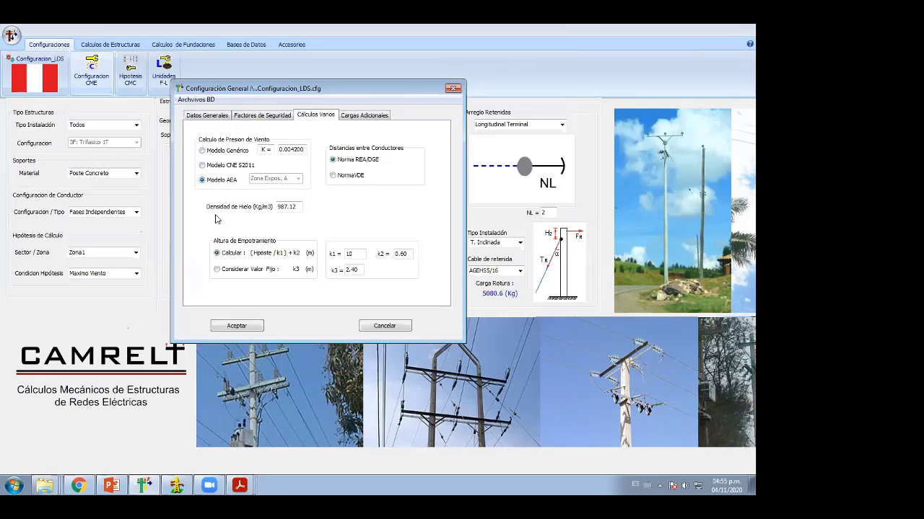
click(225, 151)
click(230, 167)
click(384, 327)
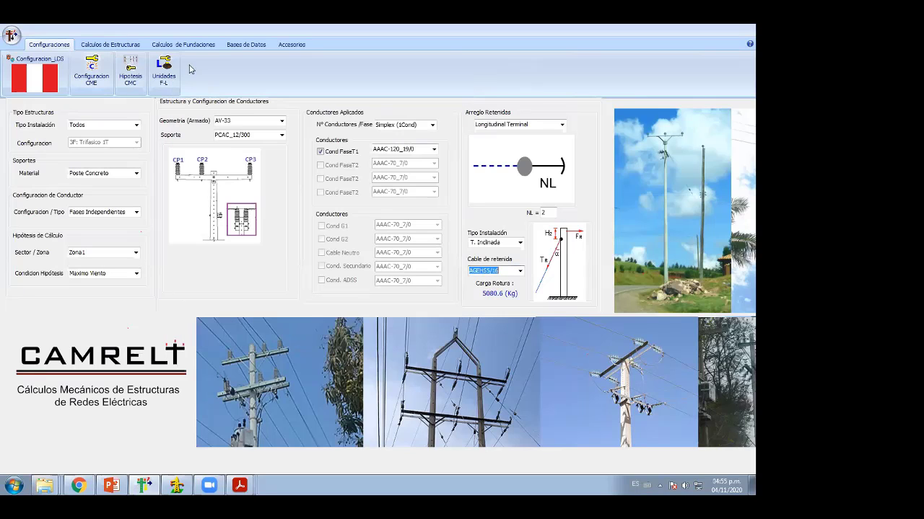
Open the forward-span calculation, set the load standard to STD-CNES2011 with an altitude of 1000 m, and recalculate the AV-33 spans
click(118, 44)
click(154, 72)
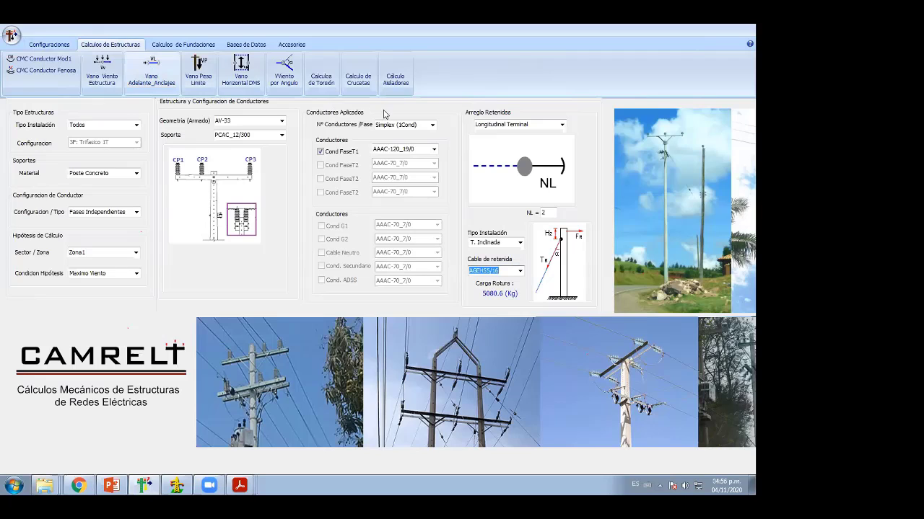
click(429, 132)
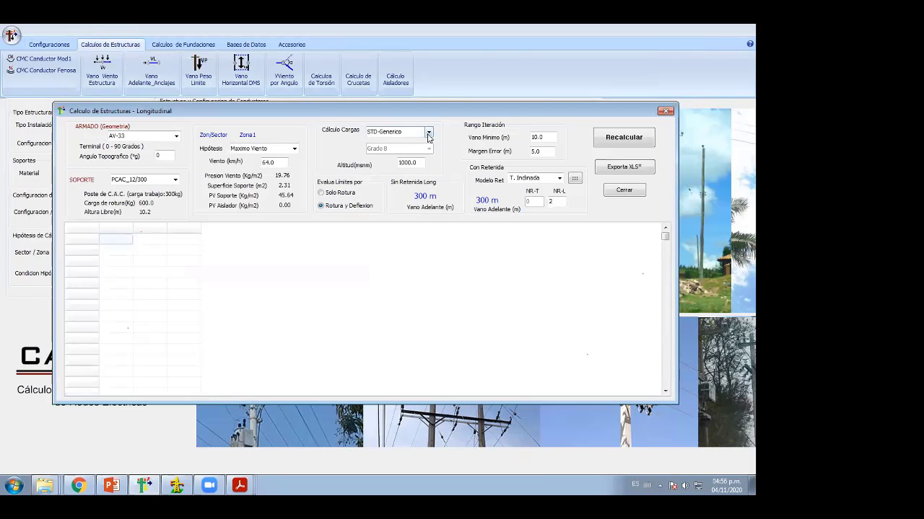
click(406, 147)
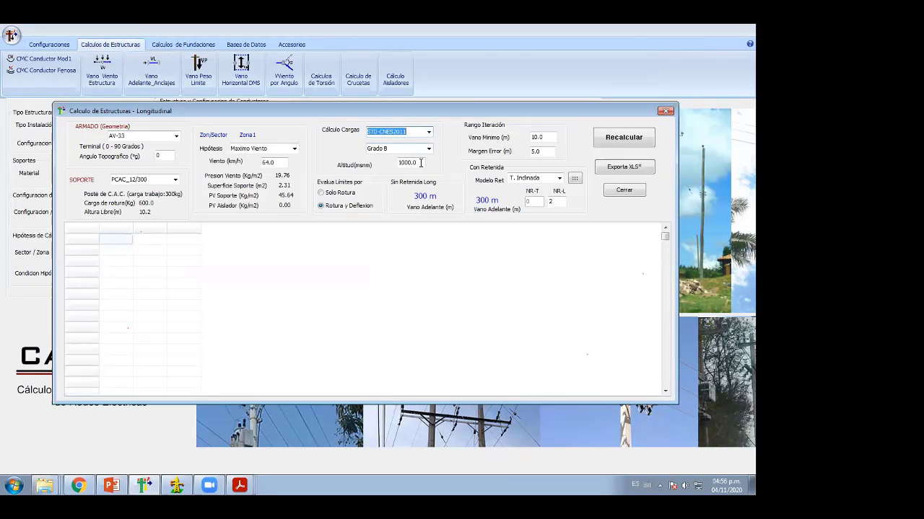
key(Tab)
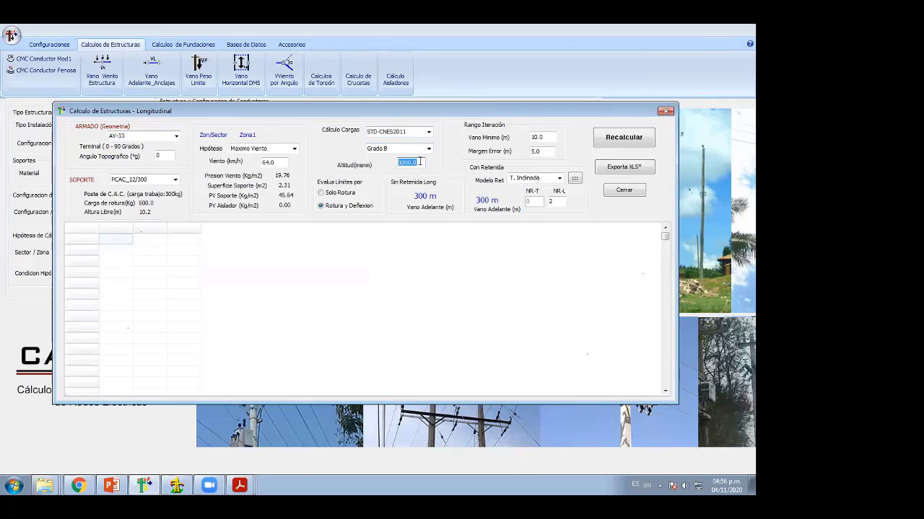
text(3500)
key(Tab)
click(625, 139)
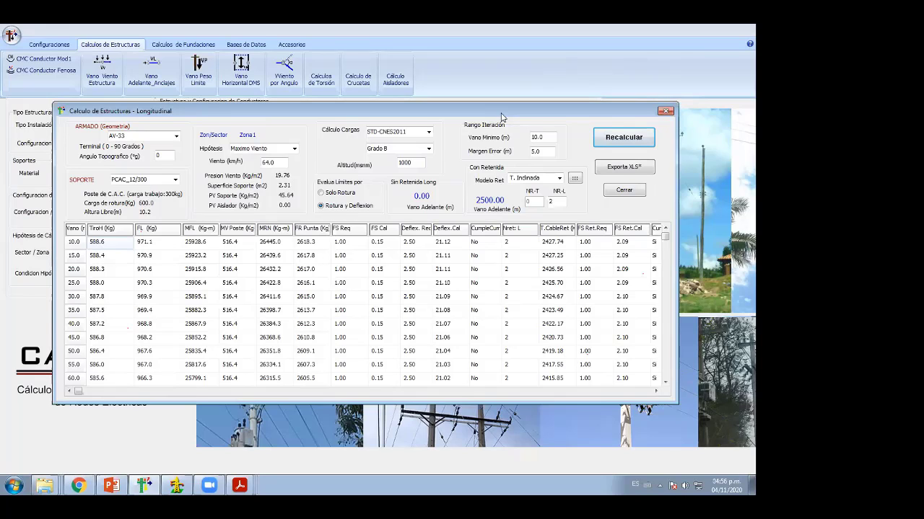
Change the guy installation type to T. Vertical in the guy parameters and apply it to the longitudinal calculation
drag(502, 118, 502, 122)
click(573, 184)
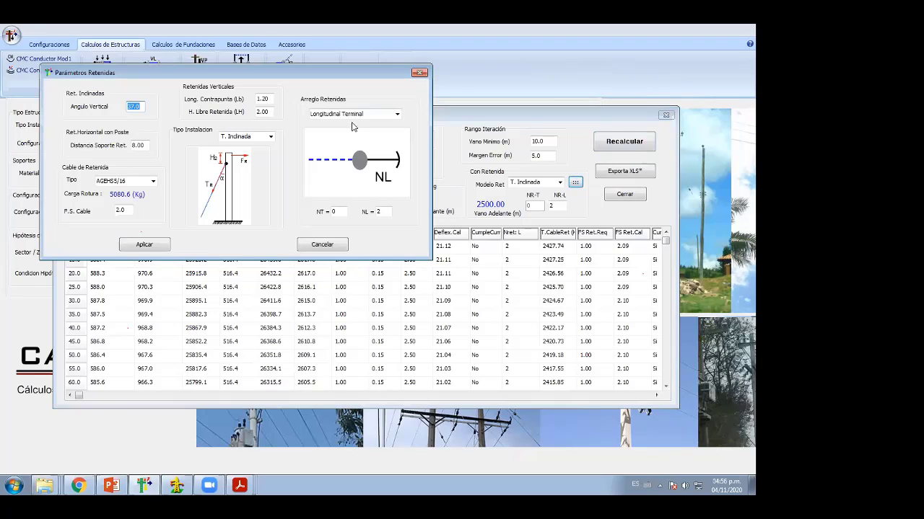
click(271, 137)
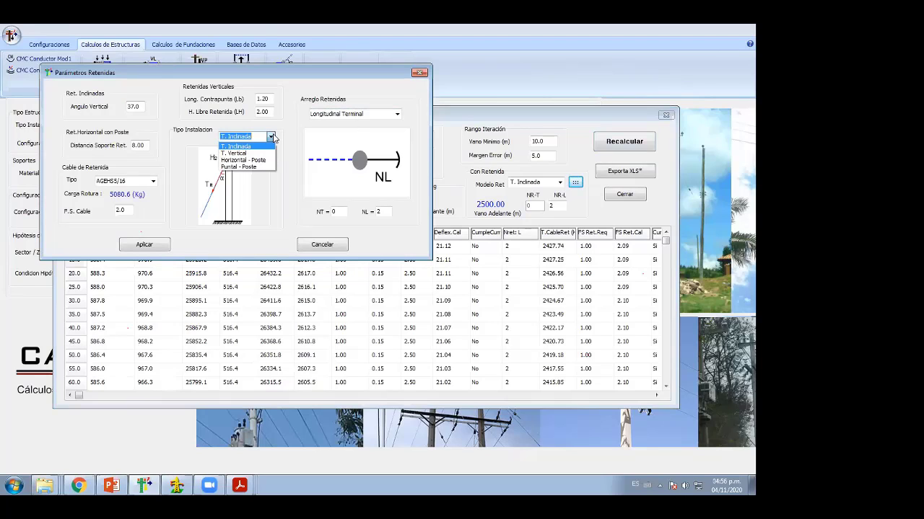
click(265, 152)
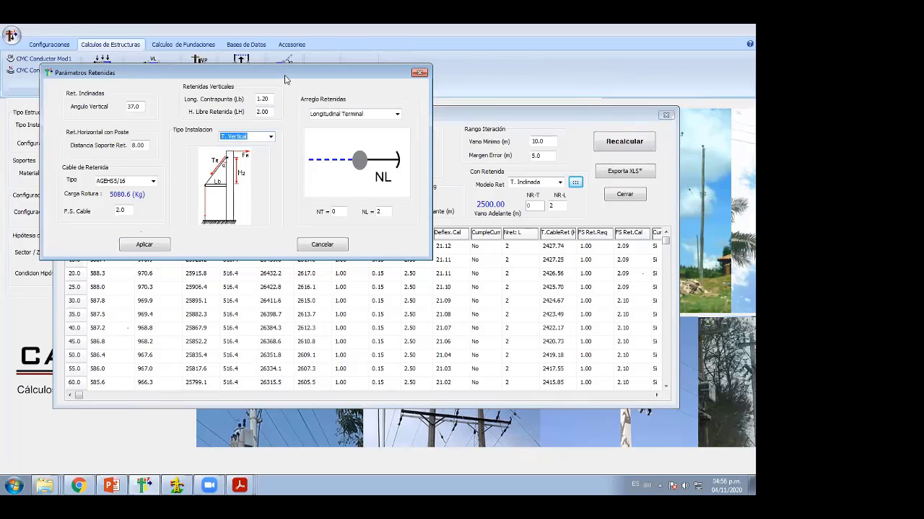
drag(285, 80, 430, 210)
click(560, 202)
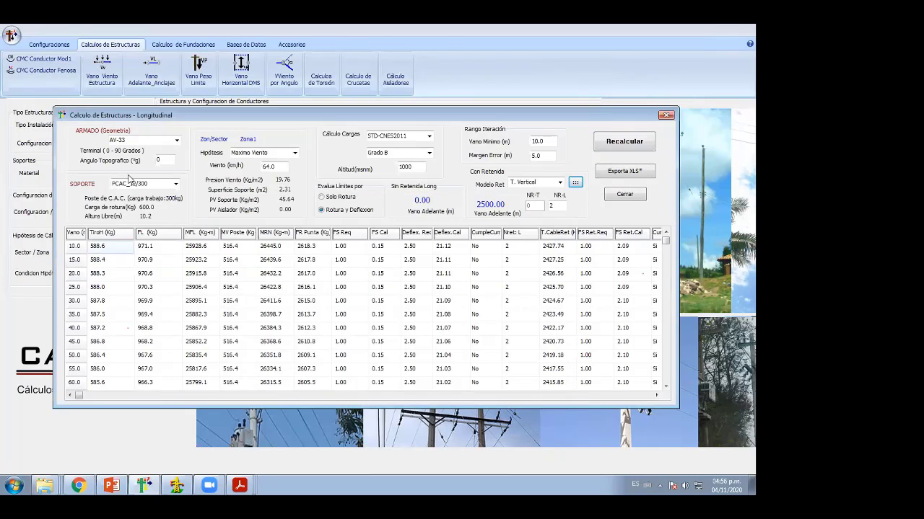
drag(127, 142, 75, 142)
Review the guy parameters, reapply the T. Vertical installation type and recalculate the forward spans
click(575, 184)
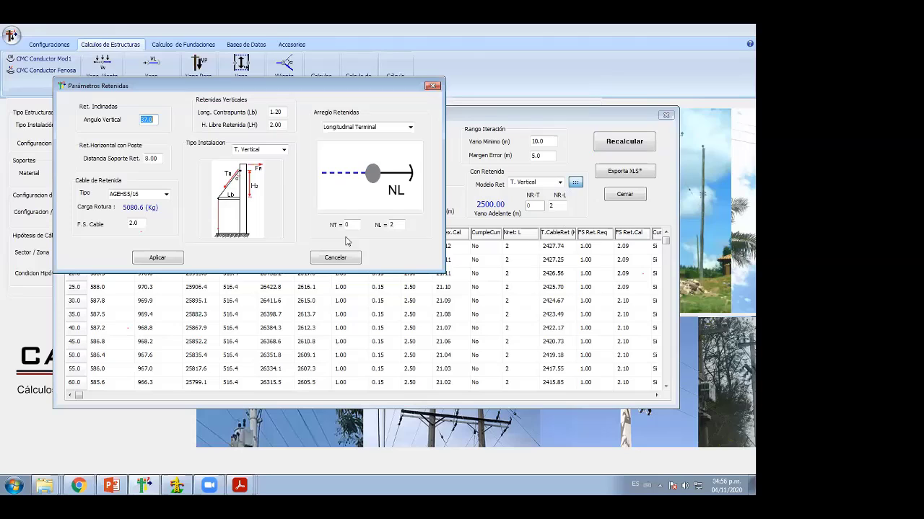
click(285, 151)
click(257, 164)
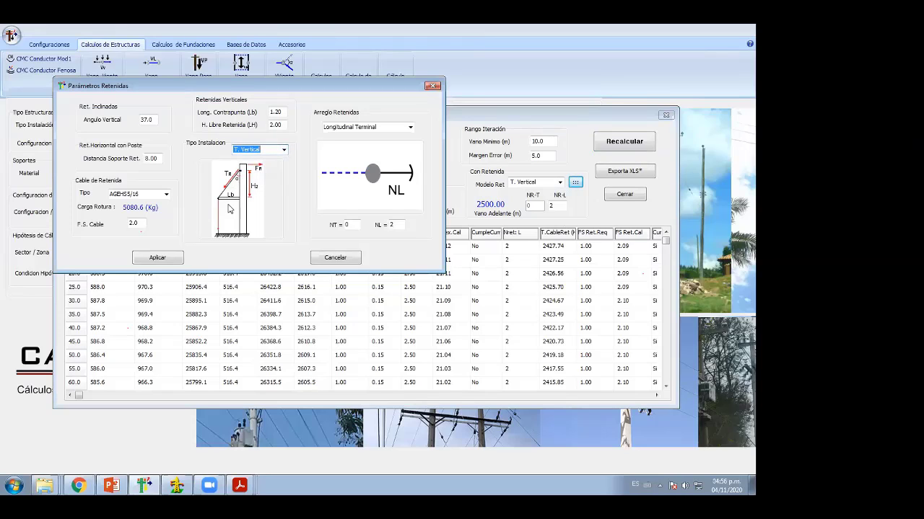
click(181, 255)
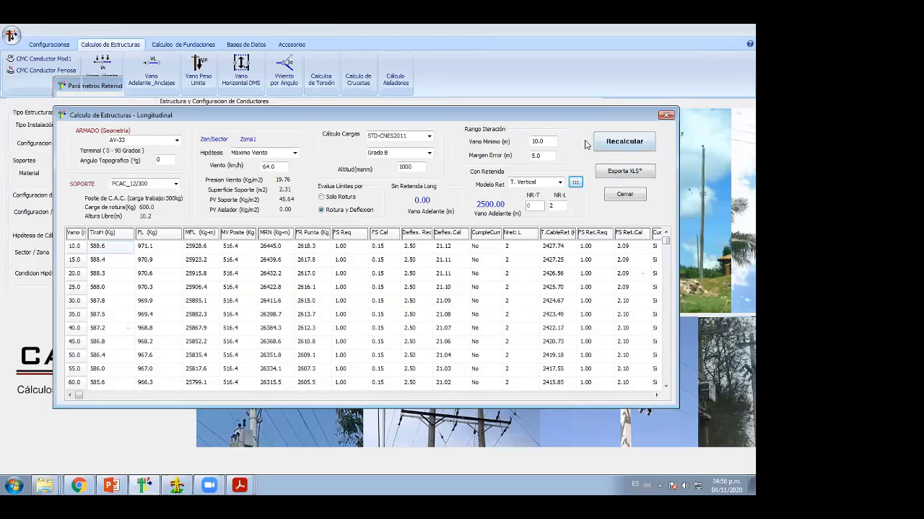
click(619, 144)
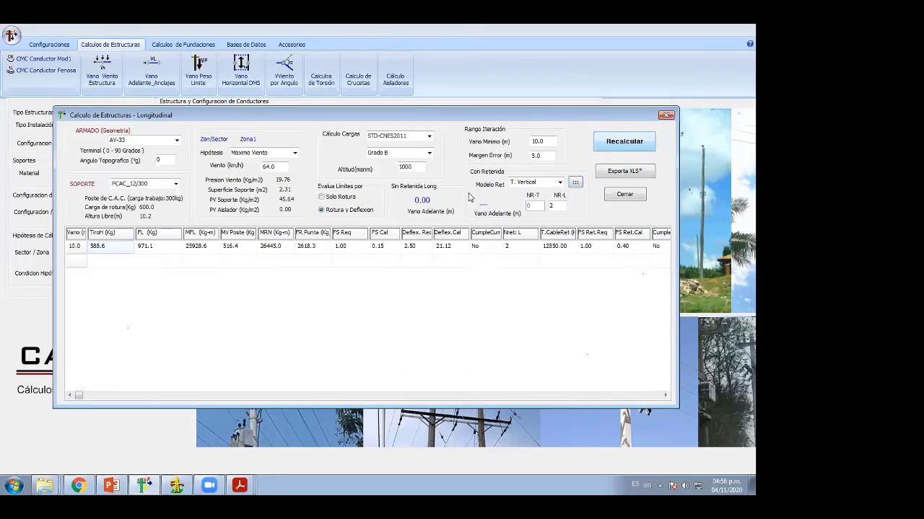
Set the number of longitudinal guys to 3 and recalculate the spans with limits evaluated by Solo Rotura
double_click(551, 206)
text(3)
click(615, 142)
click(342, 198)
click(621, 143)
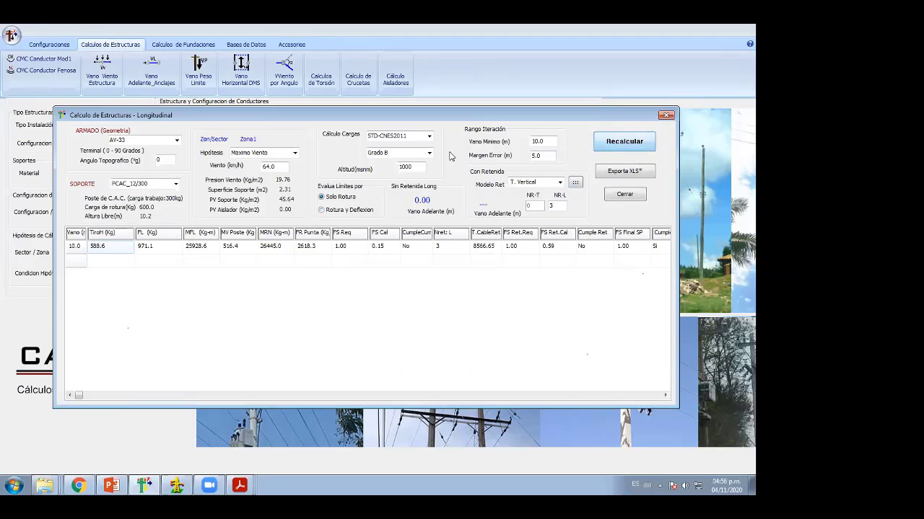
Switch the load calculation standard to STD-Generico and recalculate the spans with the vertical guys
click(429, 136)
click(429, 136)
click(429, 135)
click(396, 157)
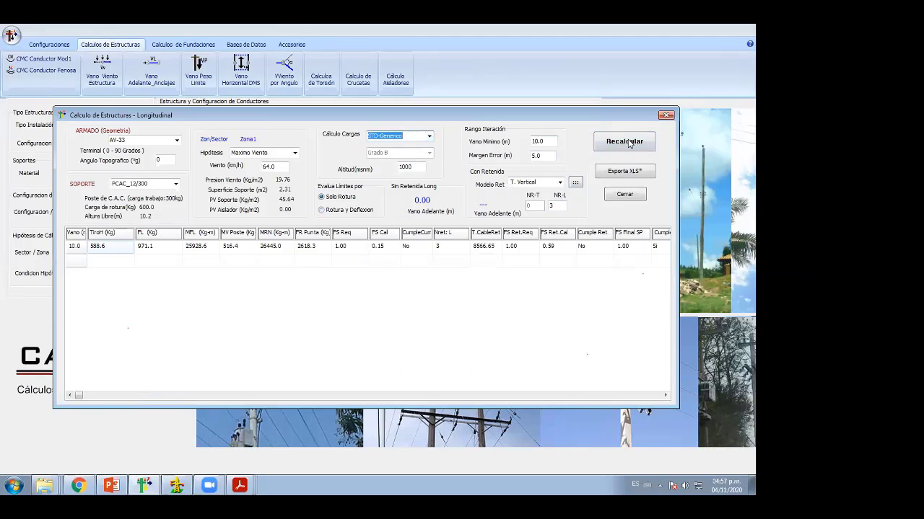
click(629, 144)
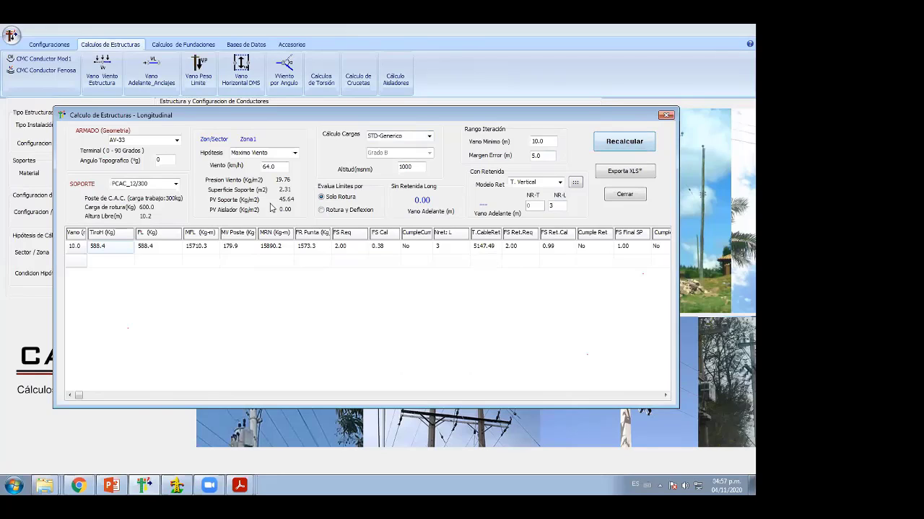
Change the guy model to T. Inclinada, recalculate the AV-33 spans and close the longitudinal calculation
click(176, 140)
click(541, 192)
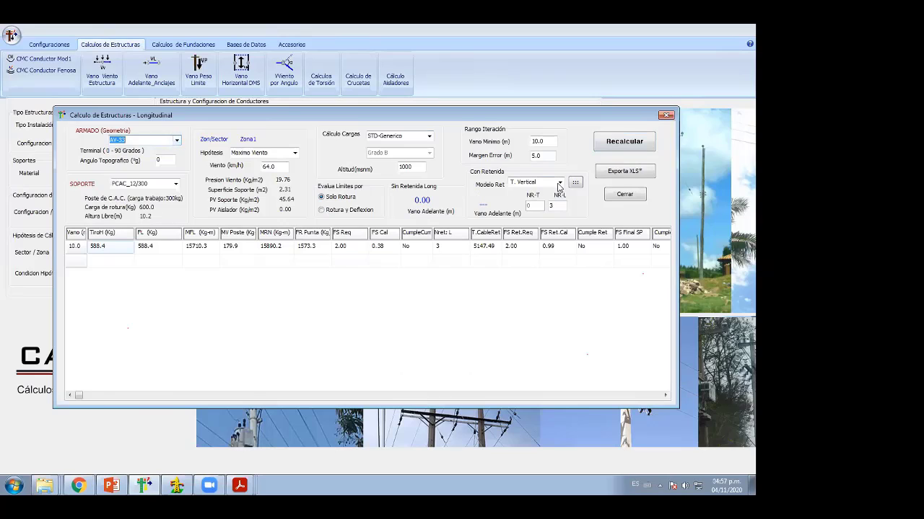
click(559, 182)
click(530, 196)
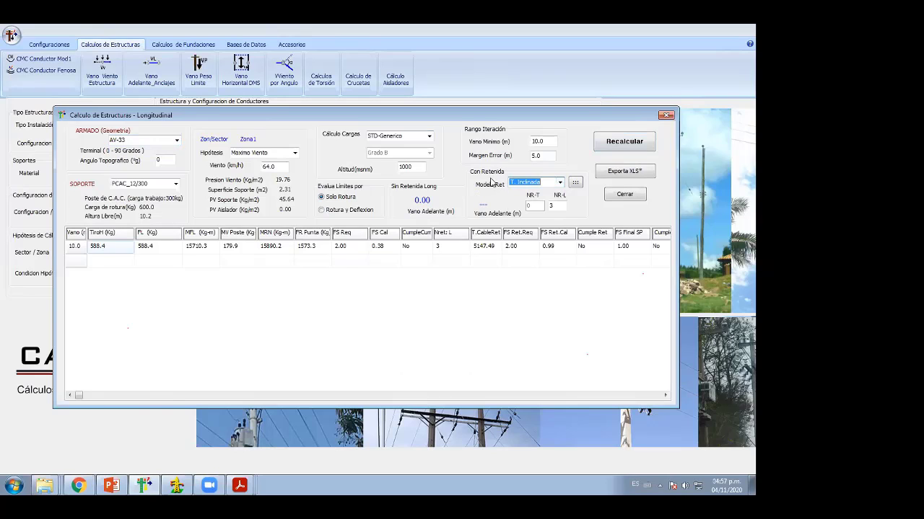
click(624, 142)
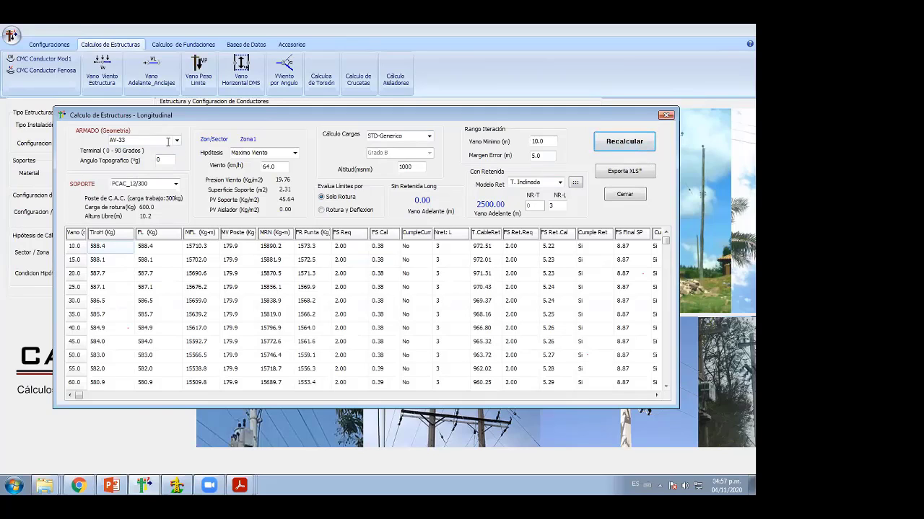
click(667, 114)
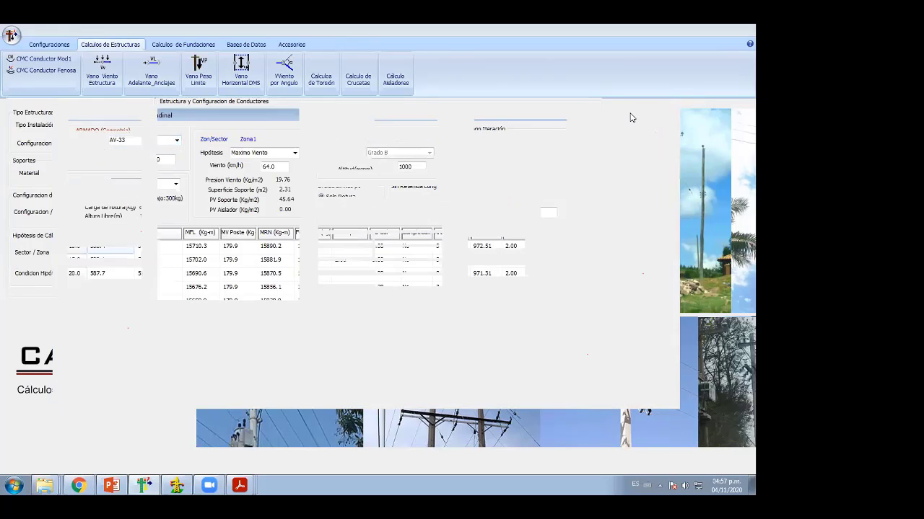
Load the ConfiCME_DGE.cfg configuration file from the CAMRELT Settings folder
click(54, 47)
click(35, 72)
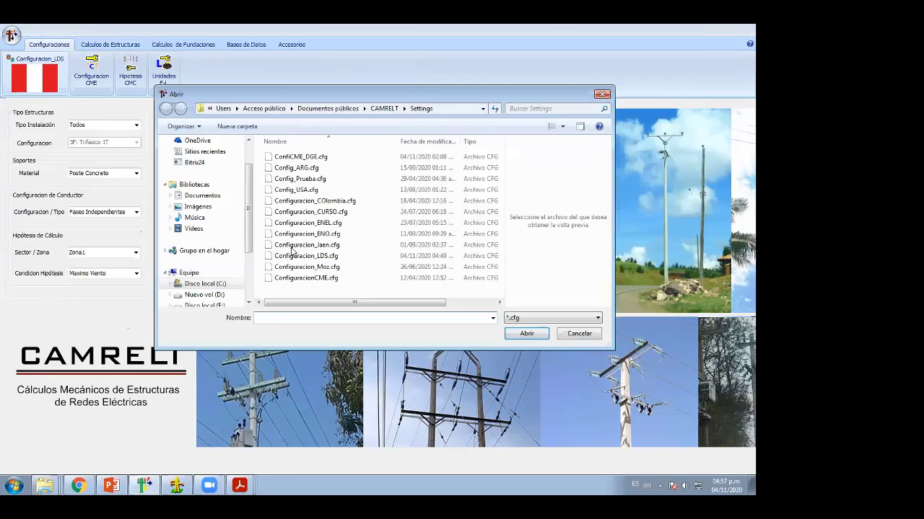
double_click(322, 158)
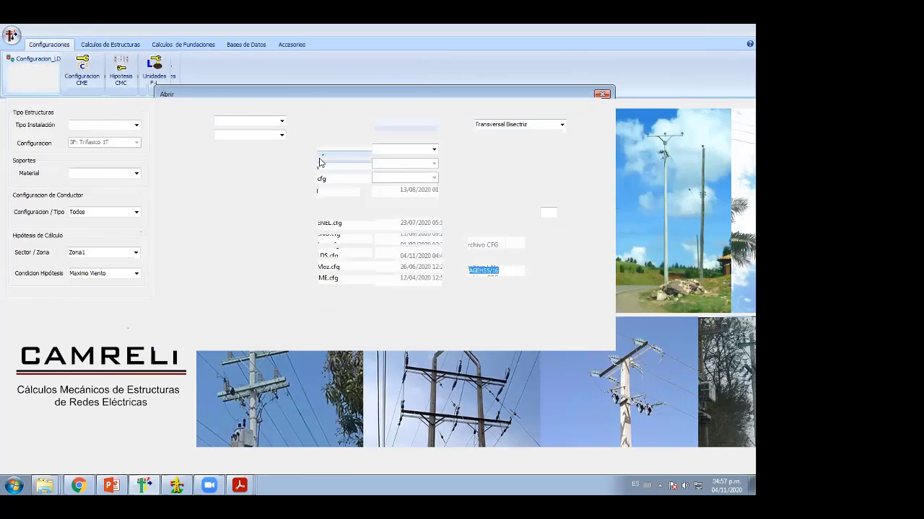
Set the structure installation type to Fases Independientes and its configuration to 3F: Trifasico 1T
click(135, 127)
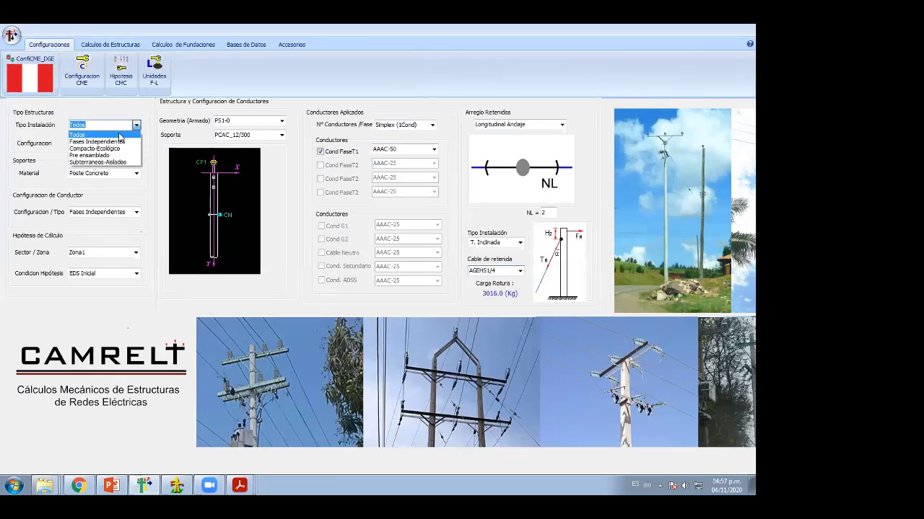
click(97, 142)
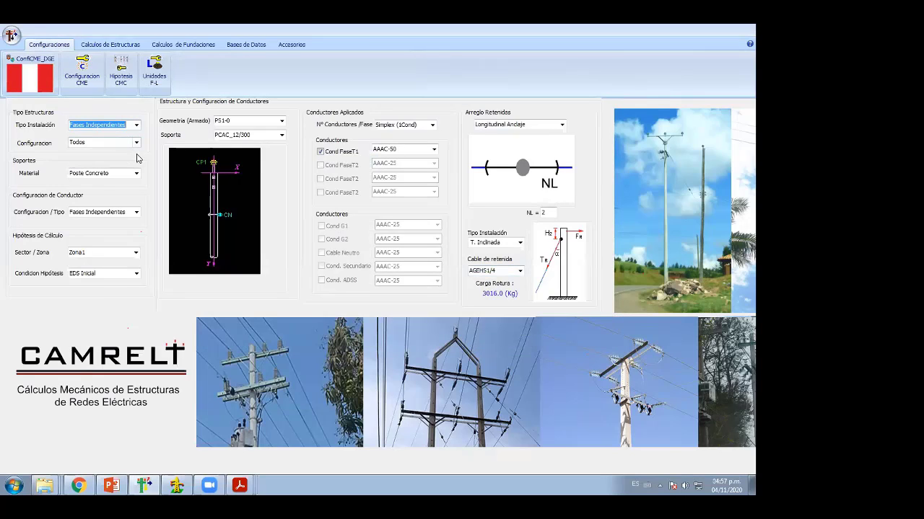
click(136, 142)
click(102, 171)
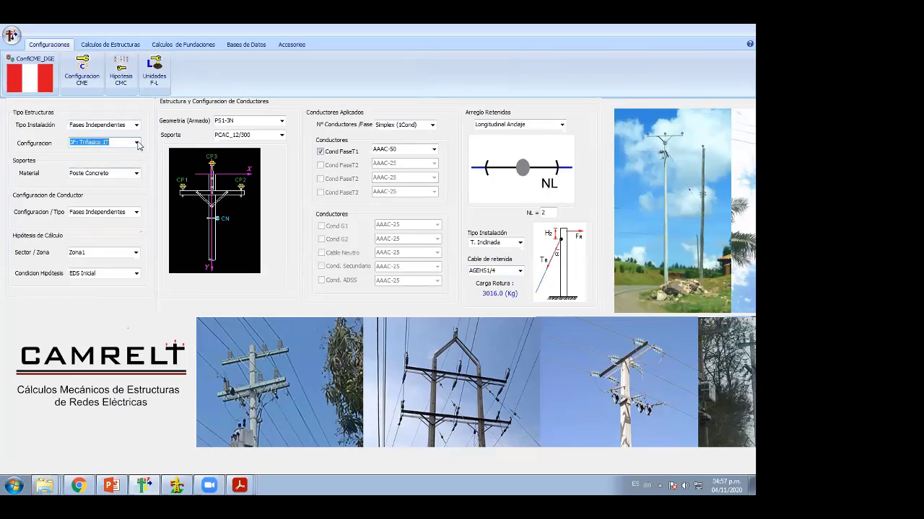
click(138, 144)
click(130, 122)
Select Poste Concreto as the support material and Maximo Viento as the hypothesis condition
click(136, 178)
click(113, 193)
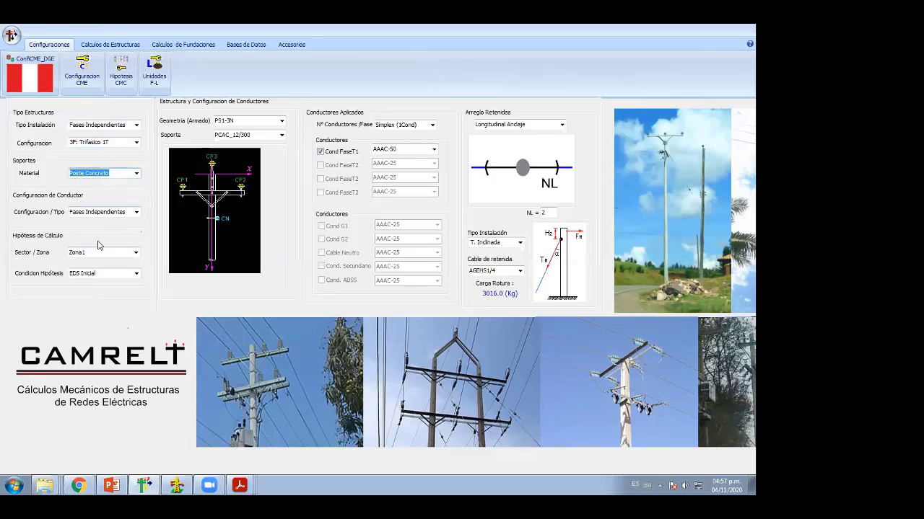
click(123, 272)
click(108, 287)
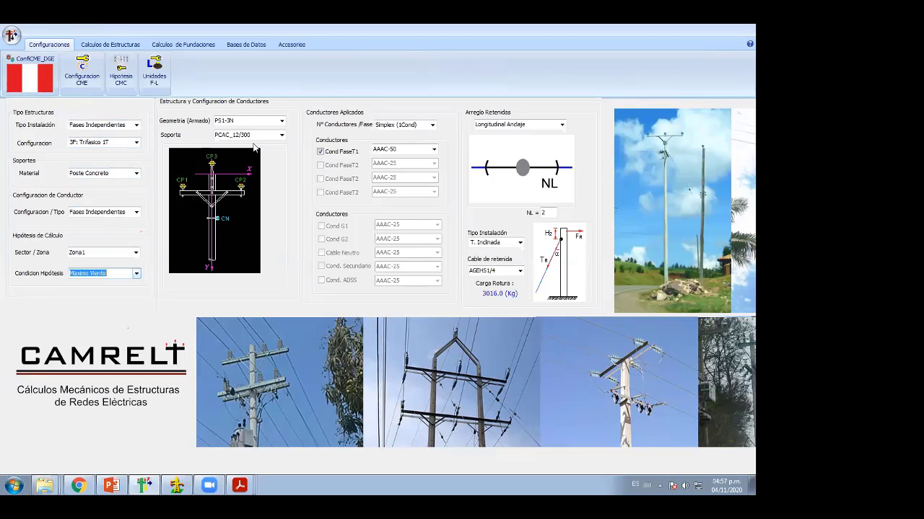
Try the PR3-3 structure geometry, then choose PR3-3L instead
click(280, 125)
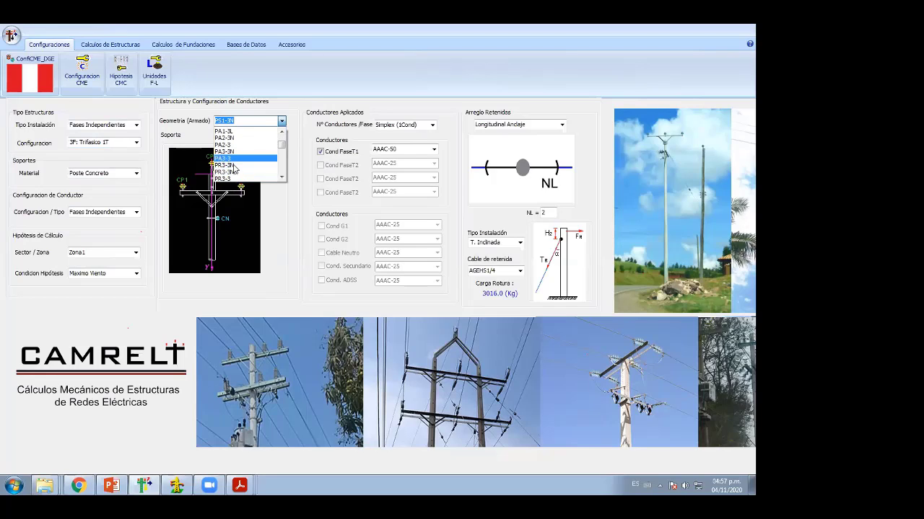
click(231, 172)
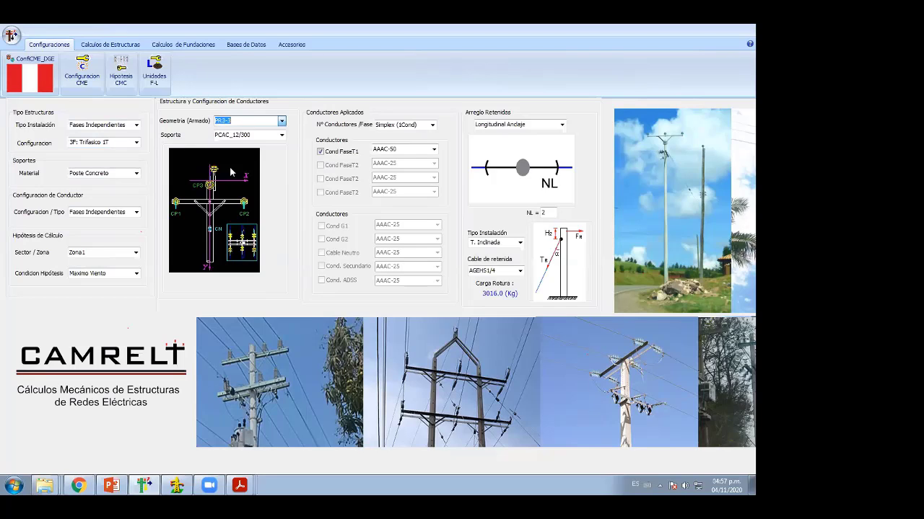
click(281, 121)
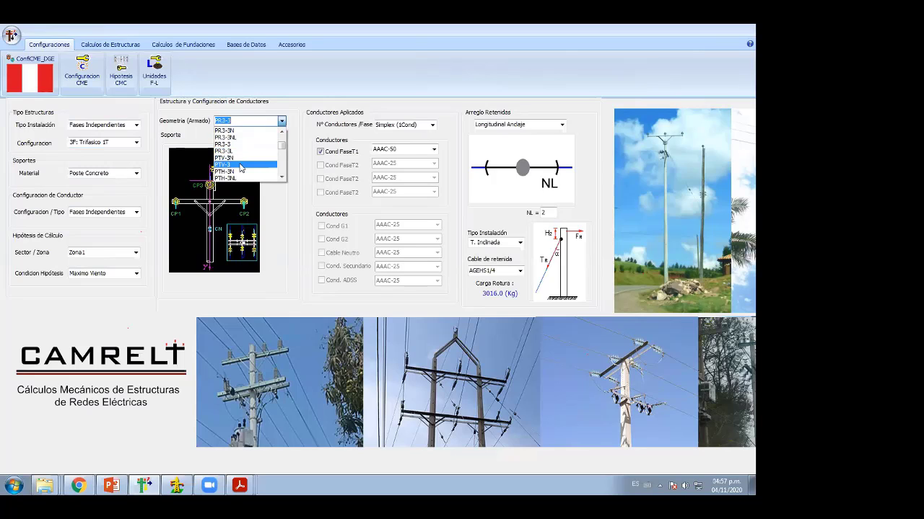
click(242, 151)
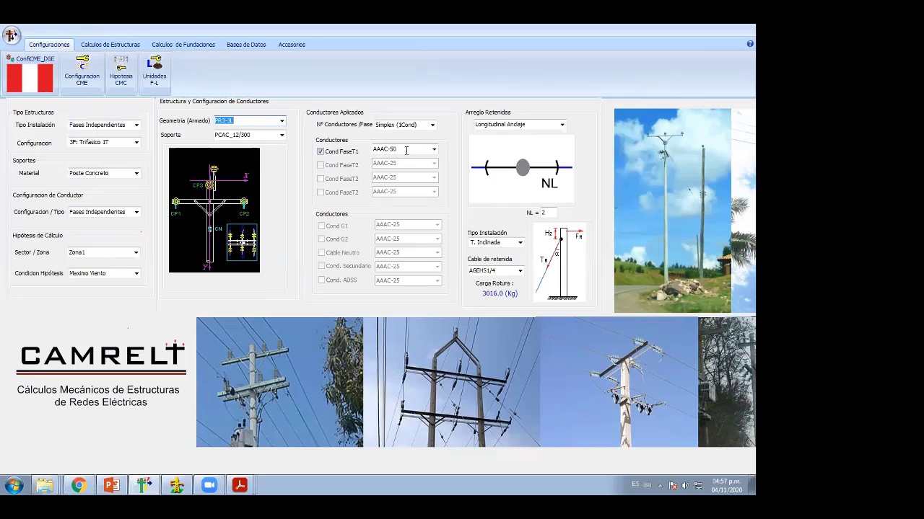
Open the longitudinal calculation for PR3-3L, set the number of longitudinal guys to 1 and recalculate the forward spans
click(133, 45)
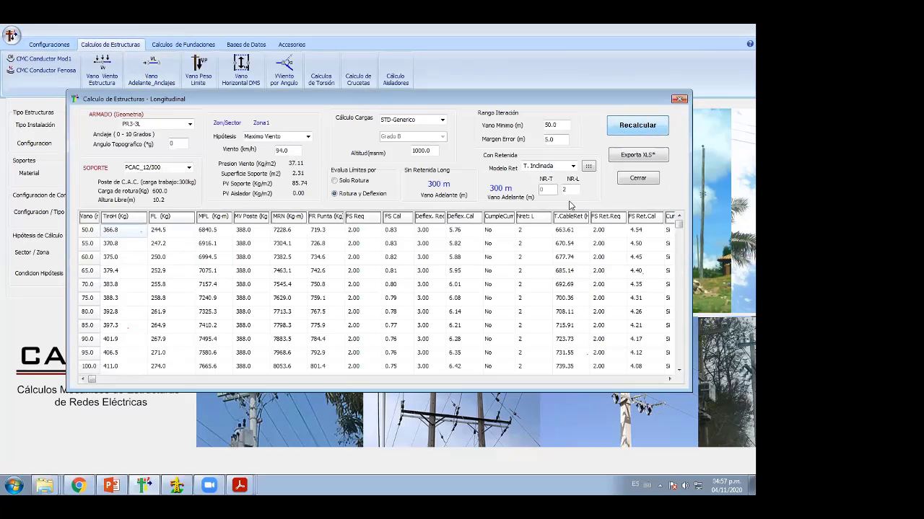
double_click(570, 190)
text(1)
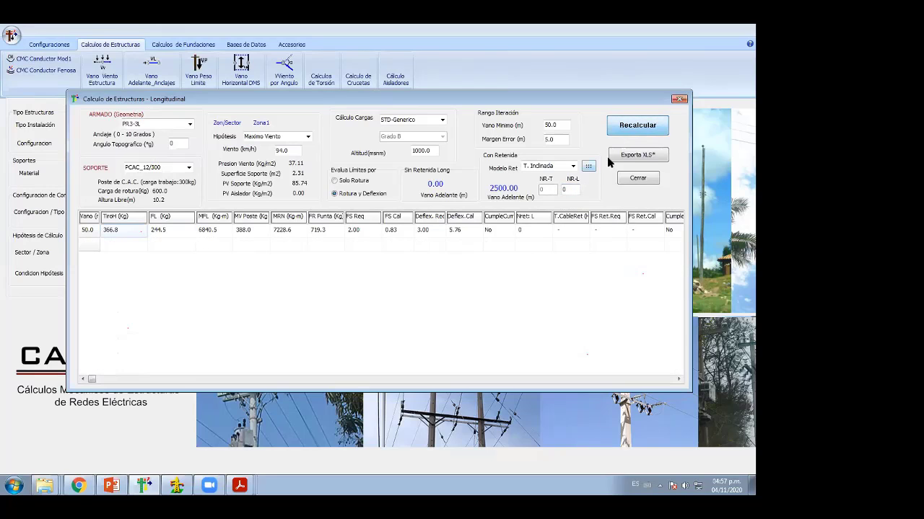
click(619, 131)
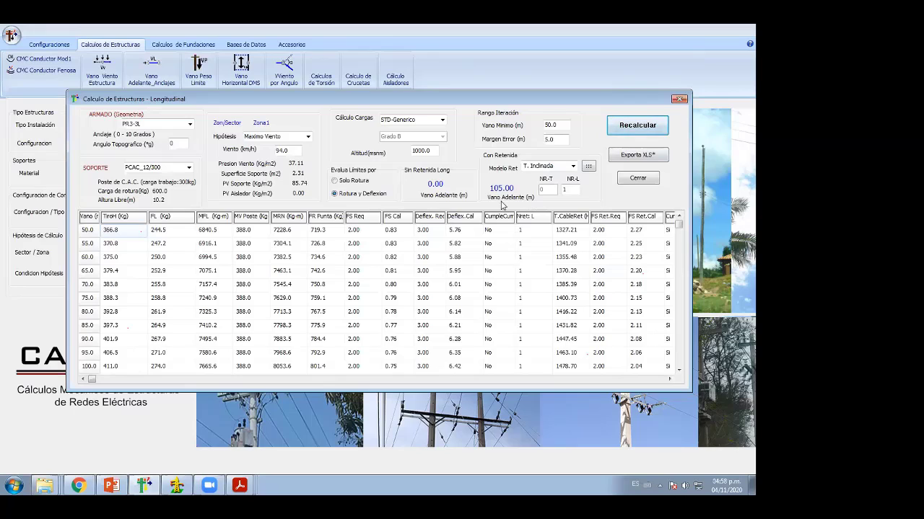
Compare the PR3-3L forward spans by alternately recalculating them under the Minima Temperatura and Maximo Viento hypotheses, finishing on Maximo Viento
click(307, 138)
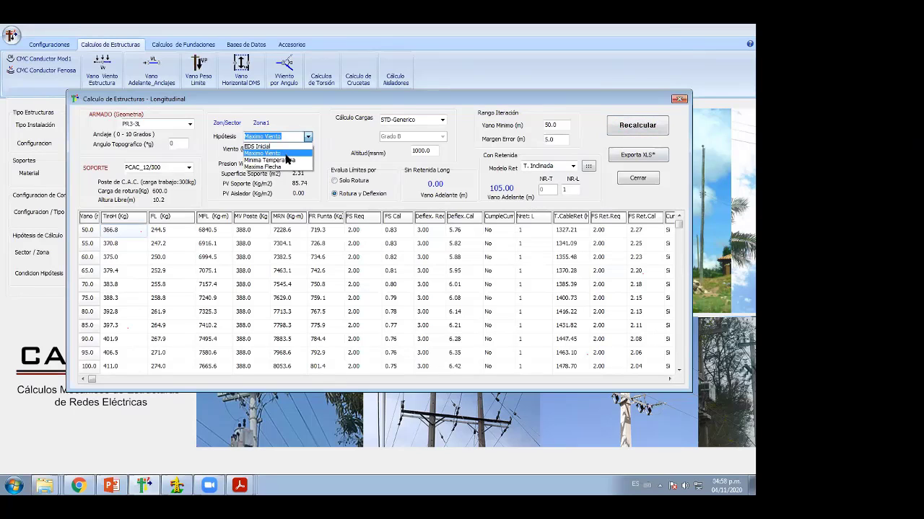
click(289, 160)
click(641, 125)
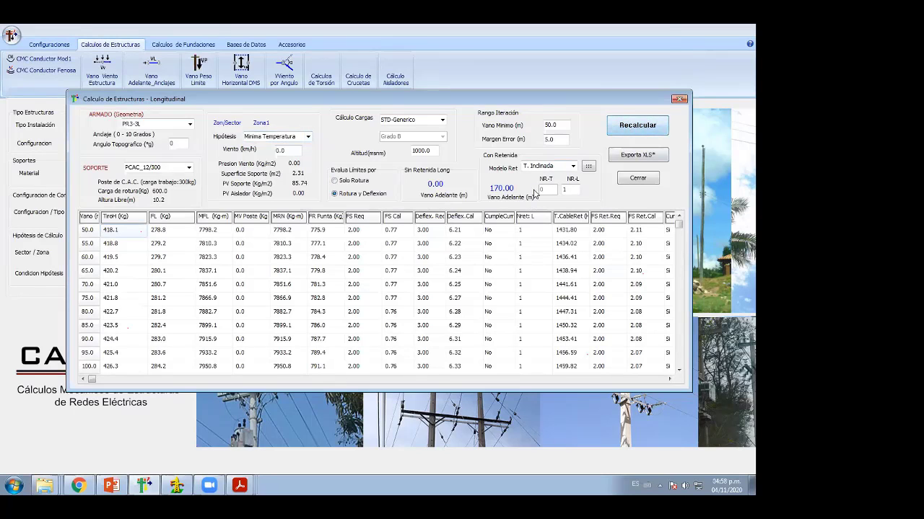
click(308, 137)
click(281, 152)
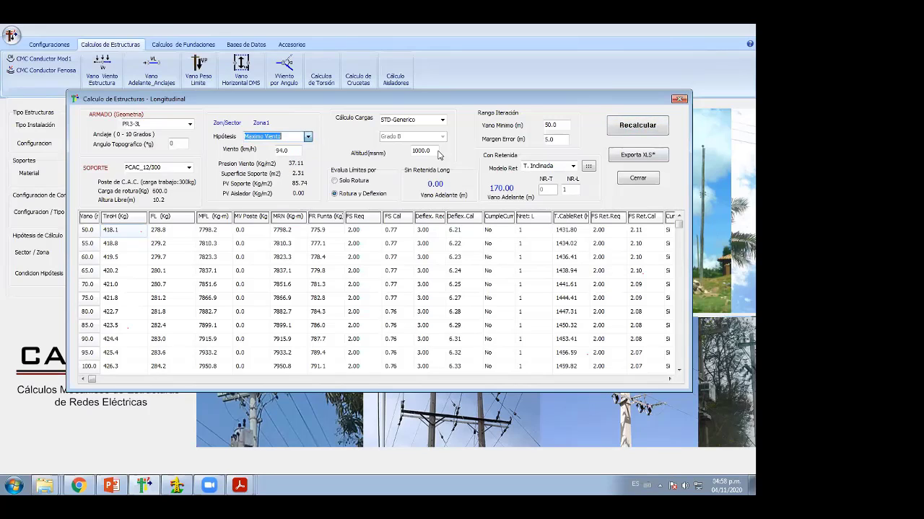
click(624, 127)
click(308, 138)
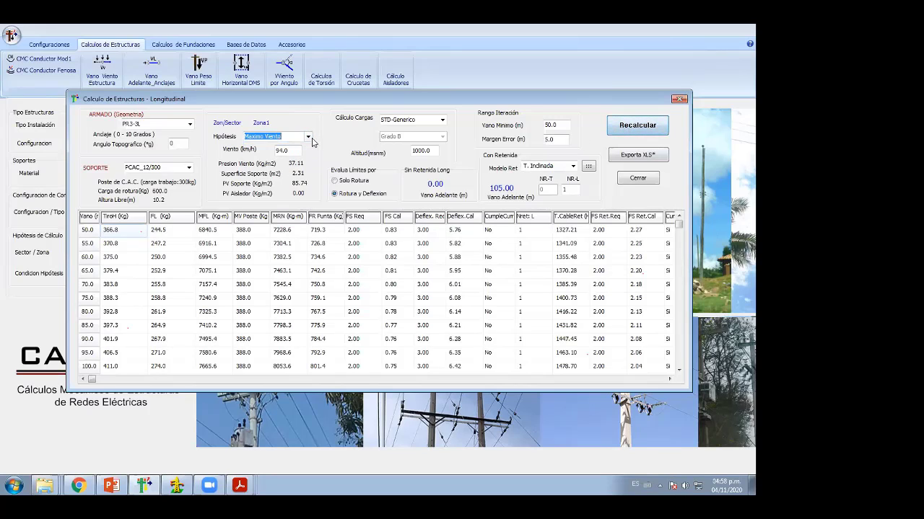
click(289, 160)
click(632, 131)
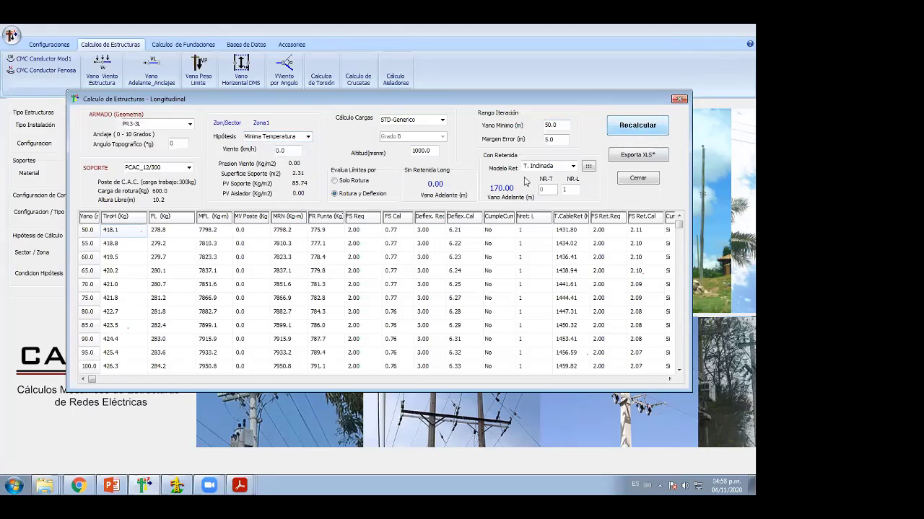
click(308, 137)
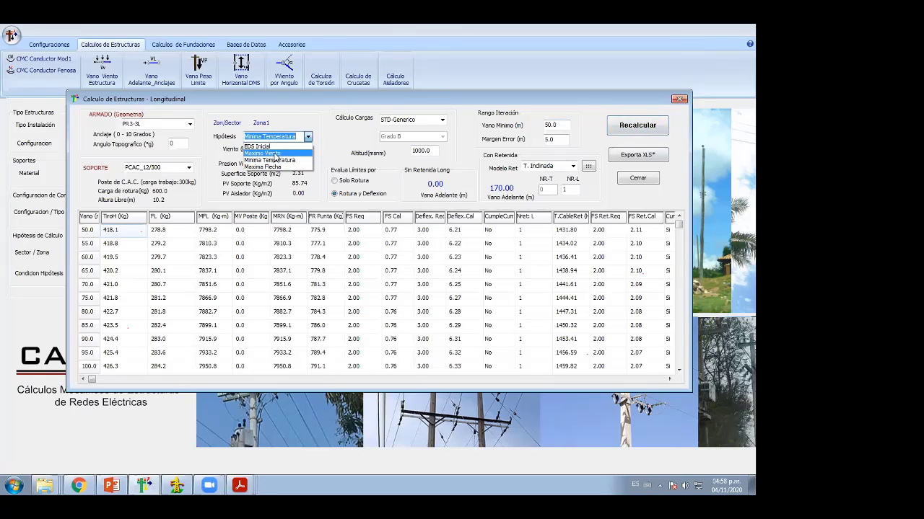
click(282, 152)
key(Return)
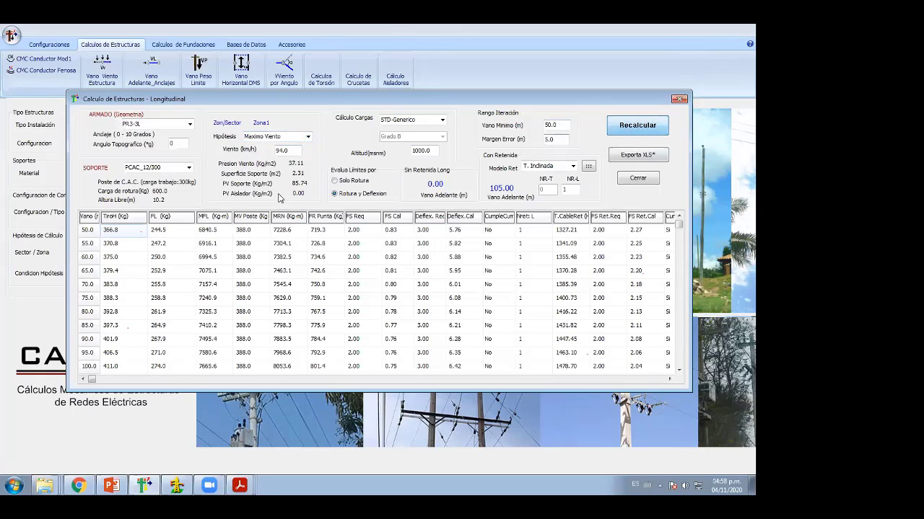
Recalculate the forward spans with a topographic angle of 5 degrees, and again with 7 degrees
double_click(174, 145)
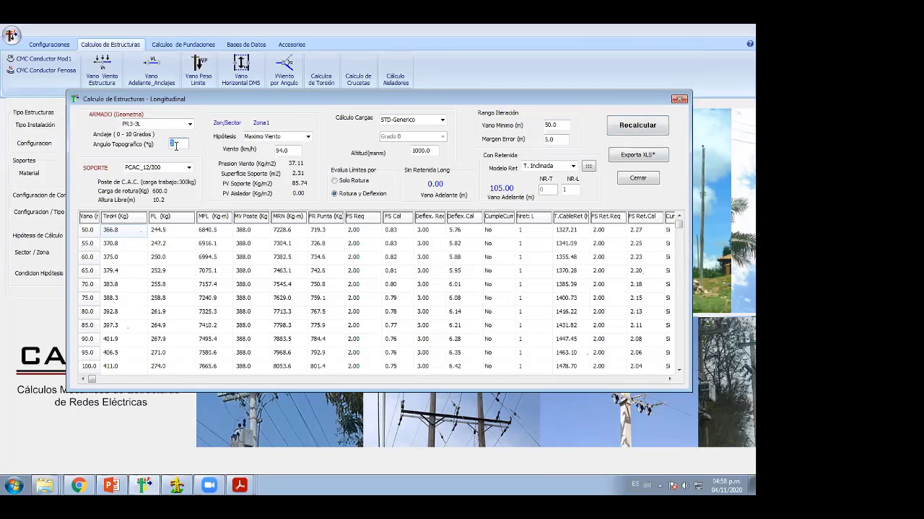
click(637, 127)
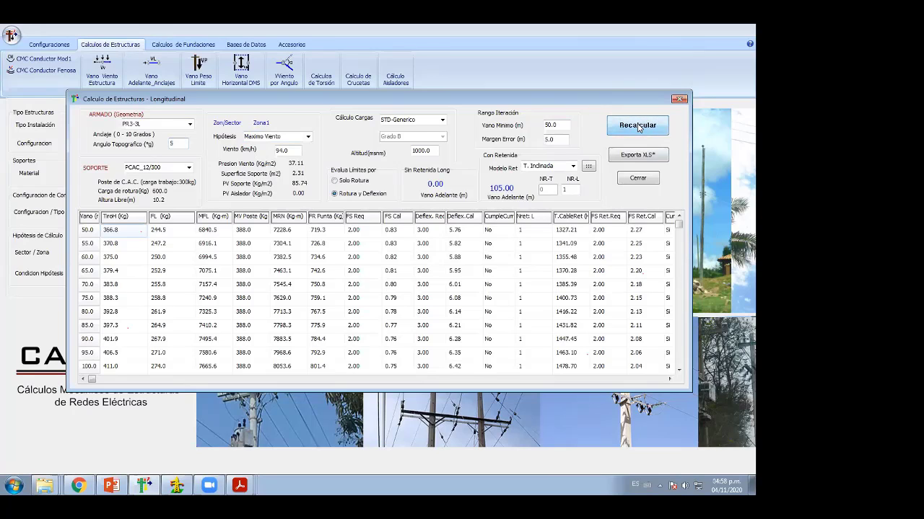
double_click(187, 144)
text(6)
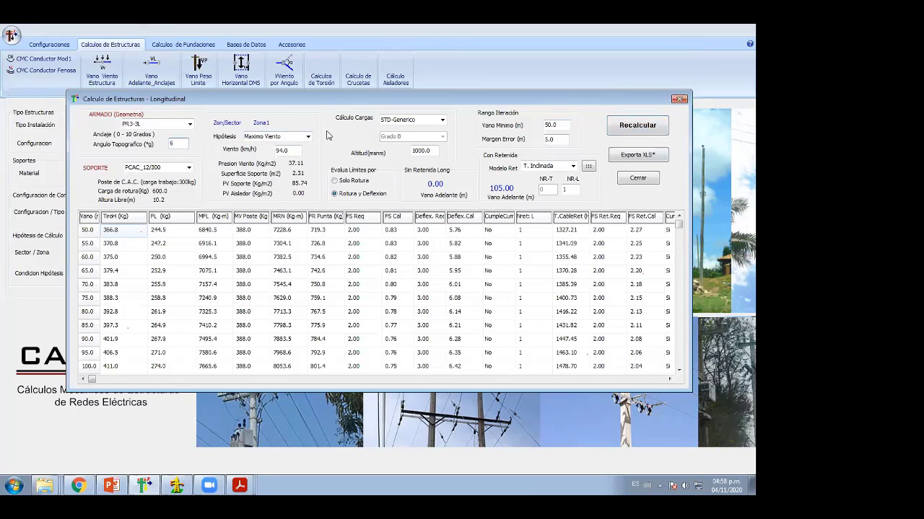
key(BackSpace)
text(7)
click(642, 130)
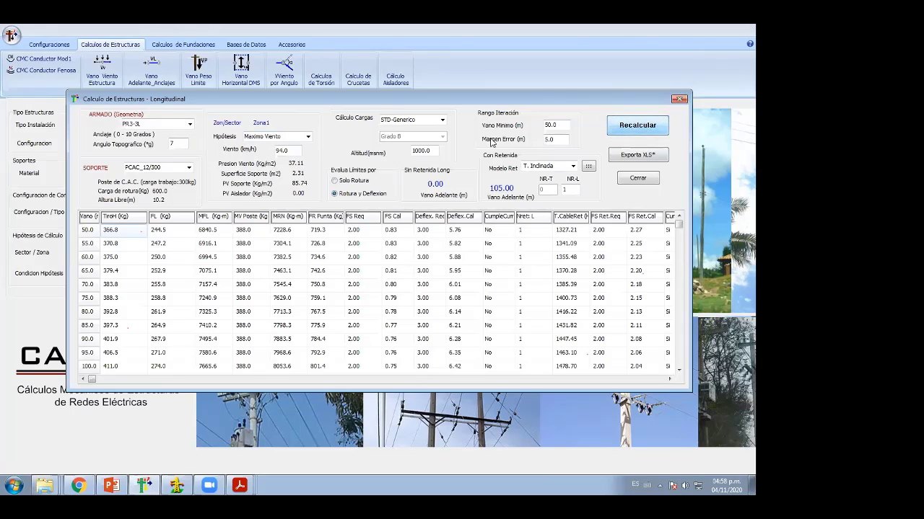
Evaluate the limits by Solo Rotura, reset the topographic angle to 0 and recalculate the forward spans
click(332, 181)
click(635, 126)
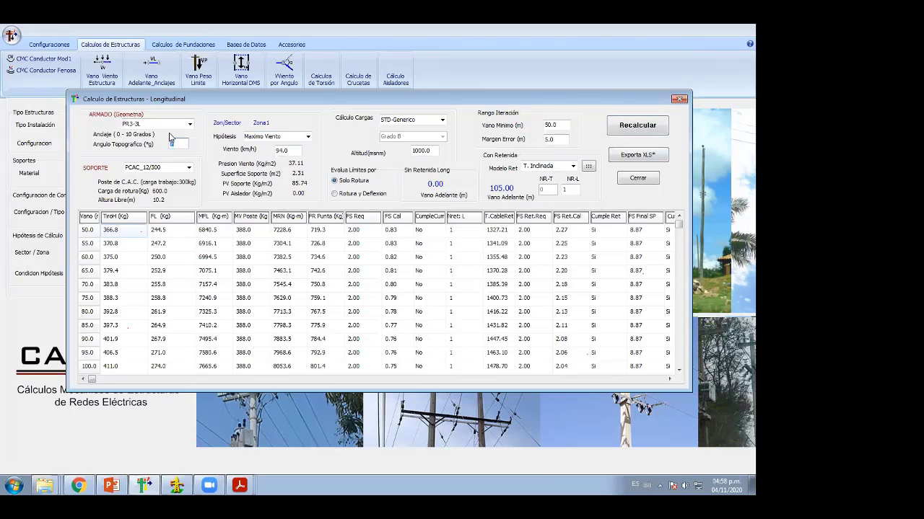
click(631, 128)
click(441, 68)
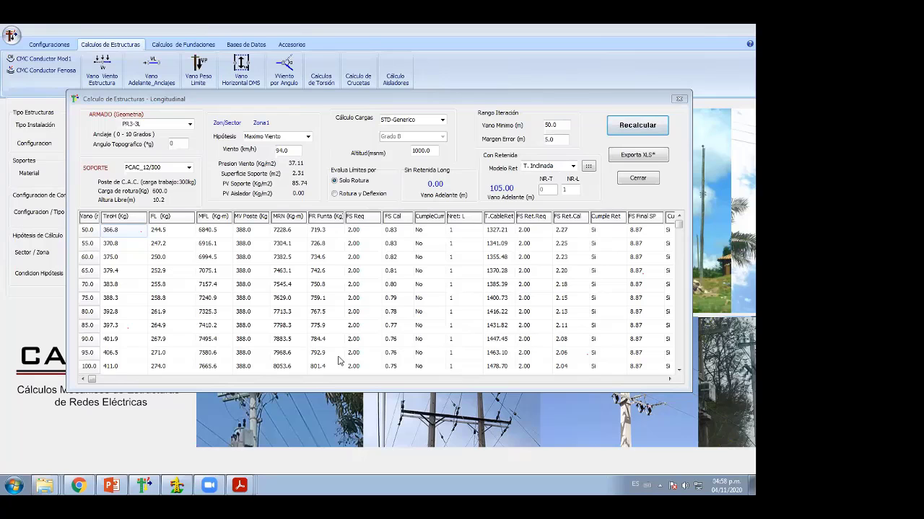
Switch to the CME Vano H presentation in PowerPoint and go to the VANO HORIZONTAL slide
click(112, 485)
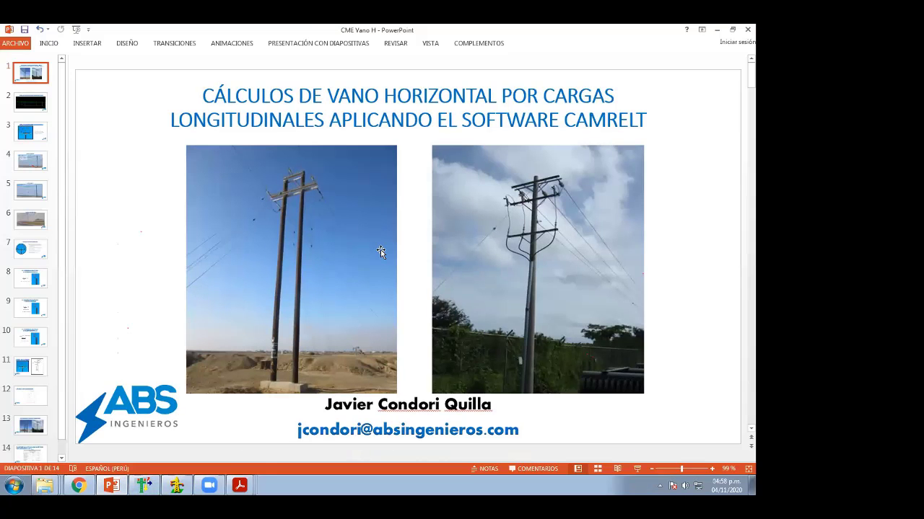
scroll(381, 251, down, 3)
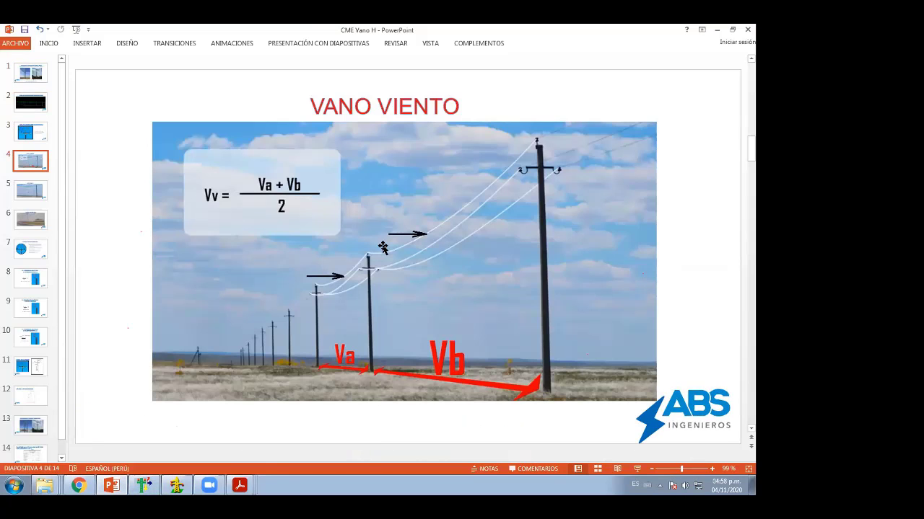
scroll(396, 301, down, 2)
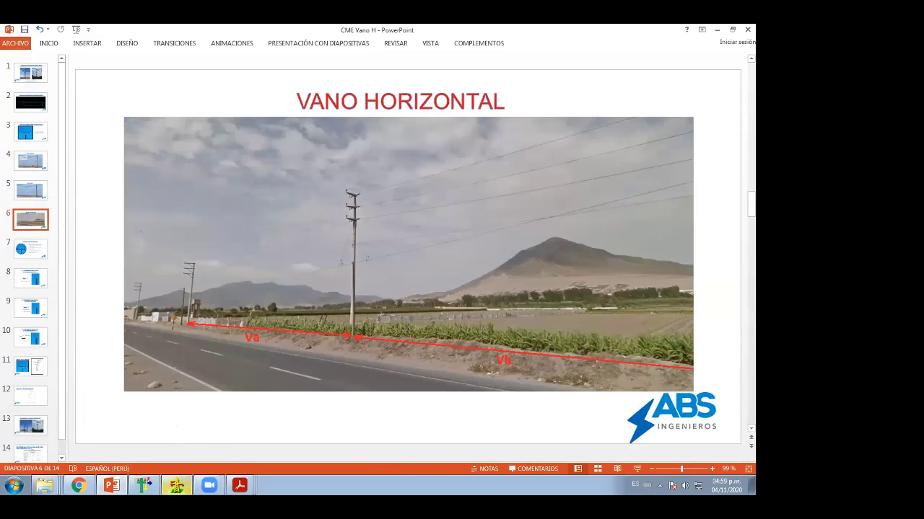
Return to CAMRELT, replace the longitudinal calculation with the horizontal span DMS calculation, and check the VANO HORIZONTAL slide once more
click(143, 486)
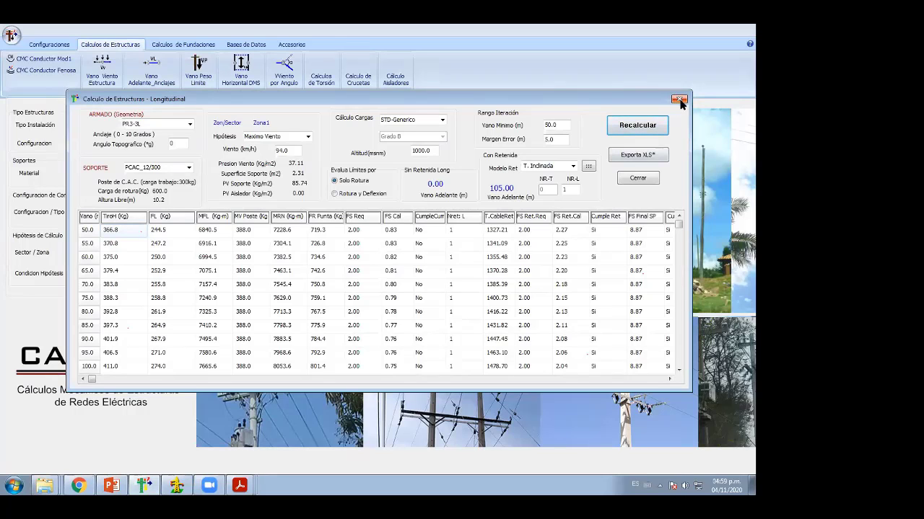
click(679, 99)
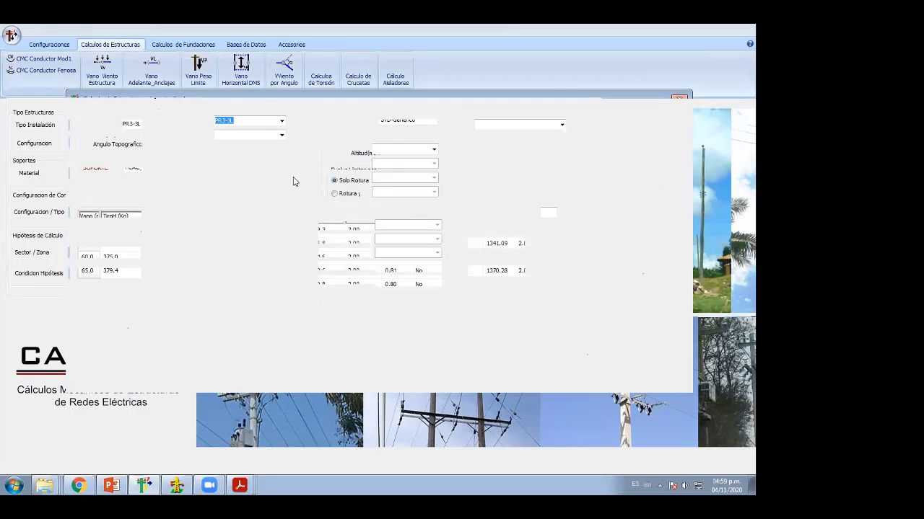
click(242, 72)
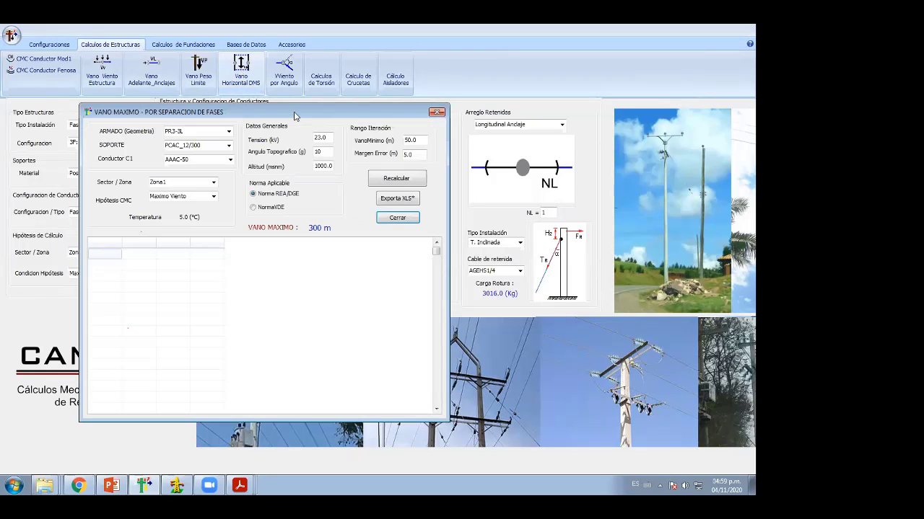
drag(296, 115, 321, 116)
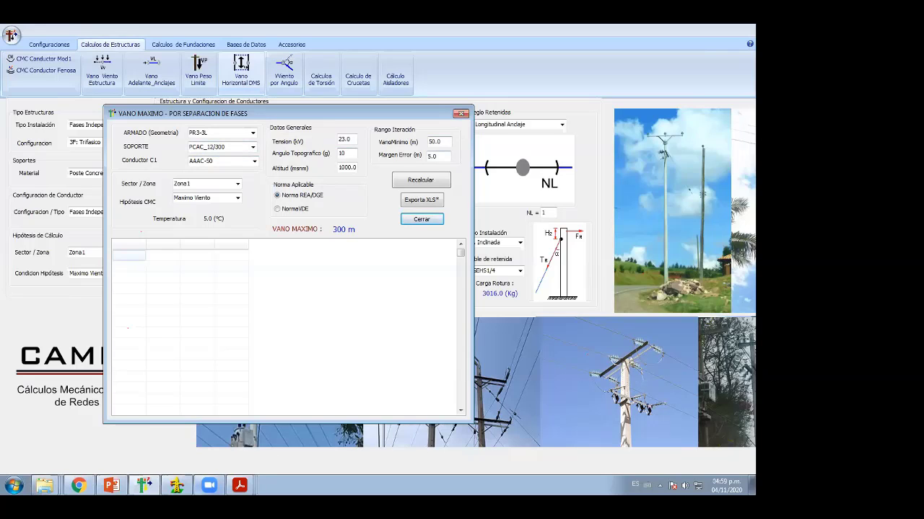
click(111, 485)
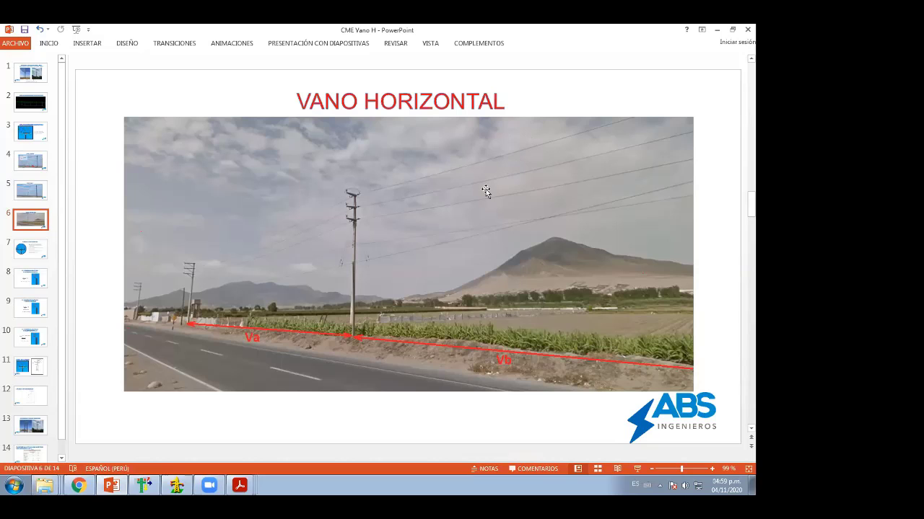
click(144, 485)
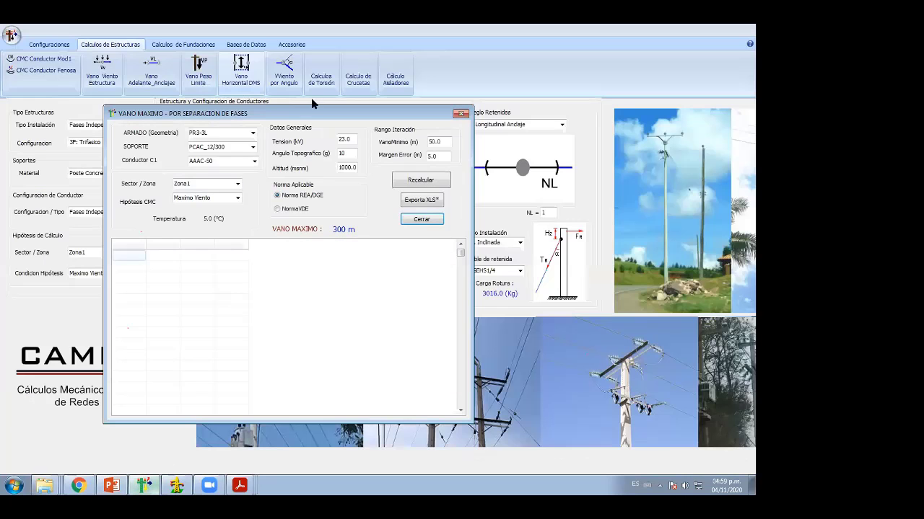
Reopen the maximum span calculation by phase separation and recalculate it under Maximo Viento, then under Maxima Flecha
click(459, 113)
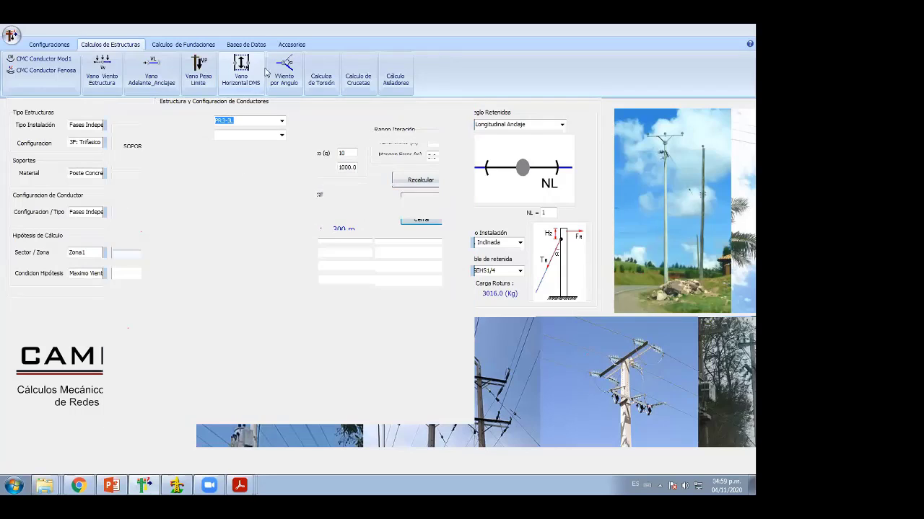
click(241, 83)
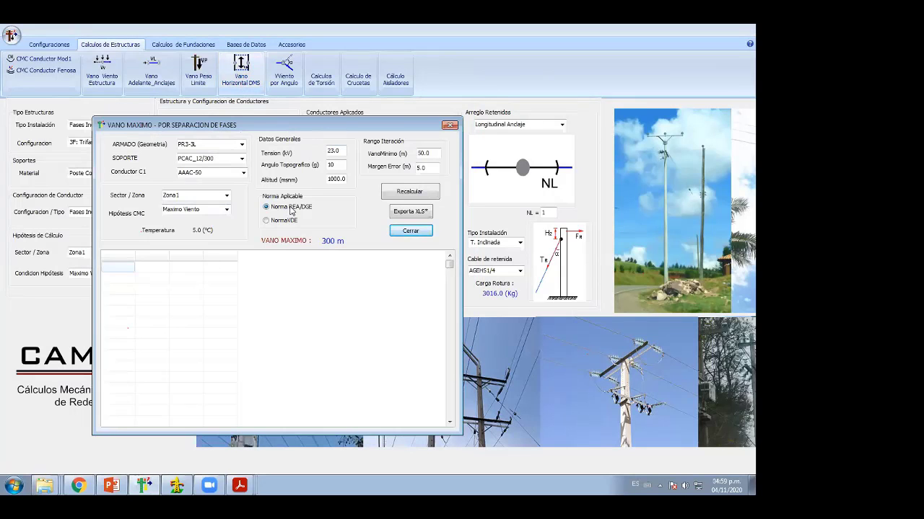
click(413, 190)
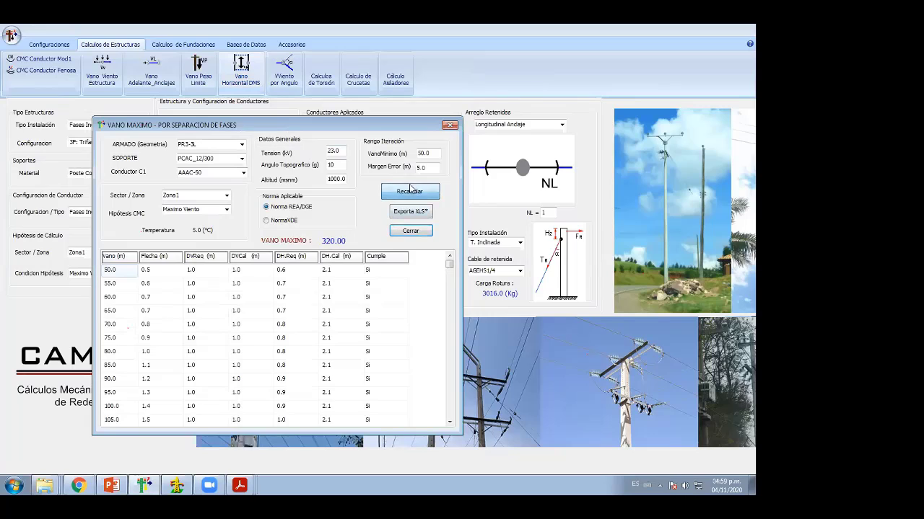
click(227, 210)
click(189, 229)
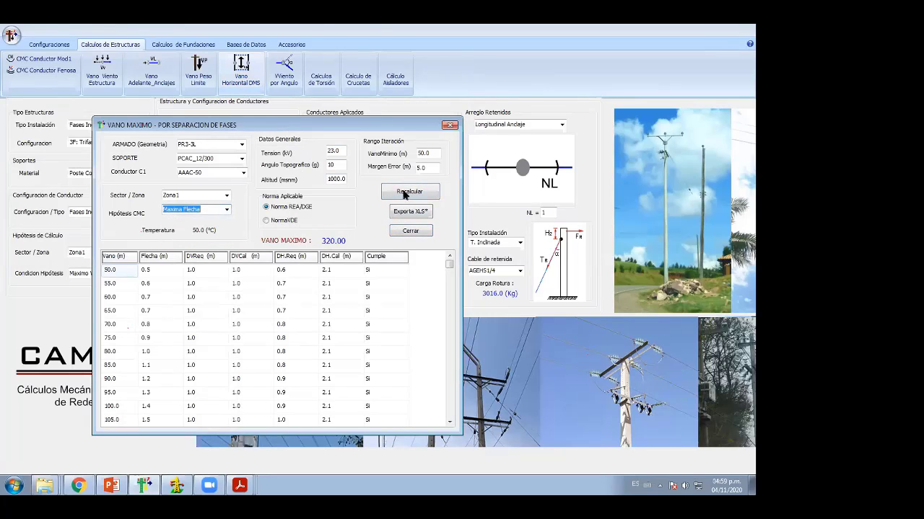
click(408, 192)
Close the phase-separation calculation, open the longitudinal calculation for PR3-3L and compute the forward spans under Maxima Flecha with one longitudinal guy
click(449, 125)
click(149, 76)
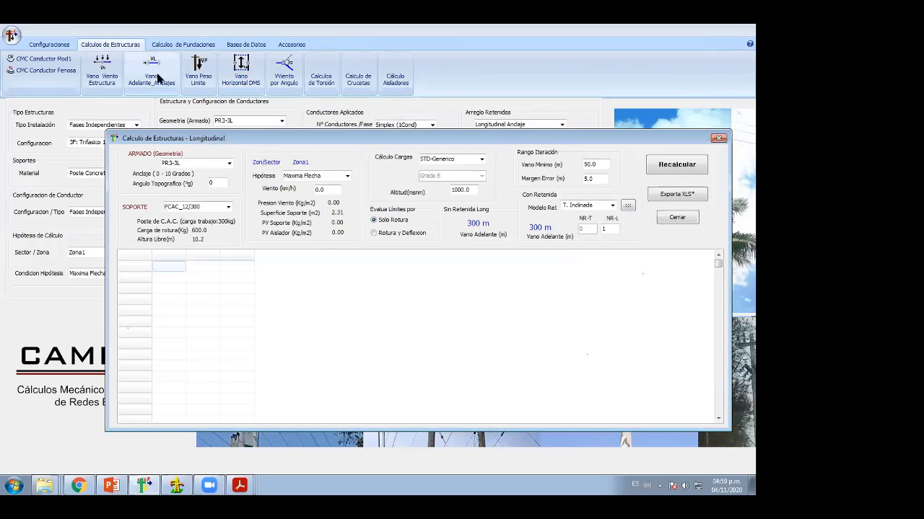
drag(367, 143, 327, 118)
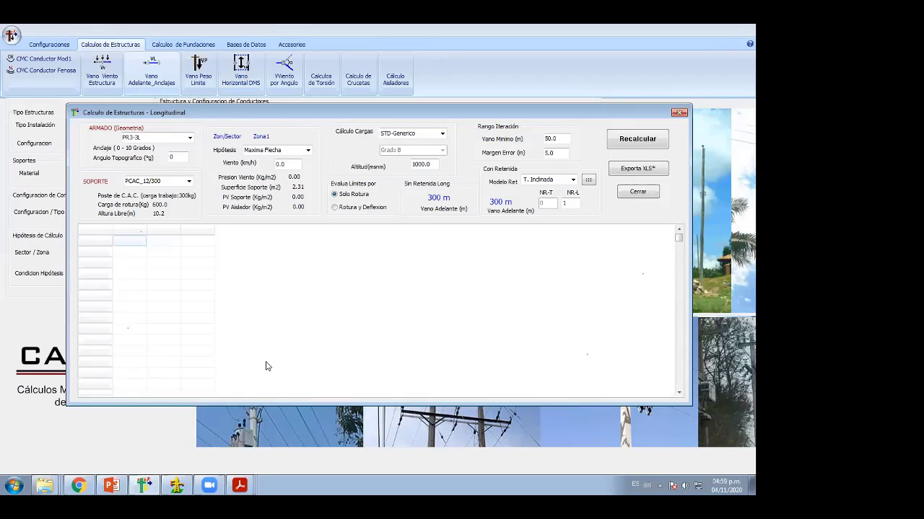
drag(395, 116, 385, 123)
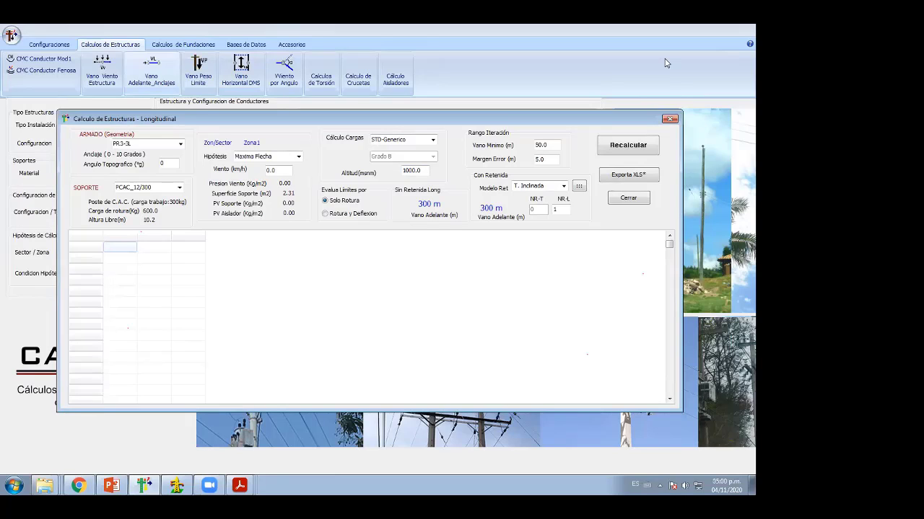
click(632, 138)
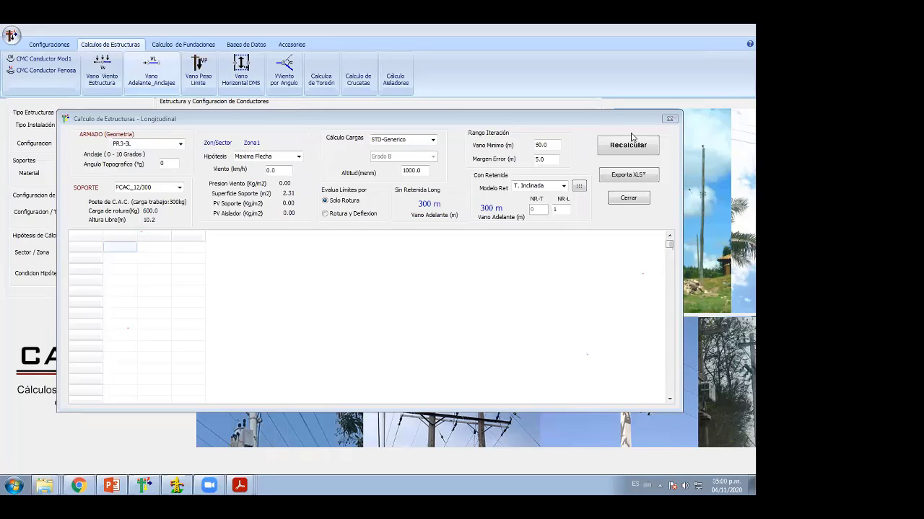
click(633, 150)
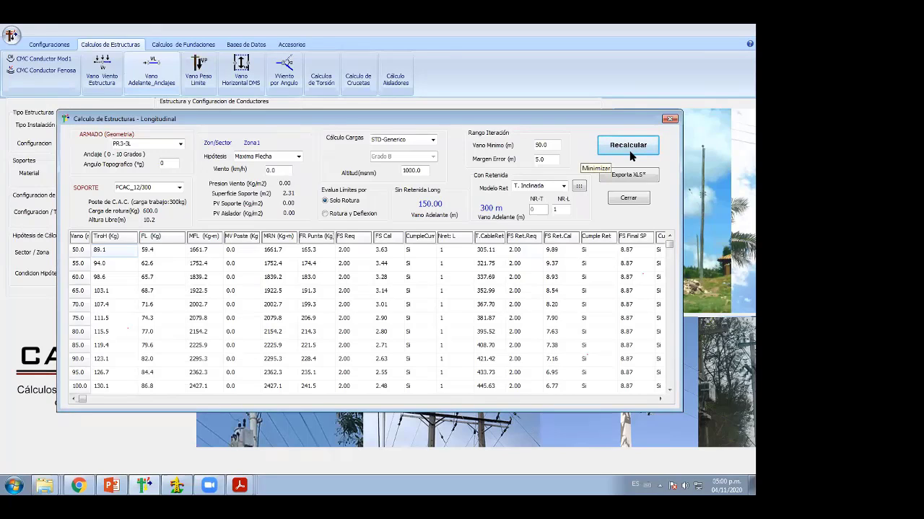
click(629, 151)
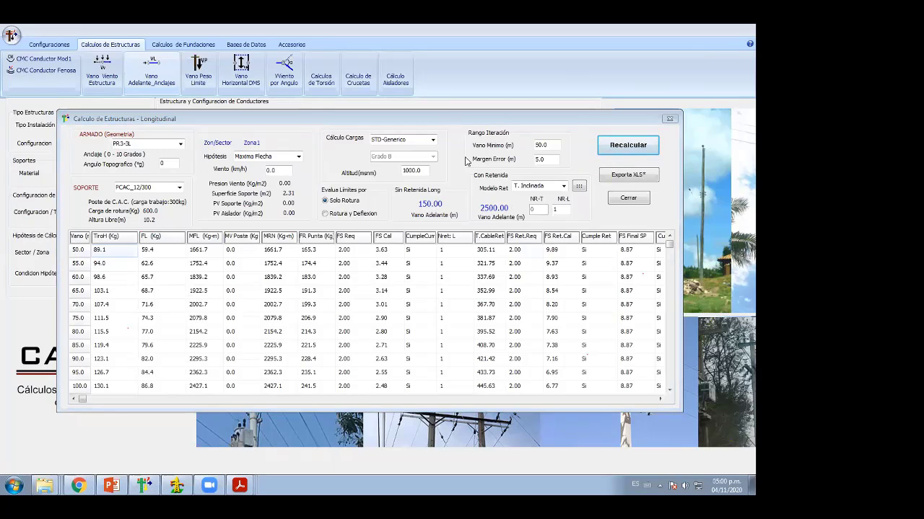
drag(433, 124, 428, 114)
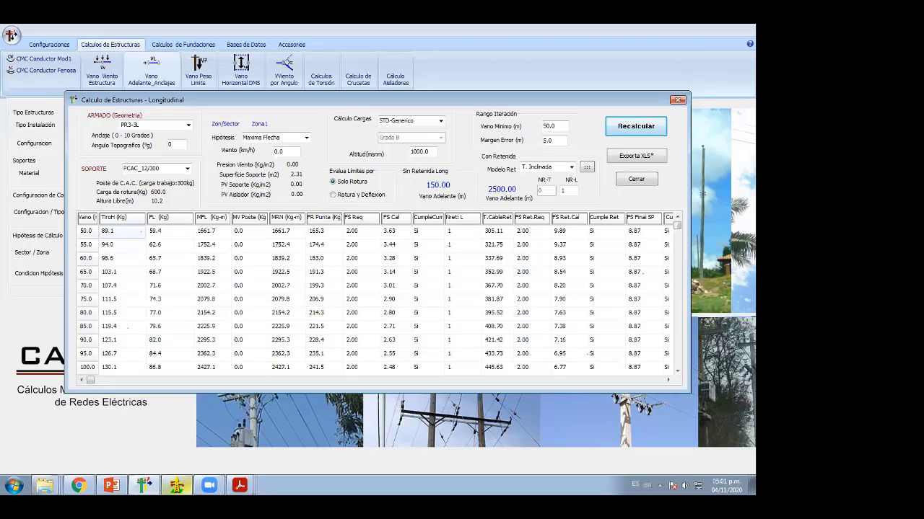
Switch to DLT-CAD and look over the structures and spans along the line profile
click(177, 486)
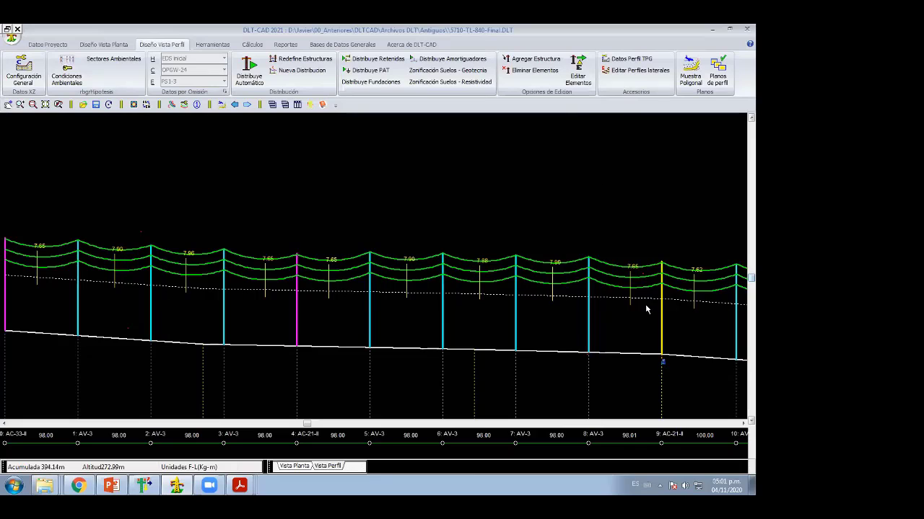
scroll(482, 310, down, 3)
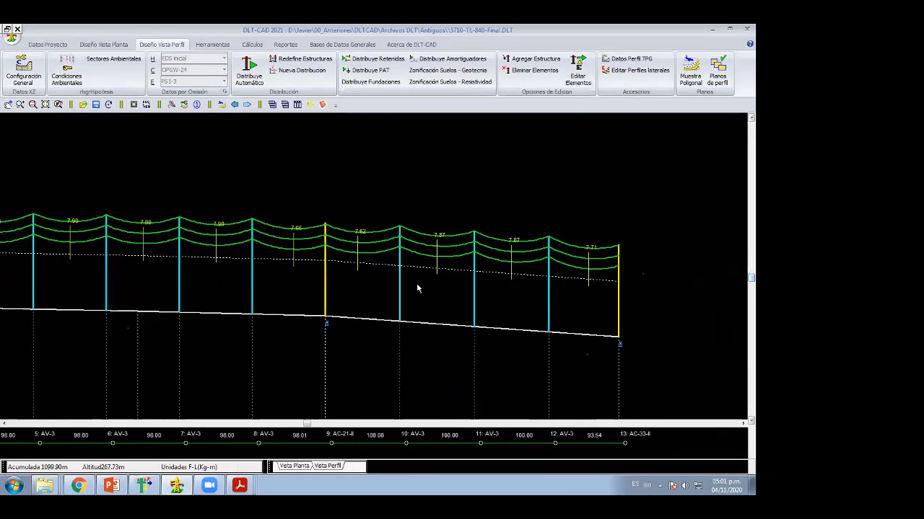
scroll(598, 312, up, 5)
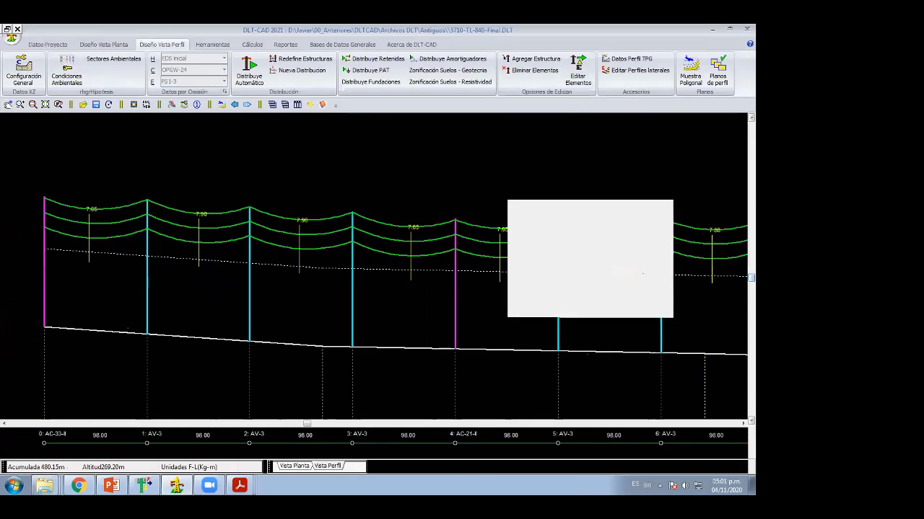
scroll(596, 344, down, 2)
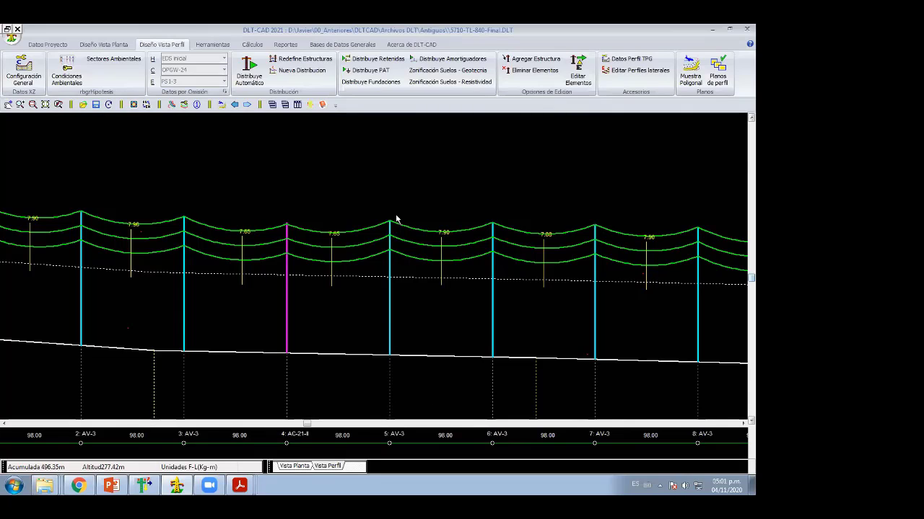
Open the structures database, review the wind, weight and horizontal span limits of AV-0, and close it without saving
click(342, 45)
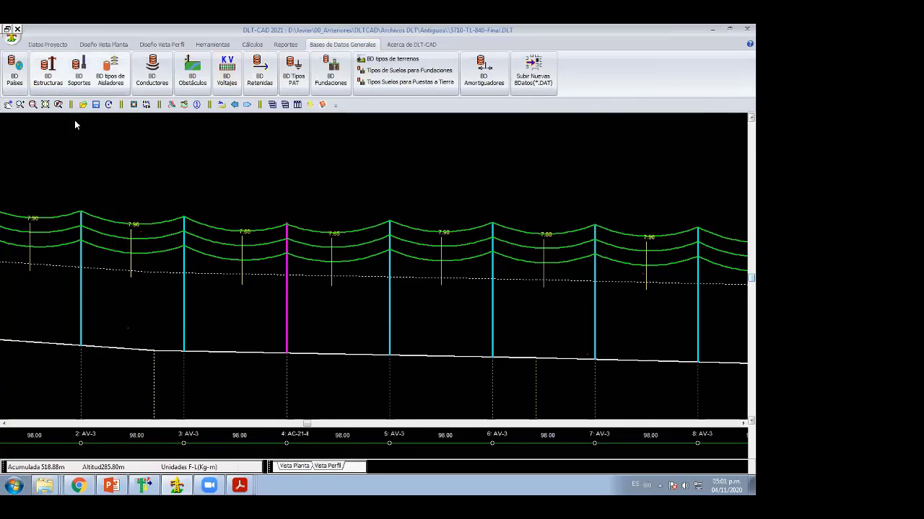
click(48, 70)
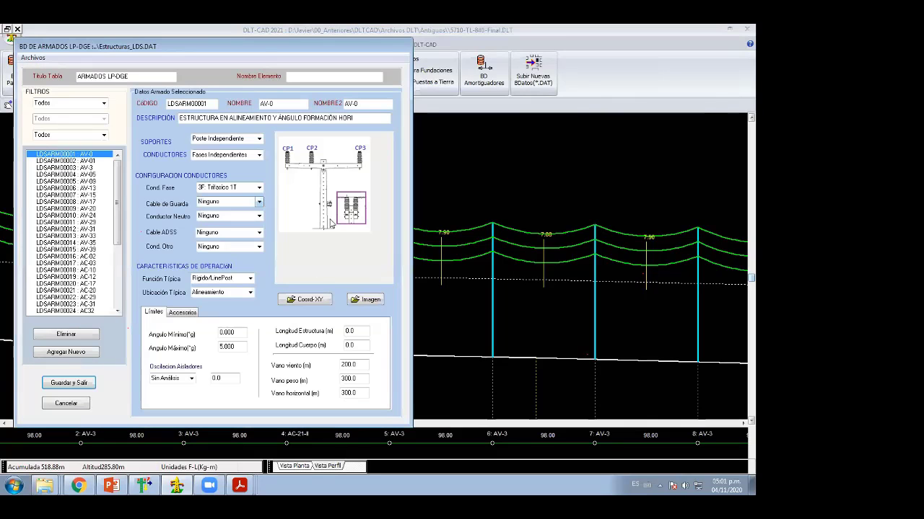
drag(266, 50, 322, 43)
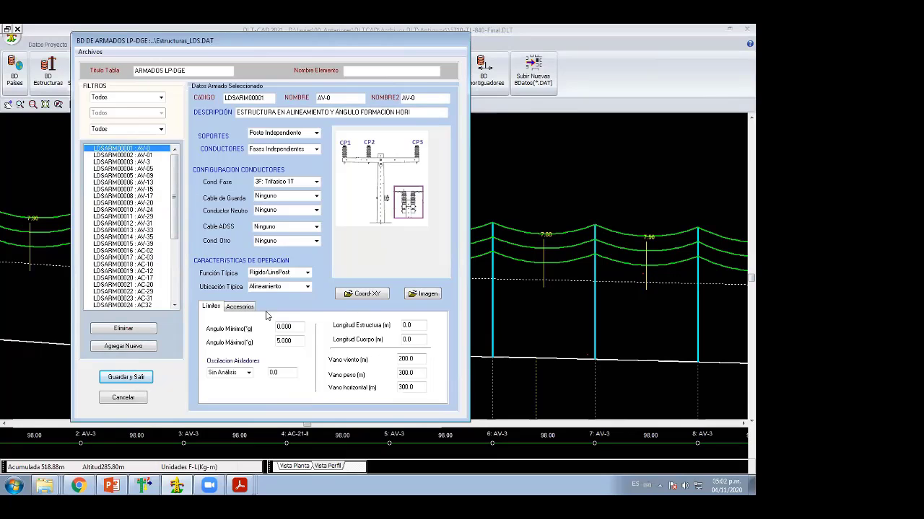
click(239, 307)
click(212, 307)
click(406, 359)
key(Tab)
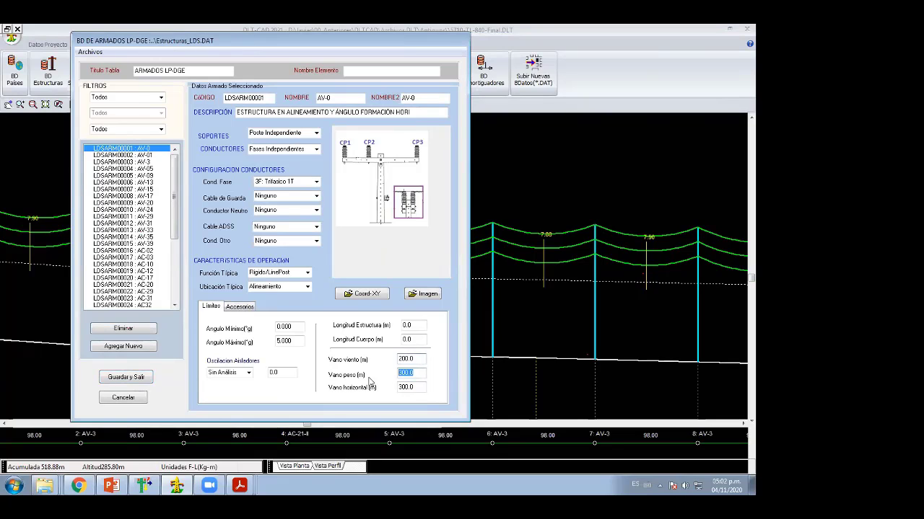
key(Tab)
click(124, 398)
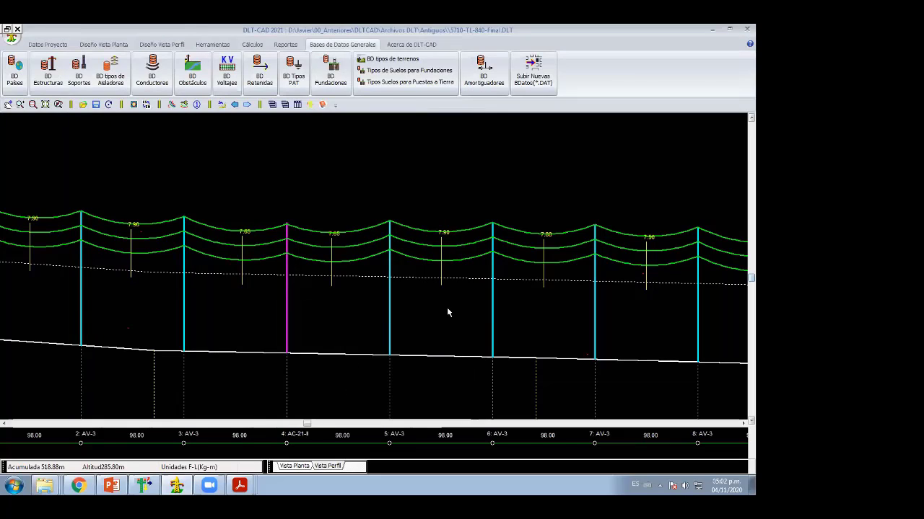
scroll(373, 309, right, 3)
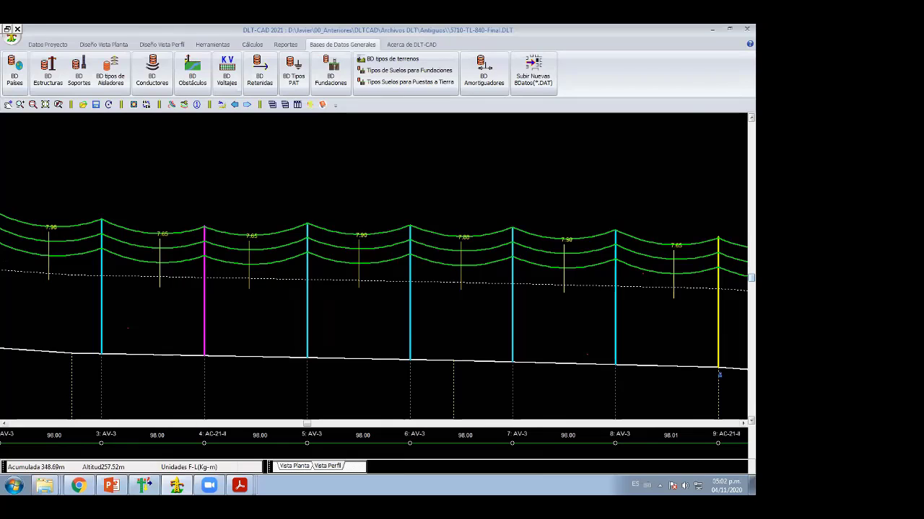
Leave DLT-CAD, bring up the Armados folder in File Explorer and browse to the presenter's main folder on drive E:
key(alt+Tab)
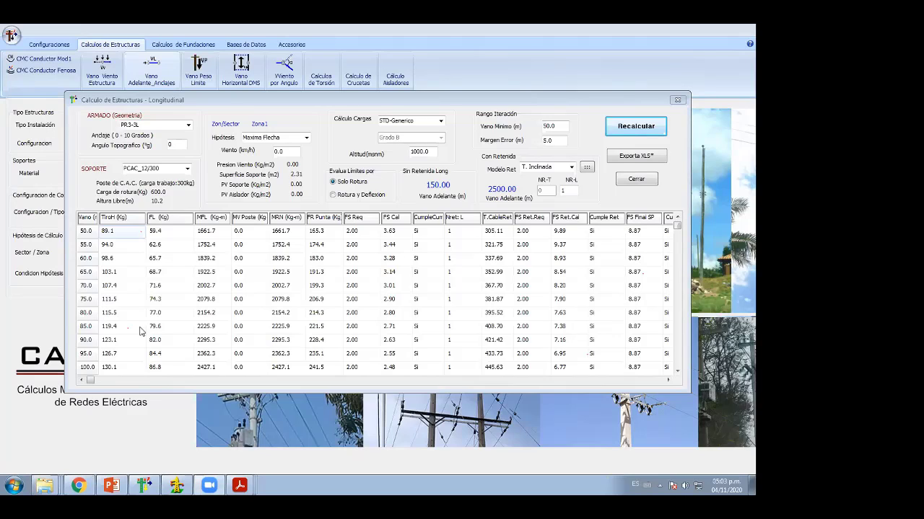
right_click(44, 485)
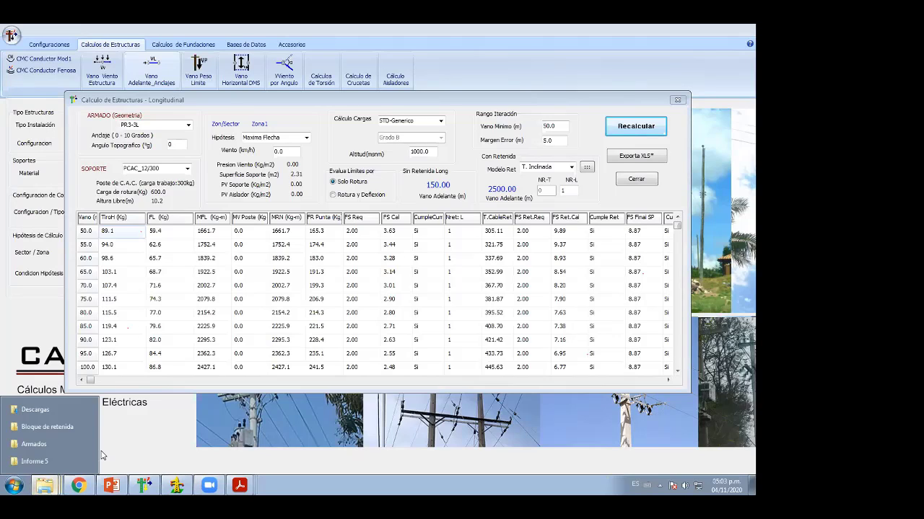
click(44, 451)
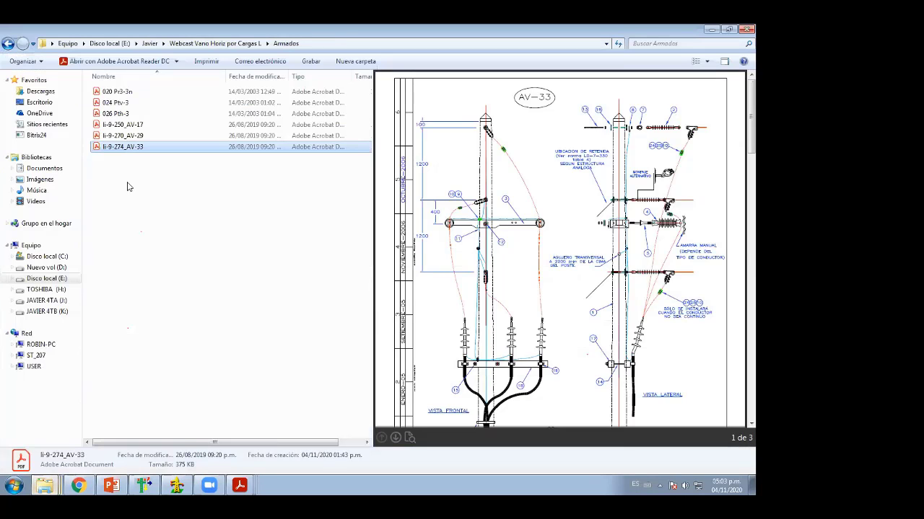
click(74, 264)
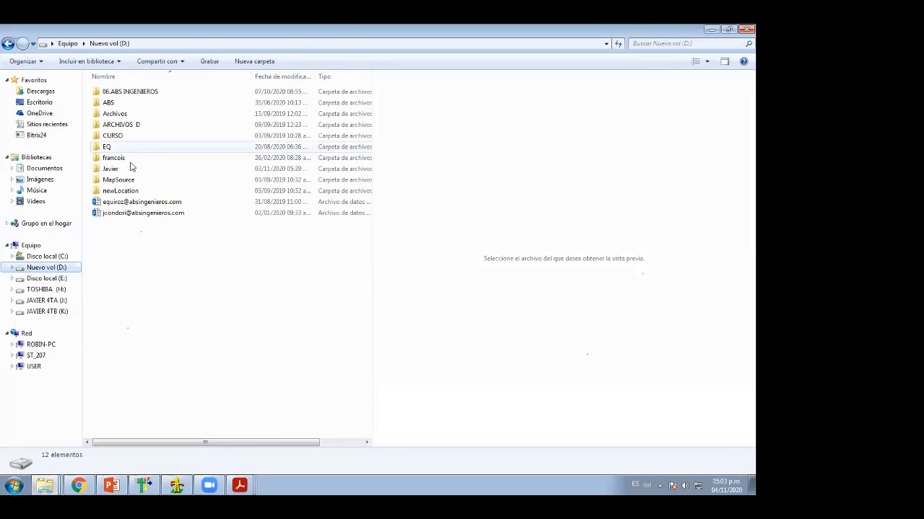
click(110, 169)
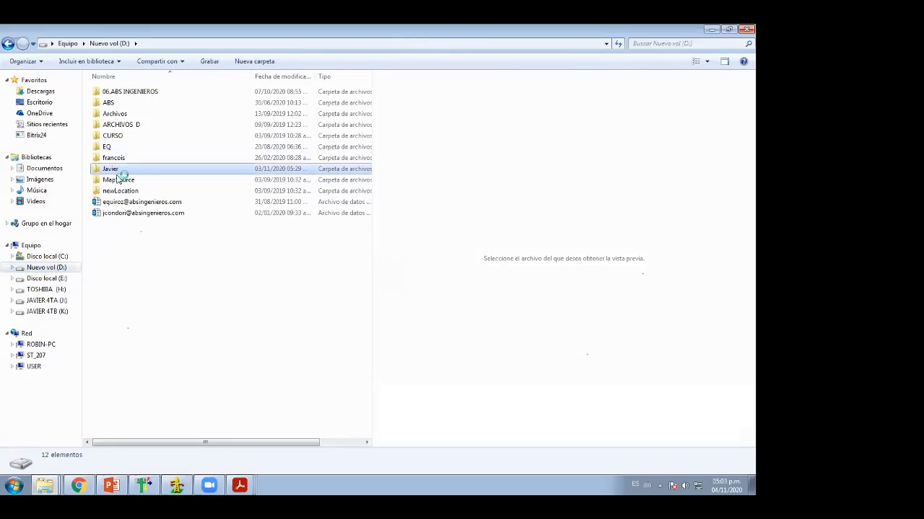
click(46, 278)
double_click(113, 139)
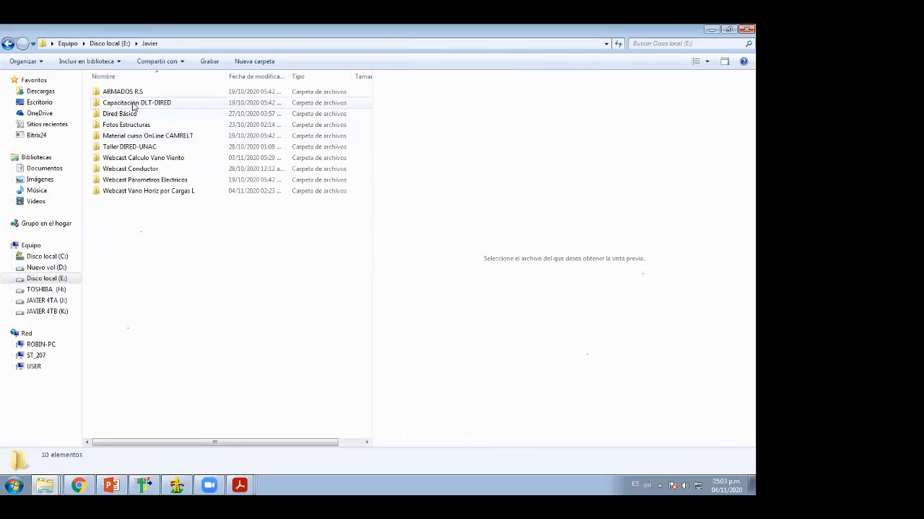
Browse through Capacitación DLT-DIRED and DLT-CAD to the Capacitacion-DLT folder and open the MDM002 PDF on distance between conductors
double_click(128, 104)
click(126, 106)
double_click(126, 105)
click(133, 105)
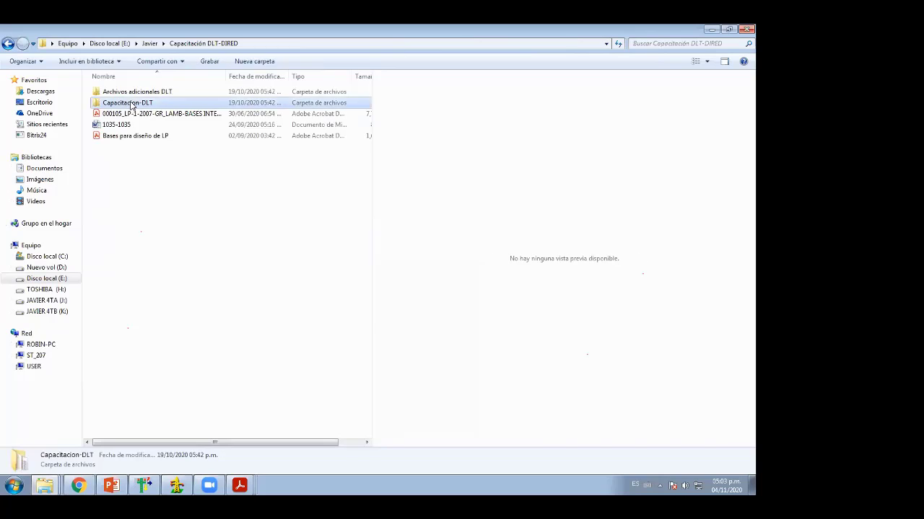
double_click(132, 105)
click(123, 136)
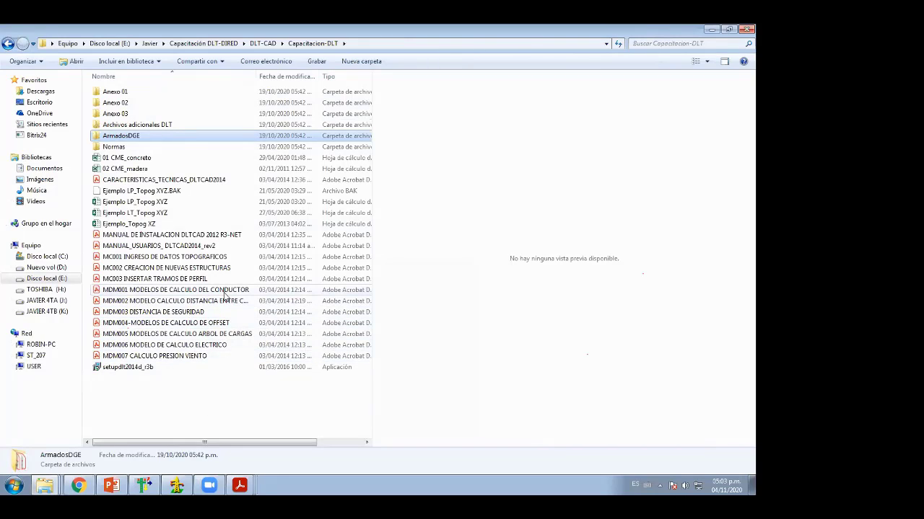
click(225, 303)
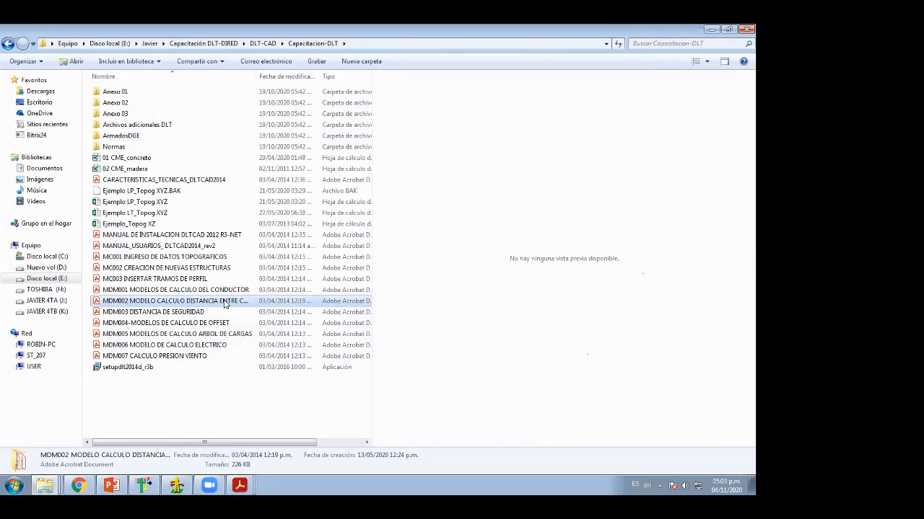
double_click(226, 303)
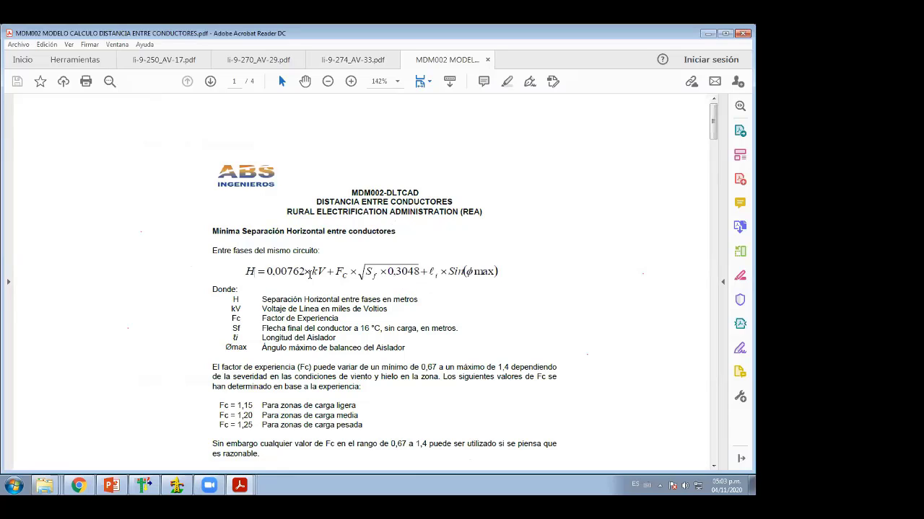
Read the REA conductor separation formula and the DIN VDE 0210 formula with its factor K and voltage tables
triple_click(309, 275)
click(506, 235)
scroll(377, 285, down, 5)
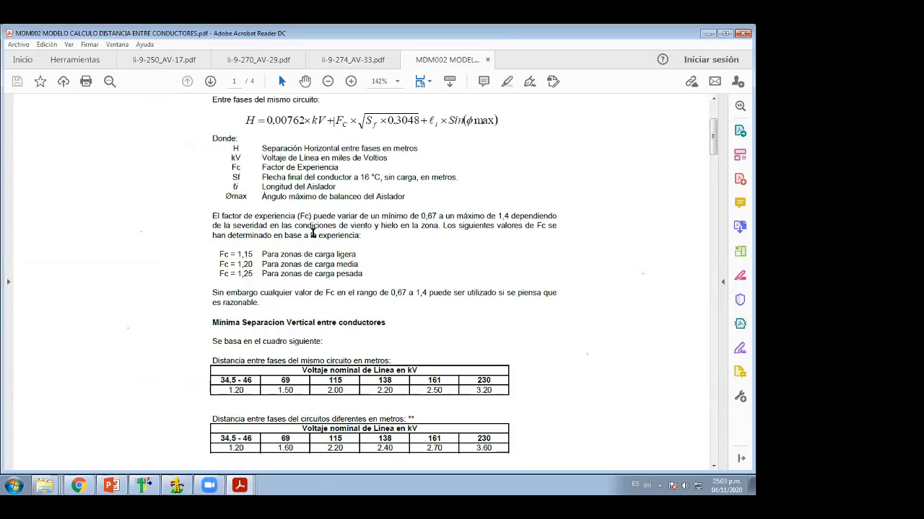
scroll(327, 292, down, 5)
scroll(326, 291, down, 15)
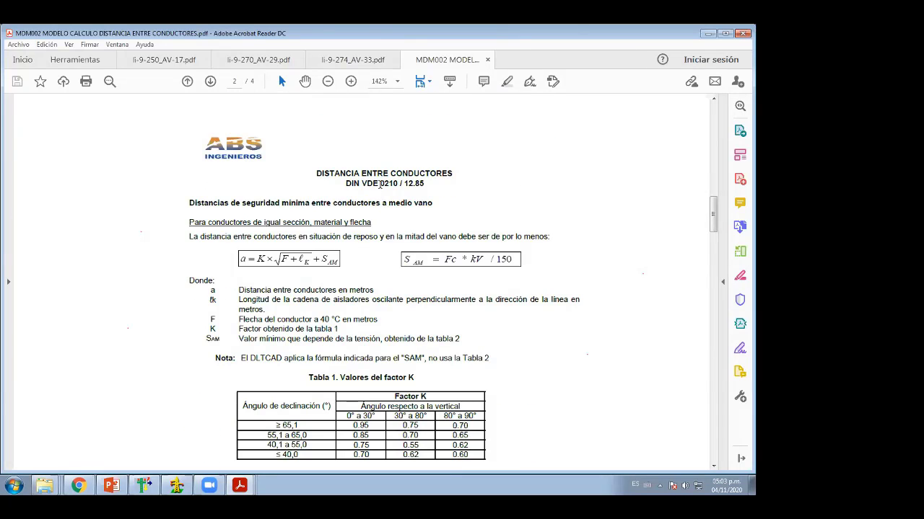
scroll(369, 218, down, 2)
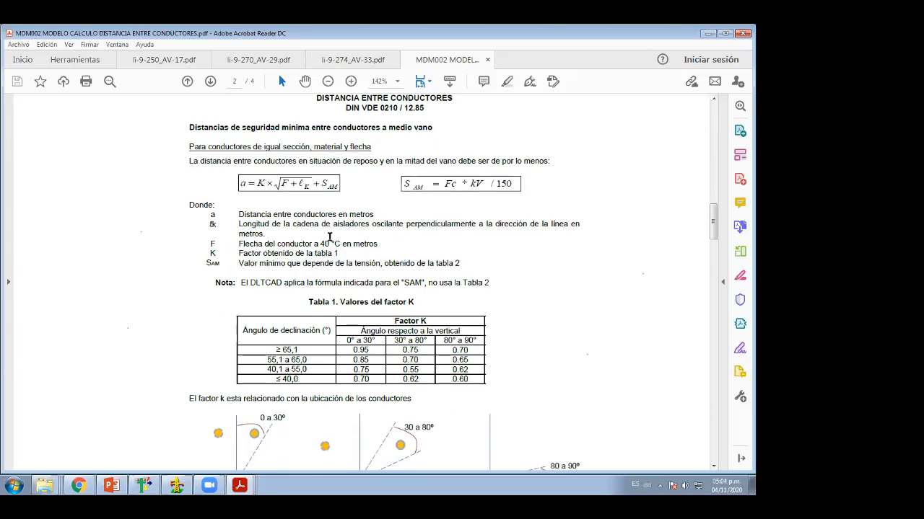
scroll(330, 238, down, 20)
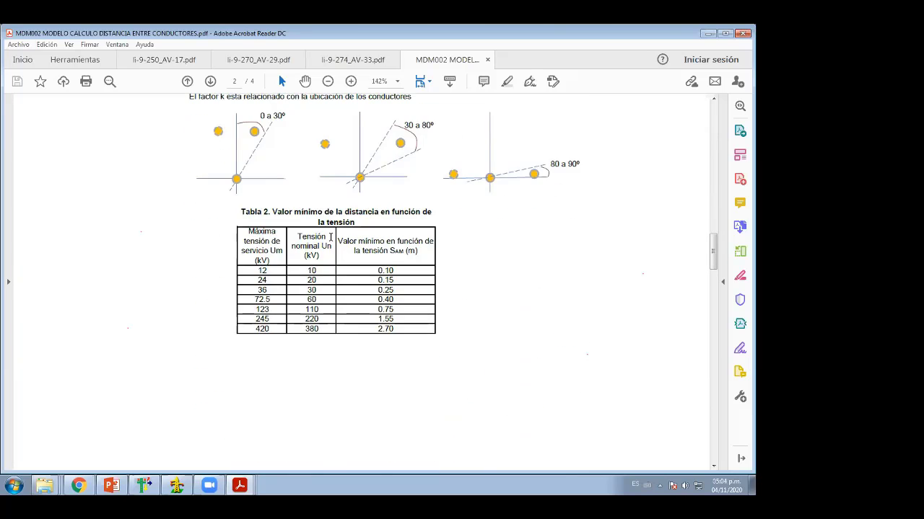
Read the conductor distance rules of the Código Nacional de Electricidad Suministro 2011 and of the Norma DGE
scroll(331, 241, down, 4)
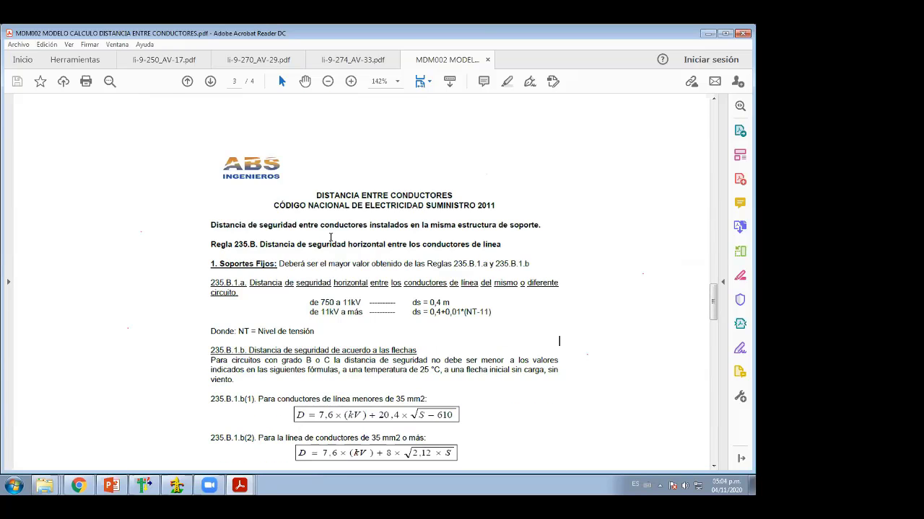
scroll(330, 238, down, 10)
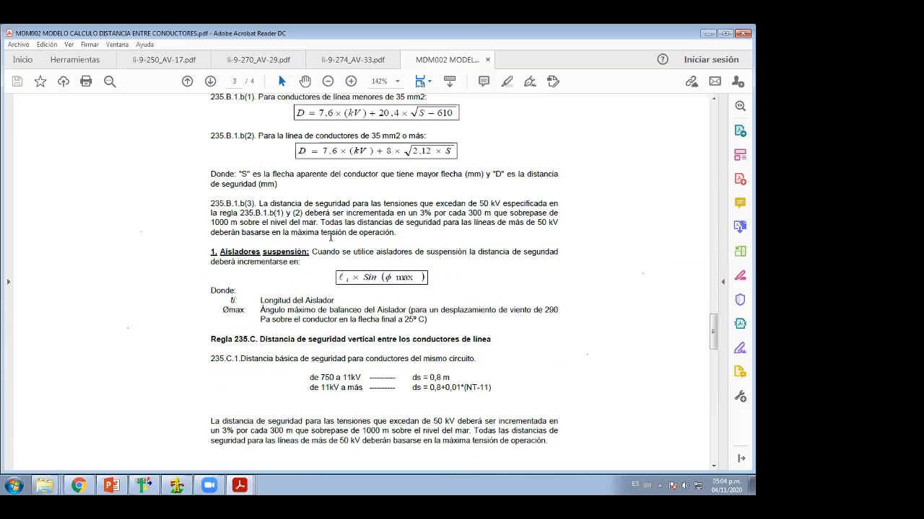
scroll(330, 235, down, 2)
scroll(331, 234, down, 14)
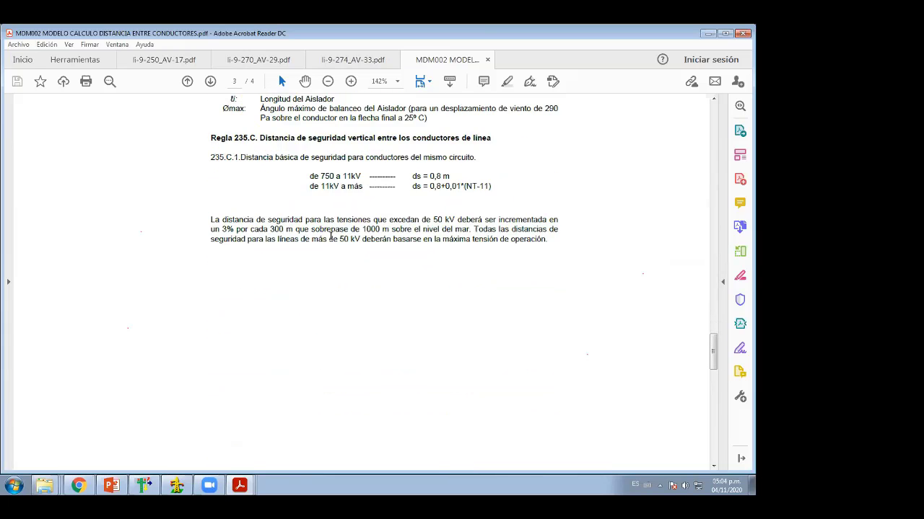
scroll(331, 235, down, 1)
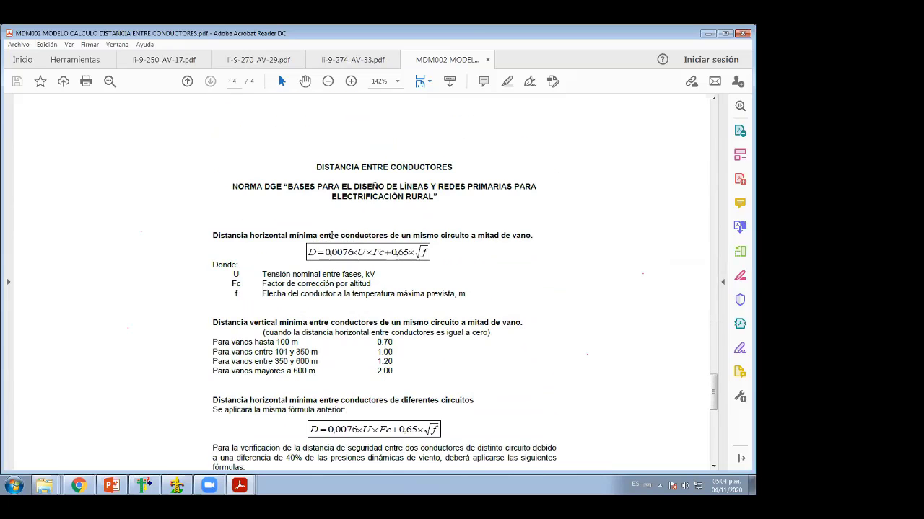
scroll(332, 235, down, 5)
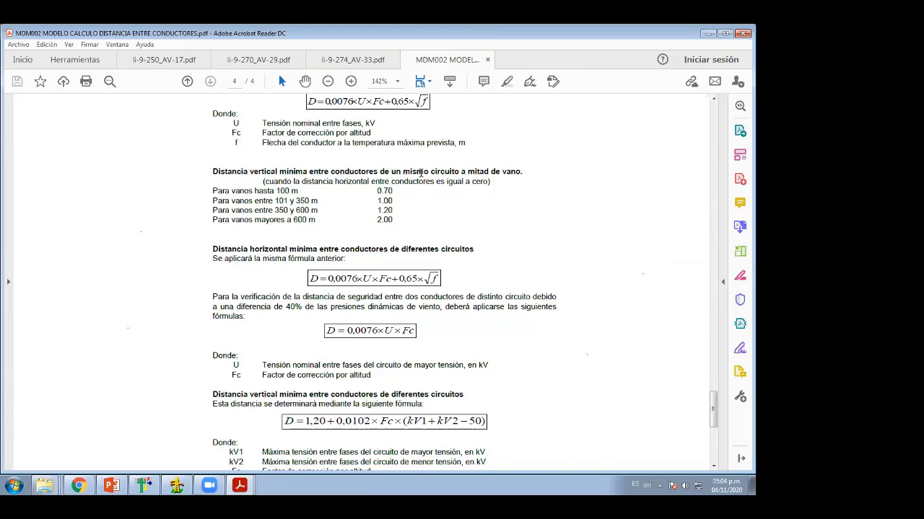
scroll(283, 244, up, 1)
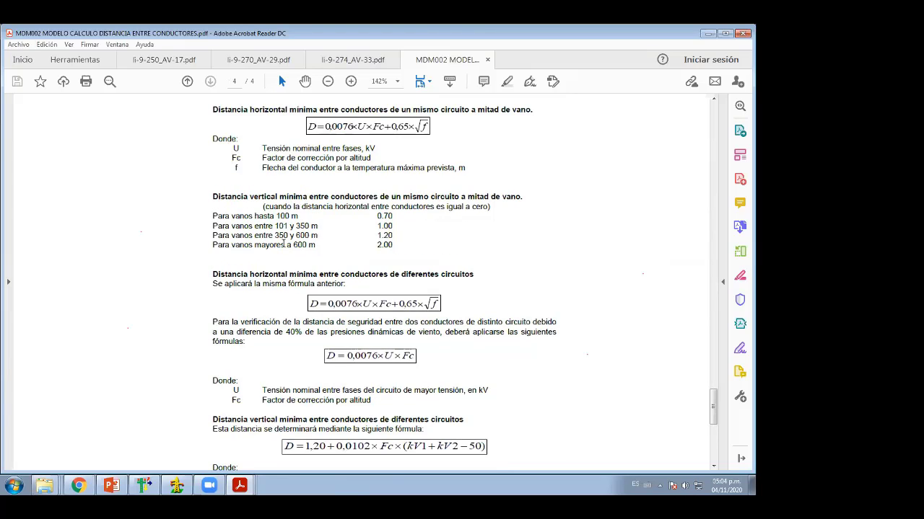
Examine the Norma DGE minimum vertical distances by span range, highlighting the list and the value for spans of 101 to 350 m
drag(399, 247, 219, 224)
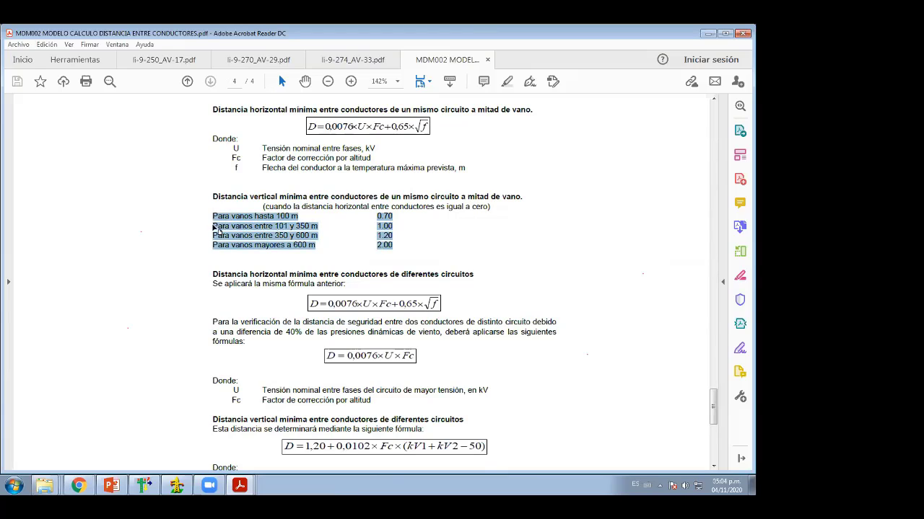
click(219, 224)
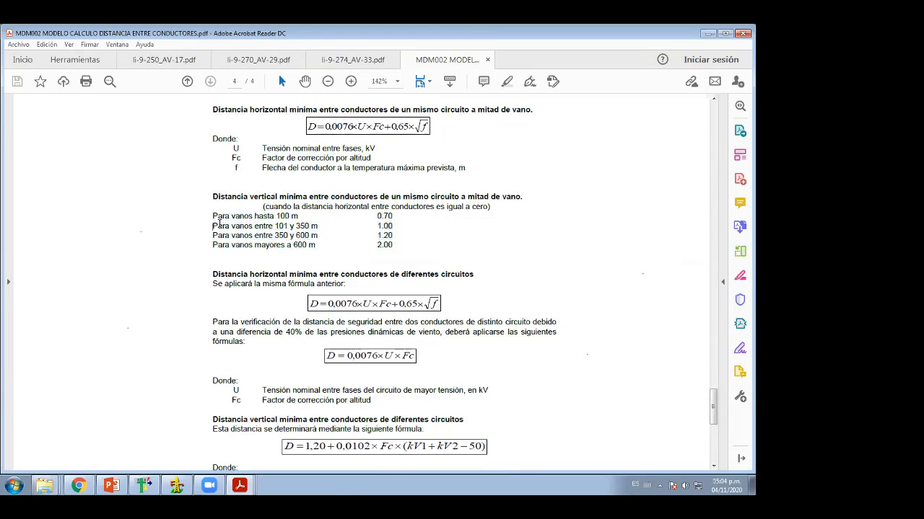
drag(397, 216, 364, 230)
click(353, 233)
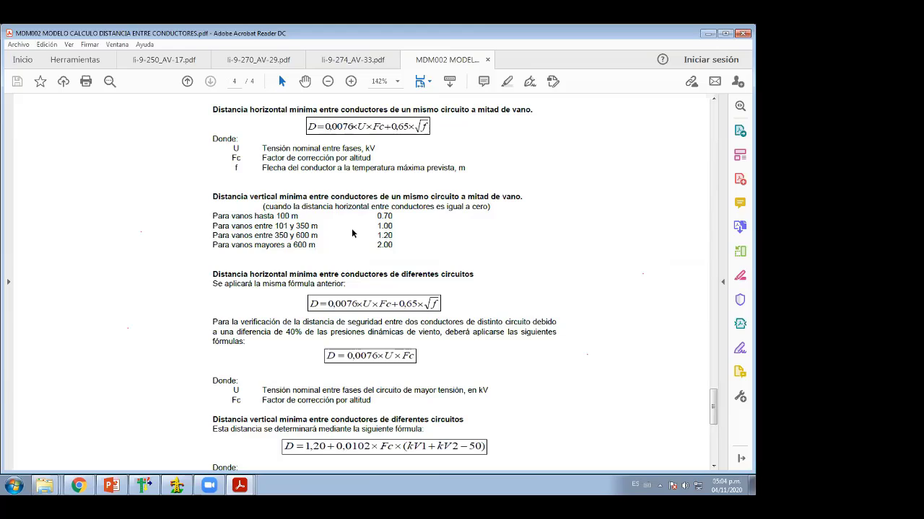
double_click(281, 226)
double_click(385, 226)
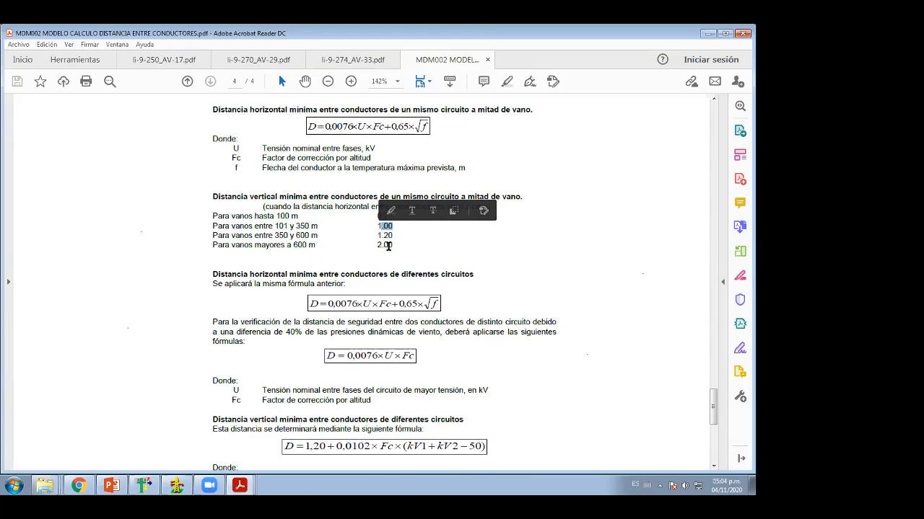
click(404, 251)
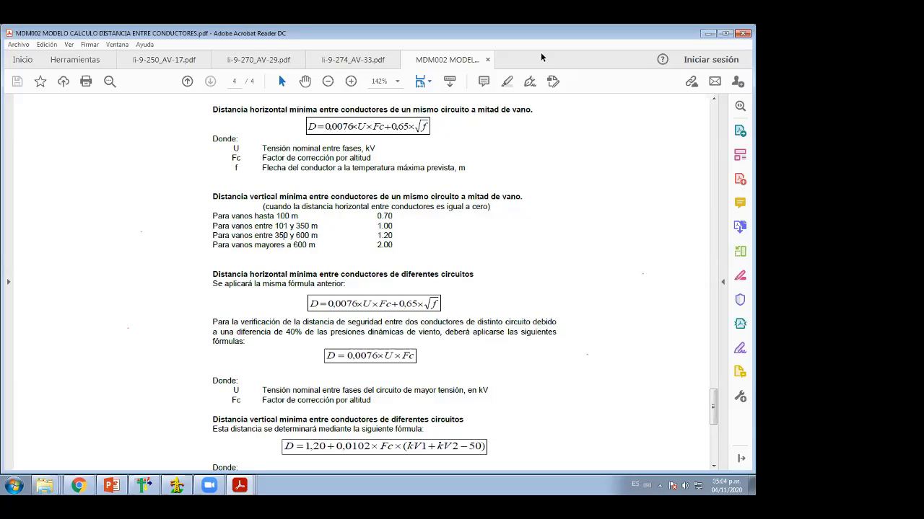
Review the Norma DGE horizontal distance formula, switch to CAMRELT and close the longitudinal structure calculation
scroll(394, 244, up, 1)
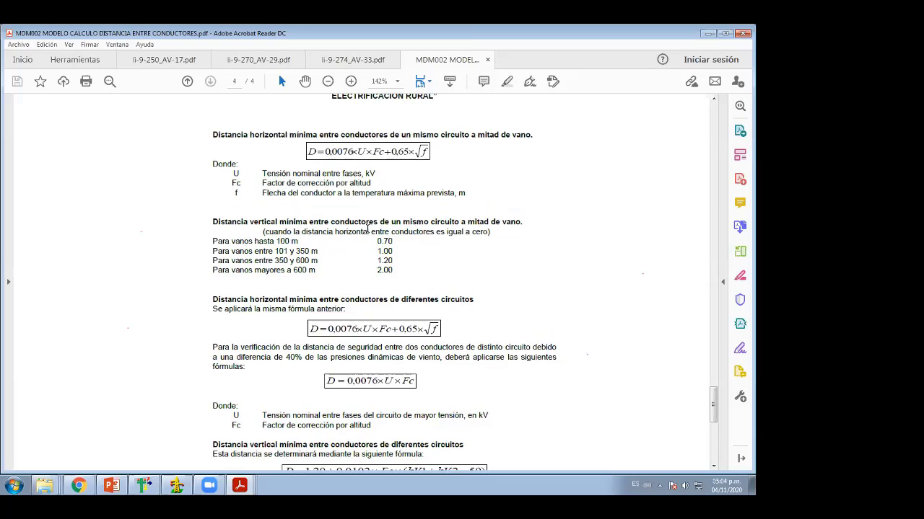
scroll(381, 247, up, 1)
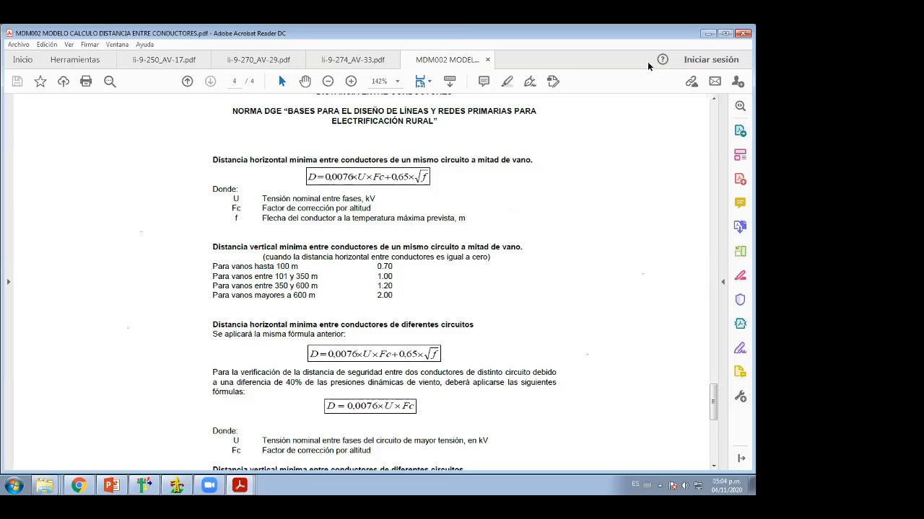
click(177, 485)
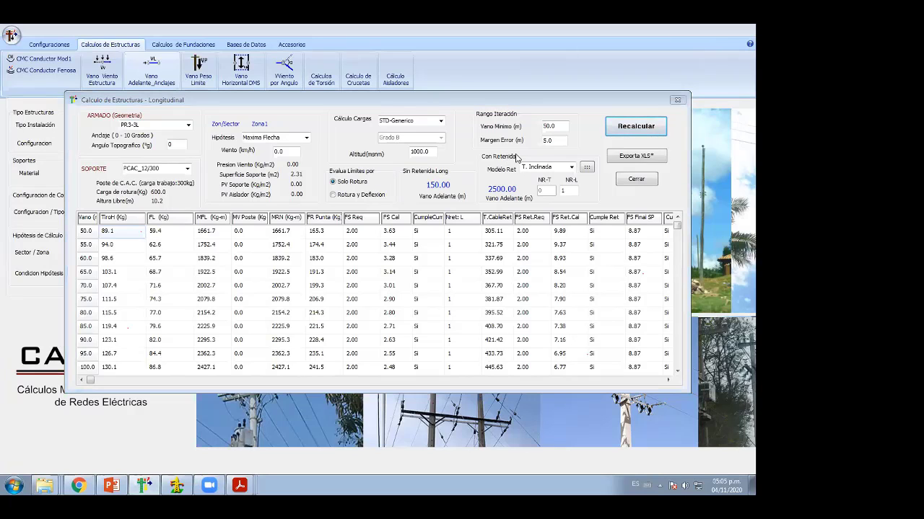
click(678, 100)
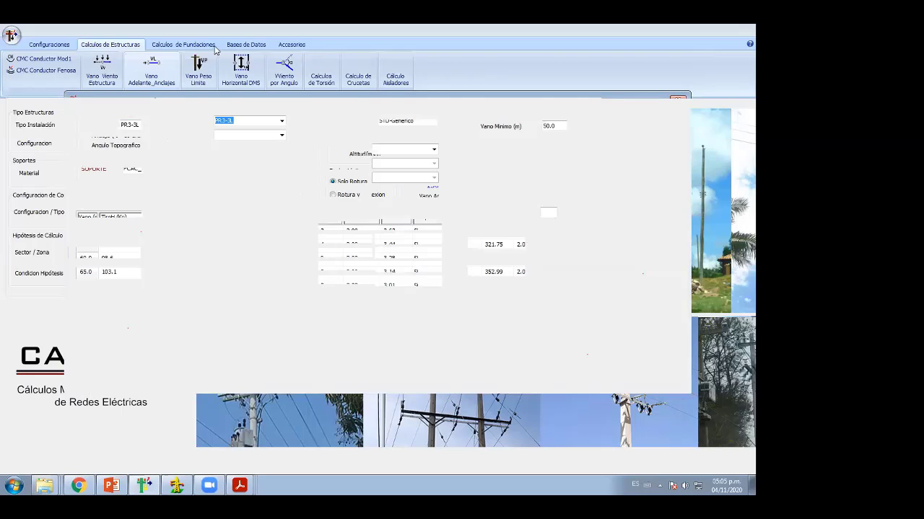
Look through the structure assembly database to the PR3-3 anchor assembly and leave it without saving
click(242, 46)
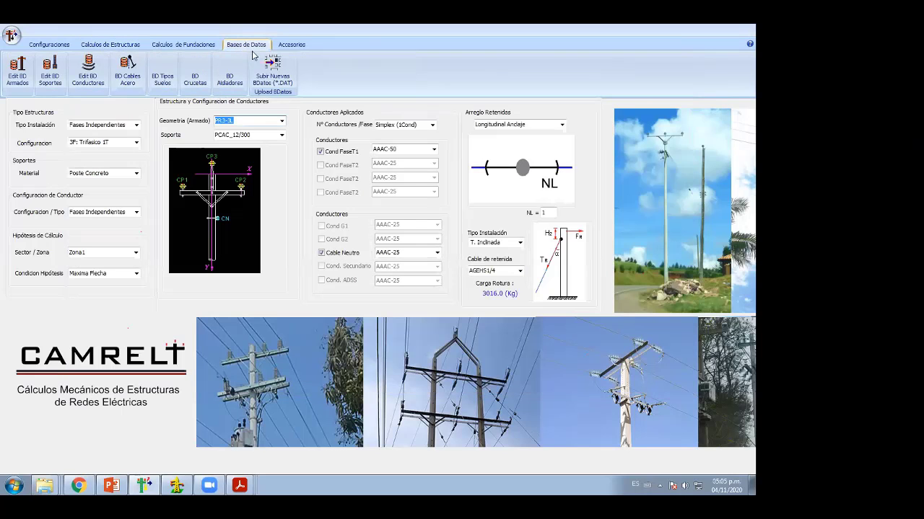
click(25, 82)
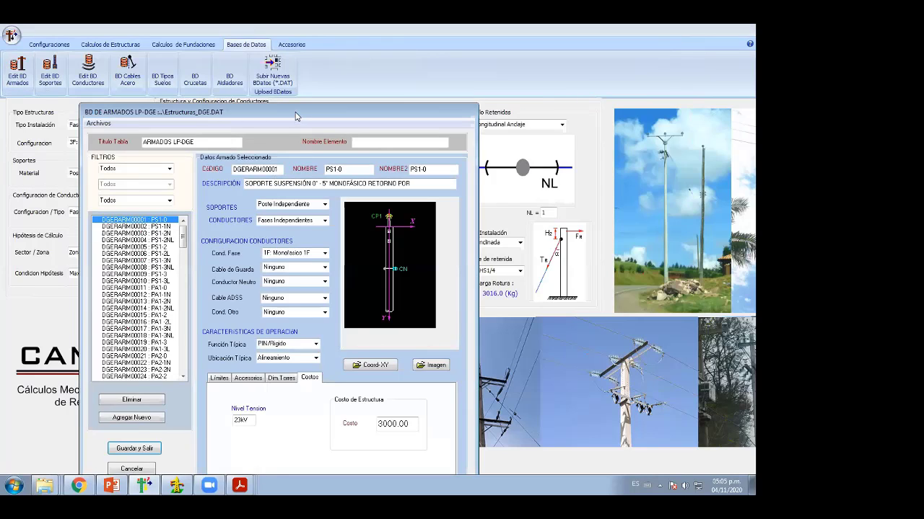
drag(298, 116, 394, 71)
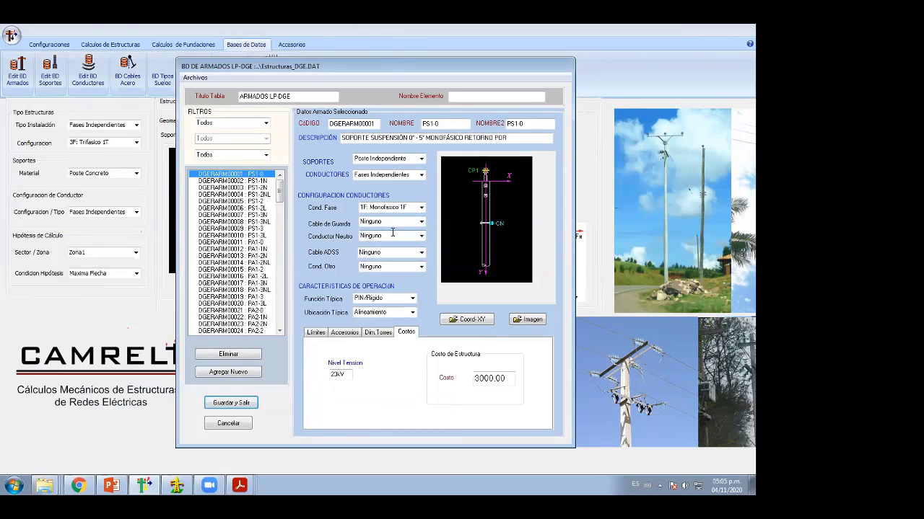
click(253, 312)
scroll(260, 321, down, 3)
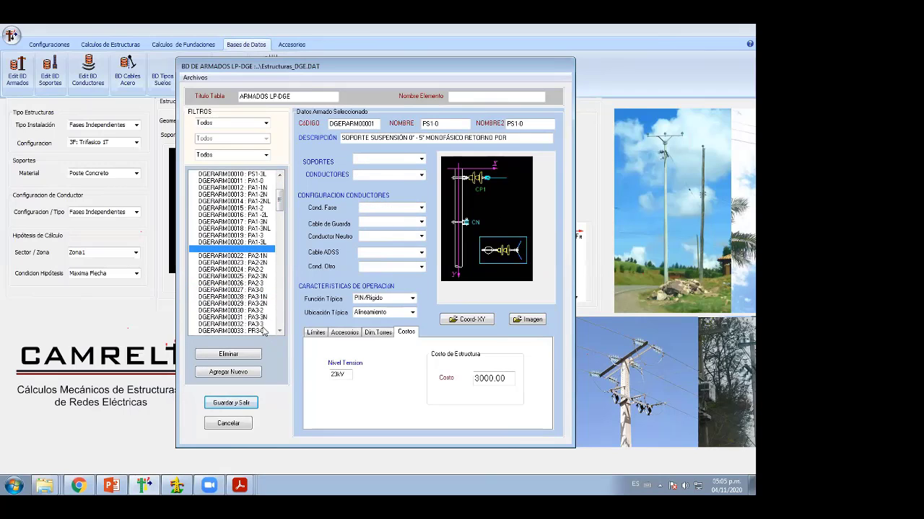
scroll(262, 325, down, 1)
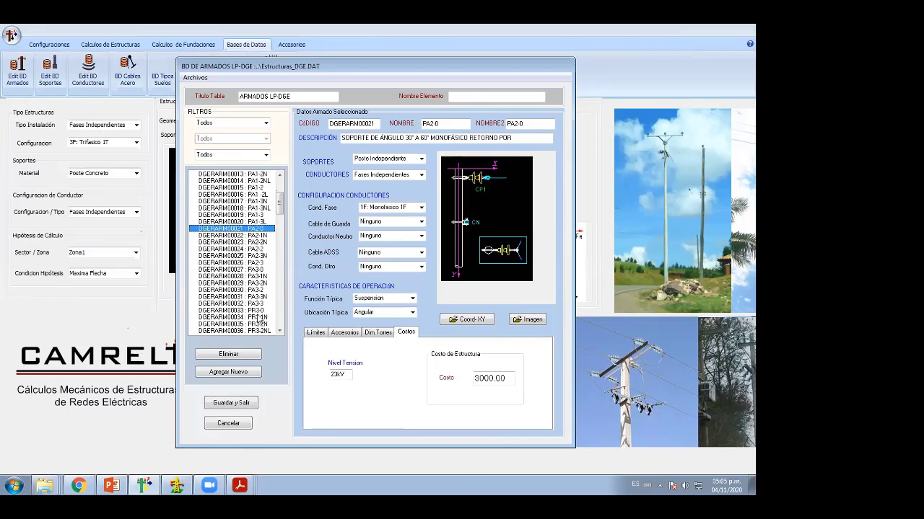
click(260, 324)
scroll(264, 326, down, 2)
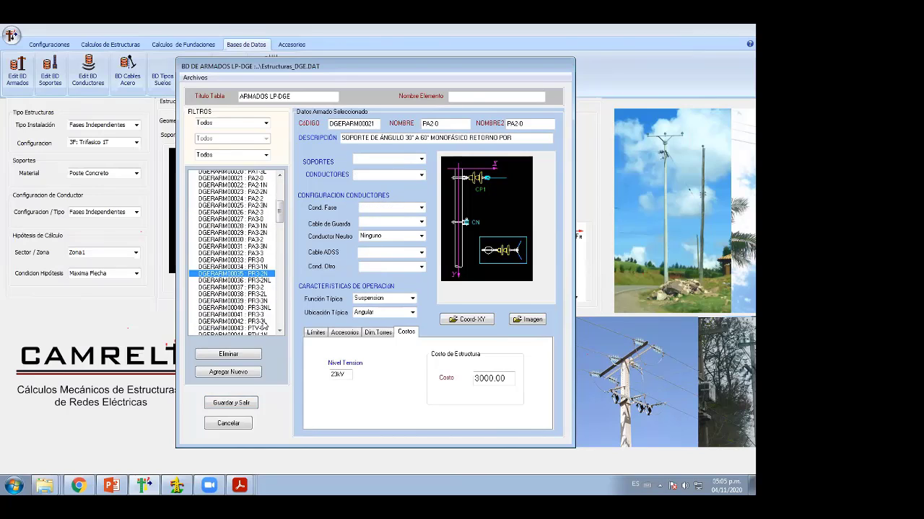
scroll(265, 326, down, 1)
click(263, 306)
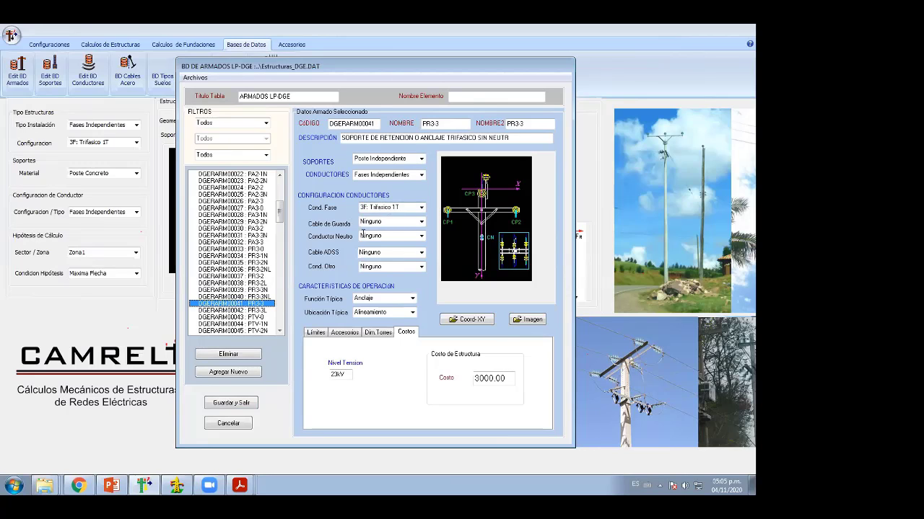
click(231, 423)
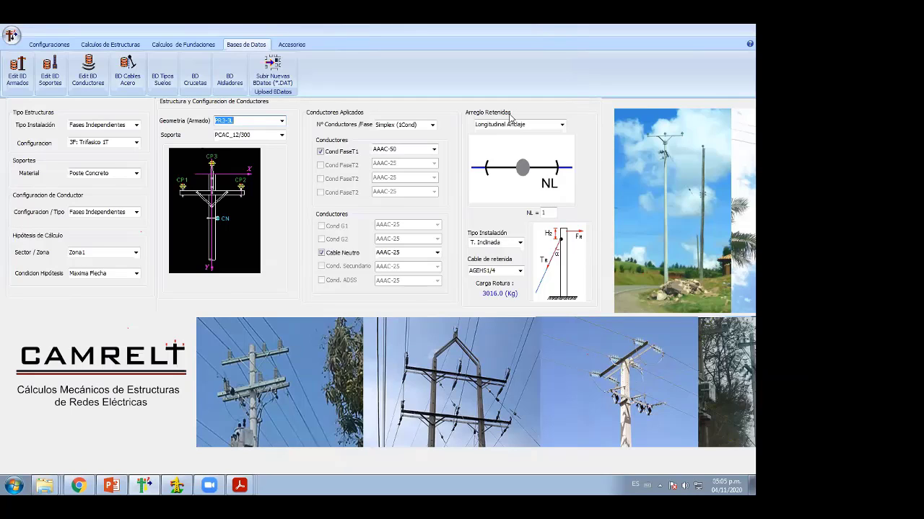
Close only the MDM002 conductor distance PDF in Adobe Reader, keep the other drawings open and minimize the reader
mouse_move(239, 485)
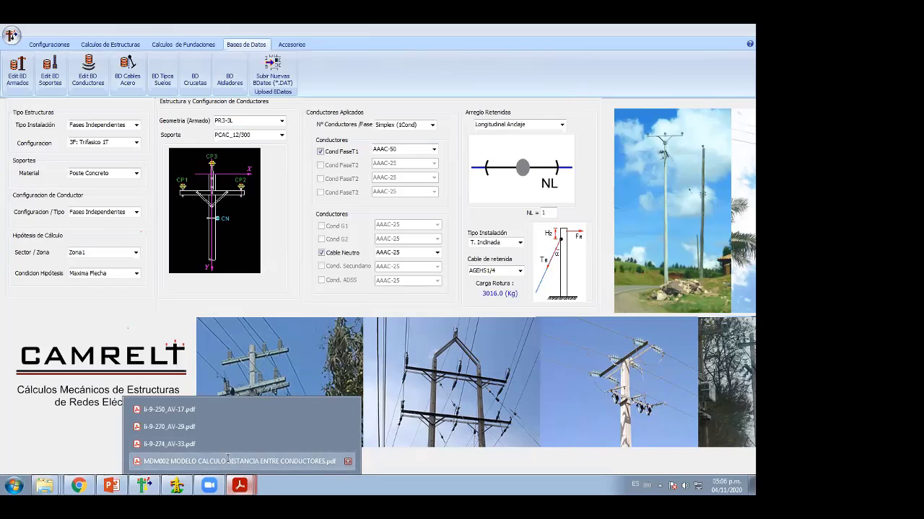
click(238, 461)
click(743, 33)
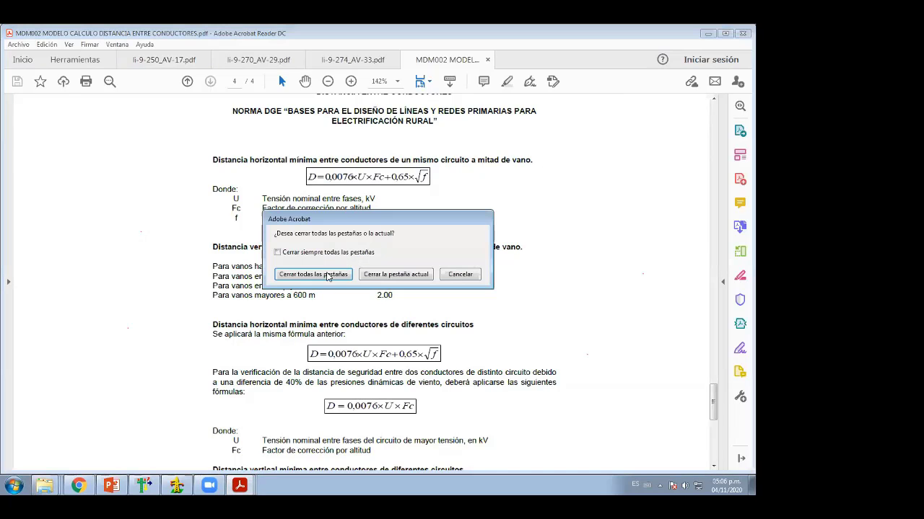
click(373, 277)
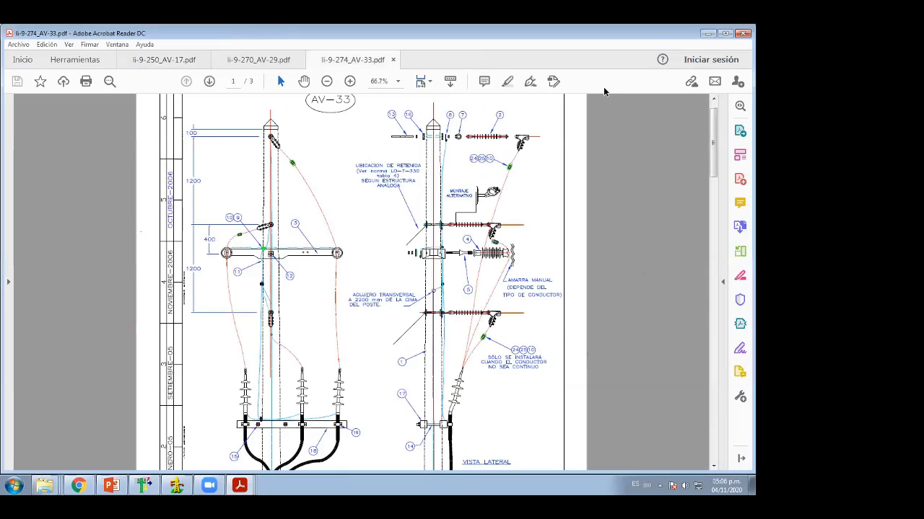
click(707, 34)
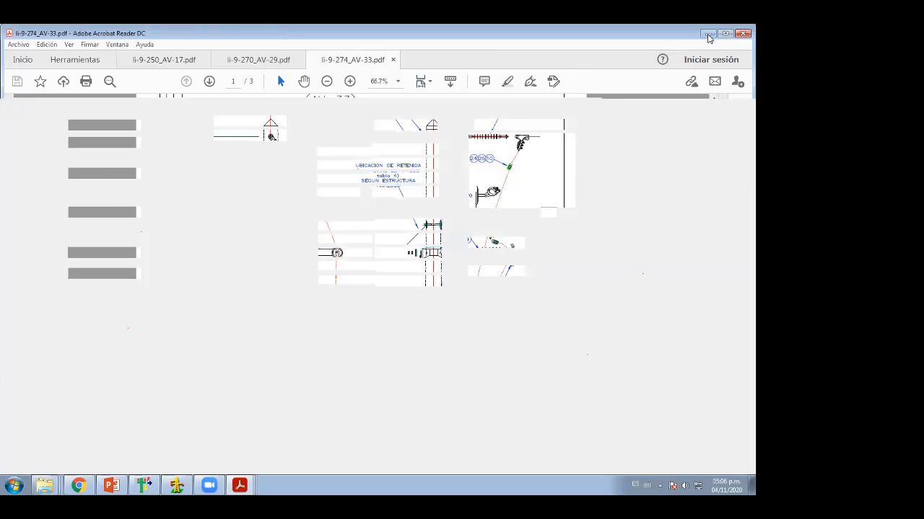
Locate the MDM002 conductor distance file in the Capacitacion-DLT folder and minimize the folder window
mouse_move(44, 486)
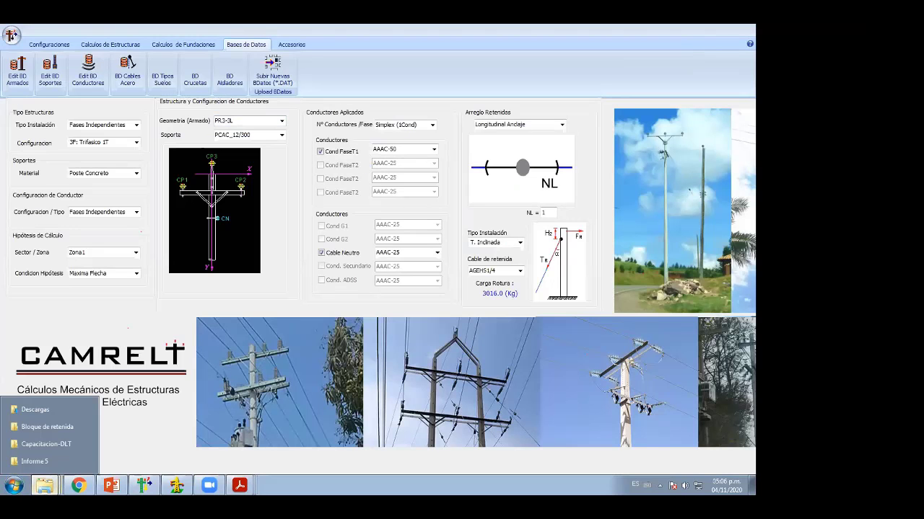
click(45, 444)
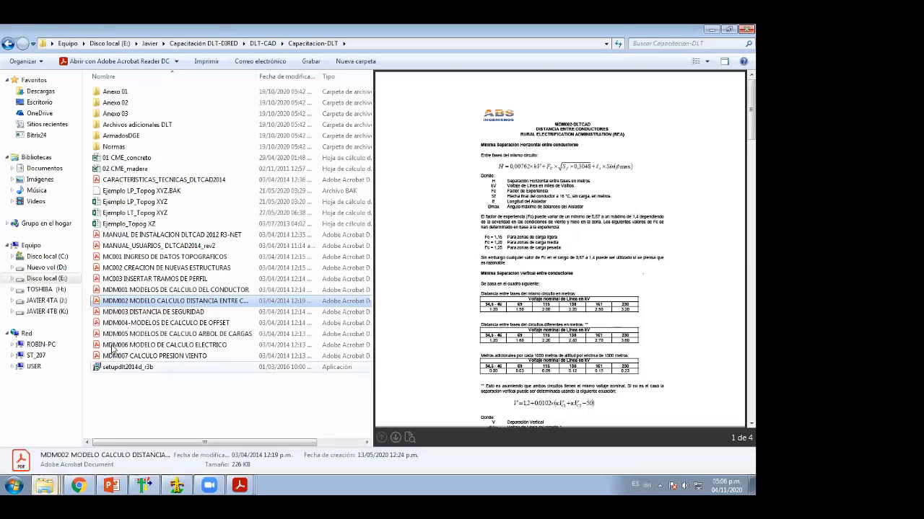
drag(171, 306, 246, 303)
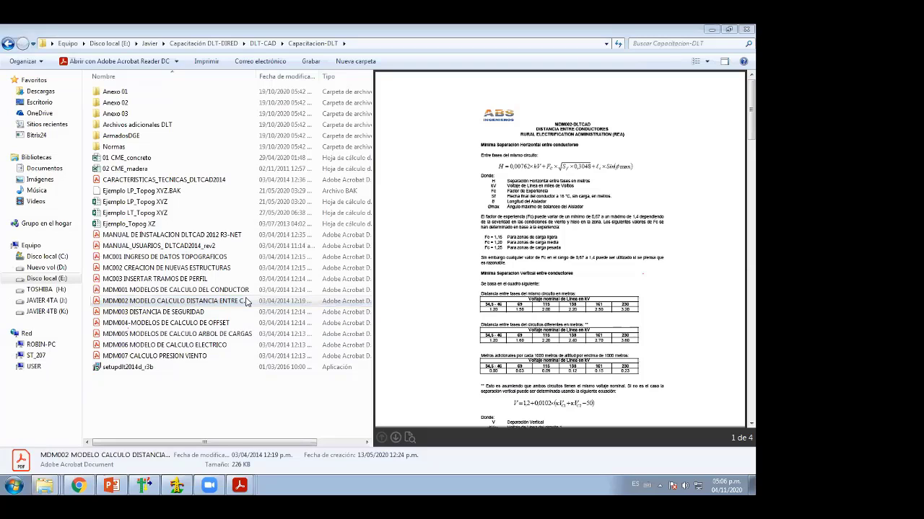
drag(245, 302, 434, 193)
click(711, 29)
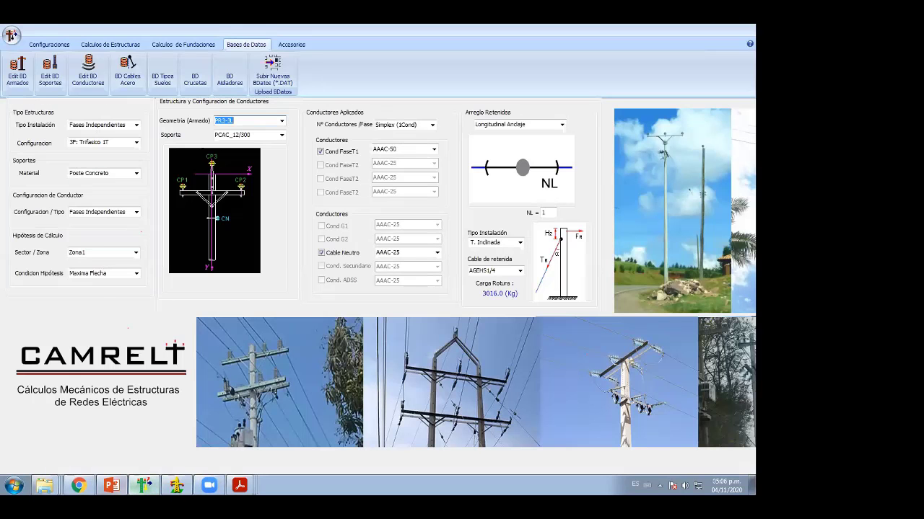
Browse drive E: to the Webcast Vano Horiz por Cargas L folder and preview the CME Vano H PDF
mouse_move(176, 485)
mouse_move(144, 485)
right_click(44, 486)
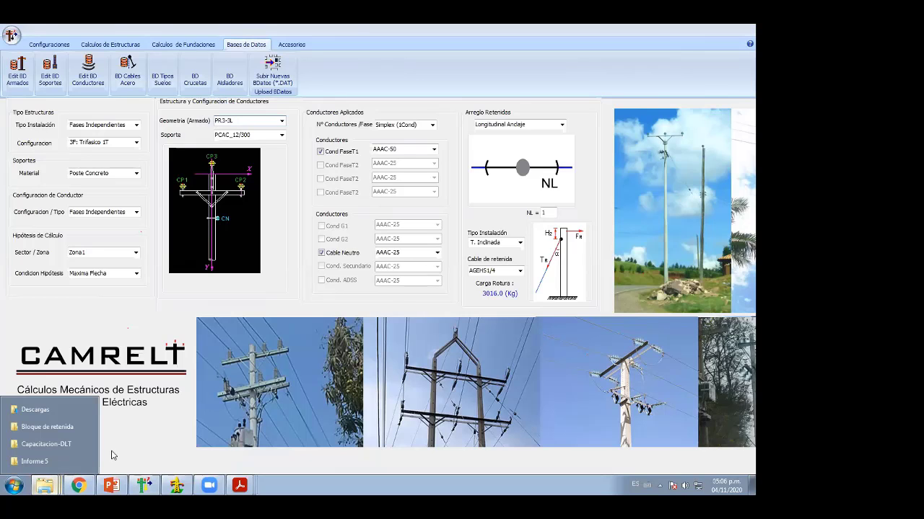
click(56, 444)
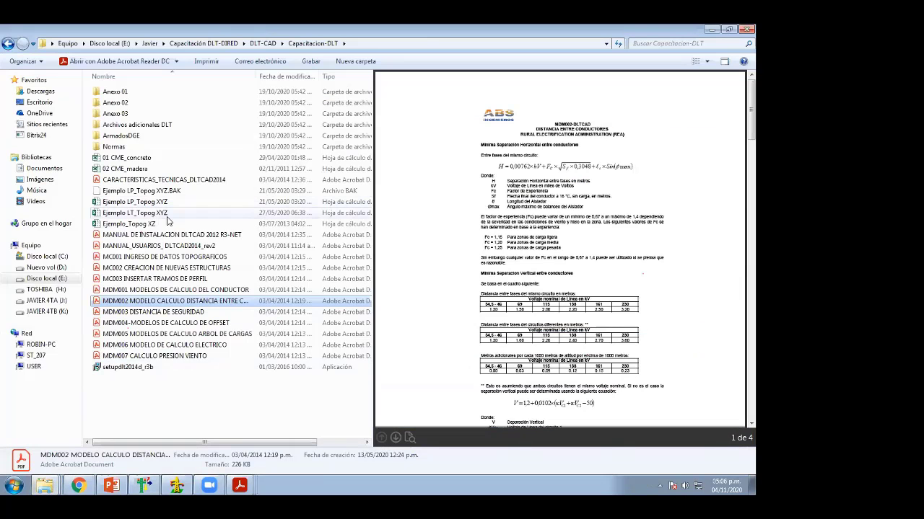
click(64, 283)
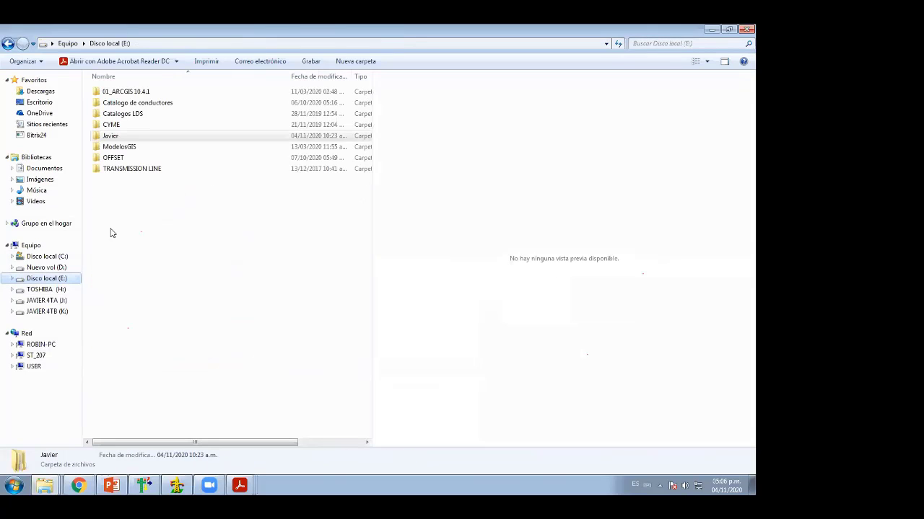
double_click(117, 135)
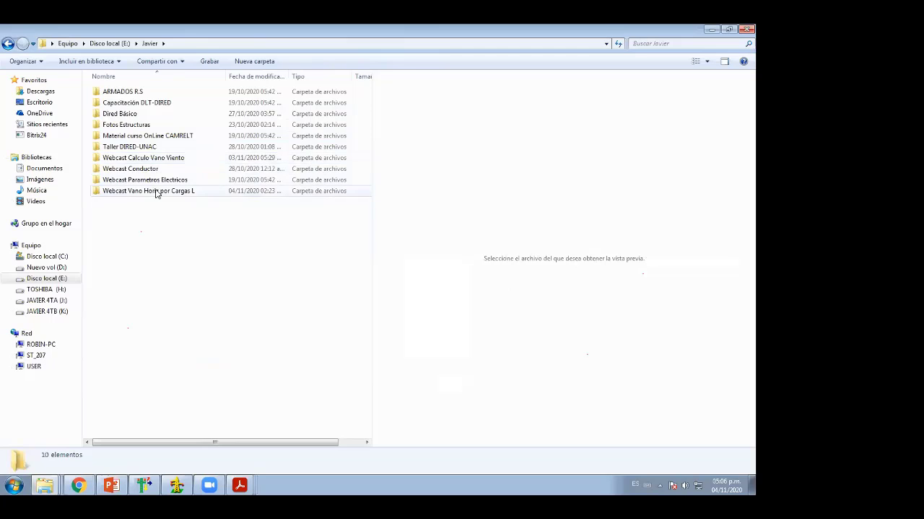
double_click(158, 191)
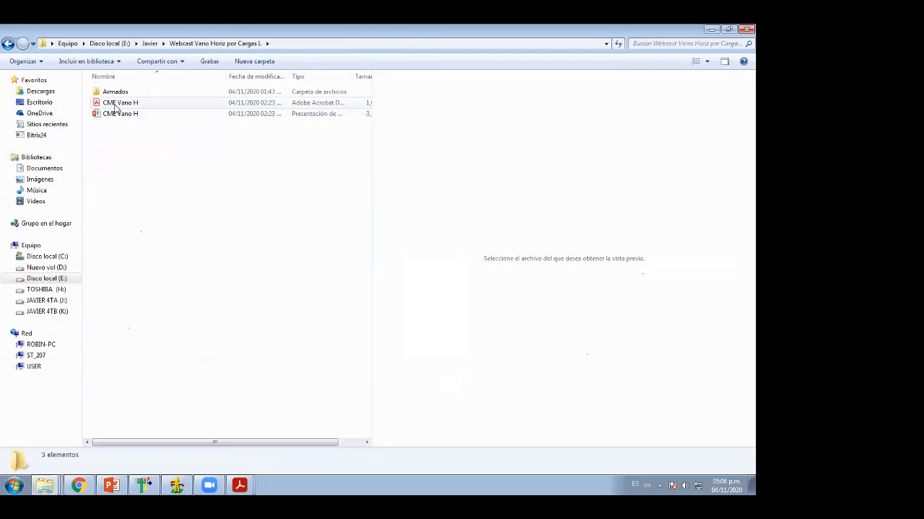
click(120, 104)
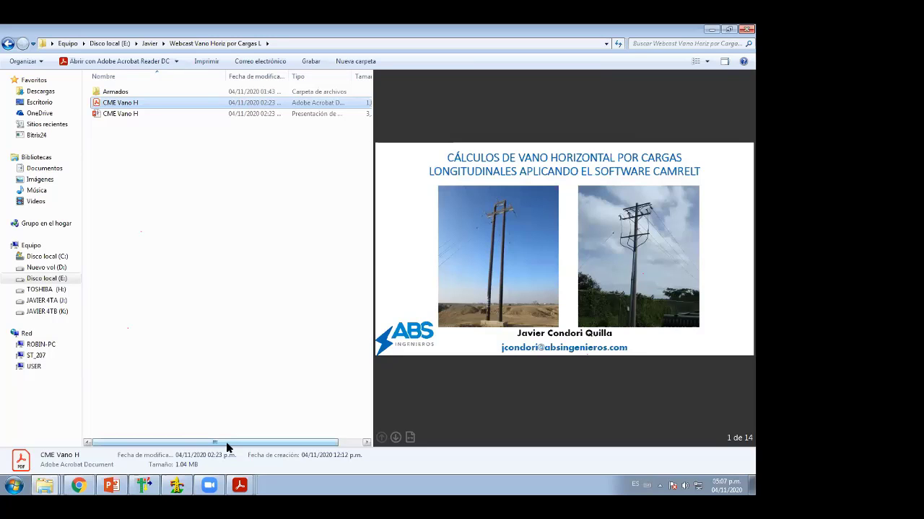
Switch to the CME Vano H presentation in PowerPoint and show its title slide
click(144, 485)
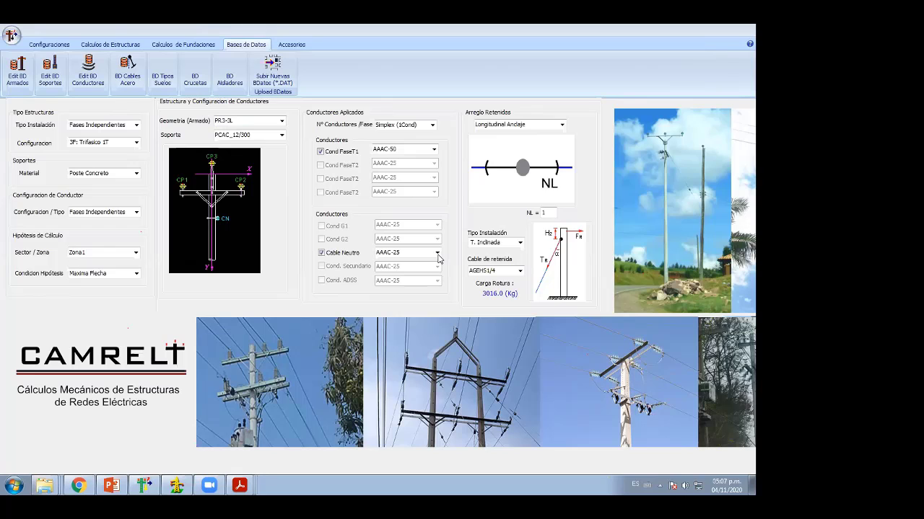
key(alt+Tab)
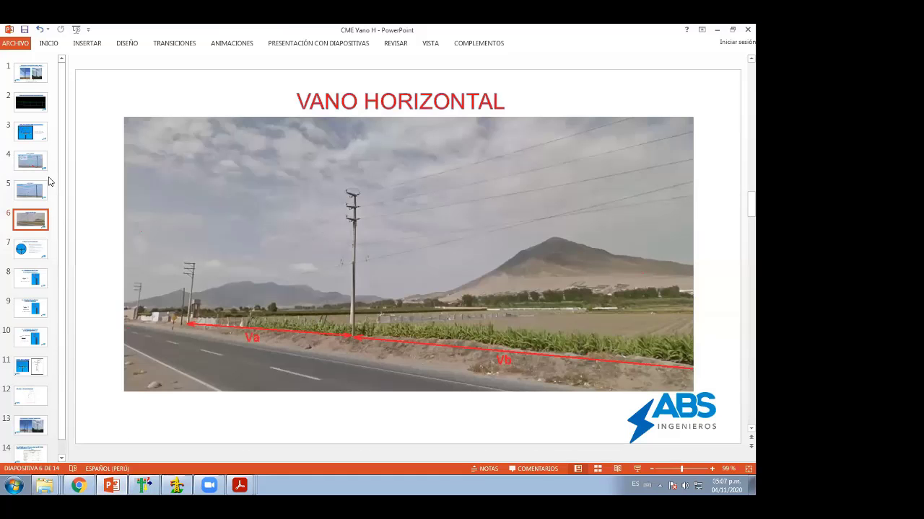
click(30, 73)
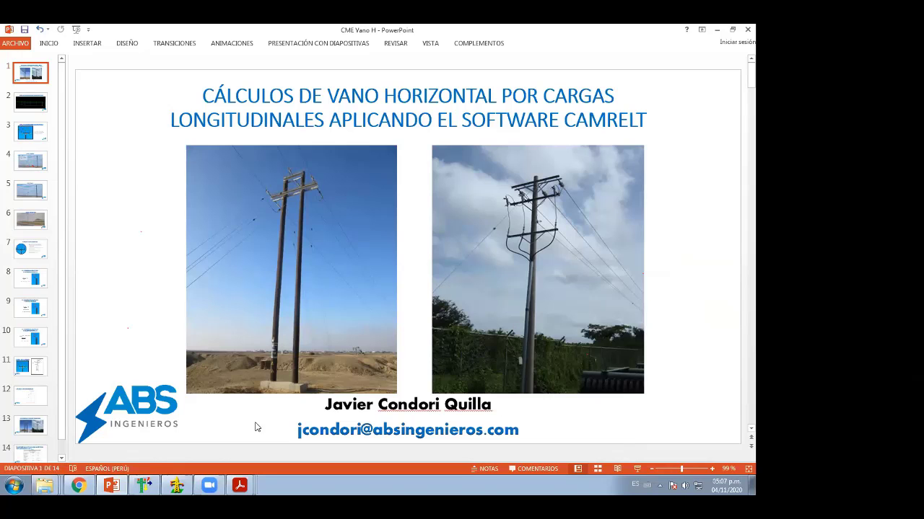
In CAMRELT, calculate the structure wind span for assembly PR3-3L on support PCAC_12/300 under the Maxima Flecha hypothesis
click(145, 485)
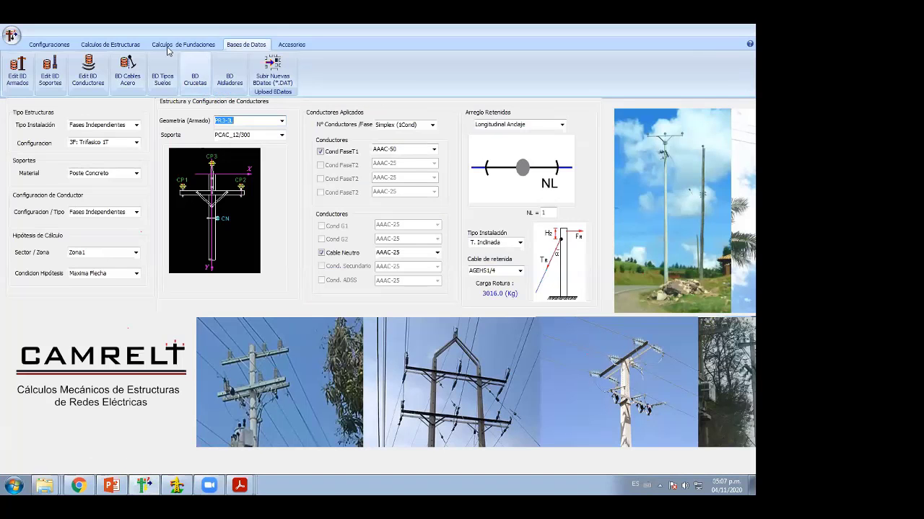
click(110, 44)
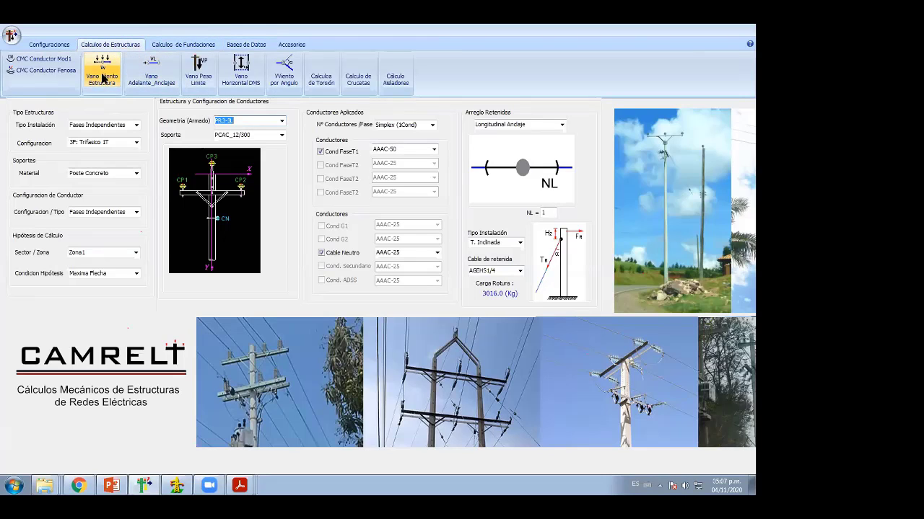
click(101, 78)
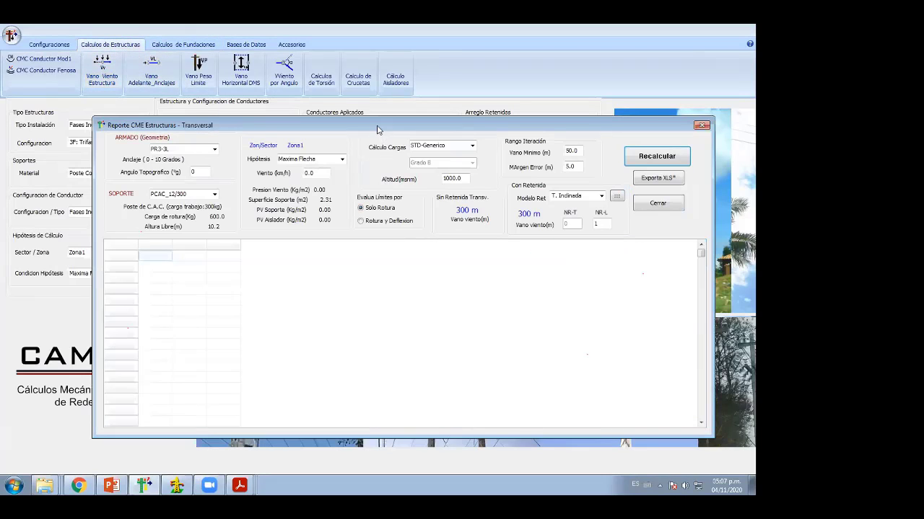
drag(378, 128, 339, 92)
click(617, 120)
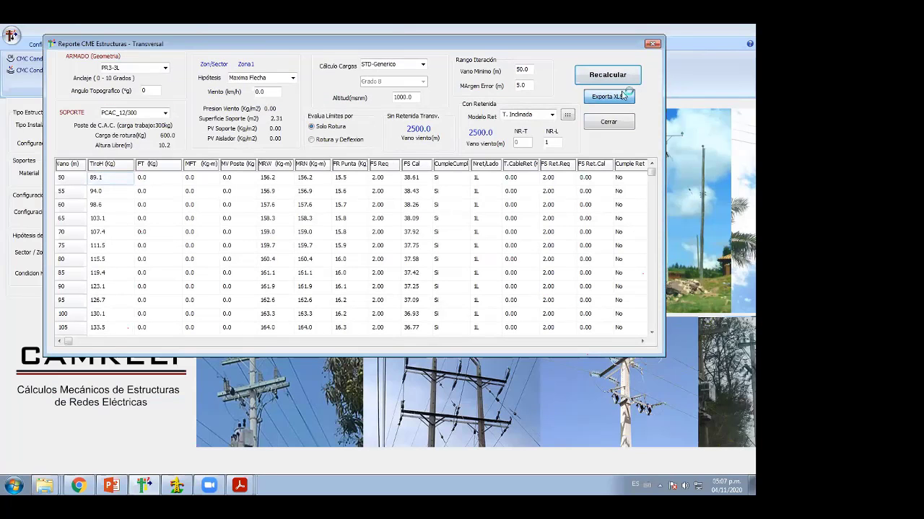
Export the transversal wind span report to Excel, minimize the workbook and return to the PowerPoint title slide
click(614, 96)
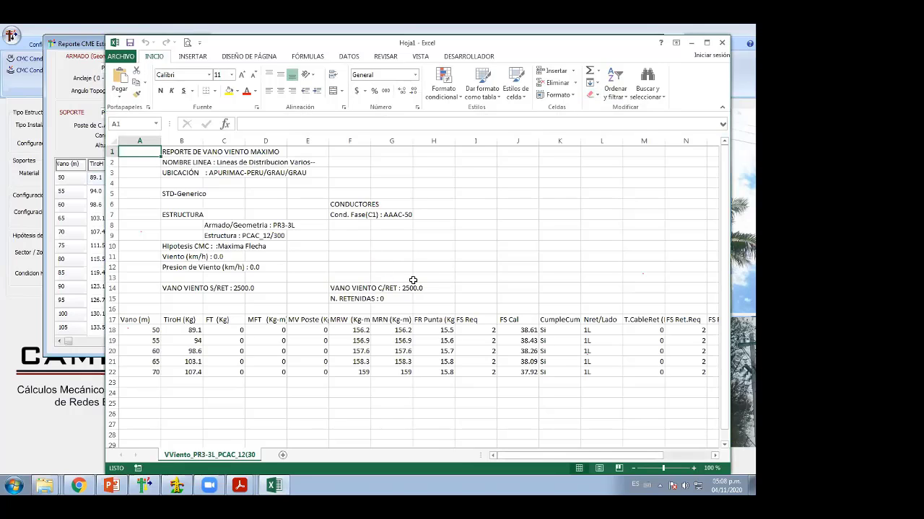
click(689, 43)
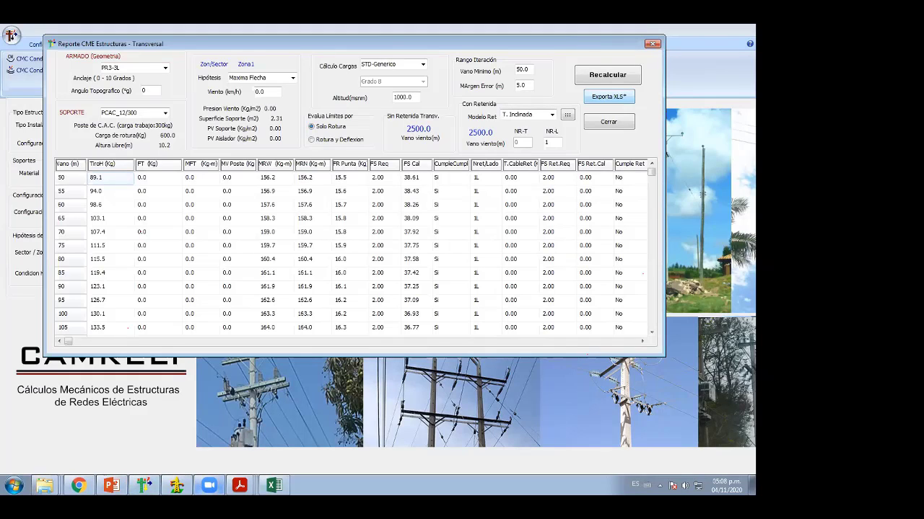
mouse_move(176, 488)
click(111, 488)
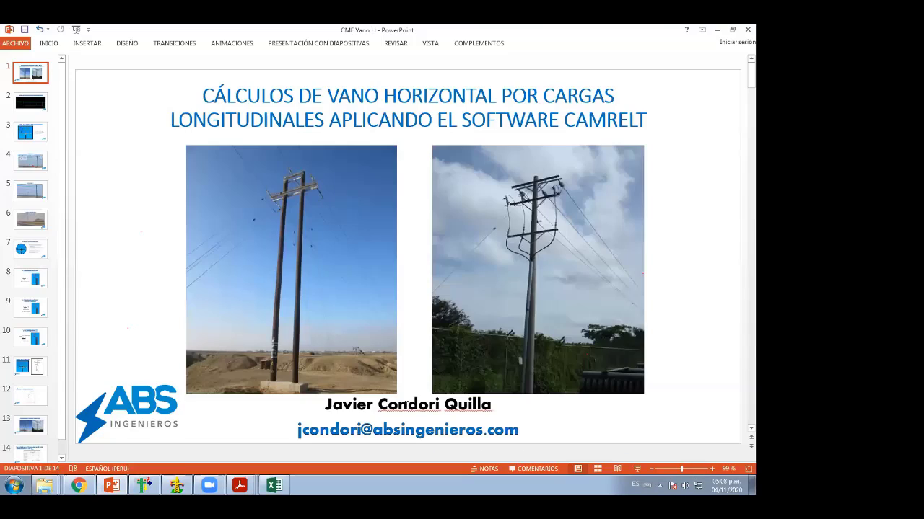